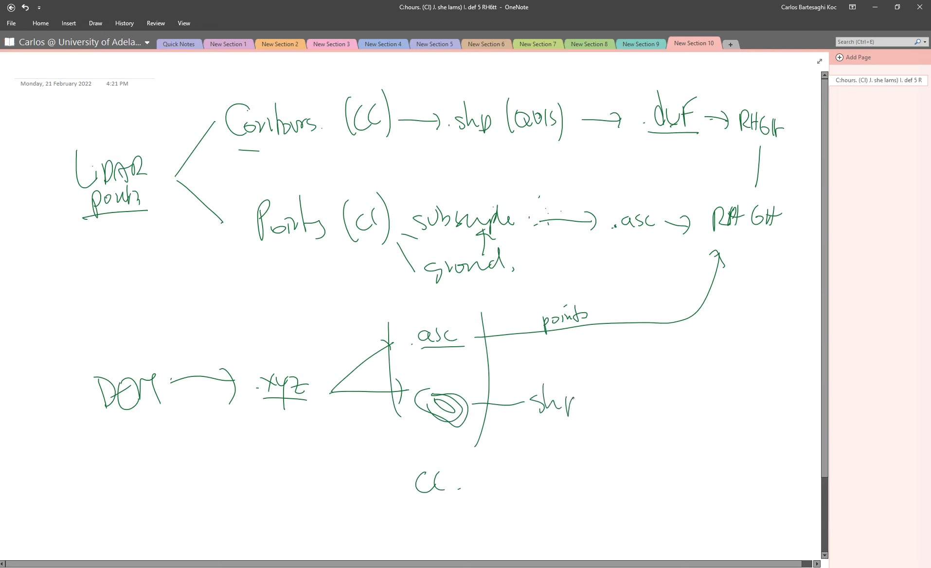
Extend the DEM shp branch of the handwritten workflow with an arrow to dxf, the note QGIS, and an arrow up to RH GH
mouse_move(649, 390)
mouse_down()
mouse_move(650, 408)
mouse_move(676, 411)
mouse_move(699, 411)
mouse_move(710, 395)
mouse_up()
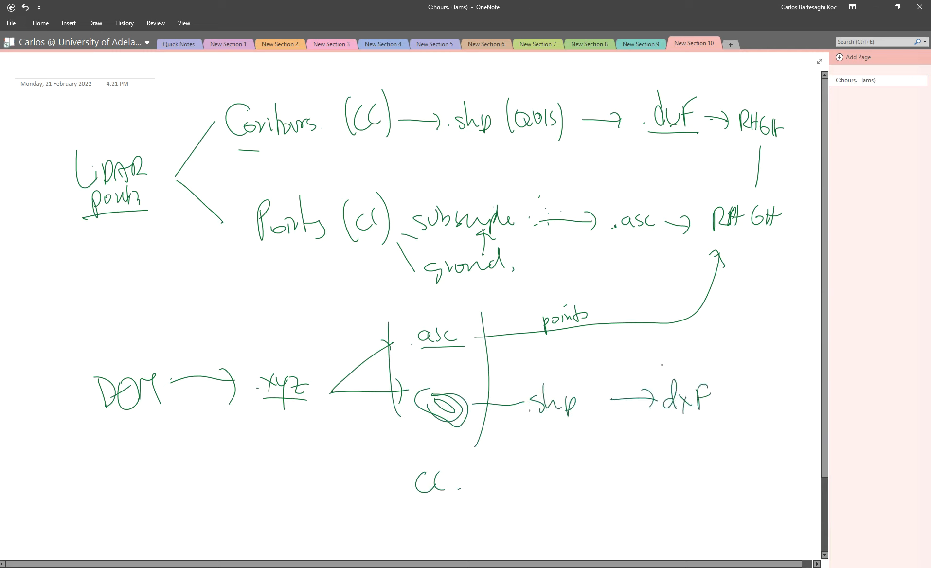
drag(691, 356, 687, 364)
drag(696, 353, 695, 369)
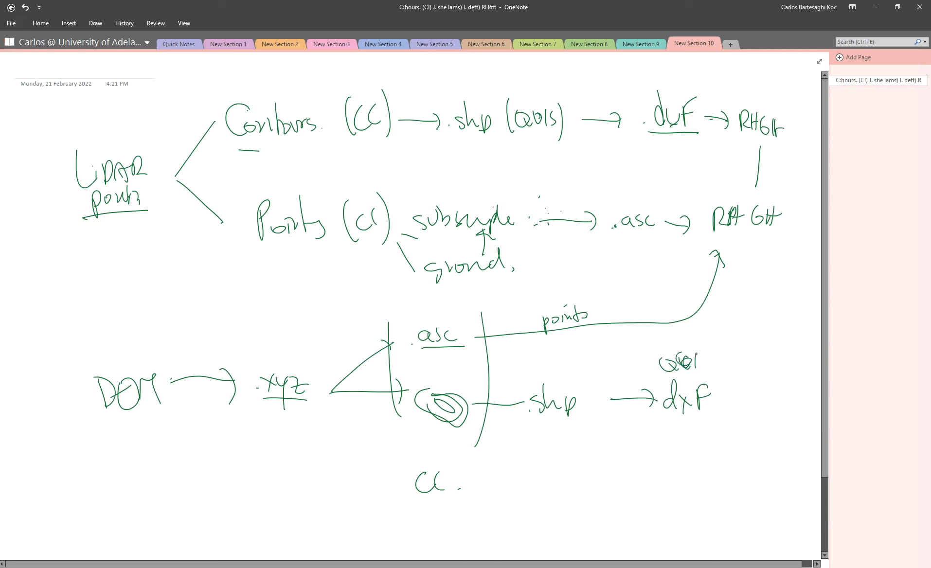
mouse_move(723, 401)
mouse_down()
mouse_move(779, 323)
mouse_move(781, 299)
mouse_up()
drag(765, 308, 789, 319)
mouse_move(770, 99)
mouse_down()
mouse_move(720, 243)
mouse_move(790, 113)
mouse_up()
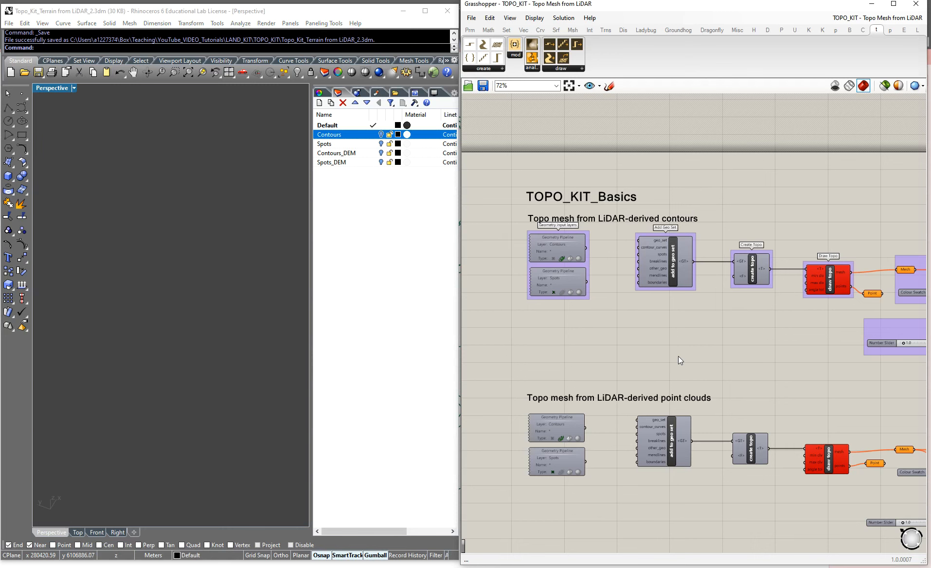
In Grasshopper, examine the Contours and Spots geometry pipelines and the Add Geo Set inputs of the LiDAR-derived contours definition
scroll(573, 337, down, 2)
scroll(596, 176, up, 3)
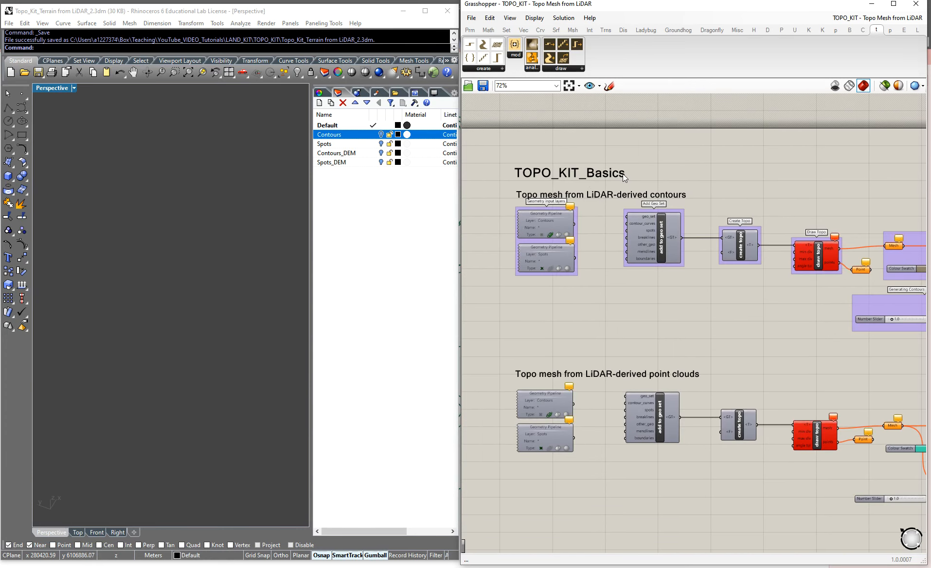
scroll(579, 207, up, 2)
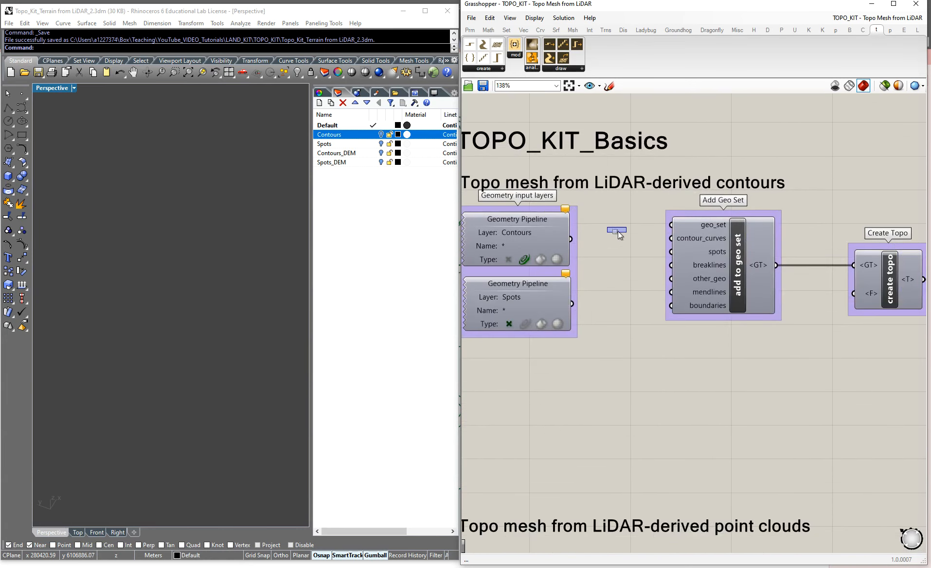
scroll(587, 242, down, 3)
scroll(547, 220, up, 4)
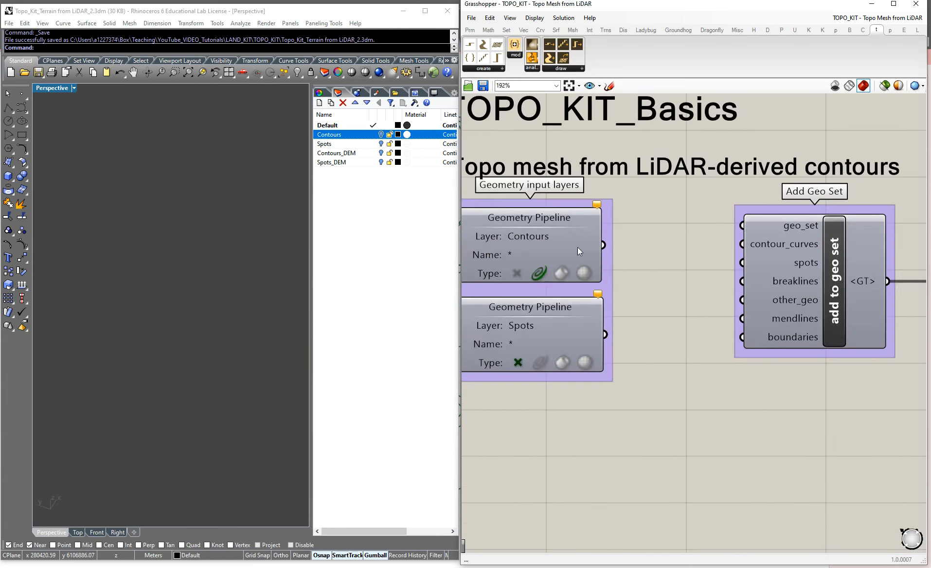
scroll(579, 256, down, 2)
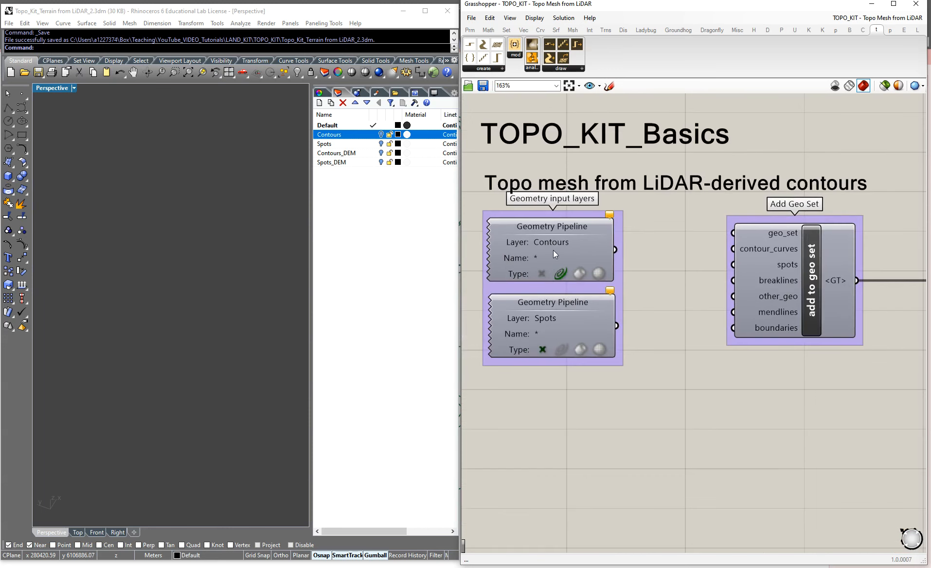
click(349, 137)
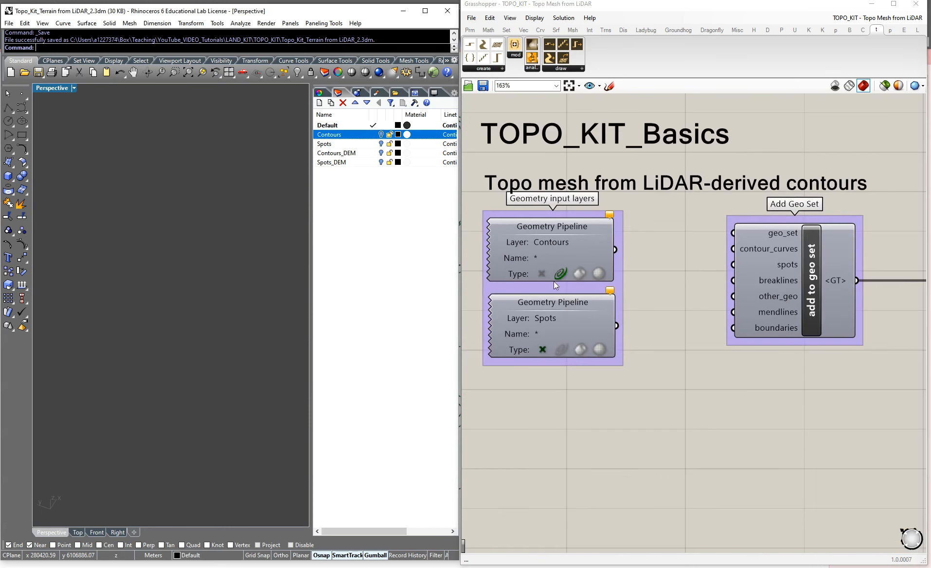
scroll(542, 281, down, 2)
scroll(584, 277, up, 3)
scroll(641, 272, down, 1)
scroll(533, 249, up, 3)
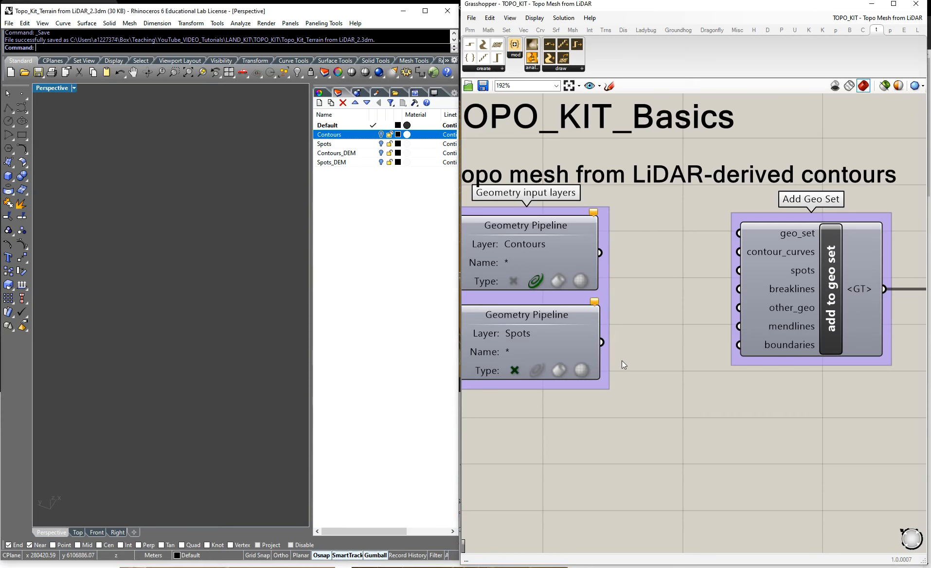
scroll(621, 361, down, 1)
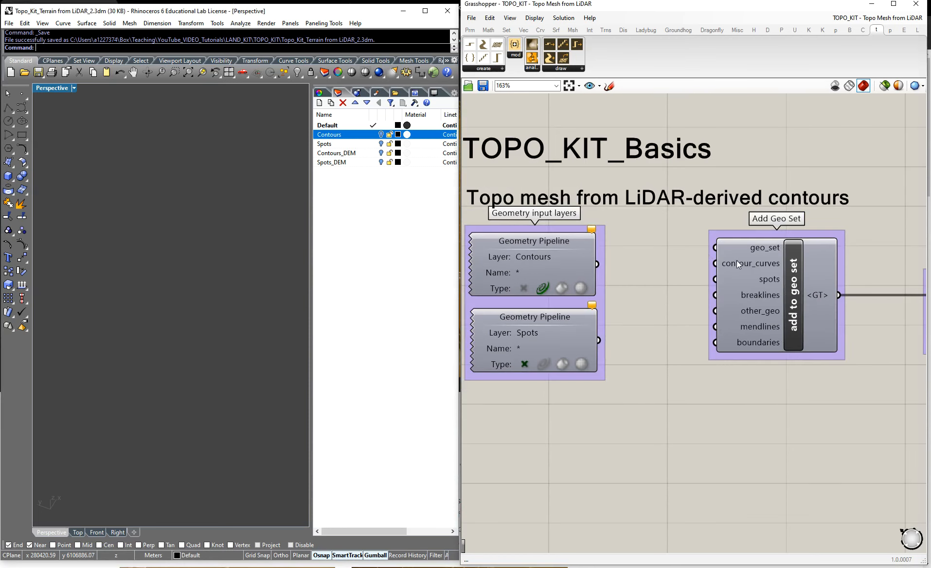
Examine the Create Topo, Draw Topo, Visualising Topo, Generating Contours and terrain analysis groups of the definition
scroll(704, 274, down, 3)
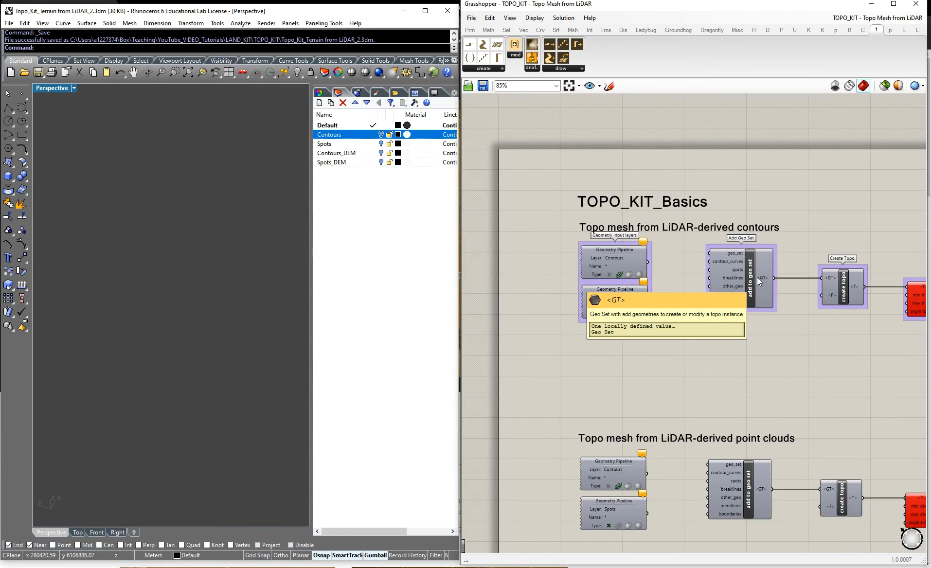
scroll(759, 280, up, 3)
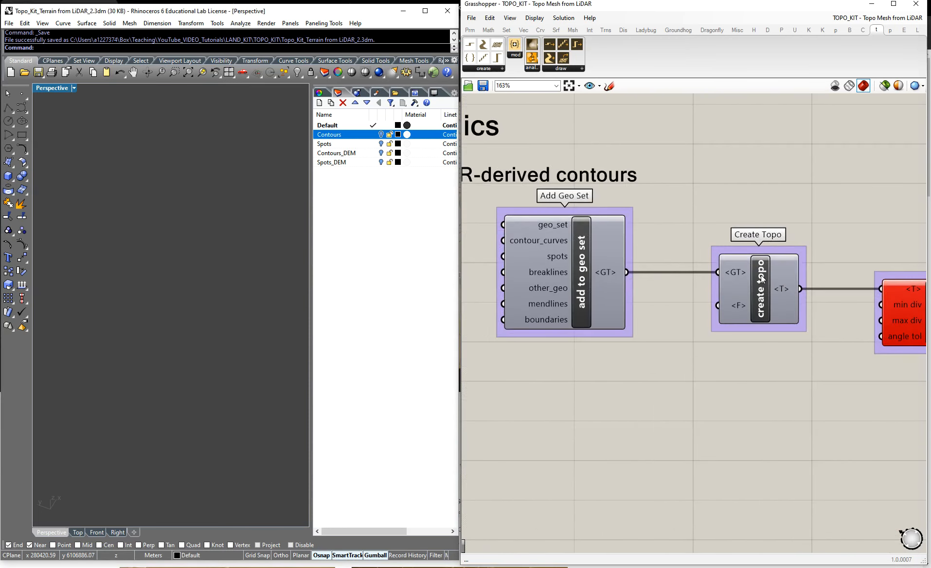
scroll(708, 258, down, 3)
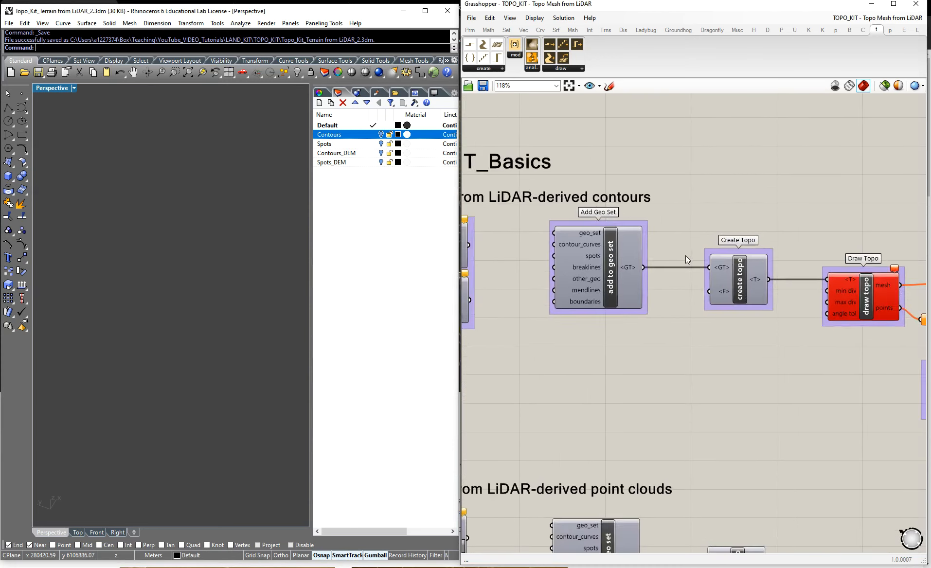
scroll(752, 301, up, 2)
scroll(721, 283, down, 5)
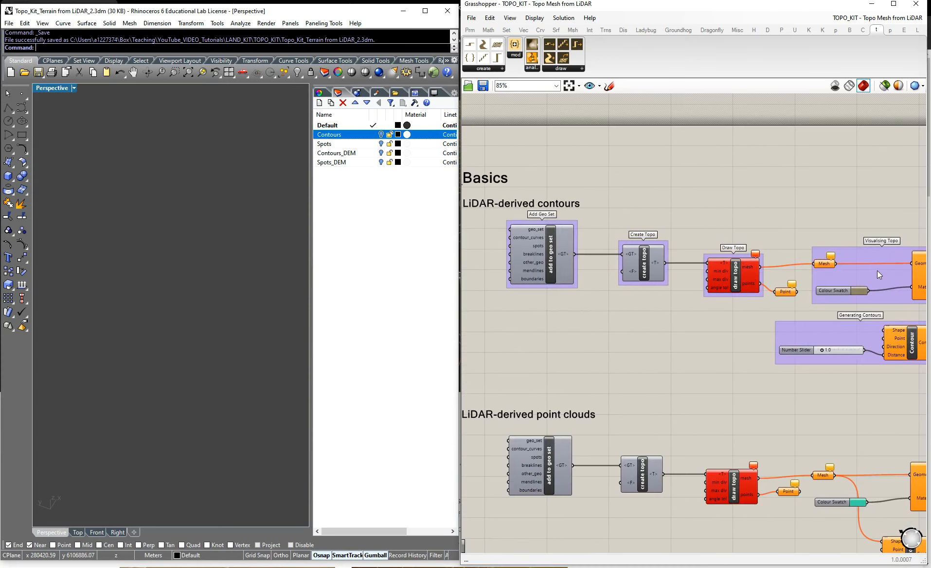
scroll(827, 268, up, 4)
scroll(809, 234, down, 2)
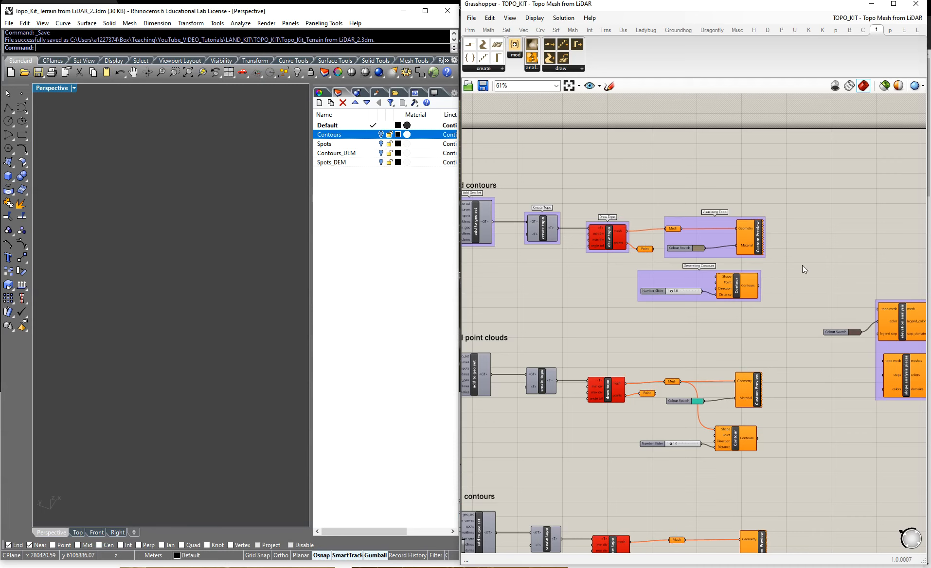
scroll(671, 237, up, 1)
scroll(682, 255, down, 1)
scroll(777, 291, down, 1)
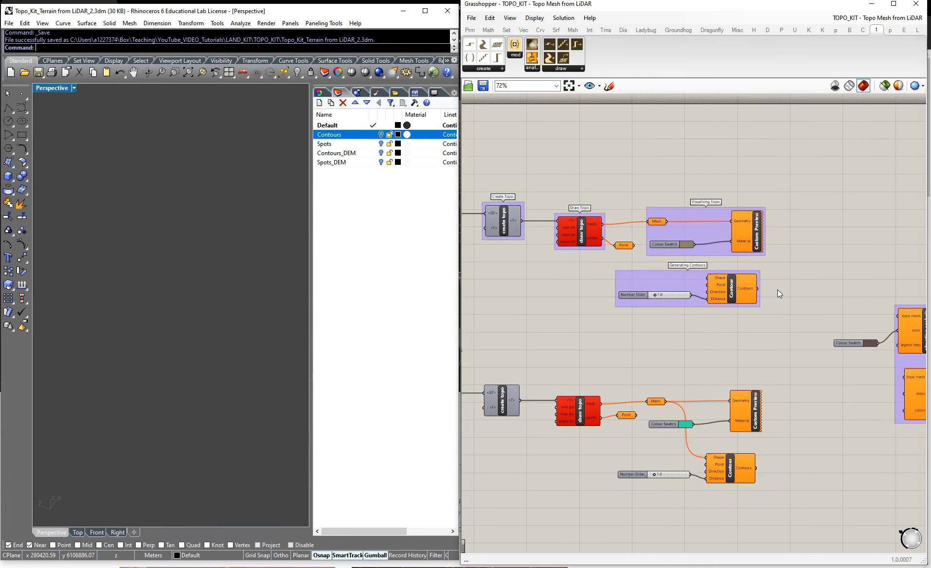
scroll(633, 297, down, 1)
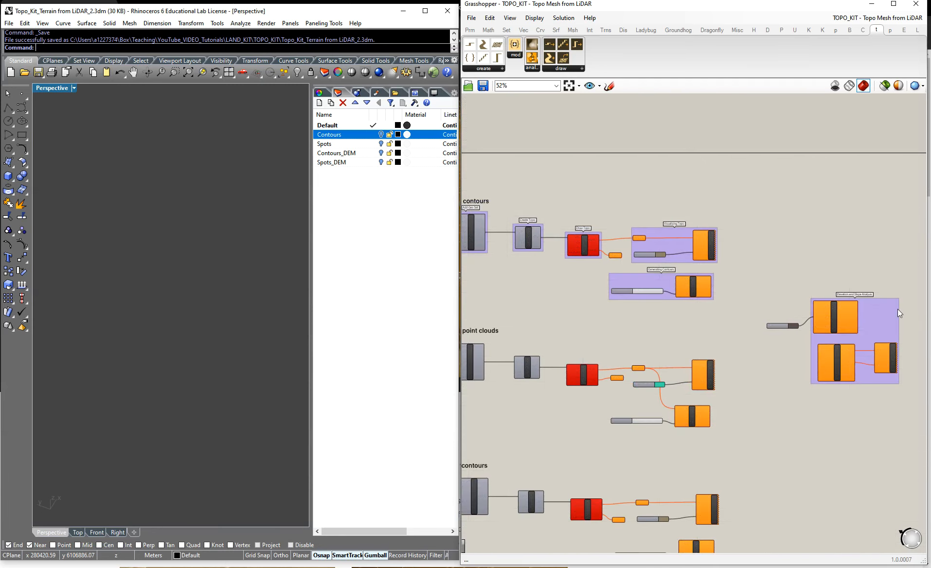
scroll(917, 299, up, 3)
scroll(919, 313, down, 4)
Disconnect the draw topo mesh output from the Mesh parameter in the LiDAR-derived contours definition
scroll(681, 269, up, 6)
right_click(685, 270)
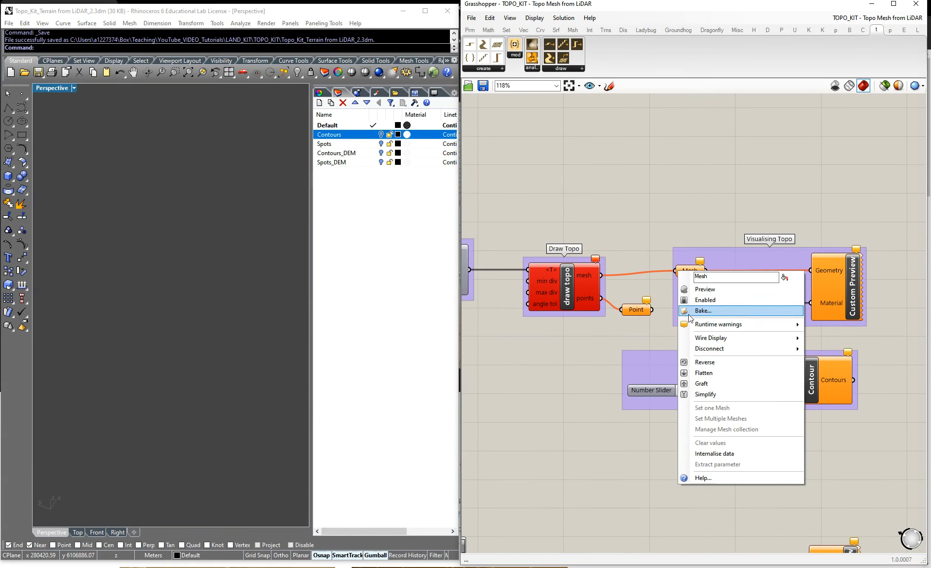
click(580, 326)
scroll(675, 296, up, 5)
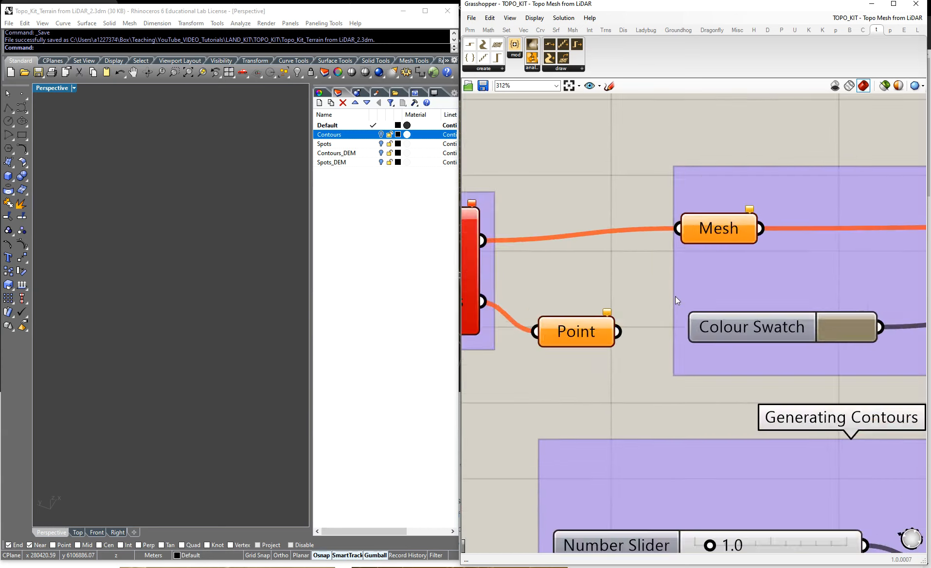
right_click(688, 217)
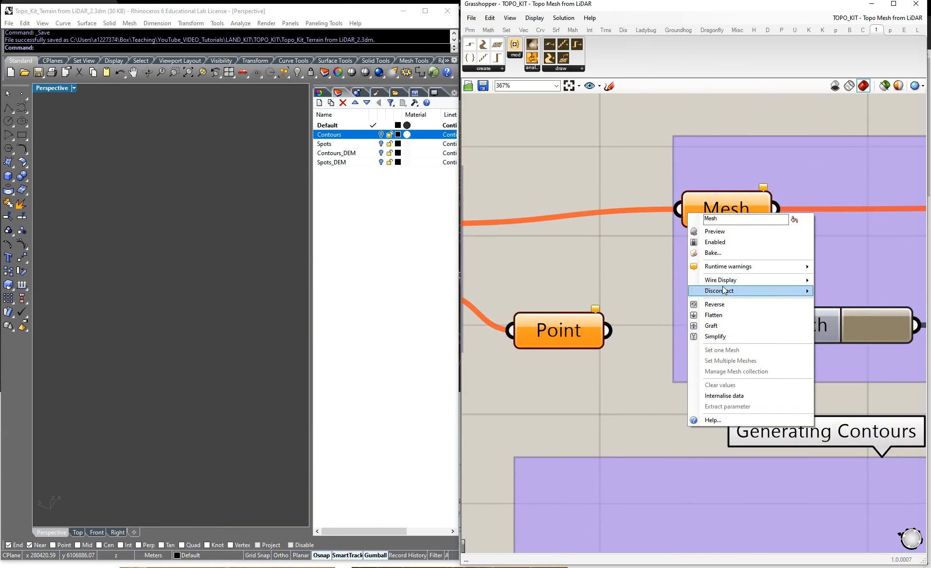
mouse_move(719, 291)
click(627, 301)
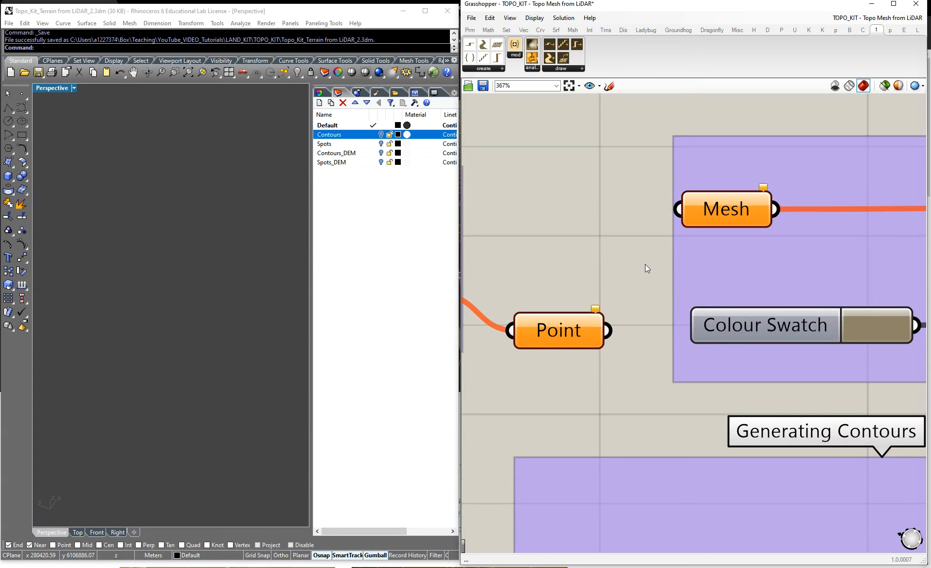
Disconnect the draw topo mesh output from the Mesh parameter in the LiDAR-derived point clouds definition
scroll(647, 263, down, 6)
scroll(650, 233, down, 3)
scroll(685, 379, up, 4)
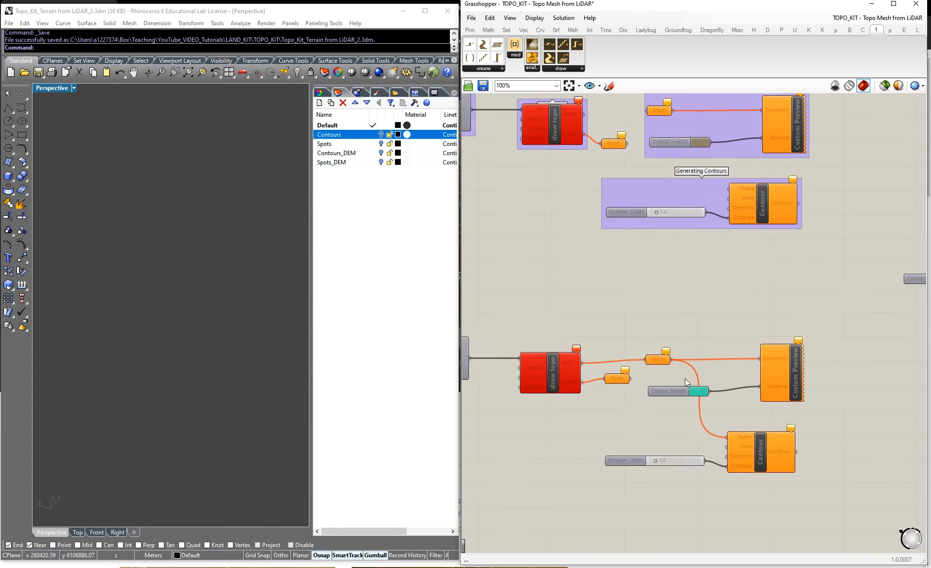
right_click(646, 360)
mouse_move(691, 433)
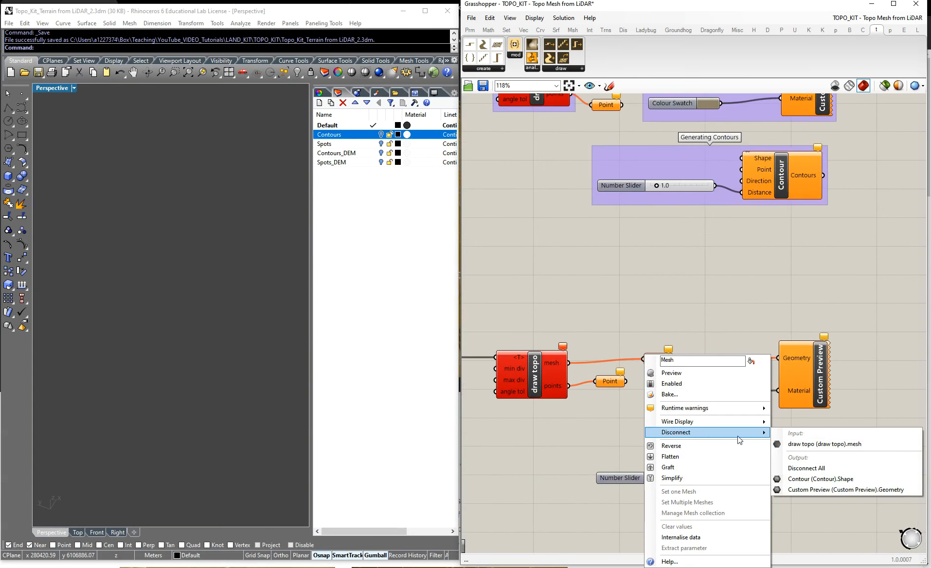
click(802, 445)
Disconnect the draw topo mesh output from the Mesh parameter in the DEM-derived contours definition
scroll(683, 260, down, 3)
scroll(669, 390, up, 4)
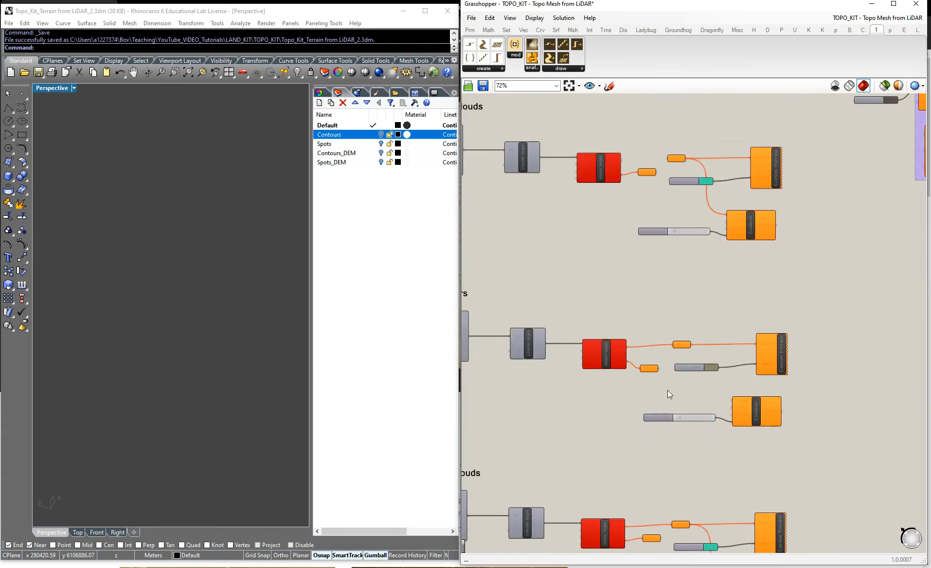
right_click(685, 337)
mouse_move(715, 415)
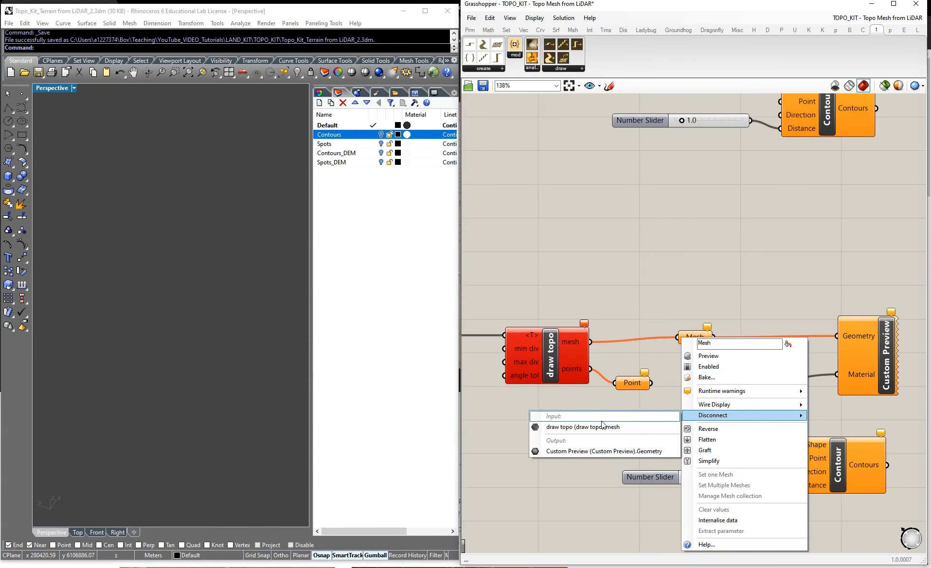
click(604, 423)
Disconnect the draw topo mesh output from the Mesh parameter in the DEM-derived point clouds definition
scroll(644, 278, down, 4)
scroll(654, 431, up, 4)
right_click(665, 480)
click(621, 461)
right_click(664, 481)
mouse_move(691, 435)
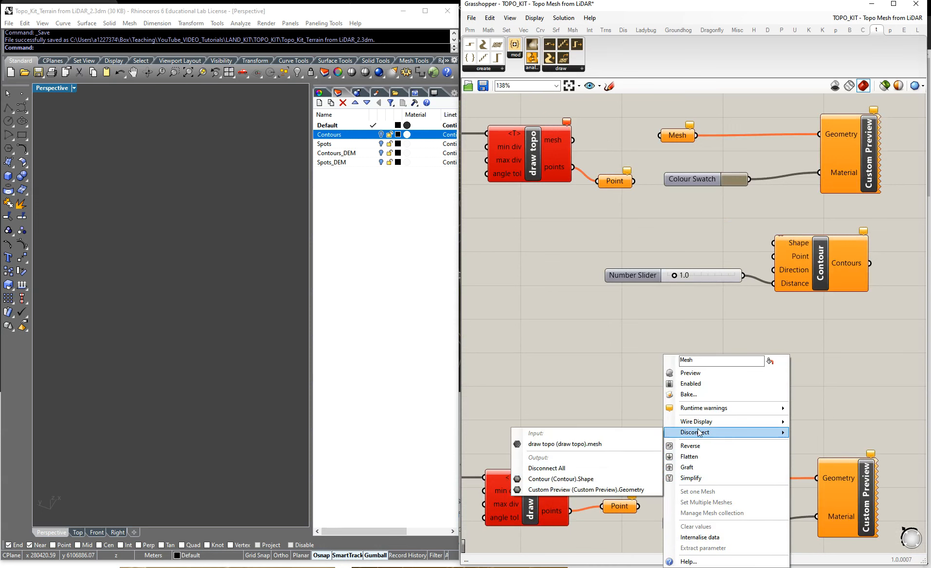
click(584, 445)
Review the four LiDAR and DEM topo mesh definitions on the canvas, and switch to the Land Kit Topo Kit page in the browser
scroll(854, 146, down, 7)
scroll(693, 142, up, 2)
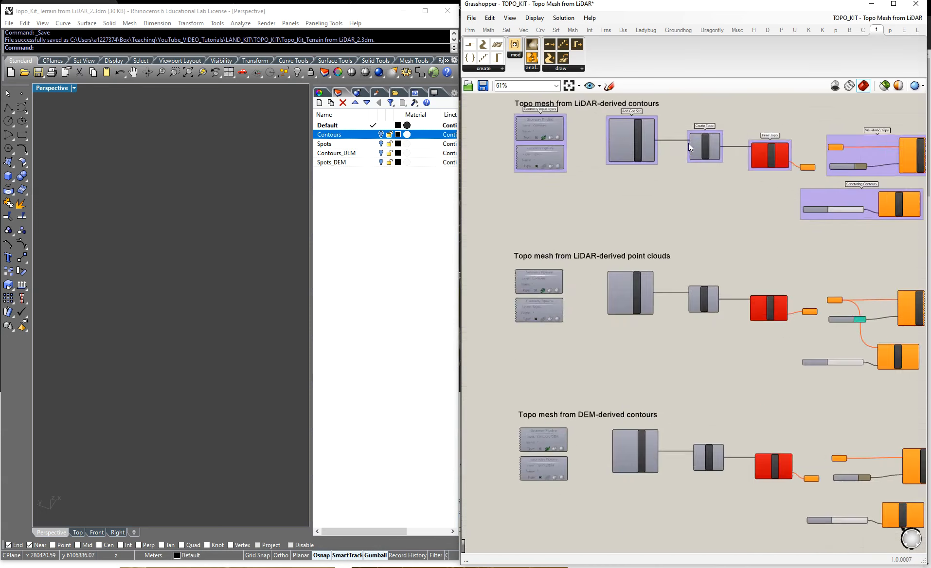
scroll(709, 252, down, 2)
right_drag(709, 252, 624, 289)
scroll(501, 262, up, 1)
scroll(501, 262, up, 3)
scroll(561, 128, down, 2)
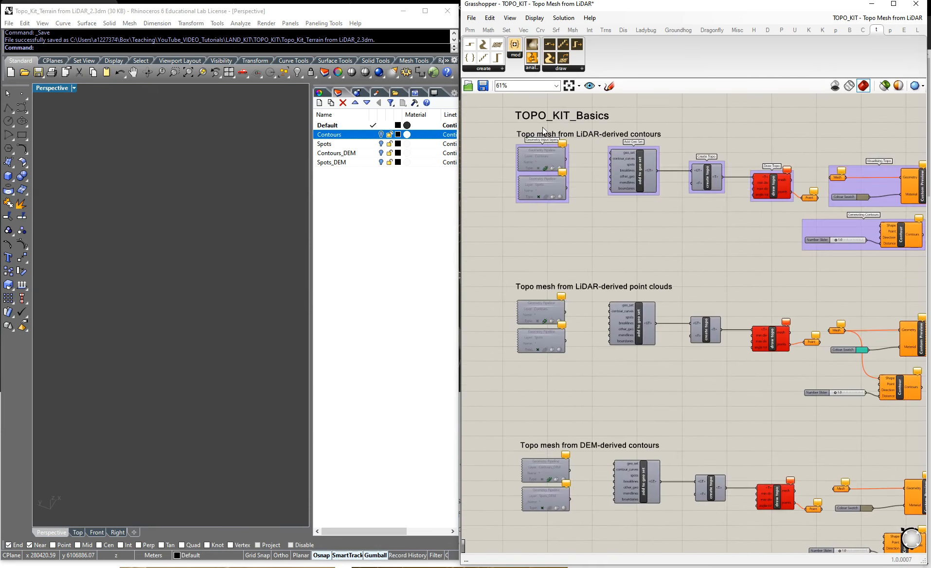
scroll(534, 134, up, 2)
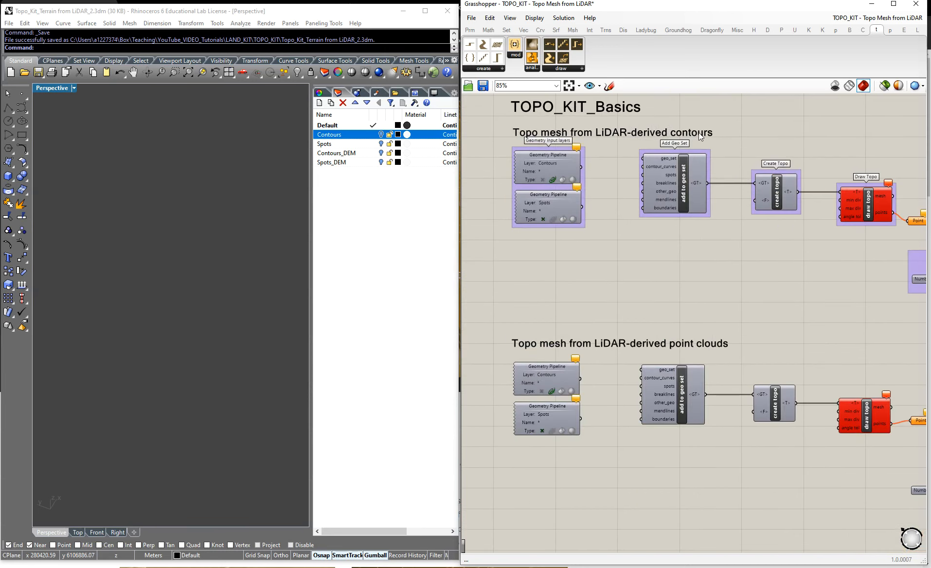
scroll(700, 134, down, 2)
scroll(653, 307, up, 3)
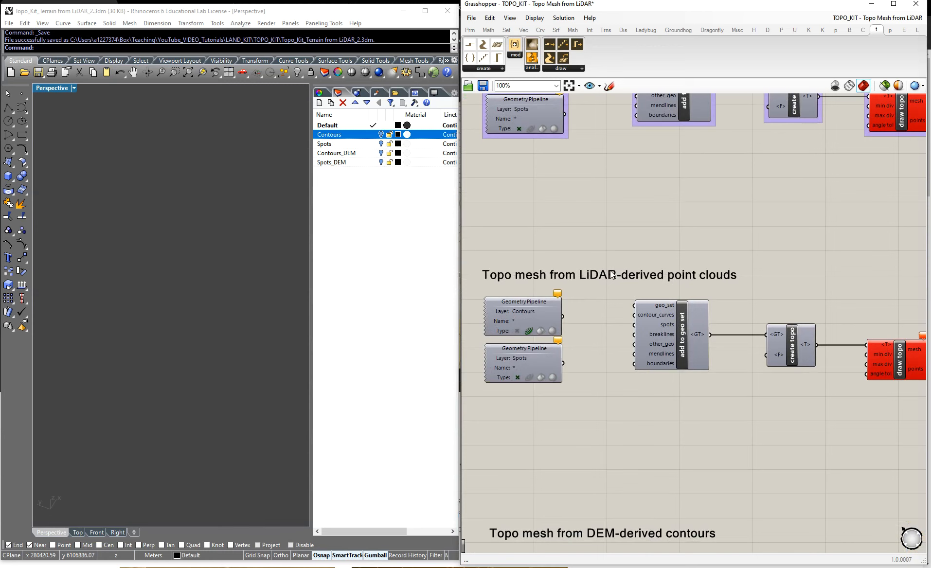
scroll(677, 276, down, 3)
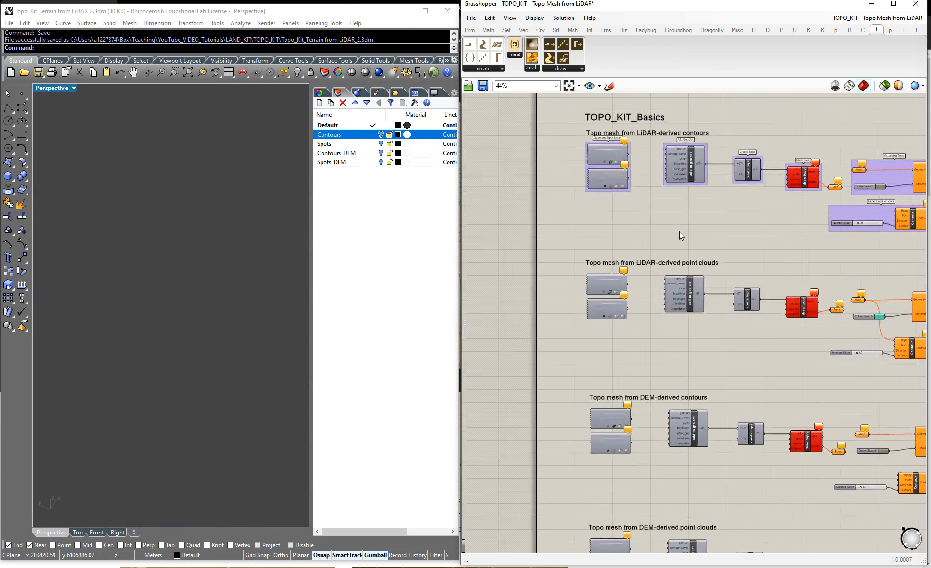
scroll(689, 396, up, 3)
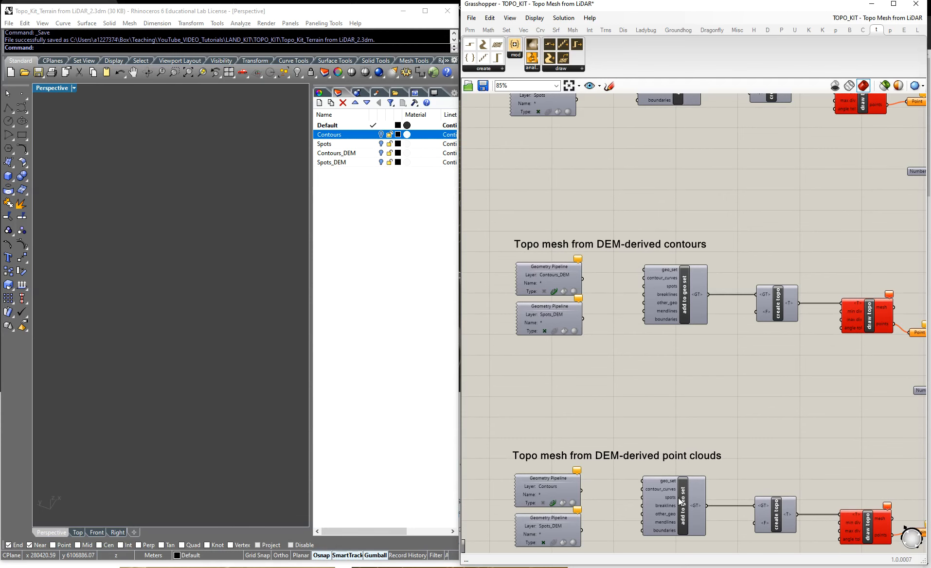
scroll(673, 303, down, 3)
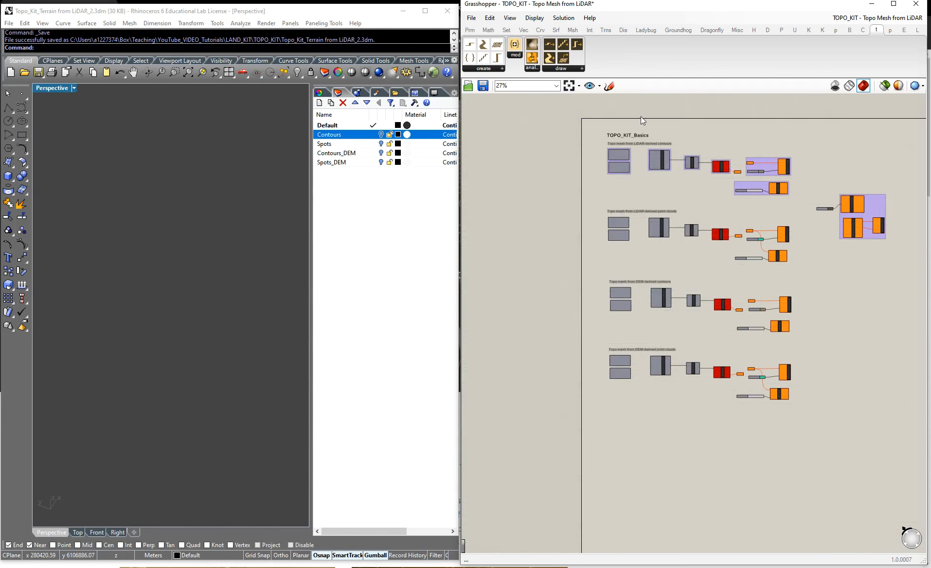
scroll(658, 227, up, 5)
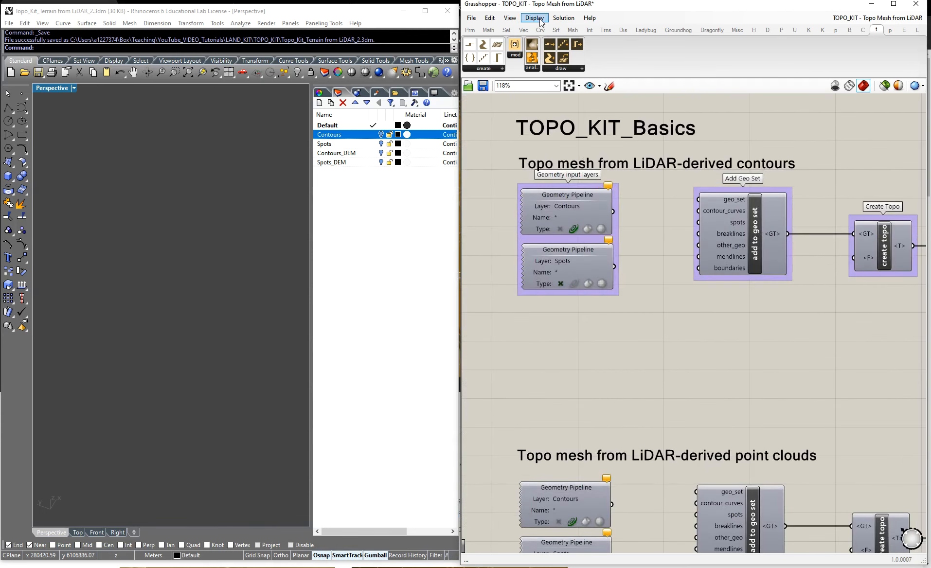
click(528, 1)
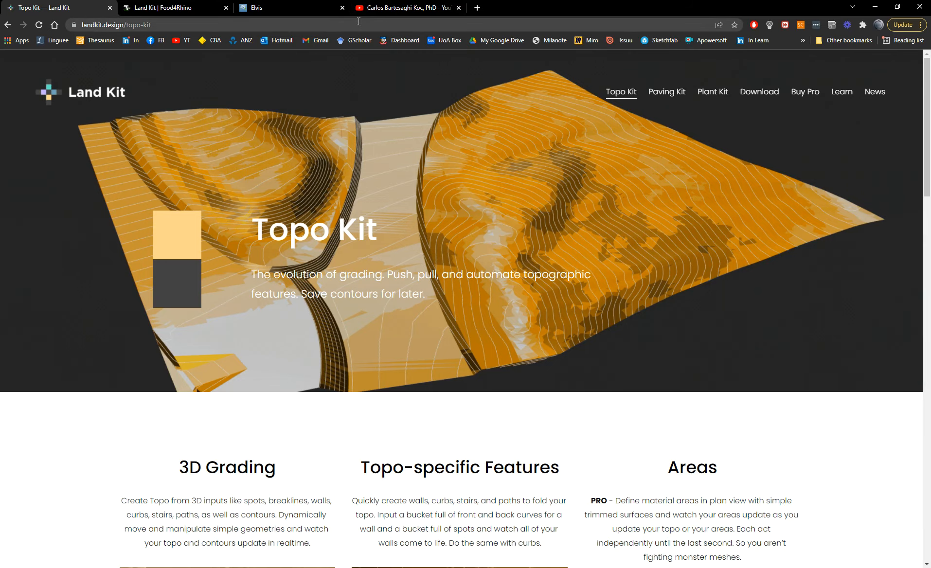
Switch to the Elvis elevation page and examine the map coverage and the point cloud and DEM datasets selected for the Adelaide area
click(283, 7)
scroll(371, 200, down, 5)
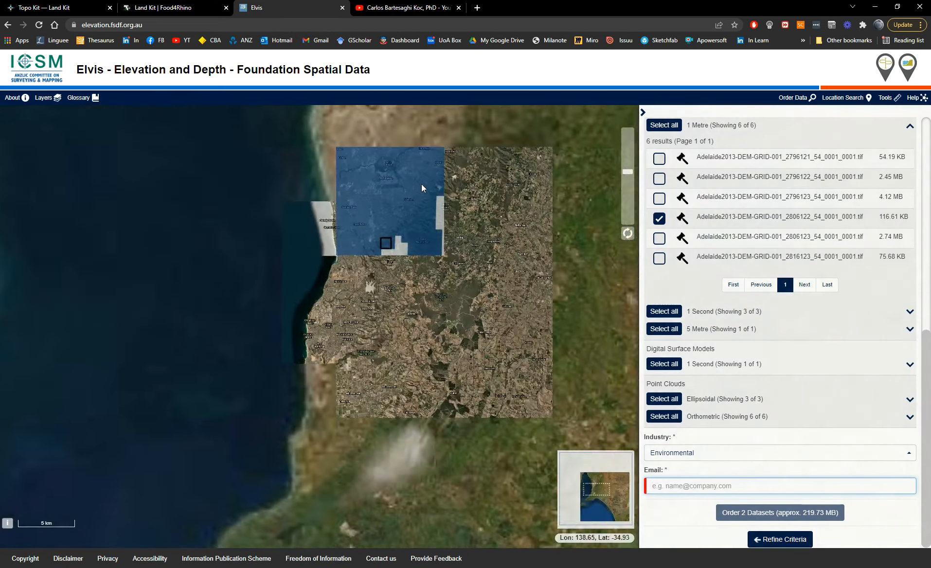
right_drag(421, 184, 415, 290)
click(476, 203)
scroll(404, 251, down, 1)
scroll(404, 250, up, 3)
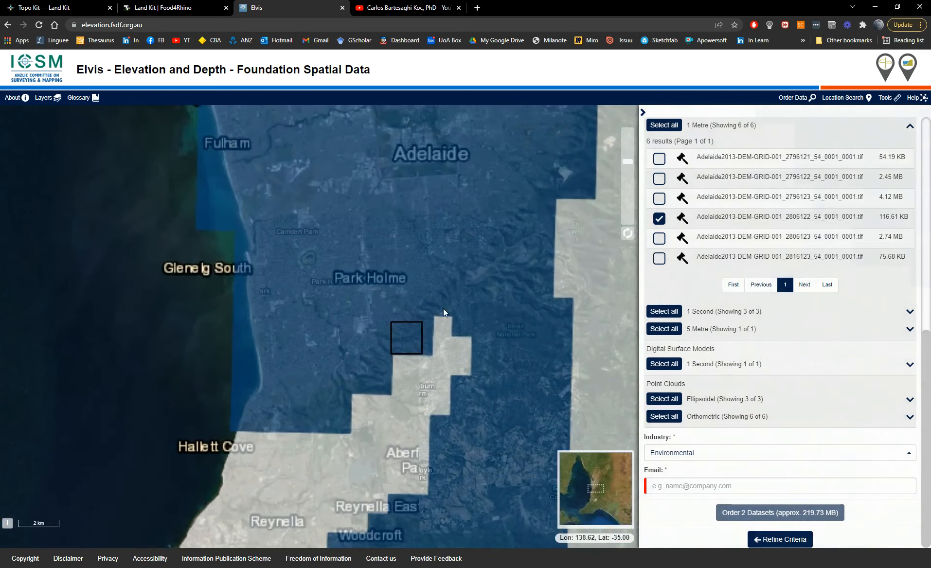
scroll(778, 146, up, 7)
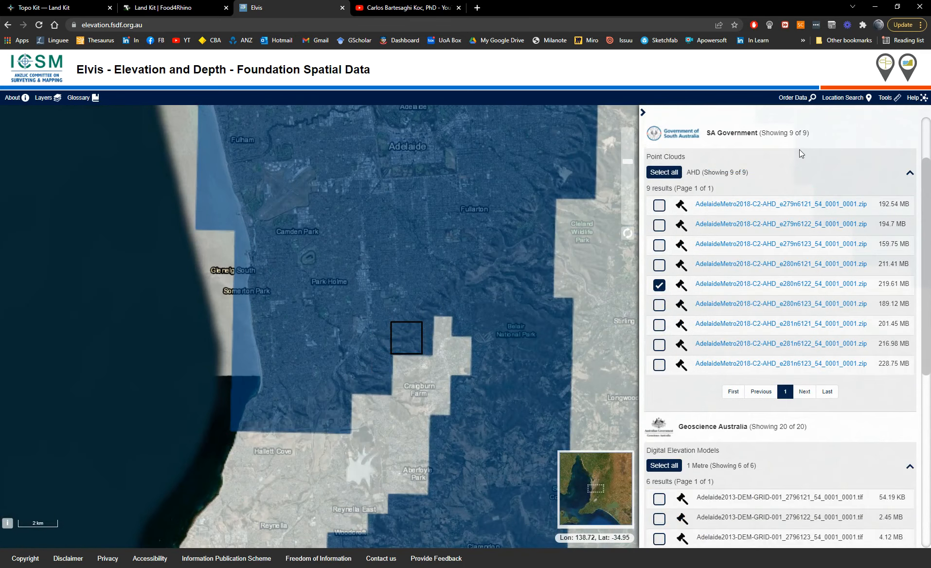
scroll(800, 150, up, 2)
scroll(778, 171, down, 3)
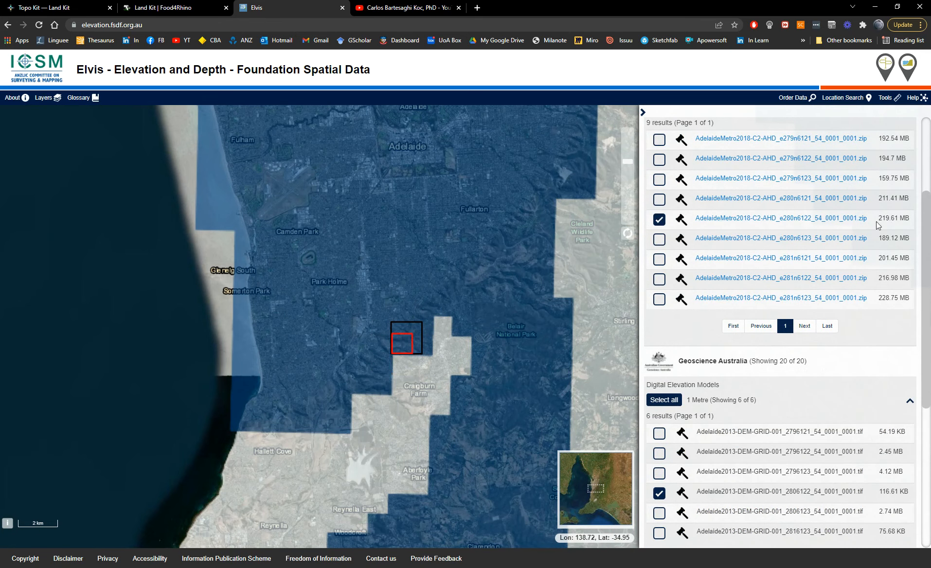
scroll(677, 453, down, 5)
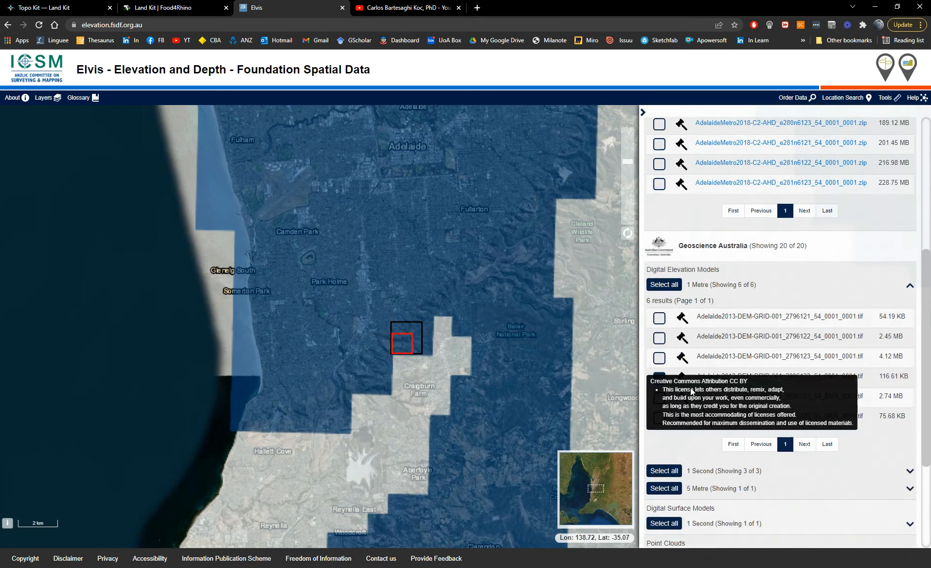
Set the dataset order's industry to Education and activate the email field
click(676, 452)
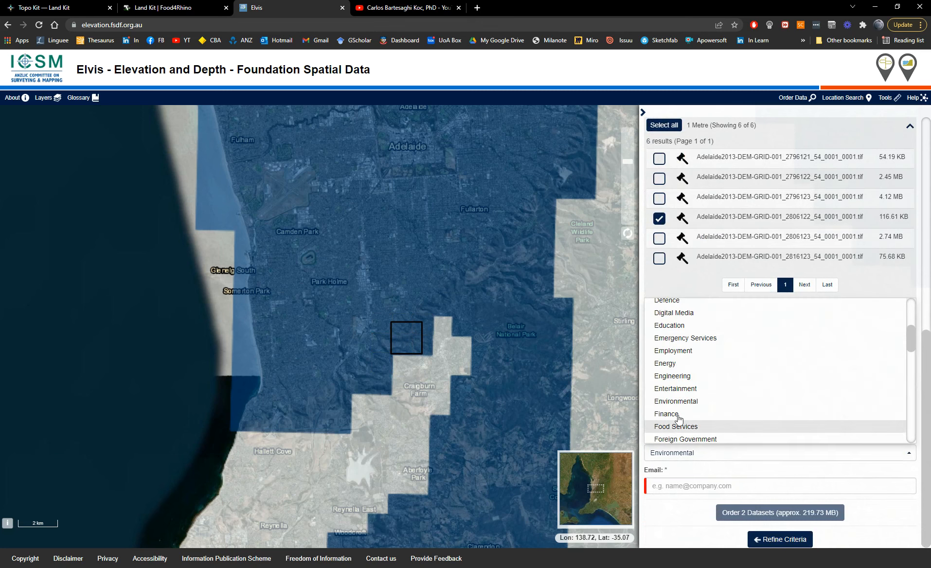
click(682, 456)
click(681, 455)
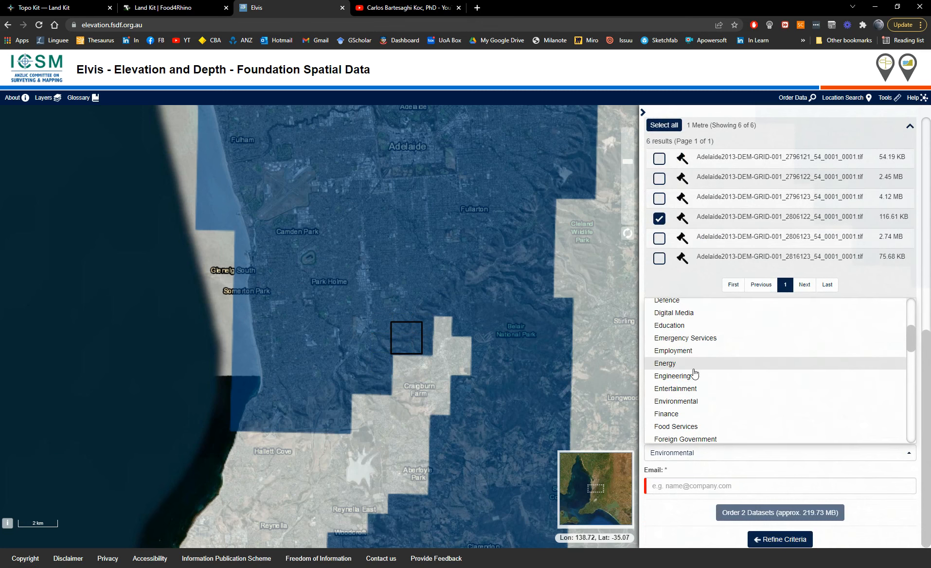
click(679, 326)
click(671, 486)
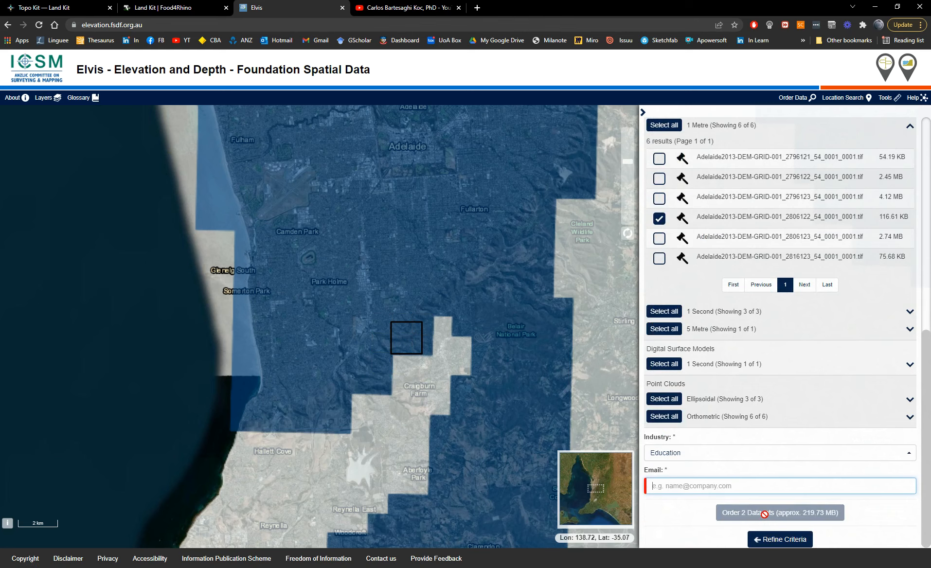
Leave the browser and look through the DEM folder inside DATA_4064466 in File Explorer, then return to the parent folder
click(874, 8)
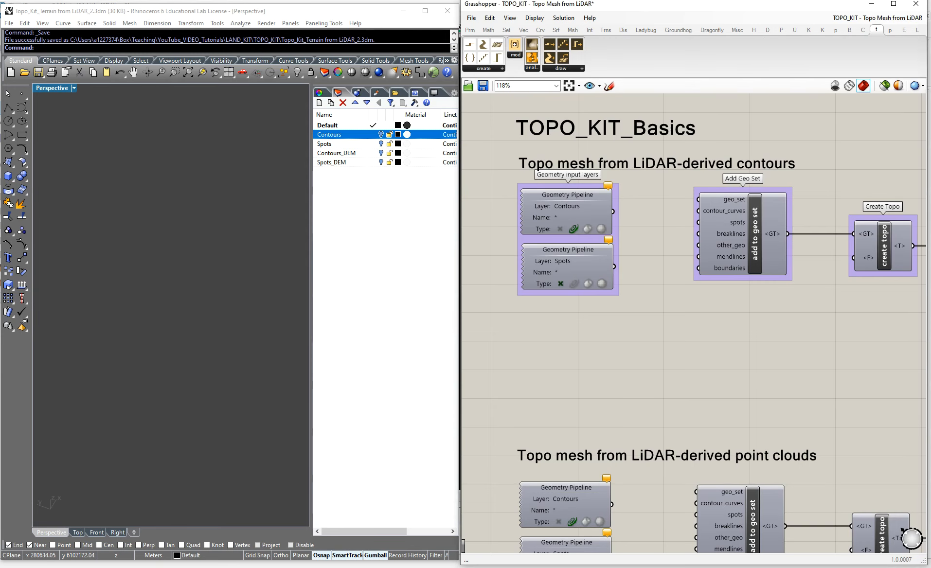
mouse_move(68, 1)
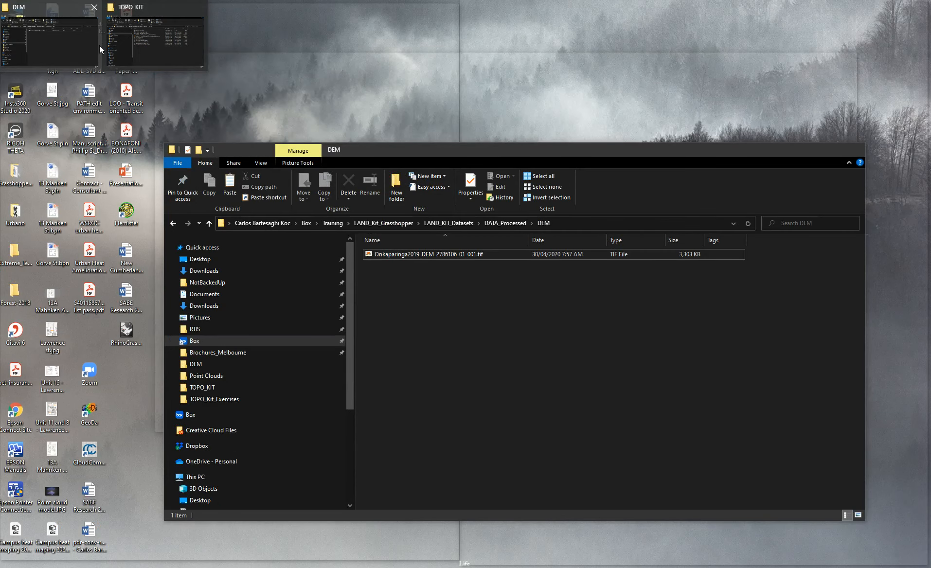
click(99, 45)
click(451, 223)
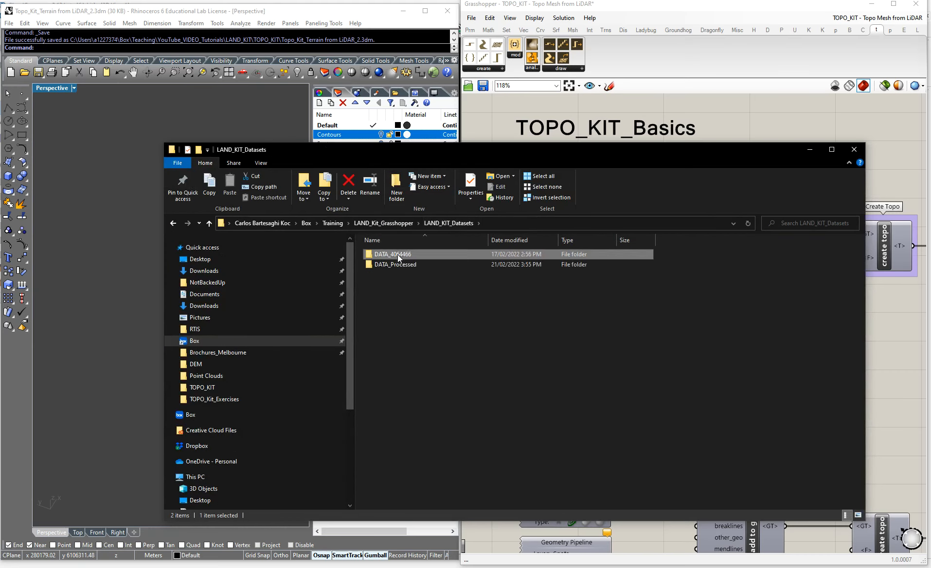
double_click(397, 255)
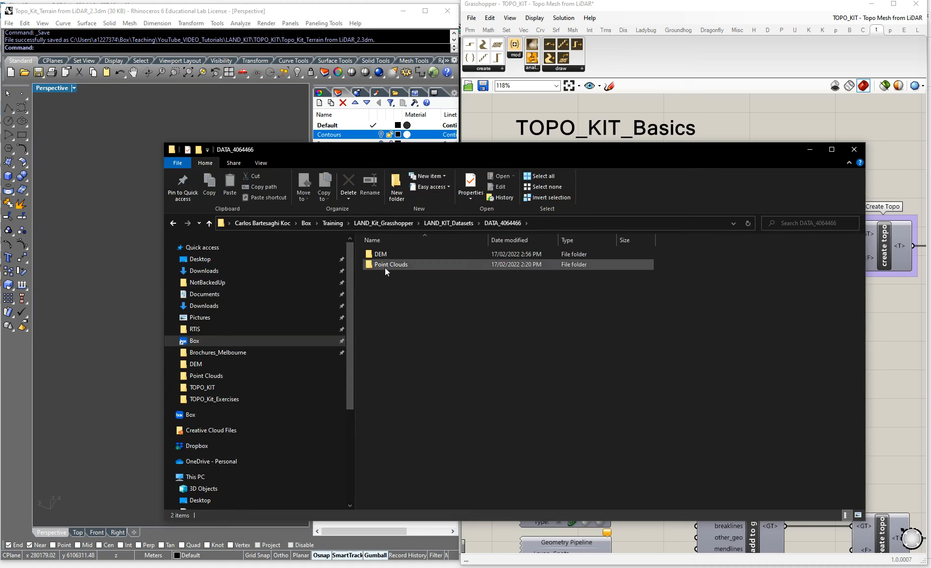
click(380, 254)
double_click(380, 254)
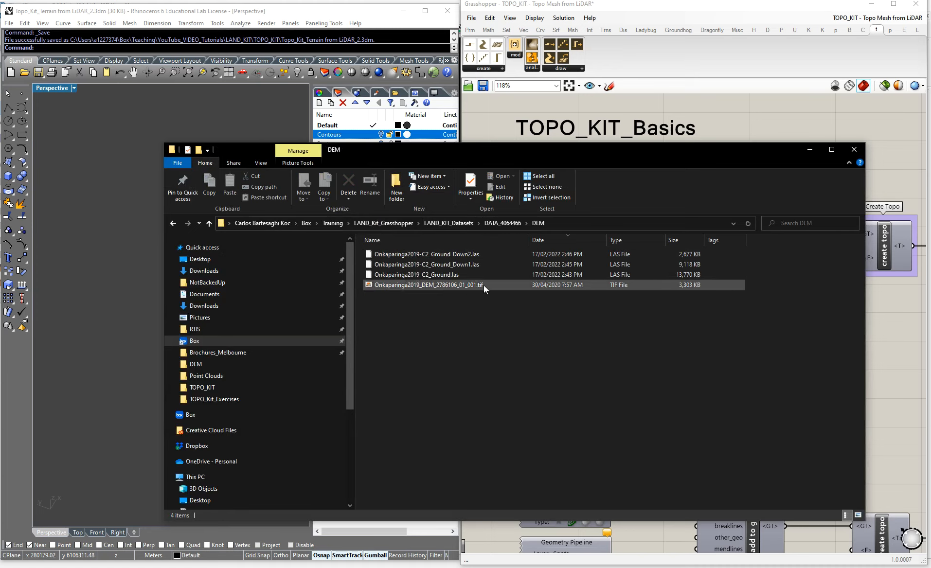
click(174, 224)
Switch to the OneNote workflow sketch and handwrite "Geotiff" under DEM and ".LAS" under LiDAR points
click(524, 0)
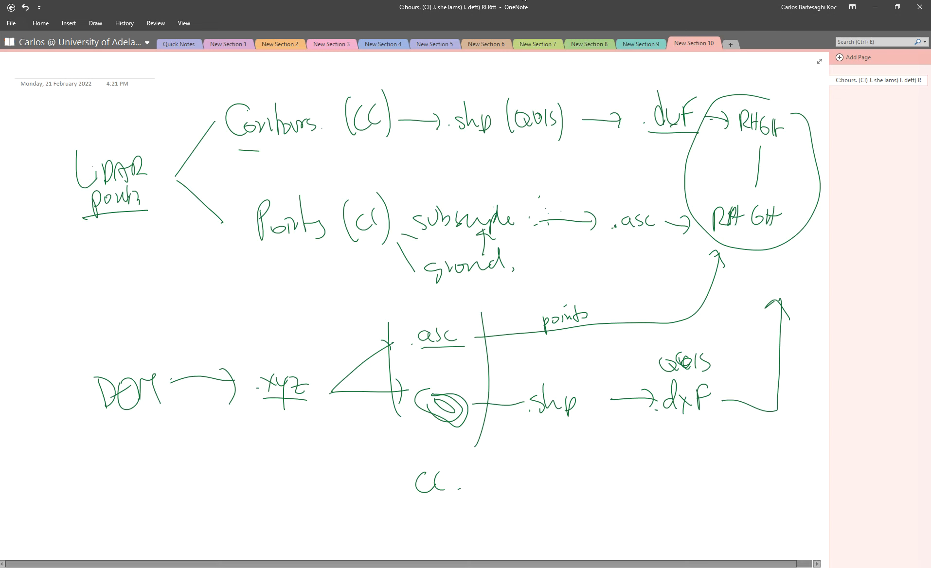
drag(100, 431, 99, 449)
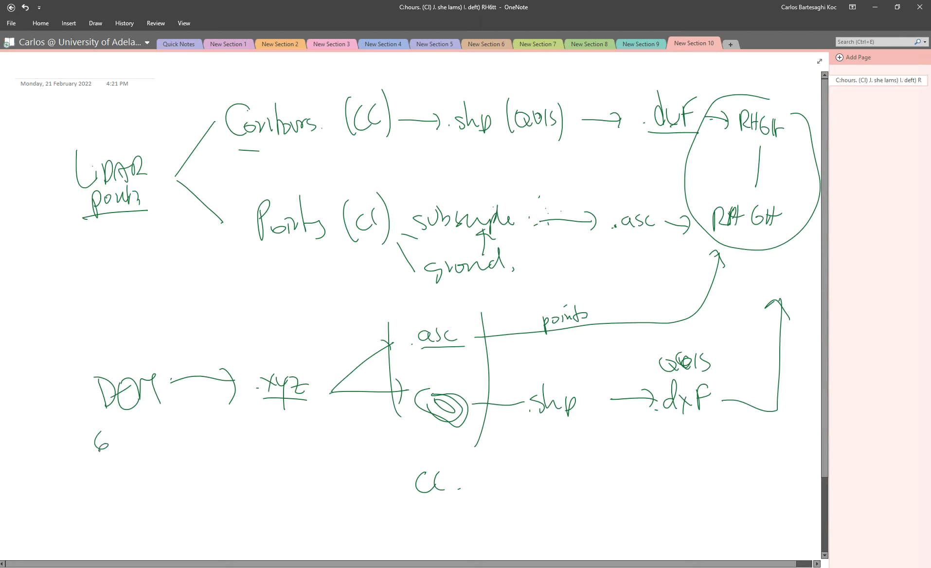
drag(145, 429, 146, 447)
drag(151, 430, 152, 447)
click(162, 448)
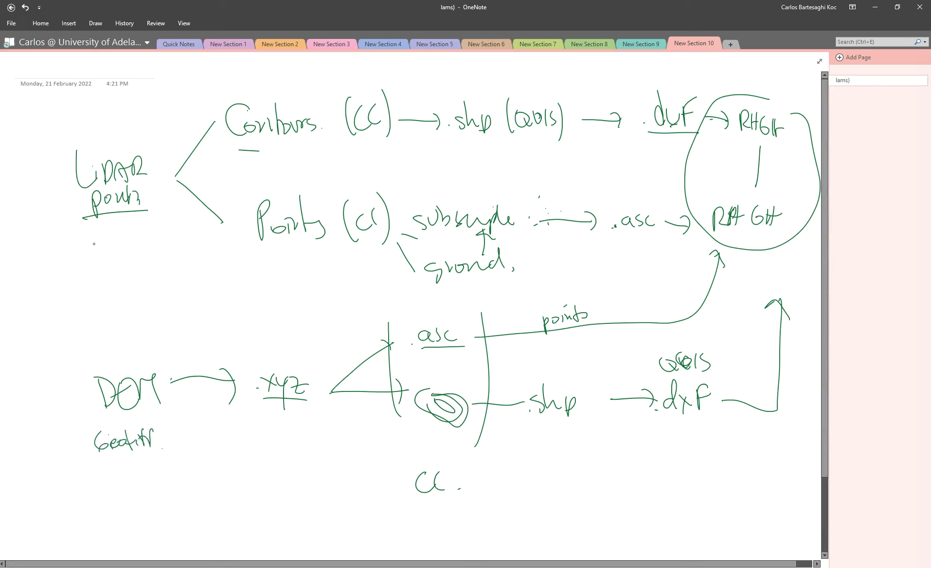
drag(131, 238, 123, 249)
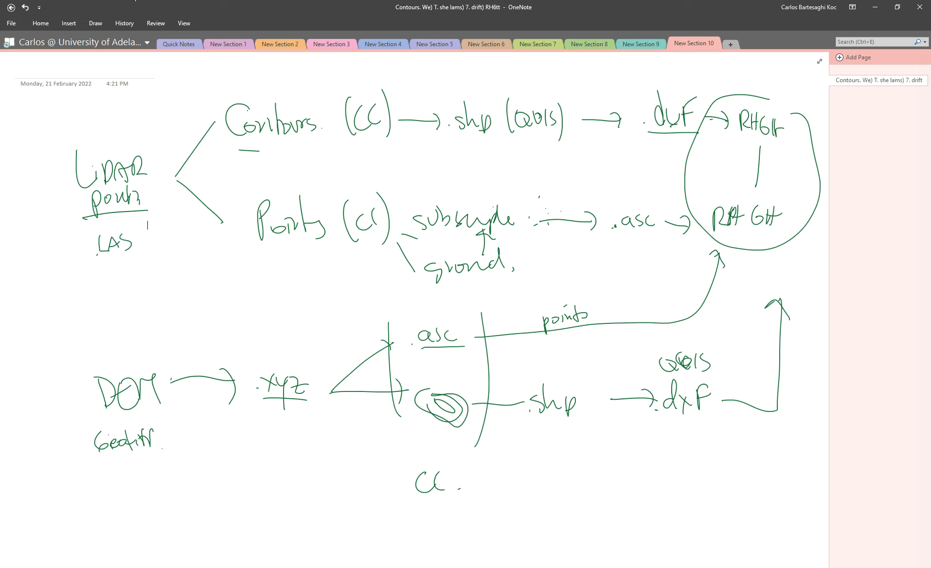
View the LAS file in the Point Clouds folder of DATA_4064466 in File Explorer, then minimise the folder window
mouse_move(134, 2)
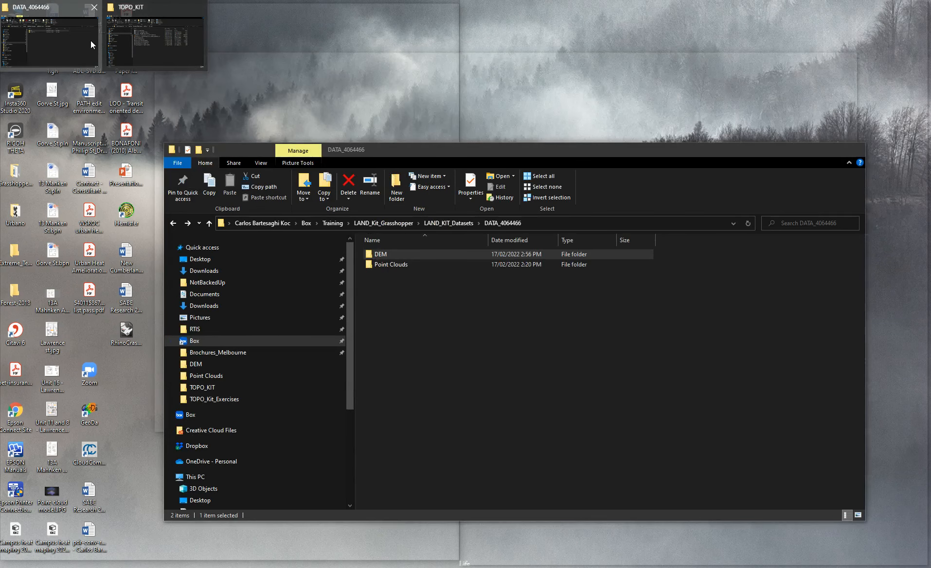
click(93, 45)
double_click(393, 266)
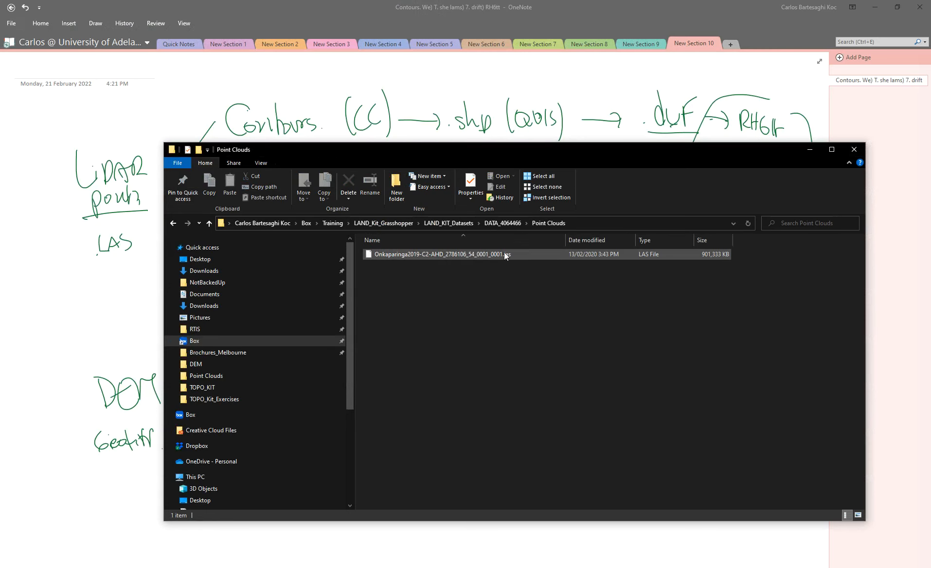
click(810, 150)
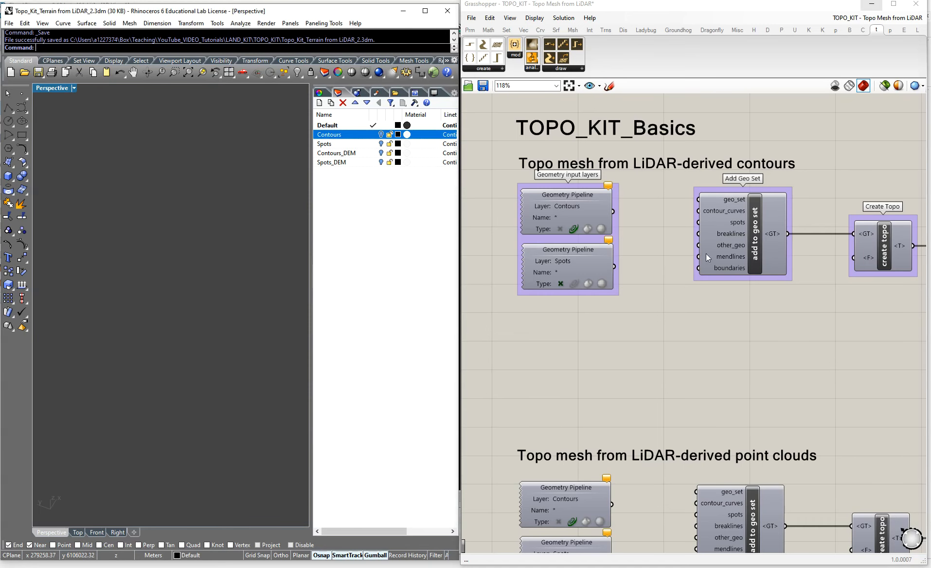
scroll(707, 257, down, 3)
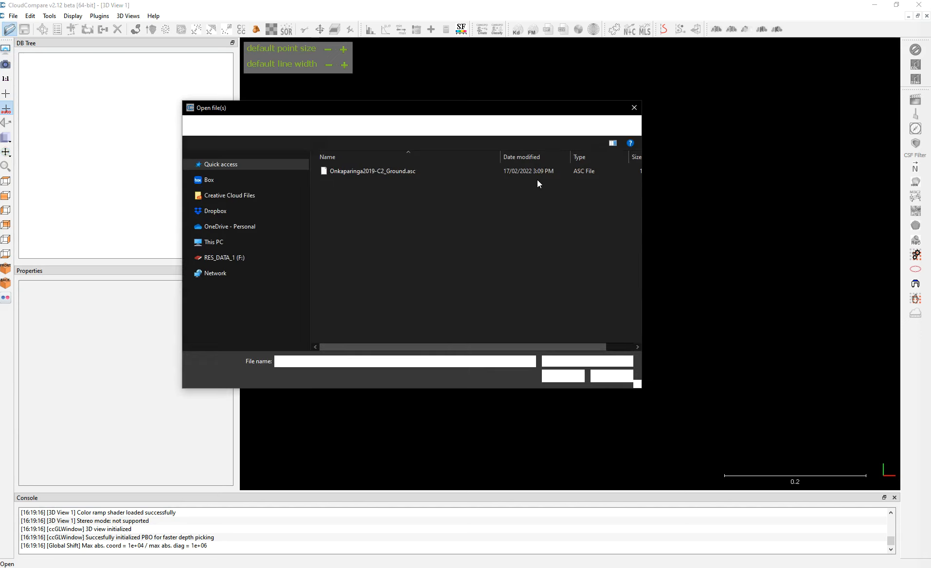
In CloudCompare, open Onkaparinga2019-C2-AHD_2786106_54_0001_0001.las from DATA_Processed/Point Clouds, importing all standard fields and accepting the suggested global shift for all
click(406, 125)
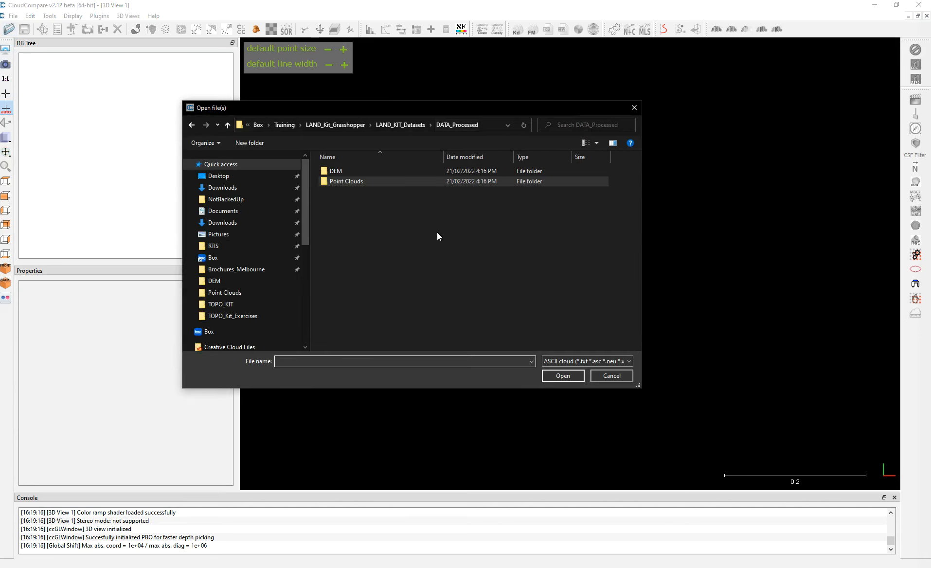
double_click(343, 186)
click(586, 361)
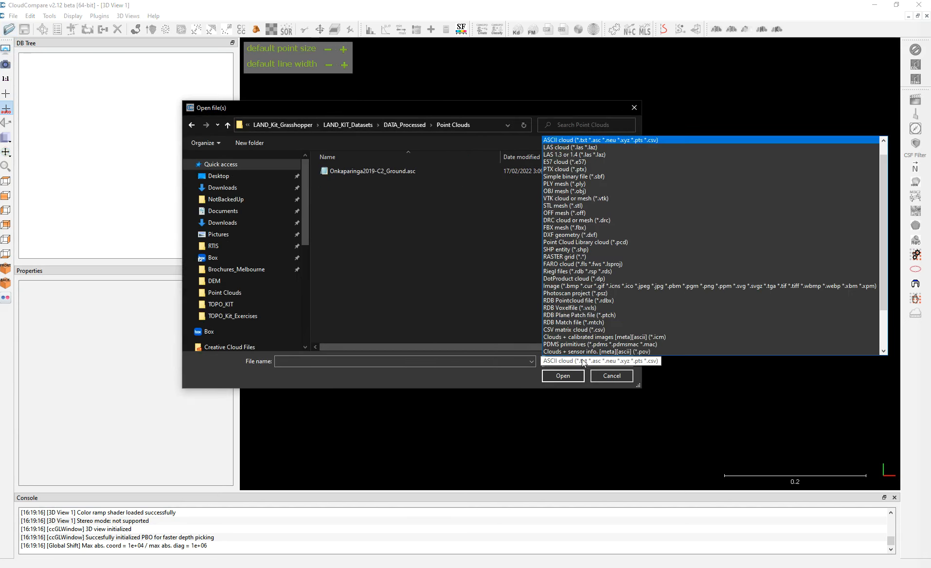
click(558, 152)
click(436, 171)
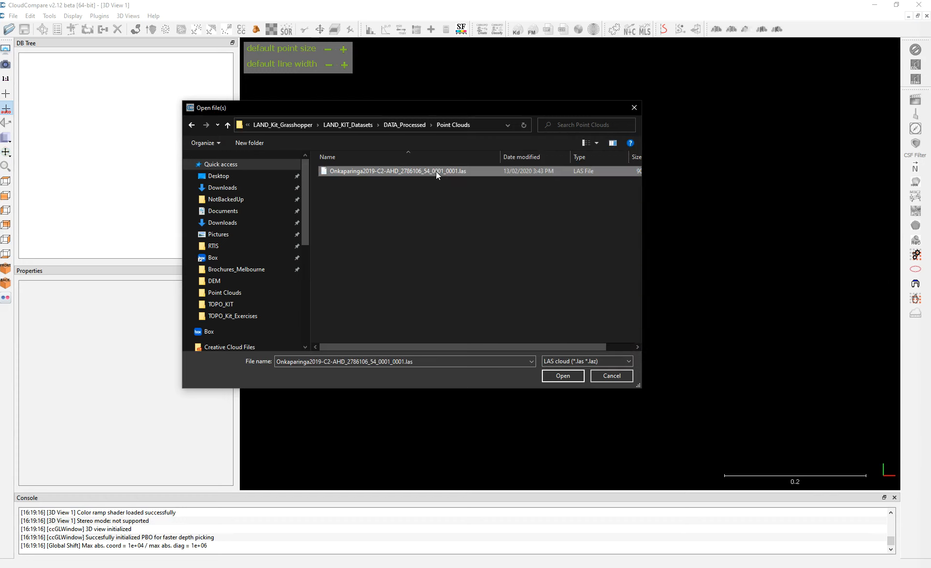
click(562, 377)
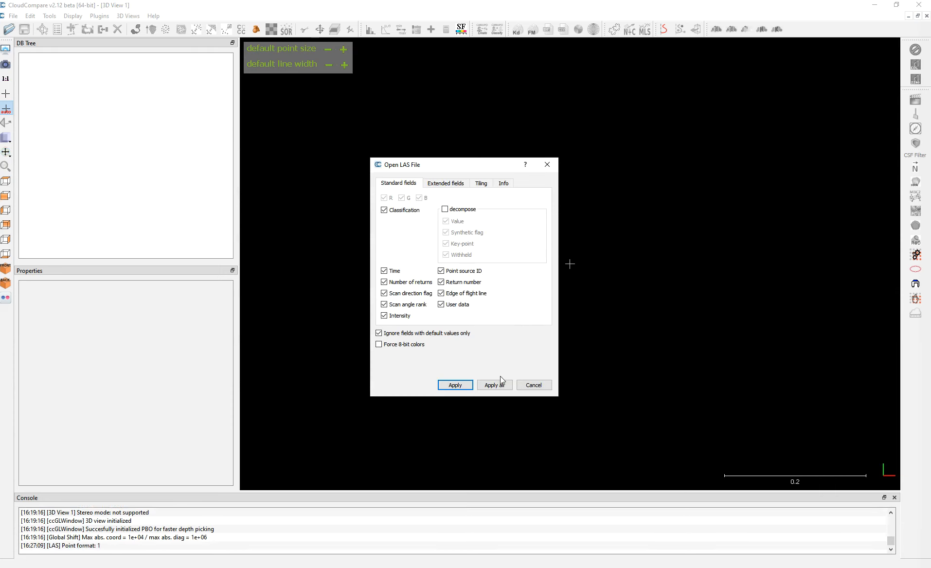
click(494, 385)
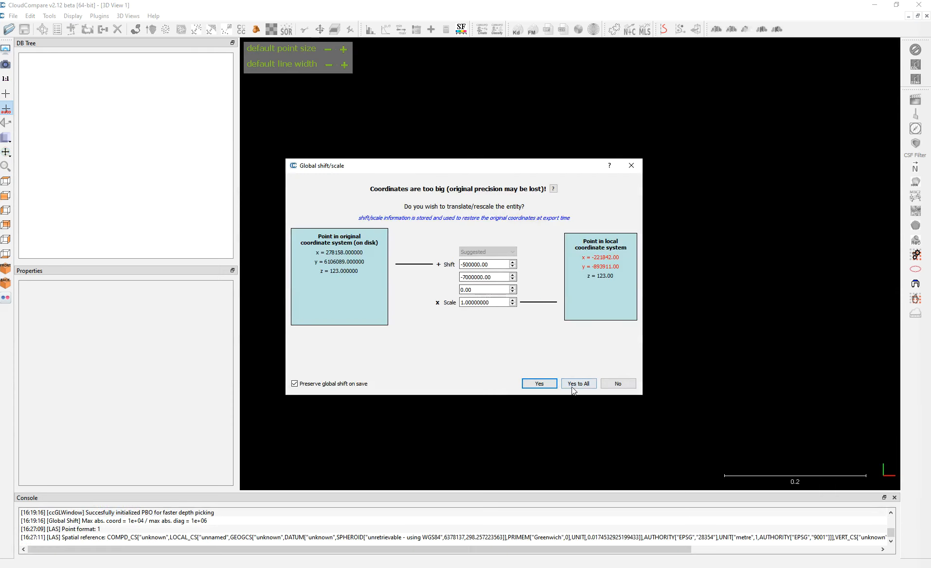
click(573, 385)
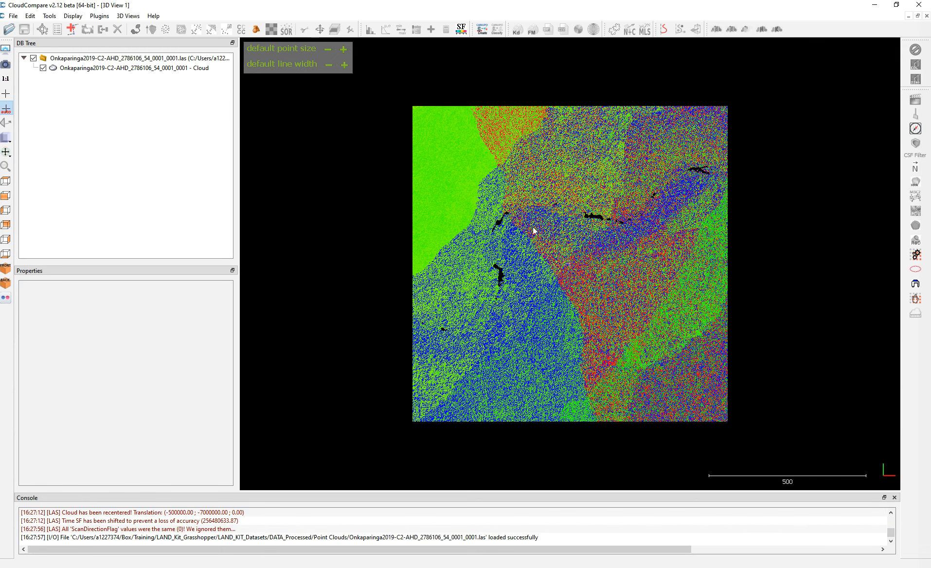
Select the imported cloud, show it in isometric view and enable the EyeDome Lighting shader
click(147, 68)
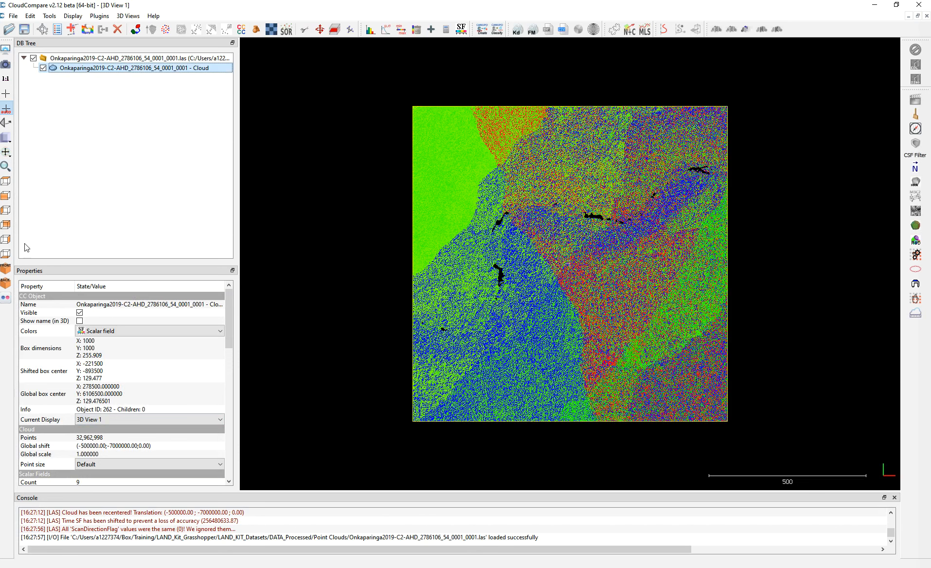
click(5, 271)
click(916, 64)
scroll(628, 266, up, 2)
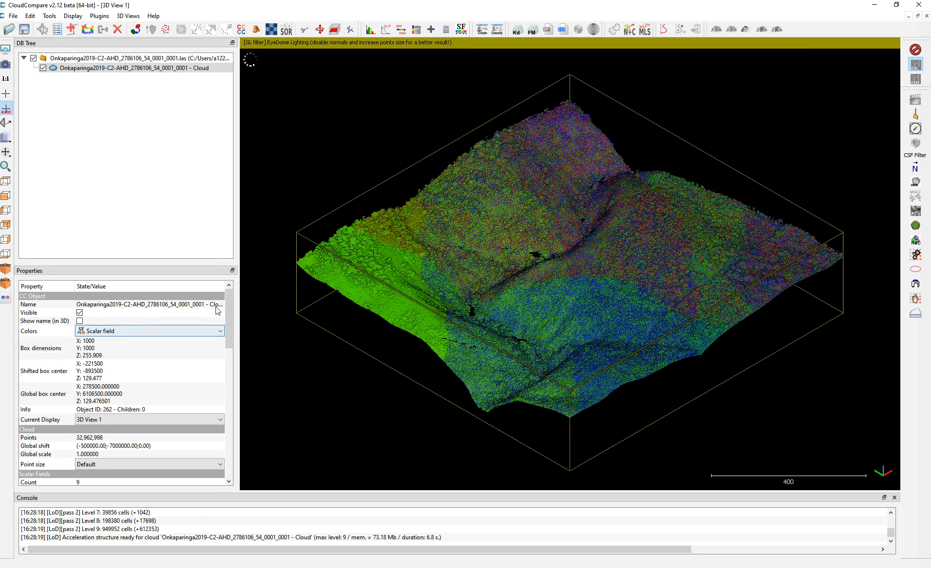
Set the cloud's active scalar field to Classification
scroll(229, 307, down, 1)
drag(229, 306, 230, 352)
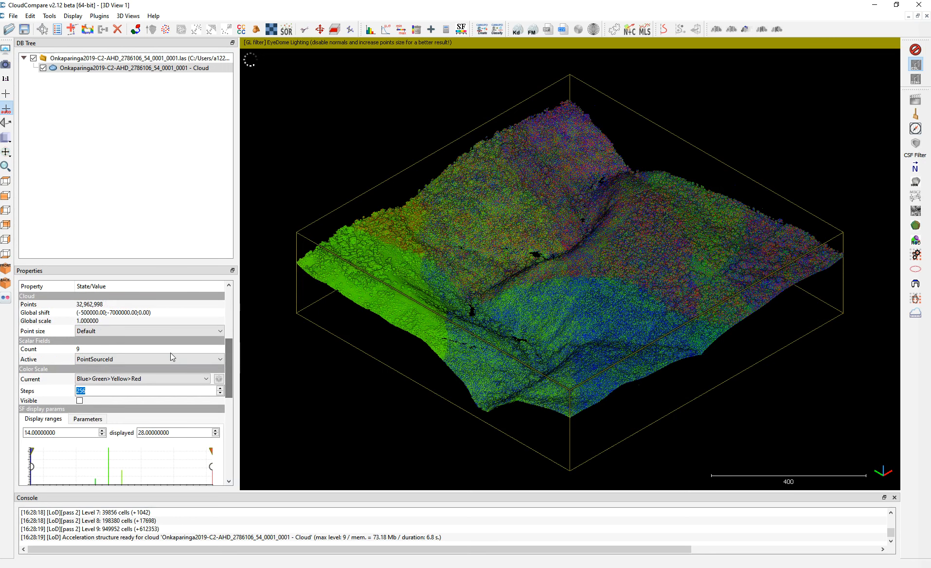
click(112, 359)
click(97, 434)
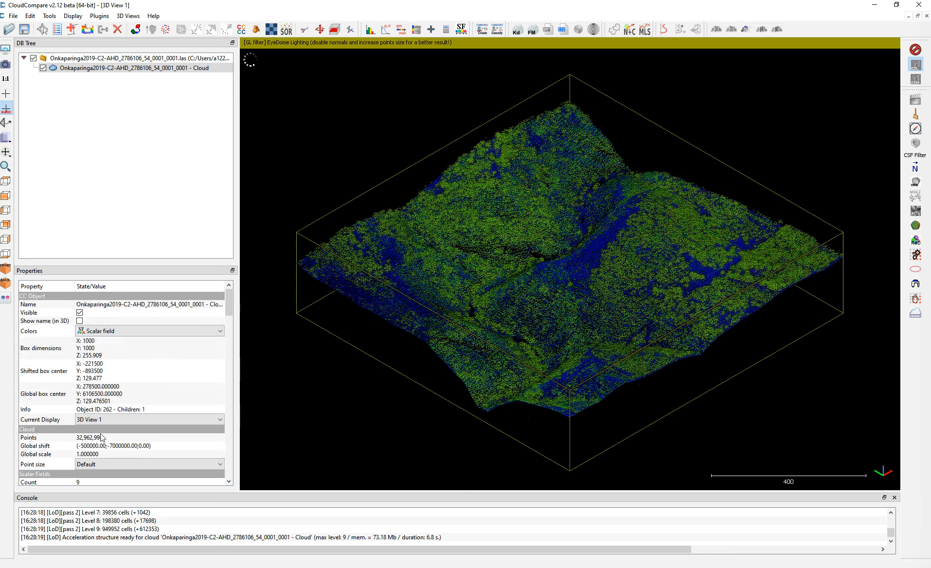
Limit the displayed Classification range to 2 to 3.16 and export the points within it as a separate cloud using Filter by Value
drag(230, 349, 232, 367)
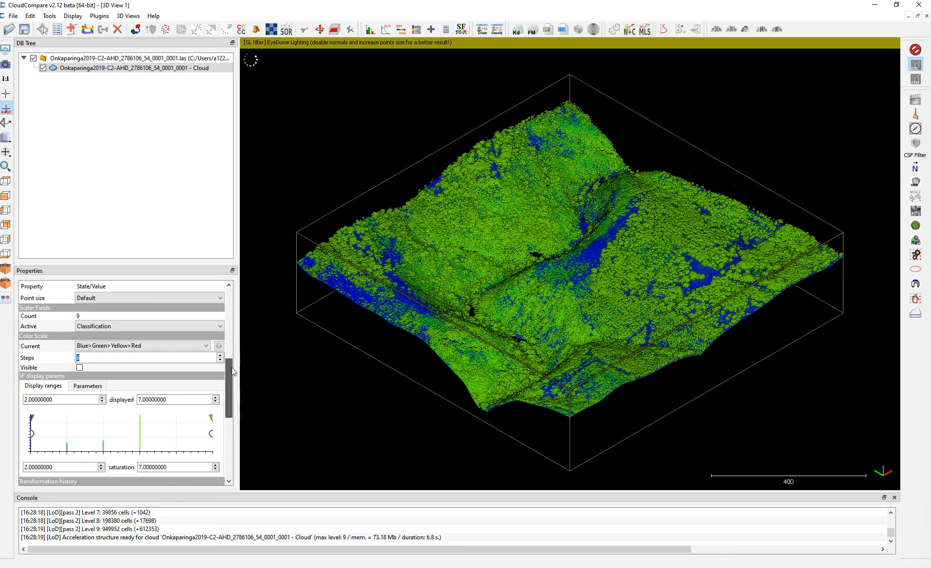
drag(213, 435, 73, 434)
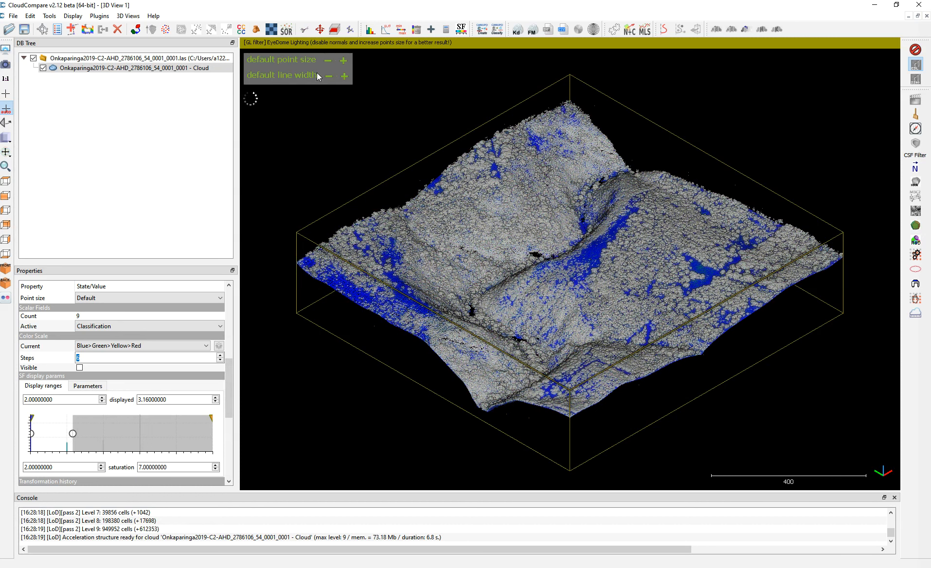
click(402, 30)
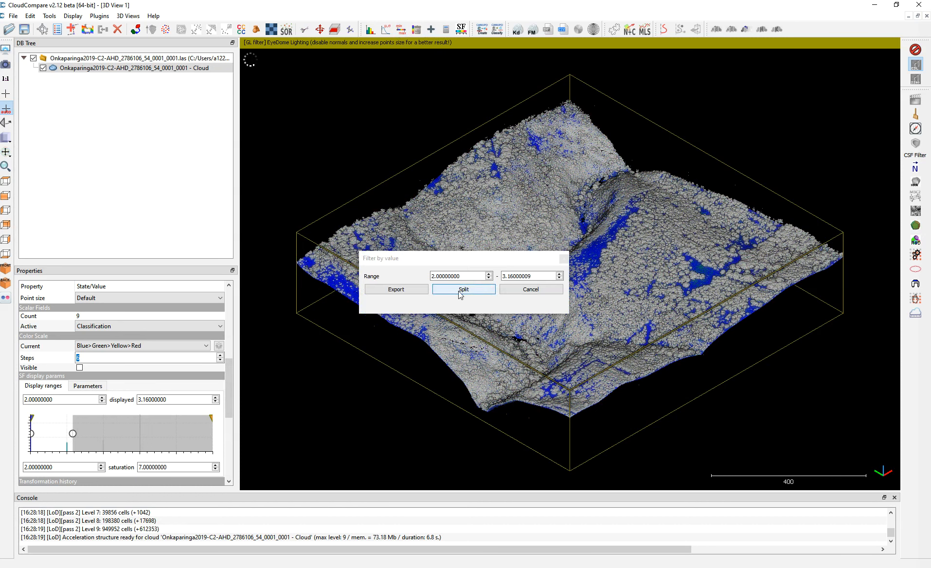
click(417, 290)
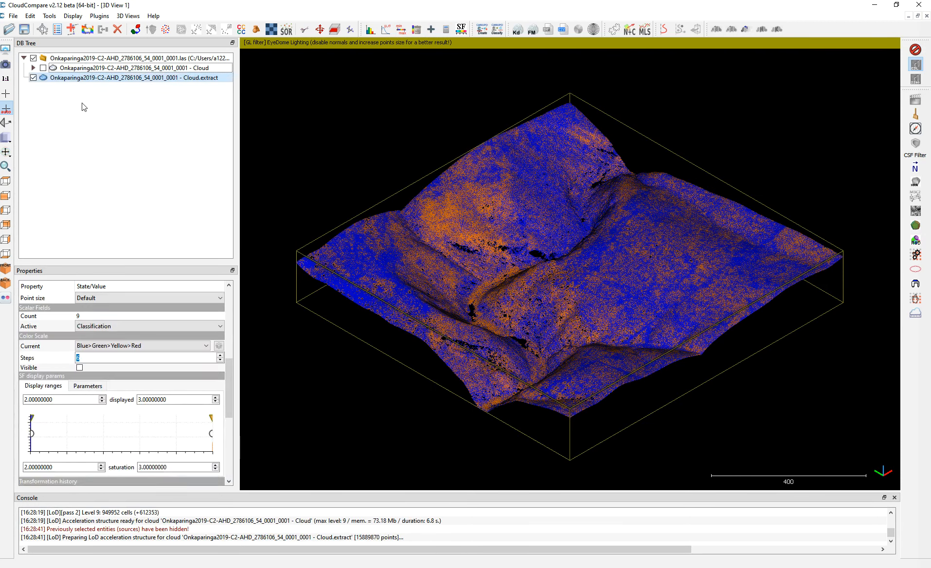
Hide the original LAS file group and inspect the extracted ground cloud on its own
click(81, 103)
click(38, 57)
scroll(569, 253, up, 3)
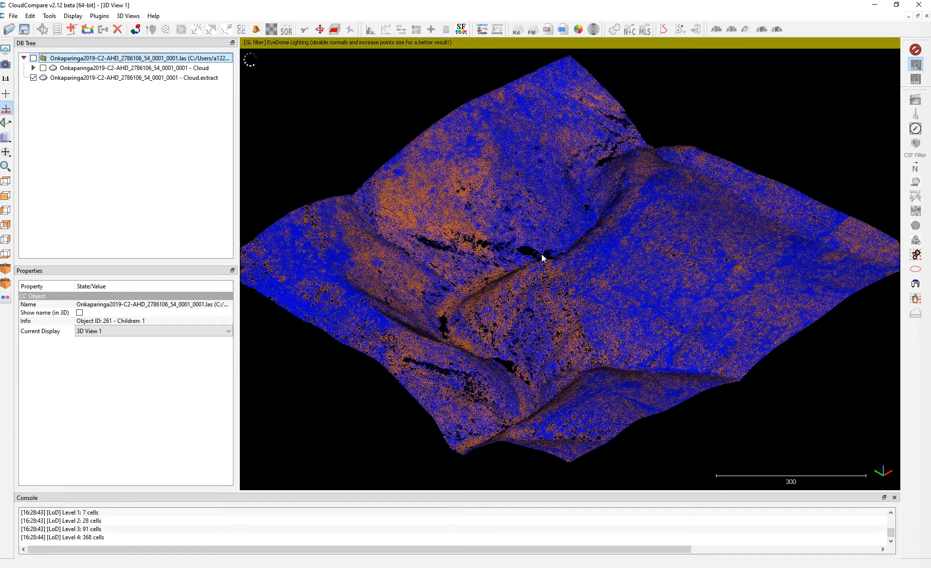
drag(510, 288, 524, 254)
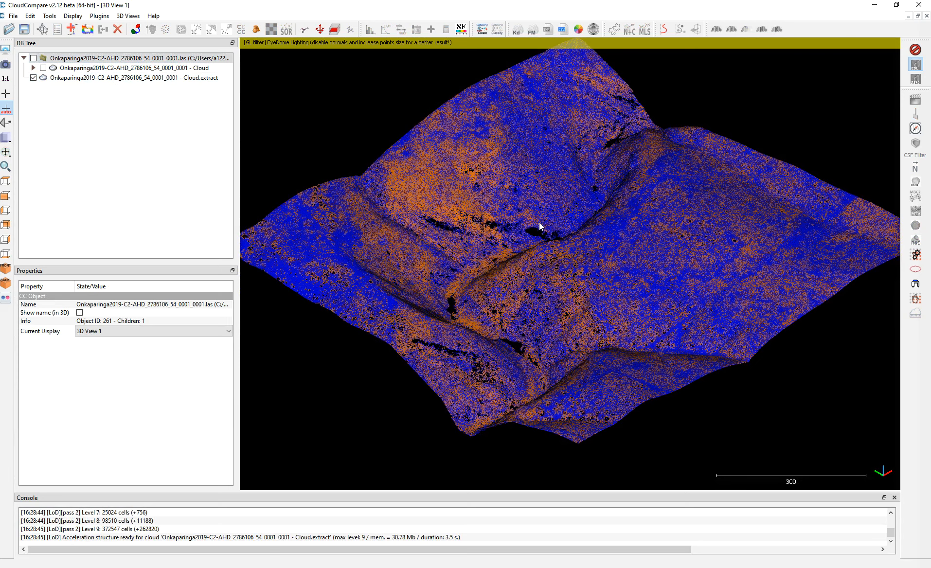
scroll(538, 227, up, 2)
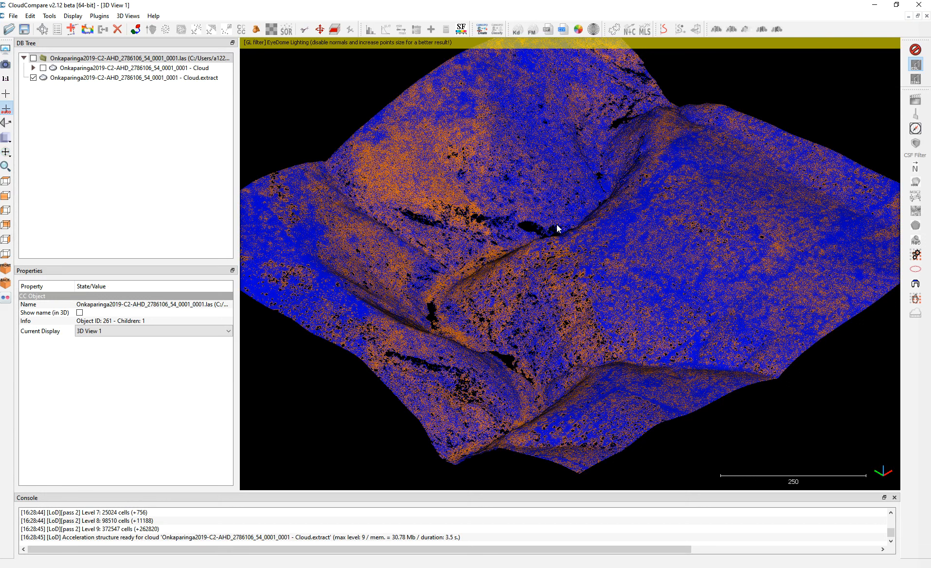
Subsample the extracted ground cloud with the Space method and a minimum spacing of 2 between points
click(141, 79)
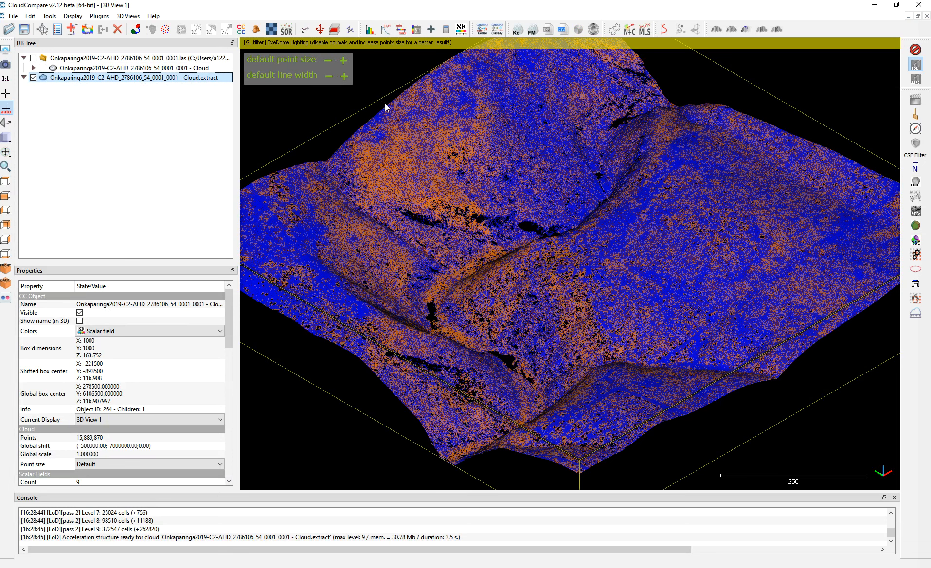
click(165, 31)
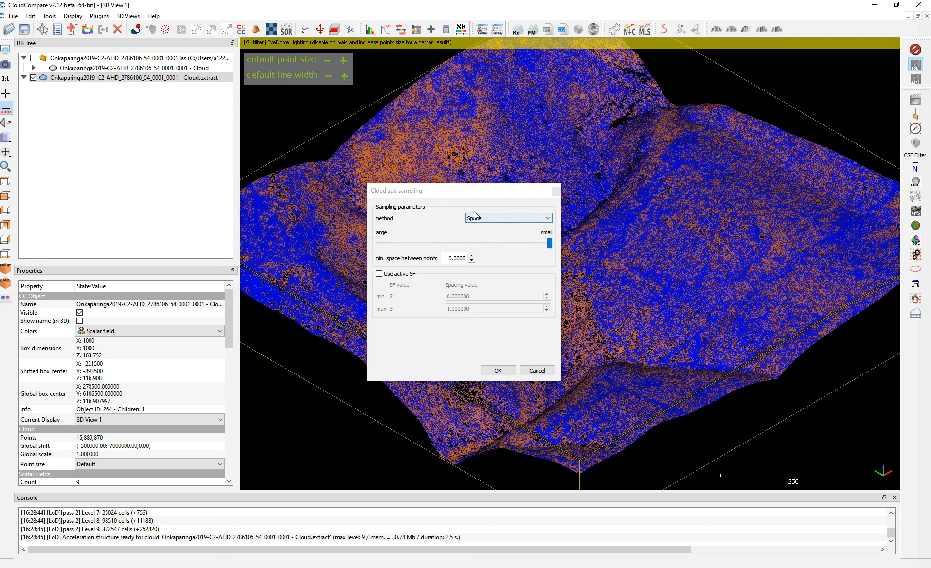
click(486, 220)
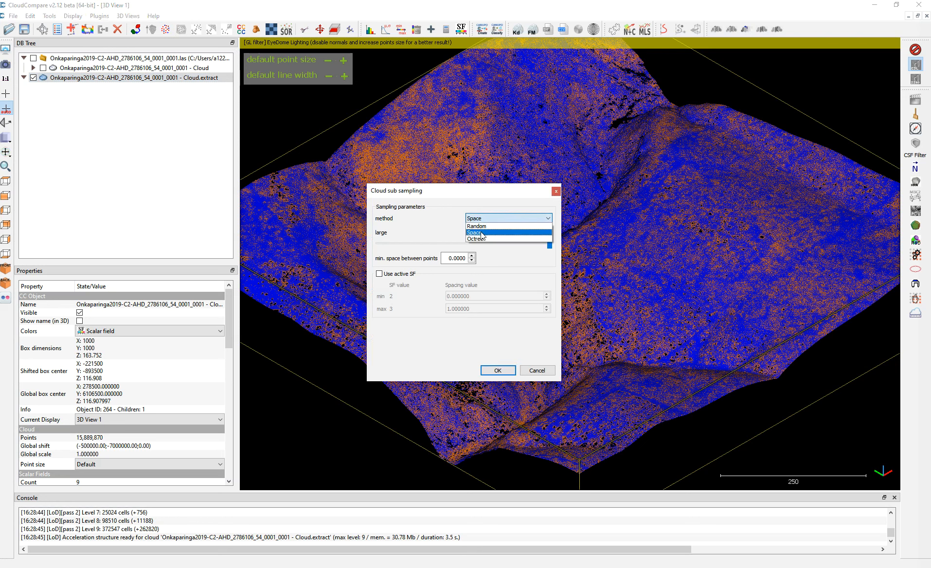
click(486, 223)
double_click(467, 257)
text(2)
click(497, 370)
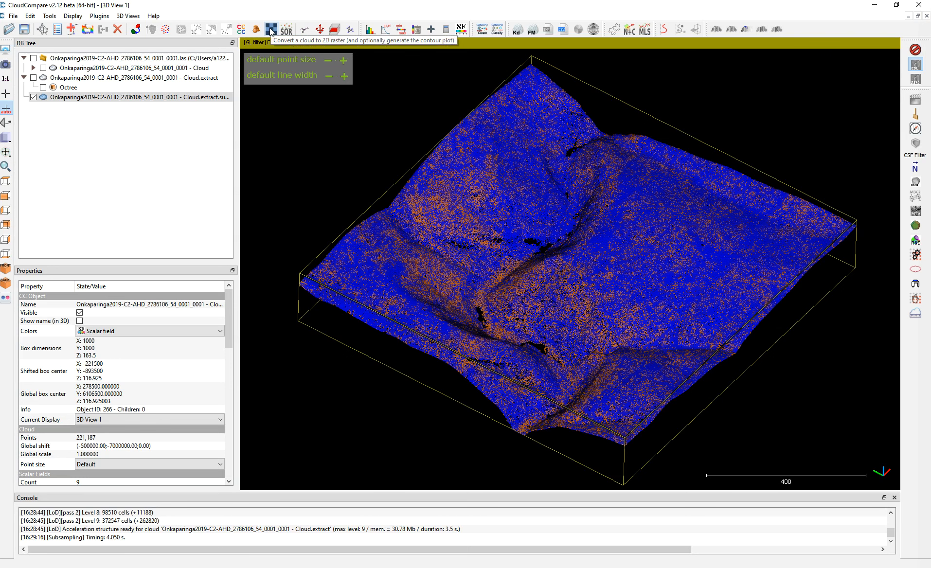
Set up Rasterize for the subsampled cloud with step 1, Height grid values, Z direction and scalar fields interpolated by average value
click(271, 30)
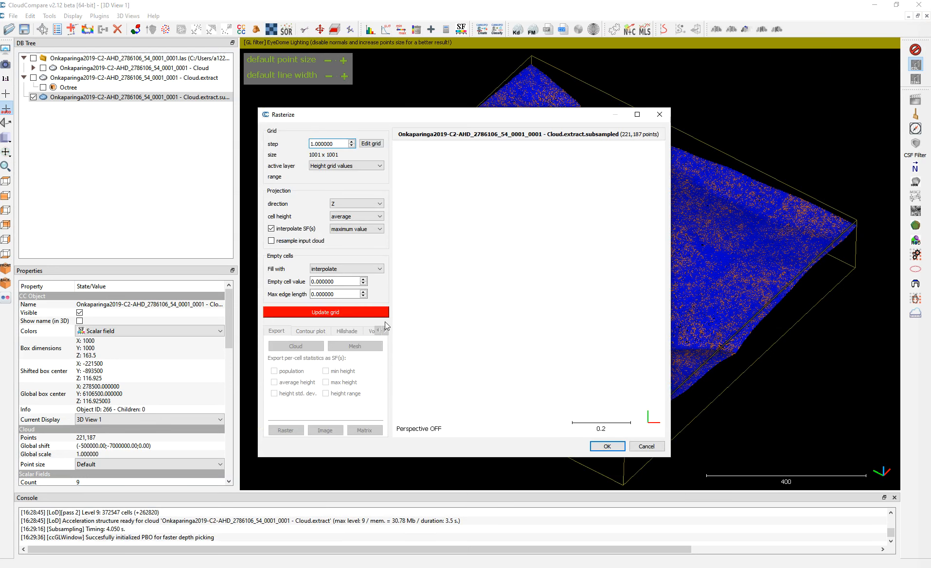
drag(336, 144, 276, 145)
click(348, 166)
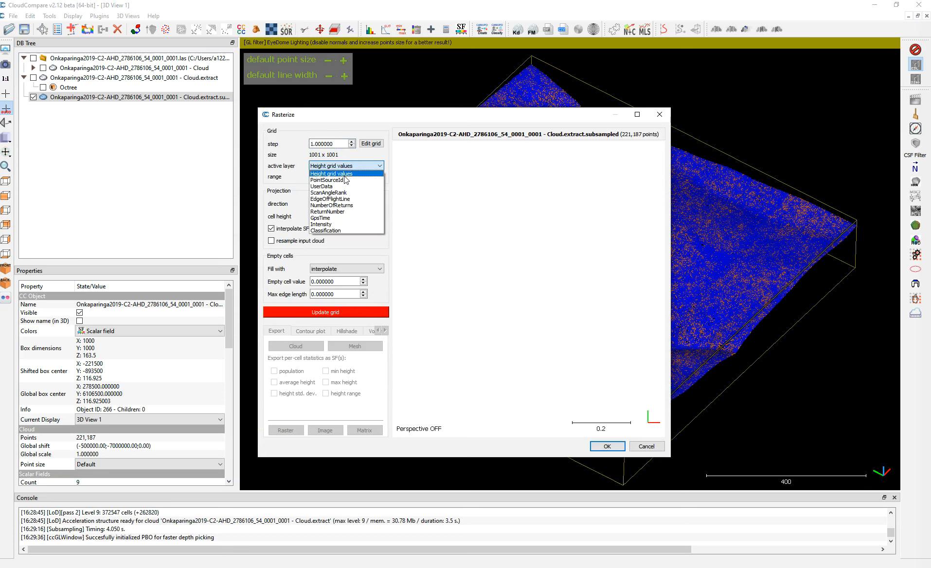
click(344, 176)
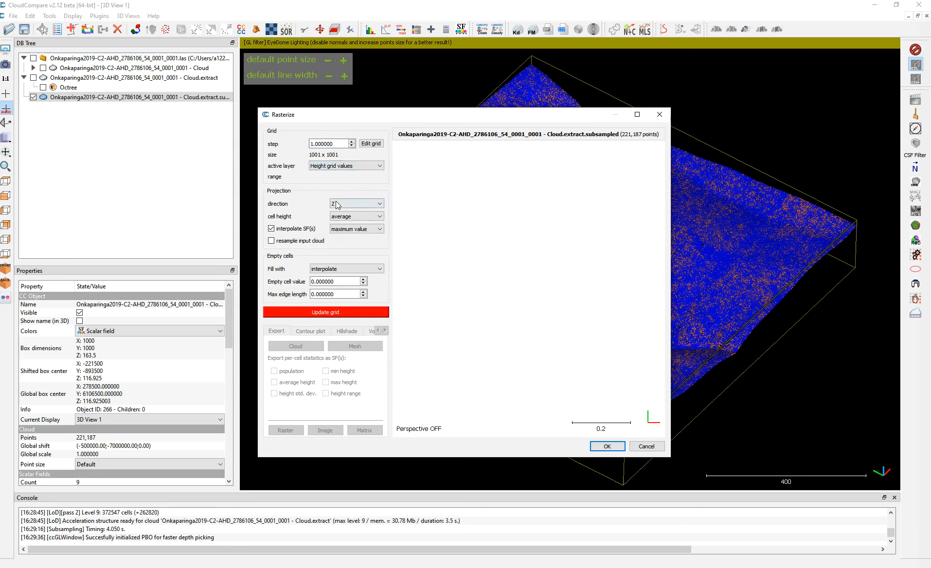
click(350, 204)
click(351, 204)
click(271, 229)
click(271, 229)
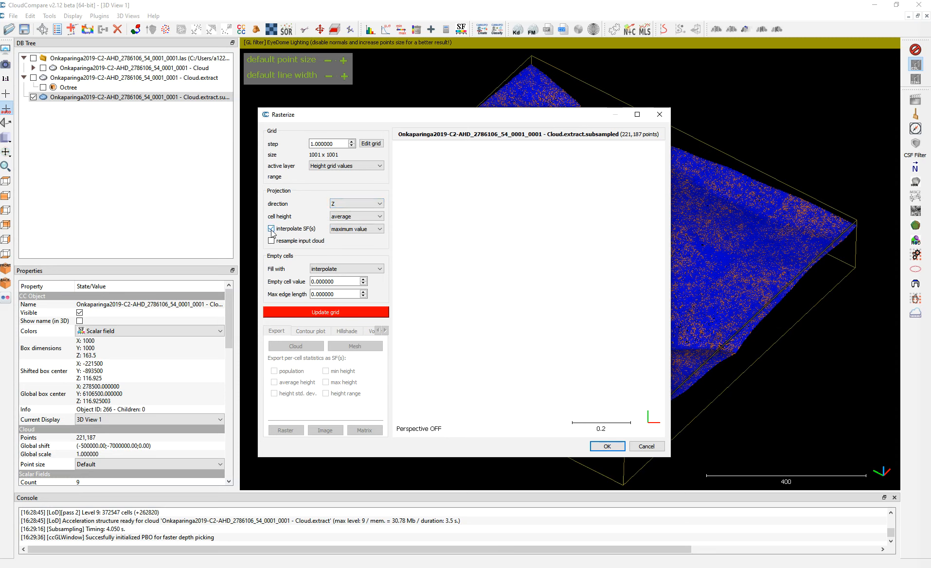
click(342, 231)
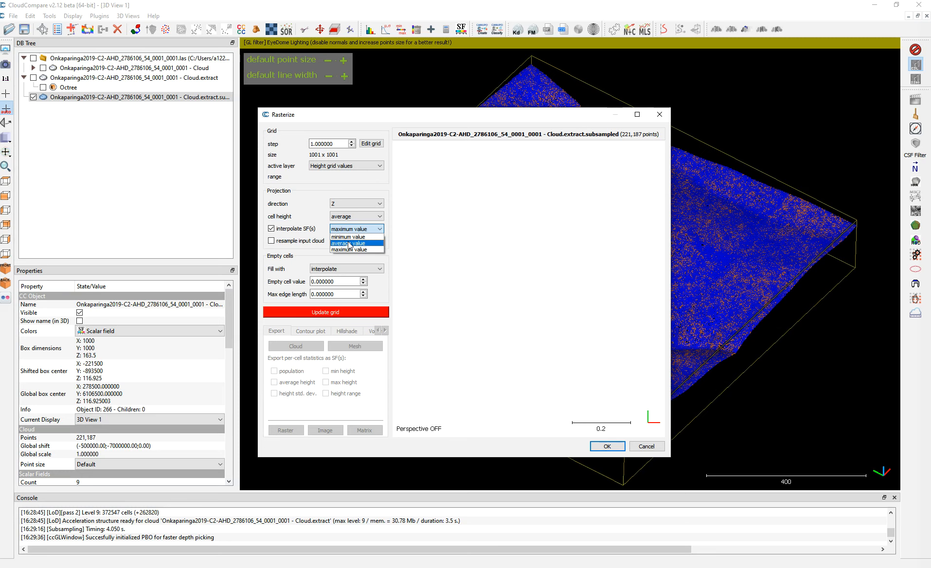
click(349, 243)
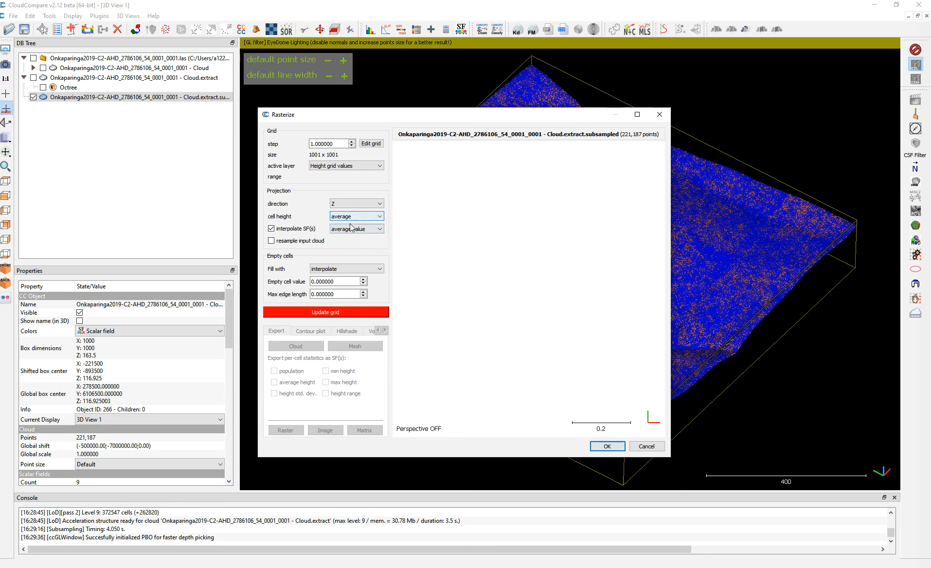
Generate the raster grid with empty cells filled by interpolation and export it as a cloud
click(341, 270)
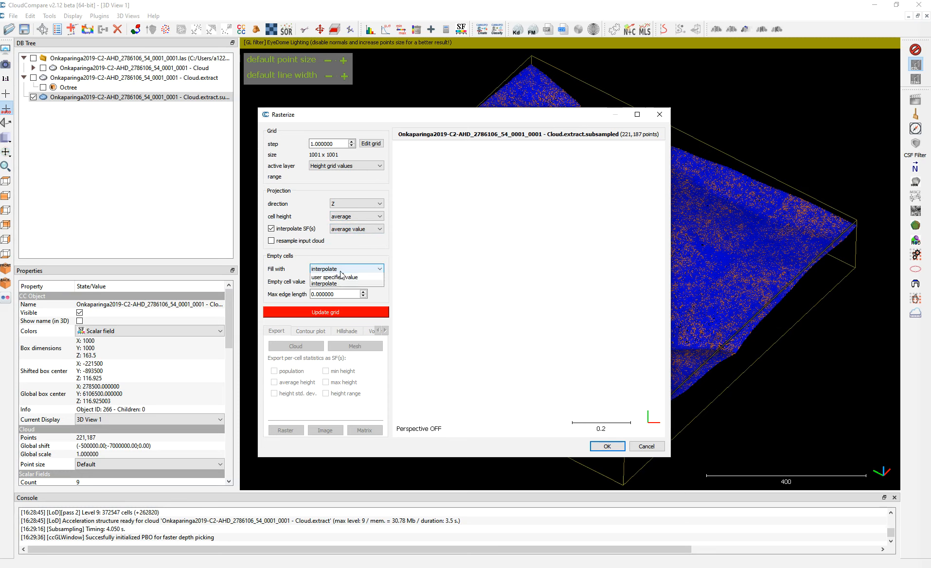
click(342, 269)
click(324, 313)
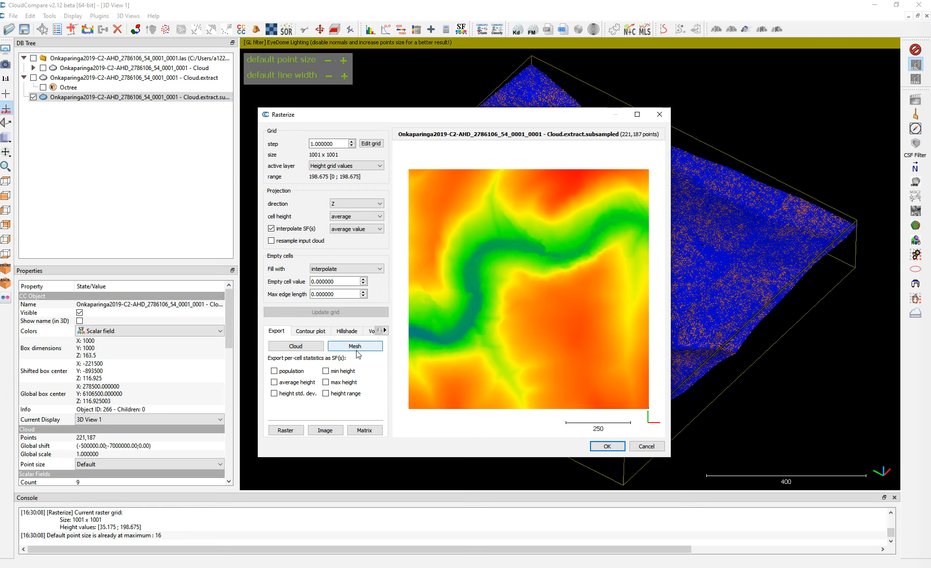
click(303, 348)
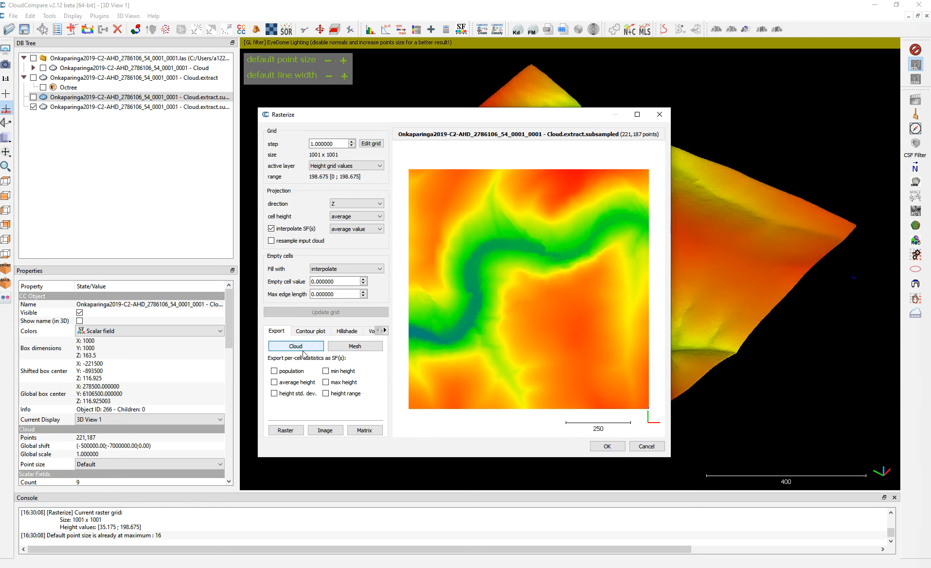
click(659, 114)
Select the rasterized cloud and compare it with the subsampled ground cloud, examining how the gaps around the river valley are filled
click(61, 107)
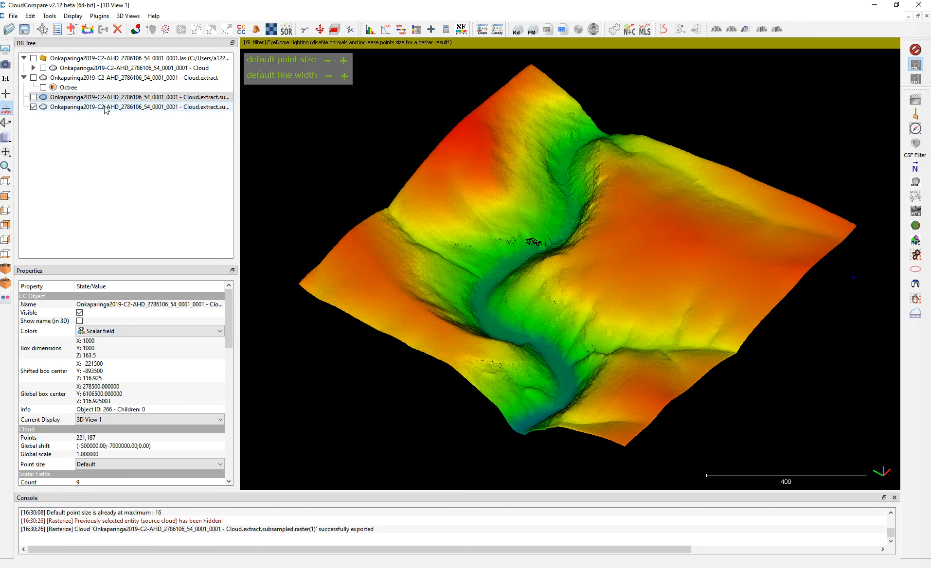
scroll(481, 282, up, 2)
click(34, 97)
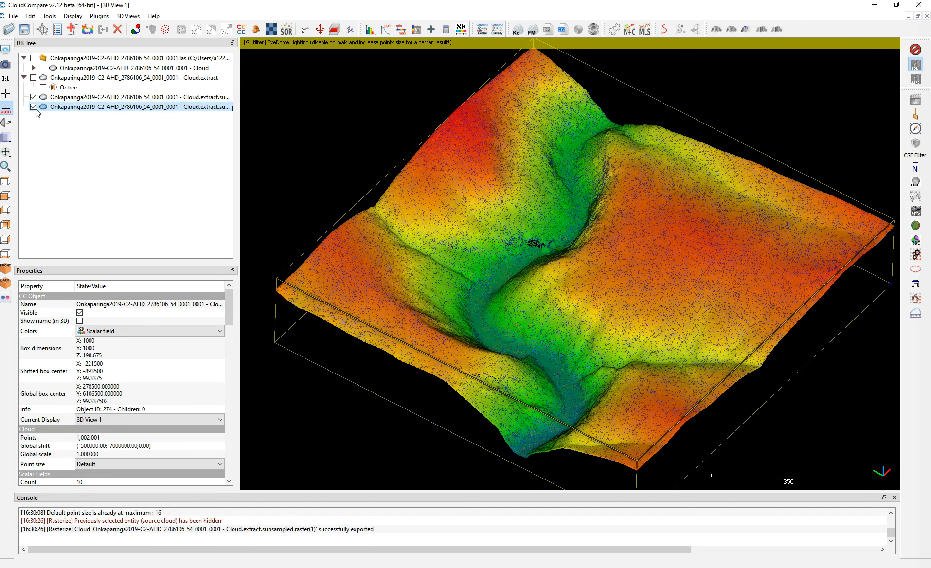
click(34, 107)
click(35, 108)
click(35, 107)
click(35, 108)
scroll(544, 243, up, 5)
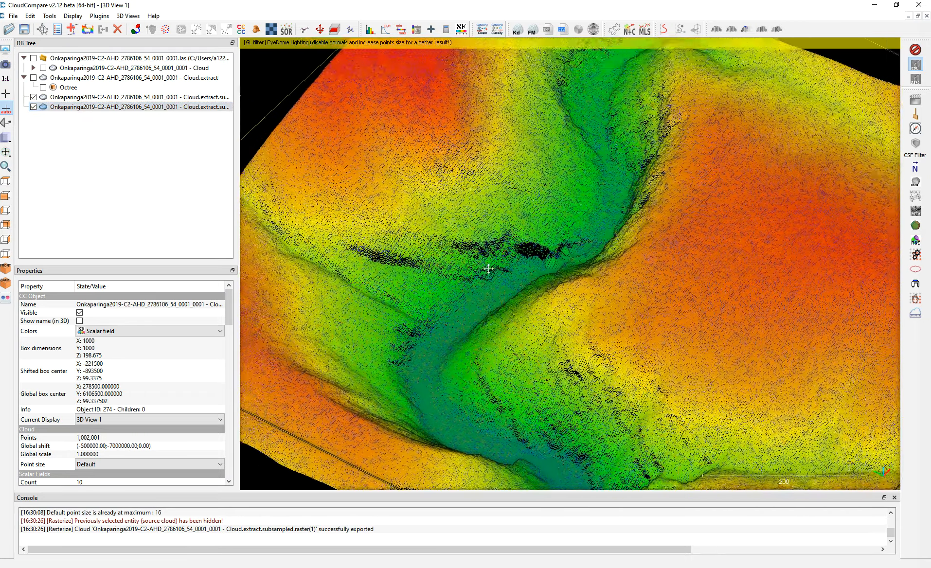
drag(488, 268, 464, 249)
scroll(473, 215, up, 3)
scroll(495, 210, down, 12)
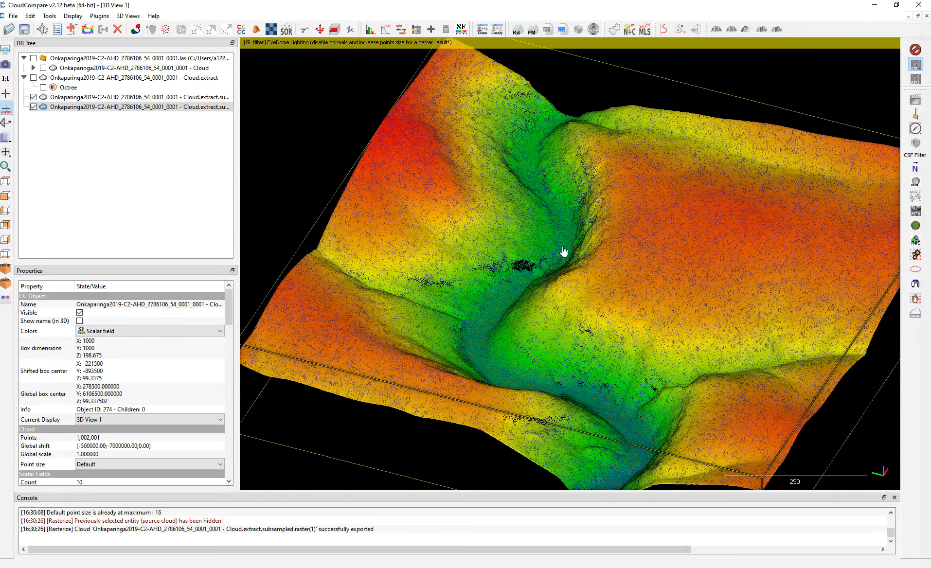
drag(564, 251, 550, 145)
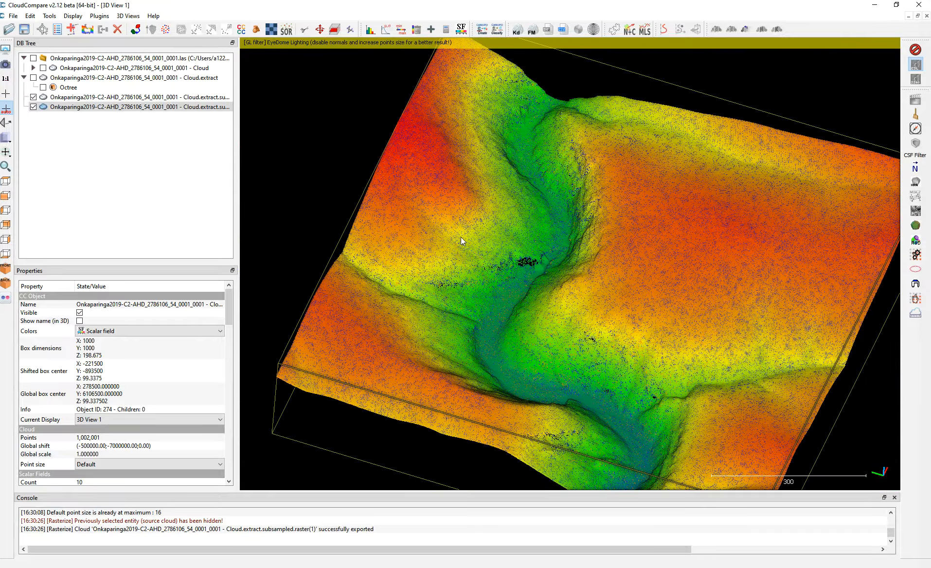
Hide the subsampled source cloud and inspect the rasterized terrain cloud alone
click(33, 97)
scroll(543, 268, down, 3)
right_drag(546, 262, 497, 230)
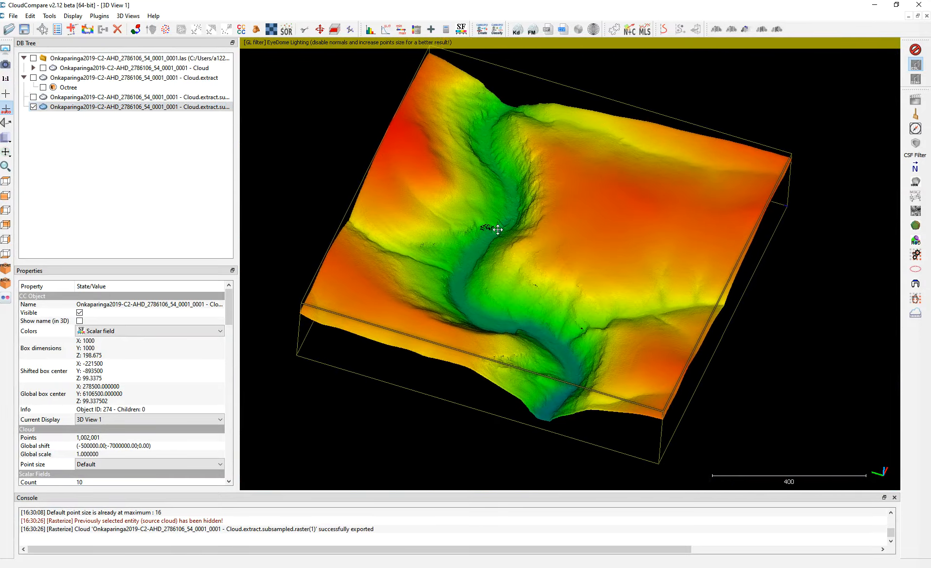
scroll(577, 250, up, 2)
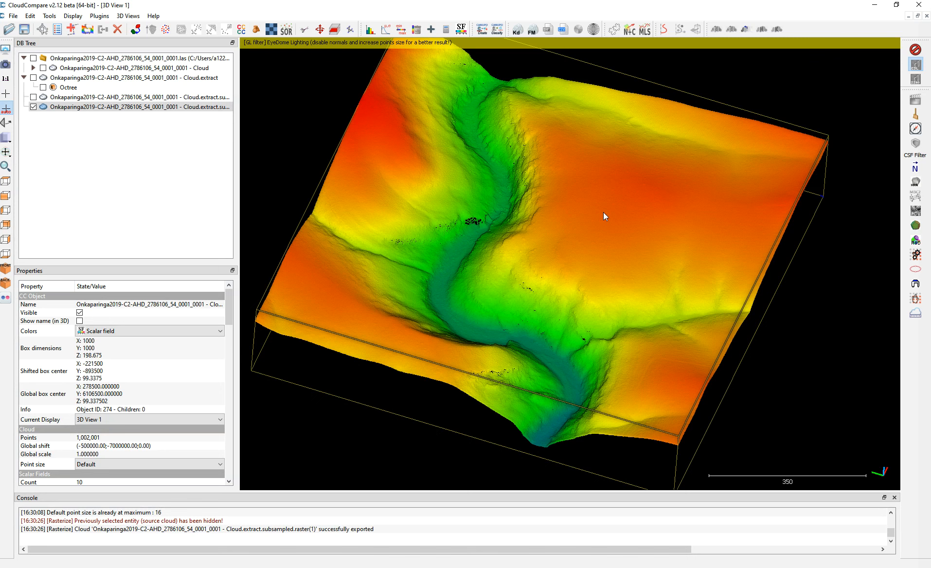
right_drag(409, 324, 395, 338)
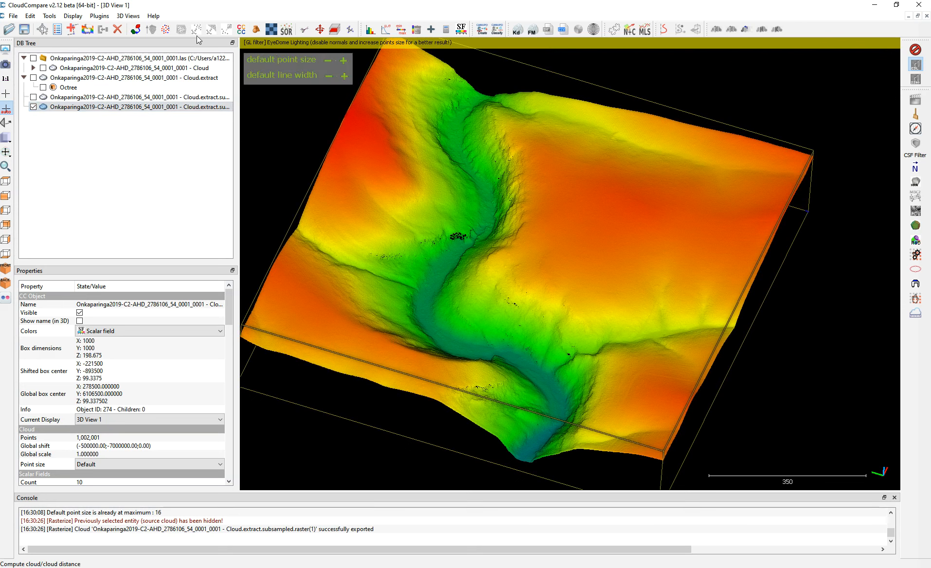
Subsample the rasterized cloud by space with a minimum distance of 1 between points
click(165, 30)
double_click(477, 257)
text(1)
click(497, 370)
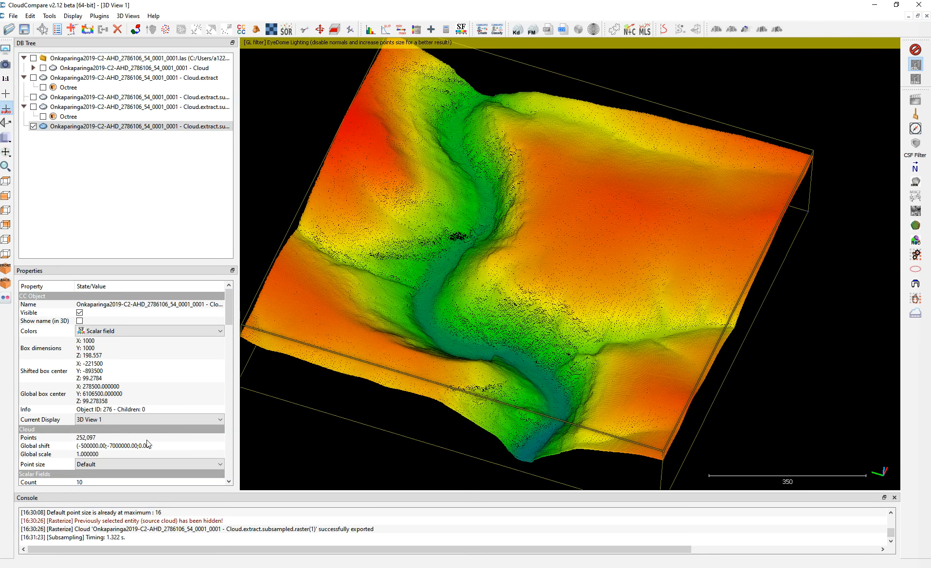
Subsample the resulting cloud again with a minimum space of 3 between points
click(166, 33)
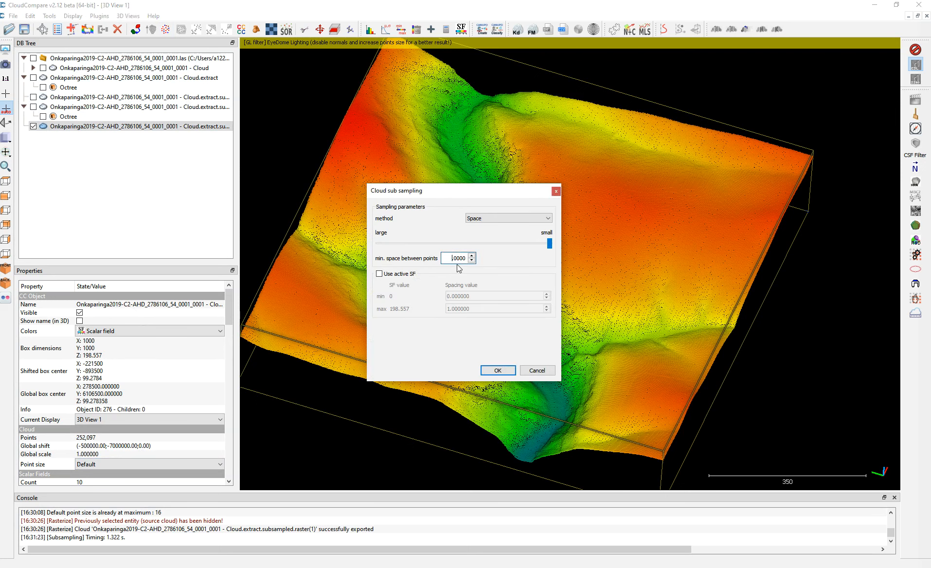
text(3)
key(Delete)
click(496, 371)
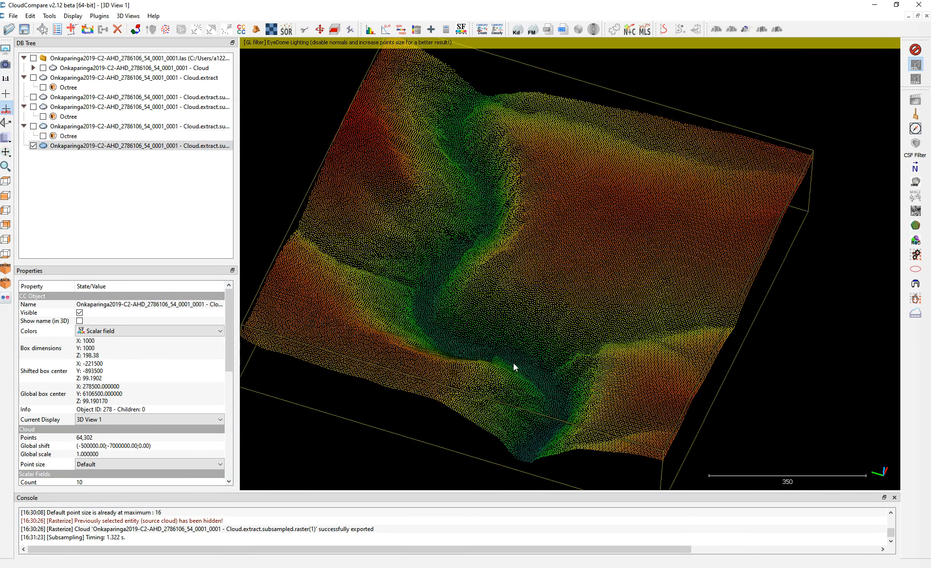
Start saving the last subsampled cloud with ASCII cloud as the file type
click(70, 146)
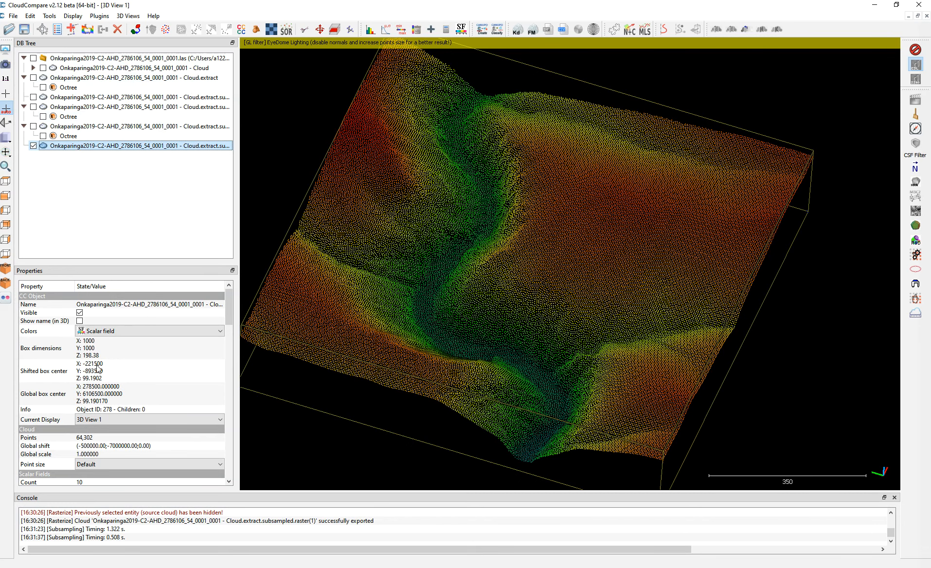
click(25, 30)
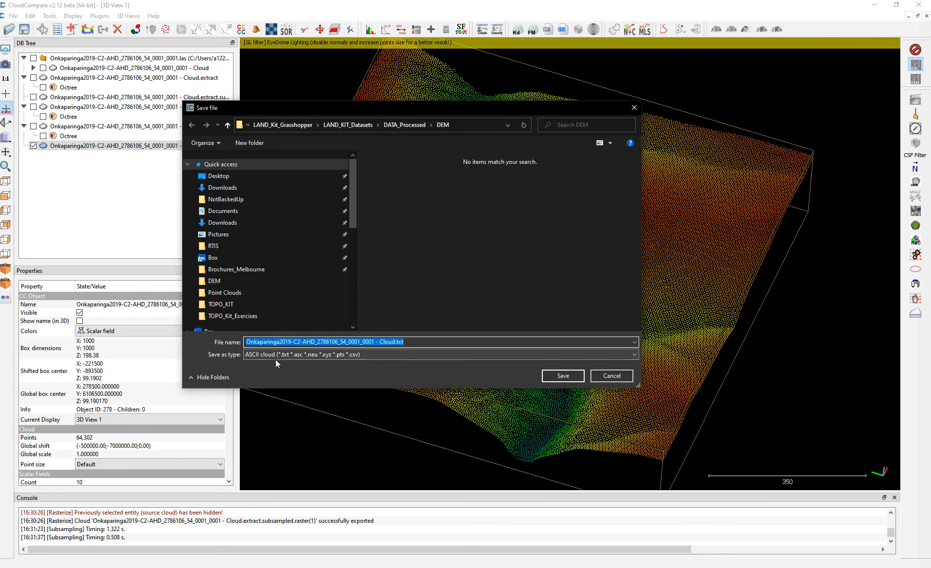
click(276, 355)
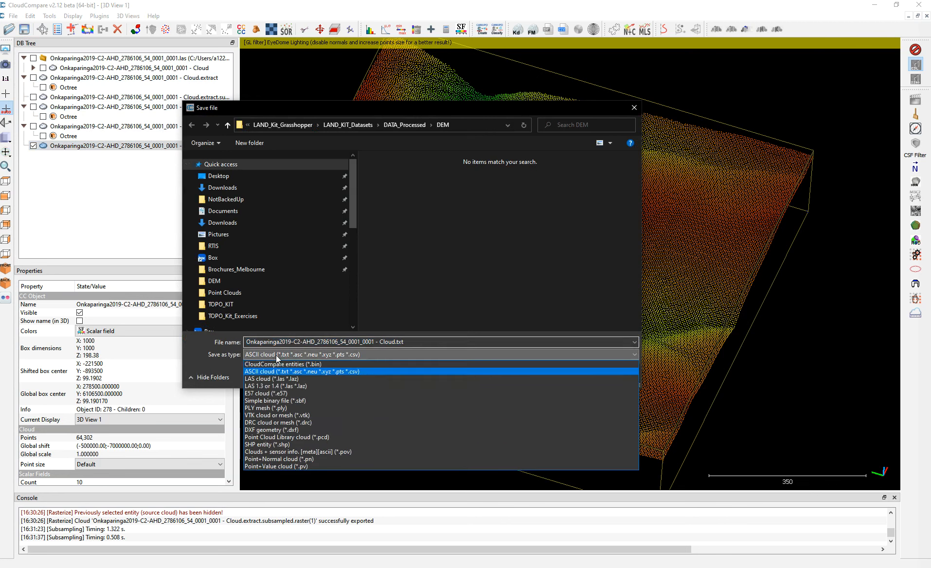
click(327, 374)
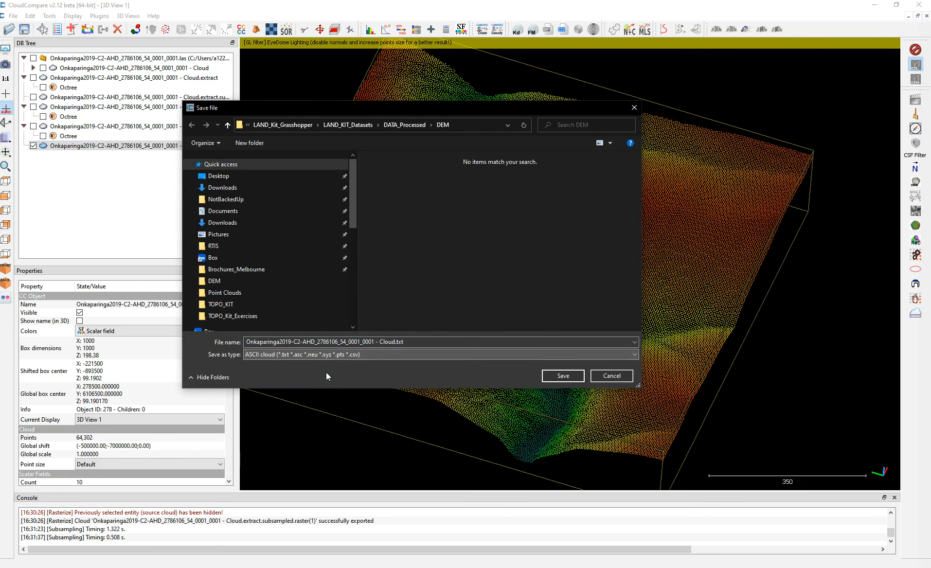
Save it to the Point Clouds folder of DATA_Processed as Onkaparinga2019-C2_Ground.asc, replacing the existing file
click(417, 126)
double_click(387, 181)
click(438, 172)
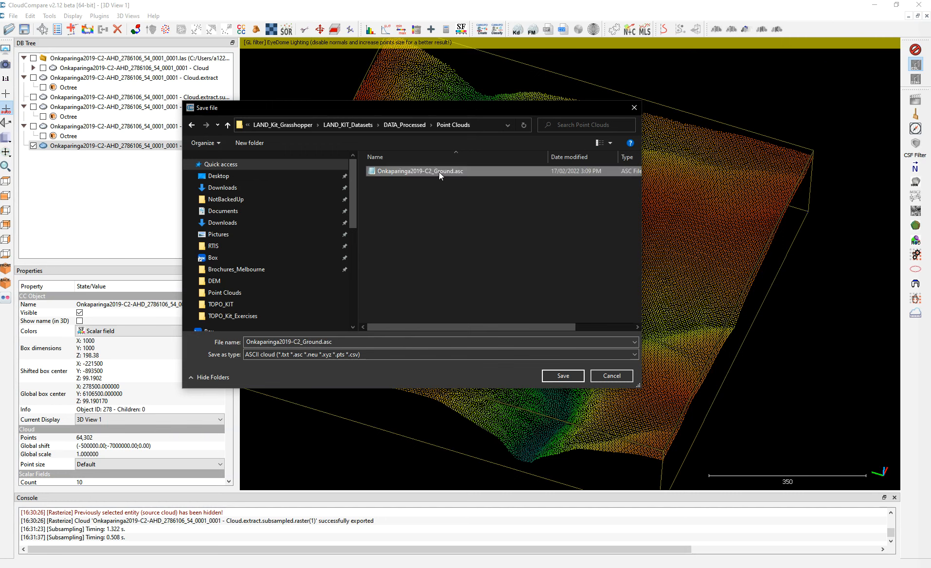
click(340, 343)
click(325, 343)
key(shift+End)
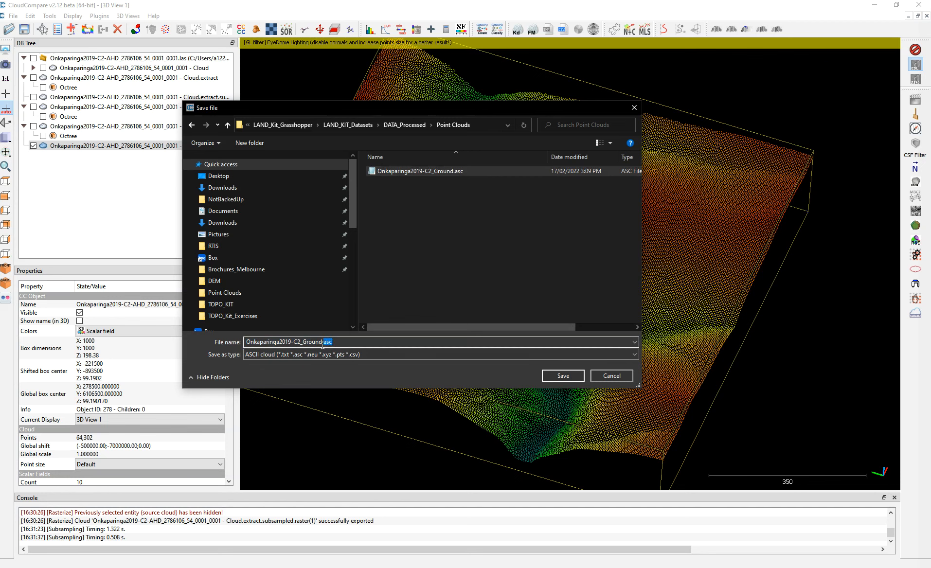
click(561, 375)
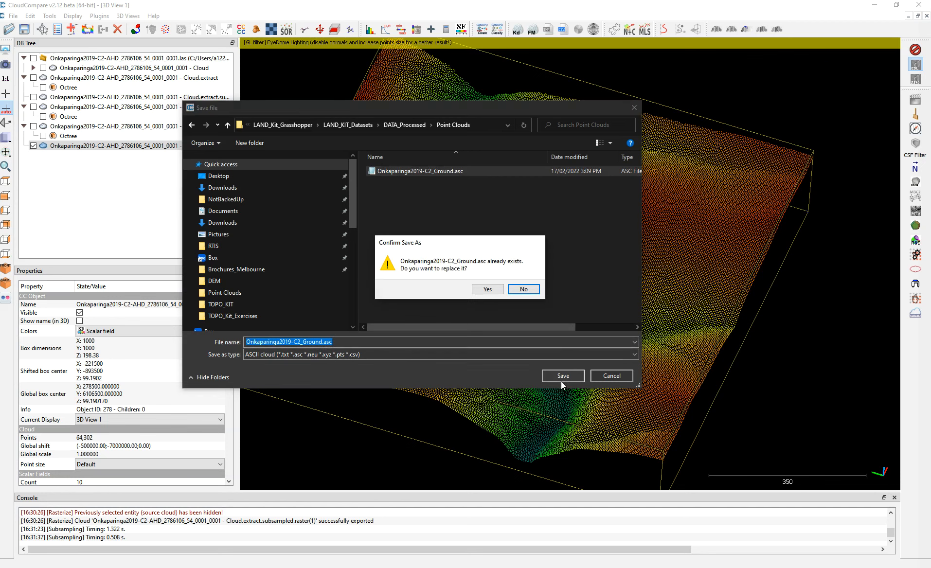
click(487, 289)
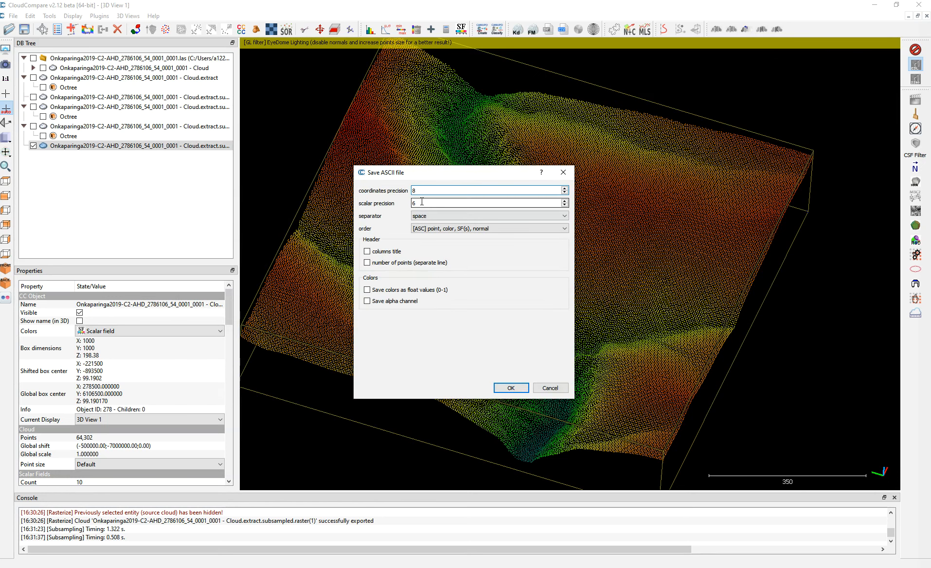
Complete the ASCII export with space as the separator, coordinates precision 8 and scalar precision 6
key(Tab)
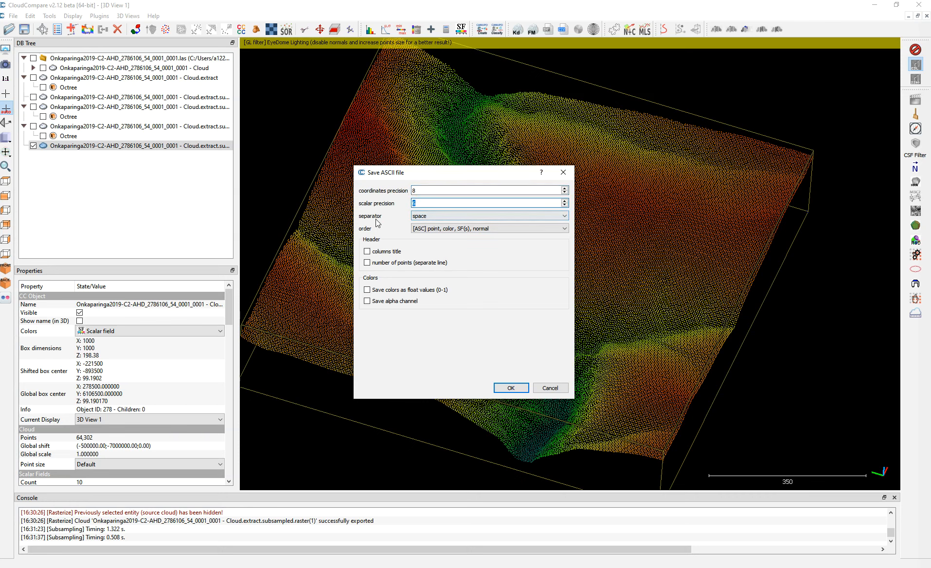
click(427, 217)
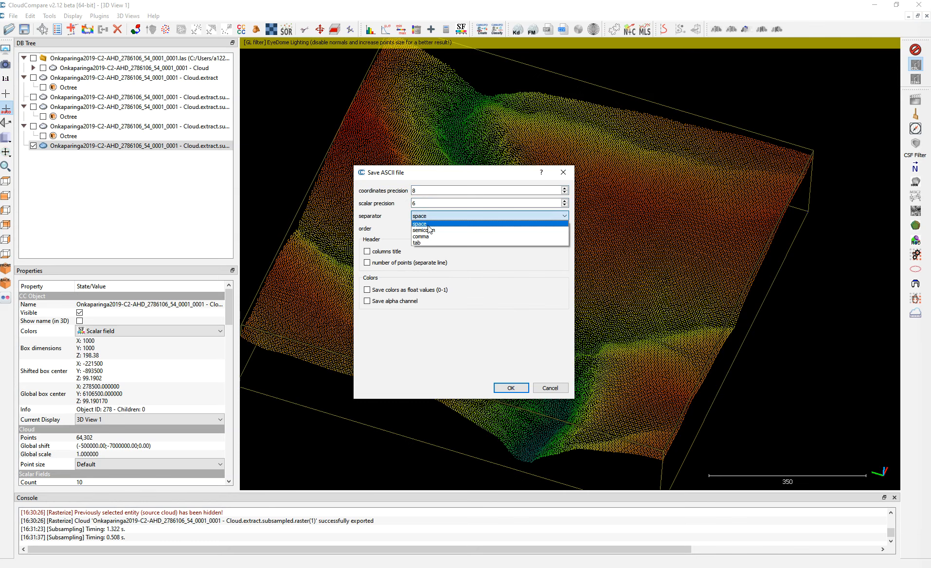
click(428, 226)
click(423, 217)
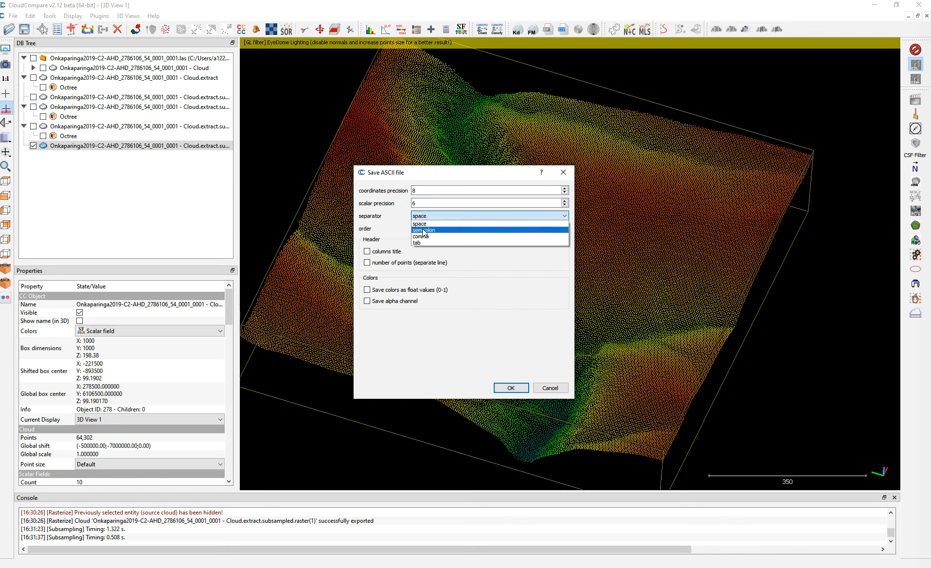
click(423, 221)
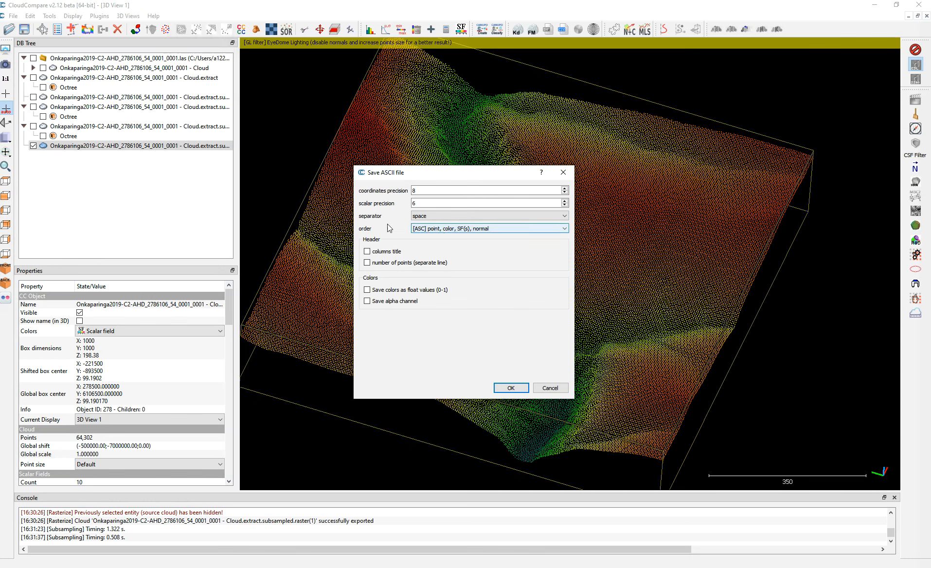
click(519, 389)
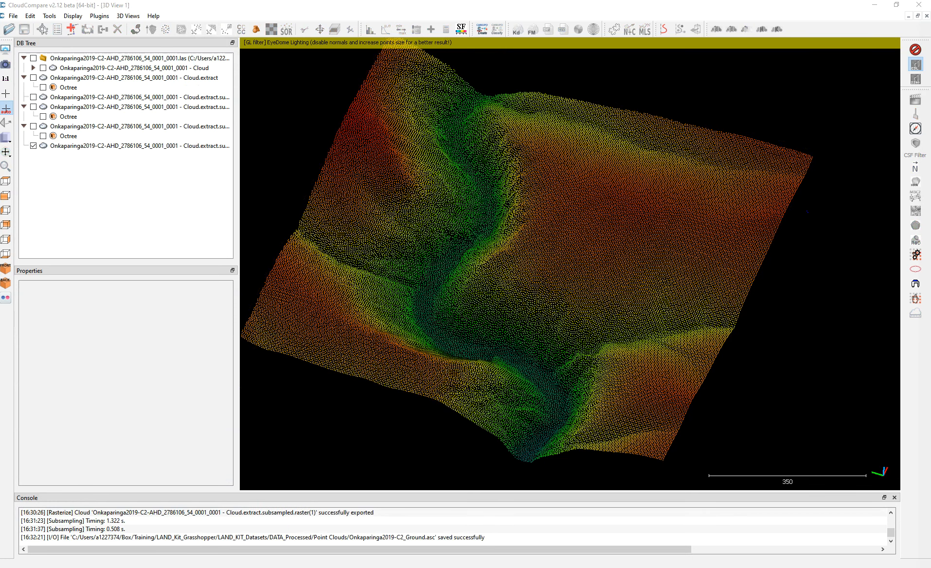
Switch to File Explorer, compare the sizes of the exported ASC file and the original LAS file in Point Clouds, and return to CloudCompare
click(156, 36)
mouse_move(52, 1)
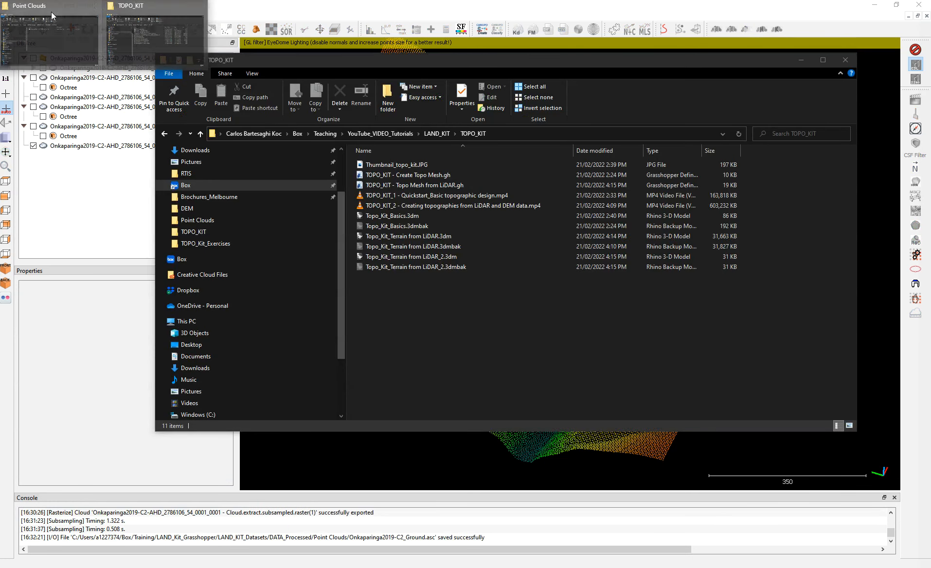
click(44, 24)
click(501, 223)
key(alt+Up)
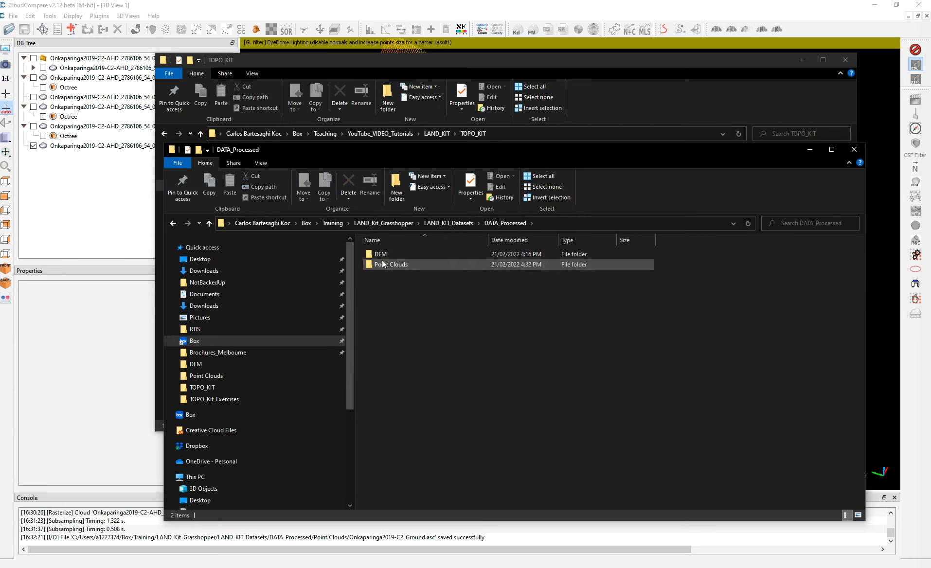
double_click(385, 265)
click(441, 256)
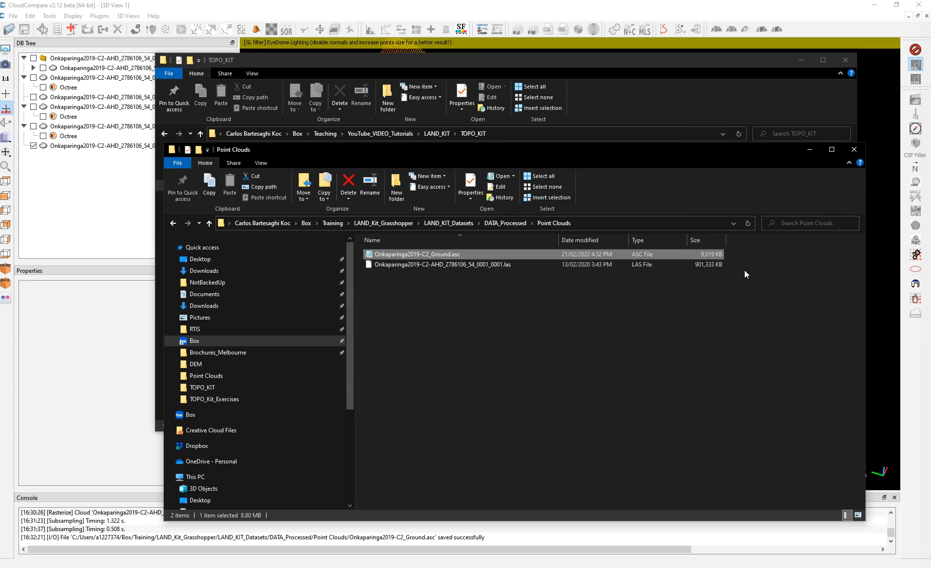
click(624, 298)
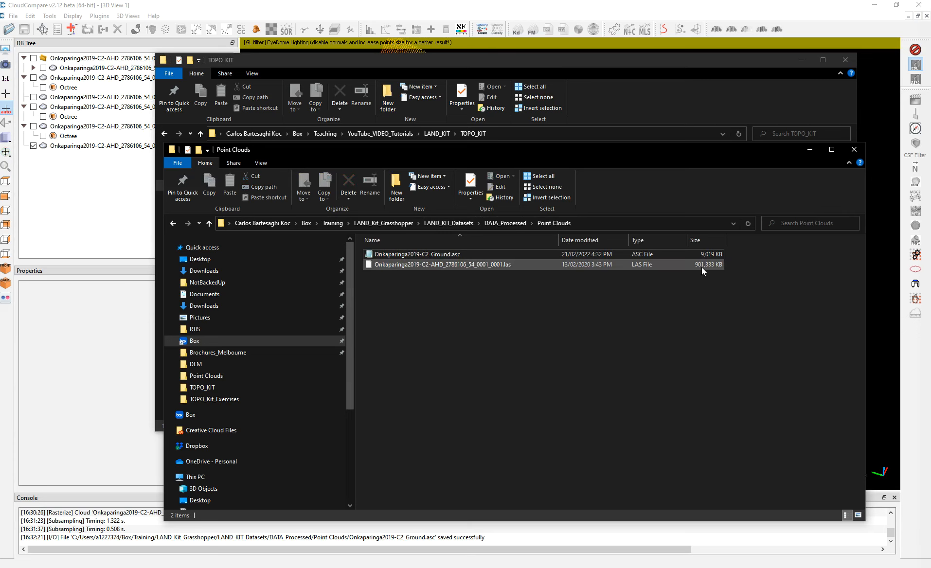
click(809, 151)
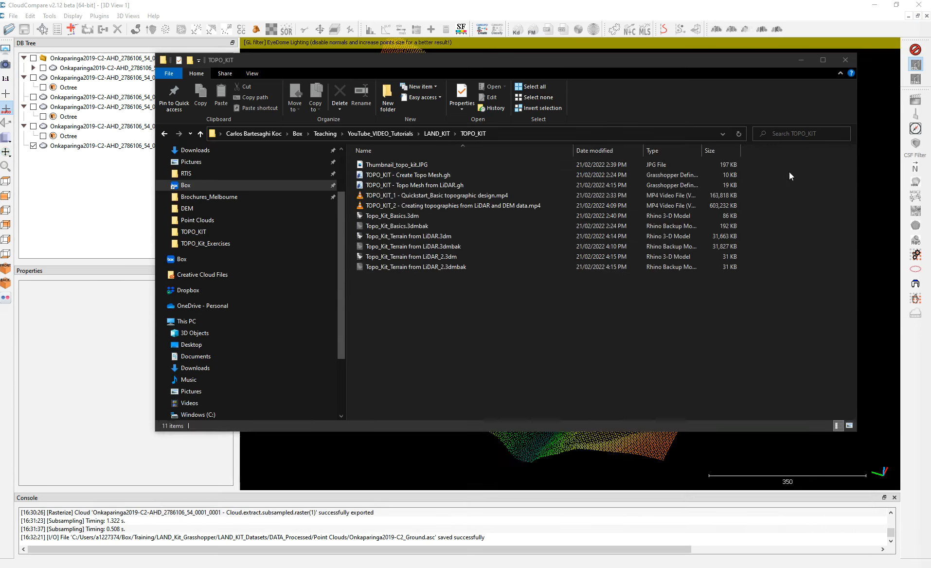
click(887, 276)
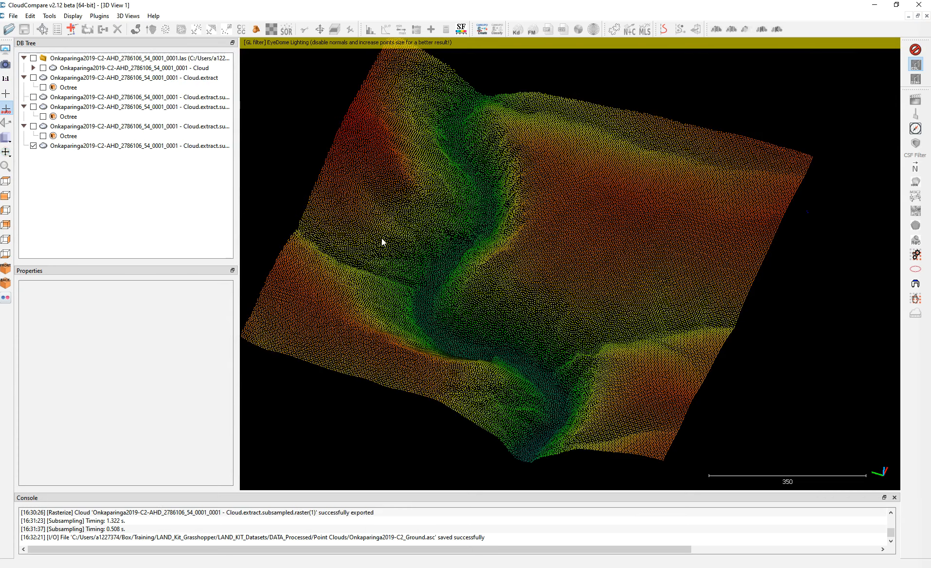
Hide the exported subsampled cloud, and show and select the full-density rasterized cloud
click(33, 146)
click(34, 107)
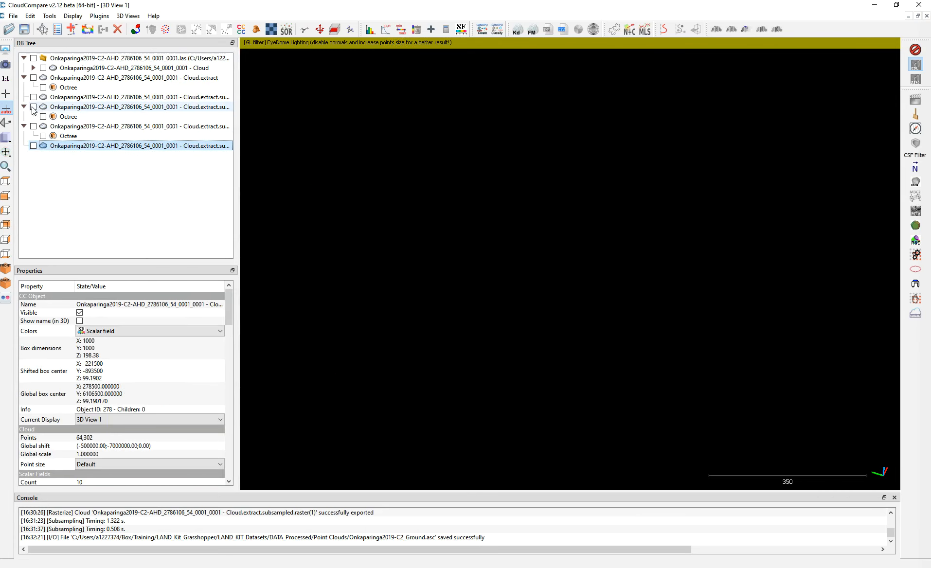
drag(562, 286, 387, 233)
click(137, 106)
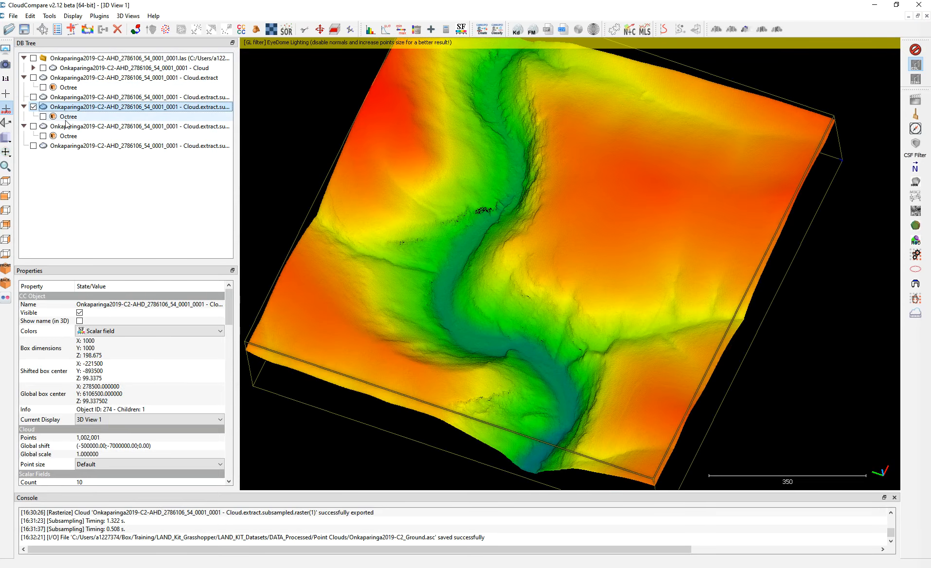
Open the Rasterize tool on the rasterized cloud and compute its height grid with a step of 1
mouse_move(297, 45)
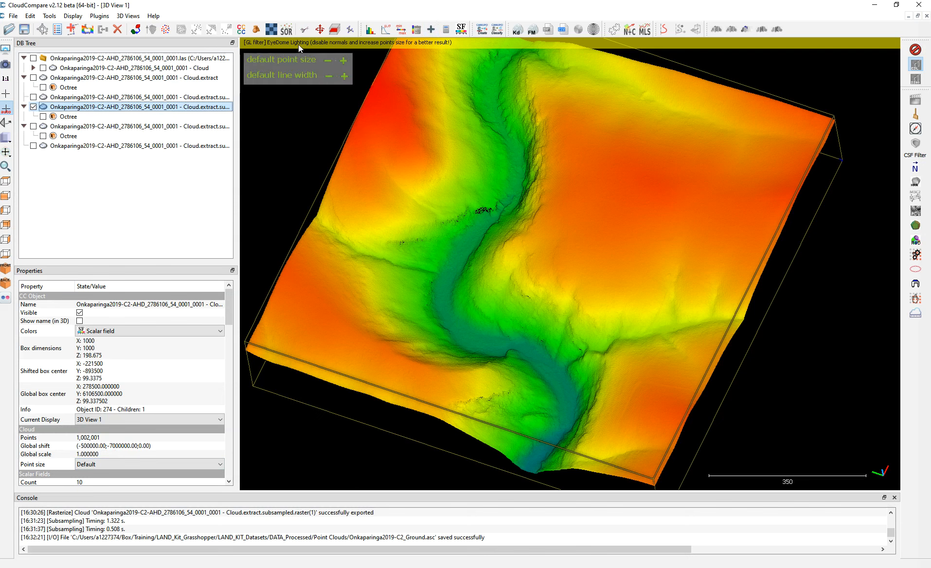
click(271, 29)
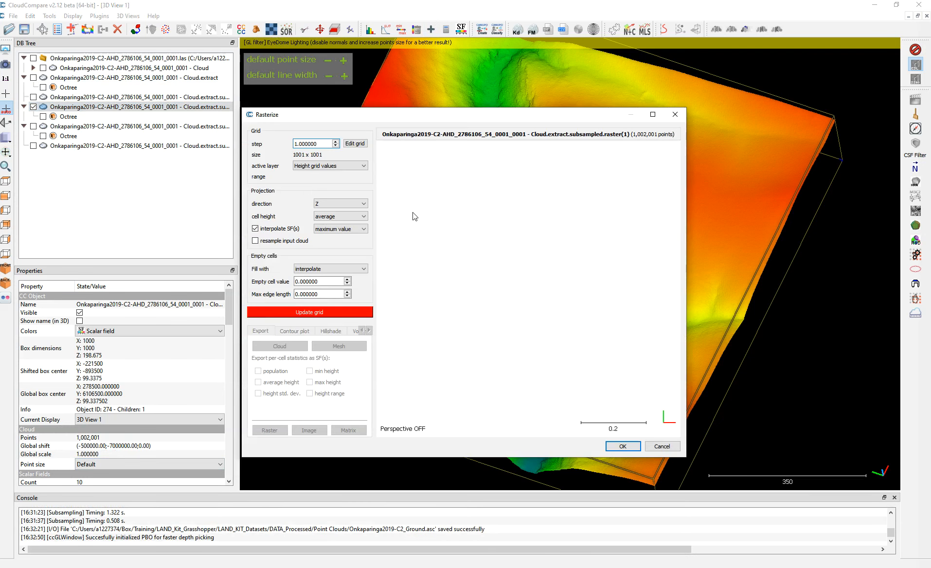
drag(312, 113, 346, 116)
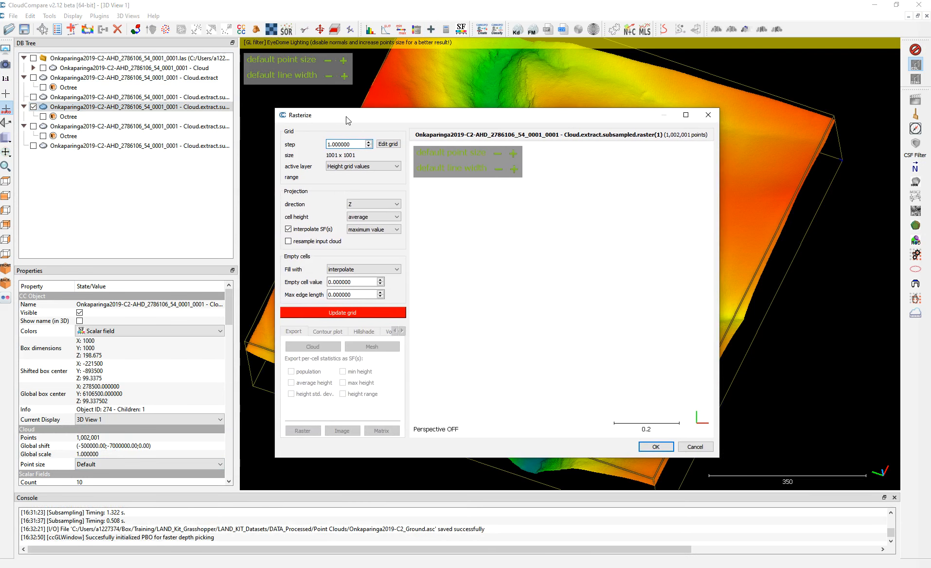
click(377, 312)
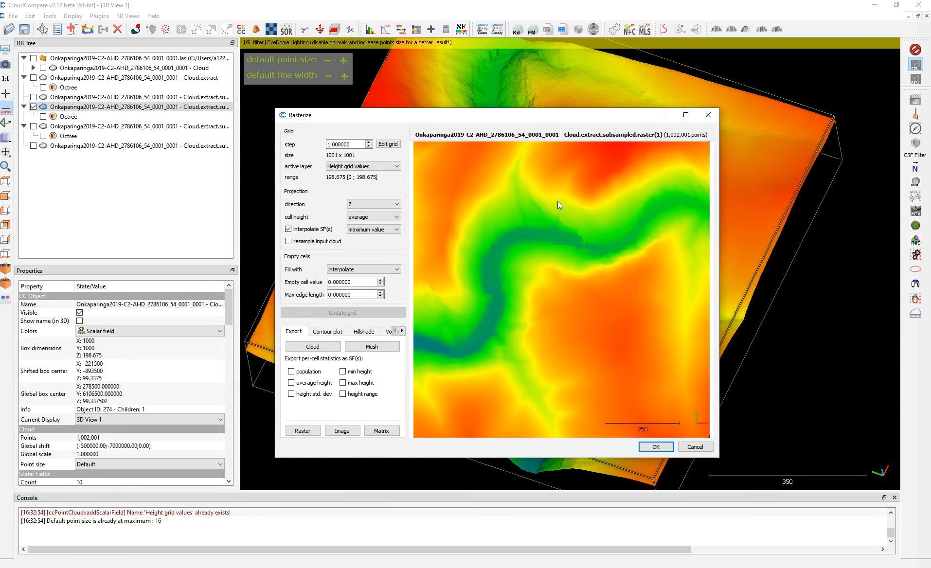
Generate a contour plot from the height grid with start value 0, step 5 and minimum vertex count 3
click(336, 333)
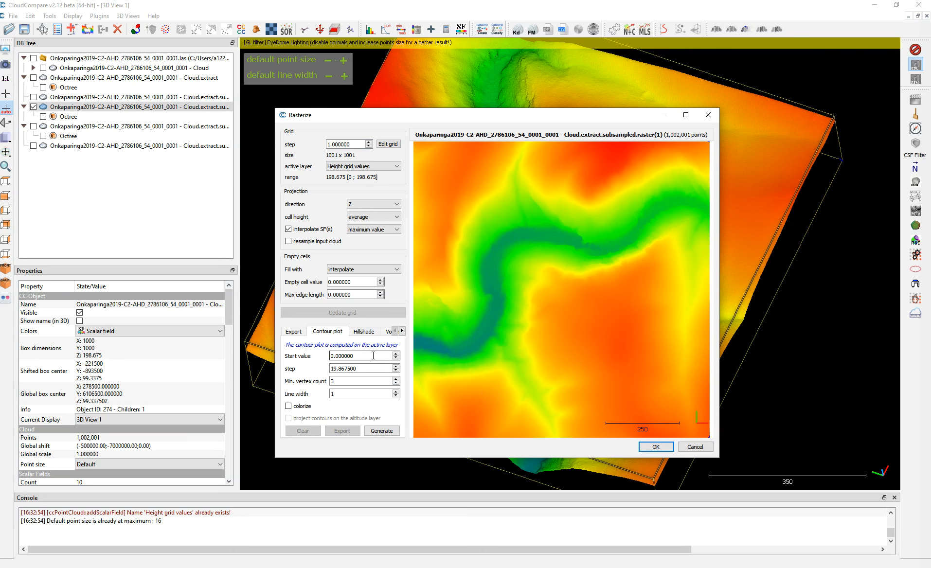
click(364, 368)
drag(369, 370, 300, 375)
text(5)
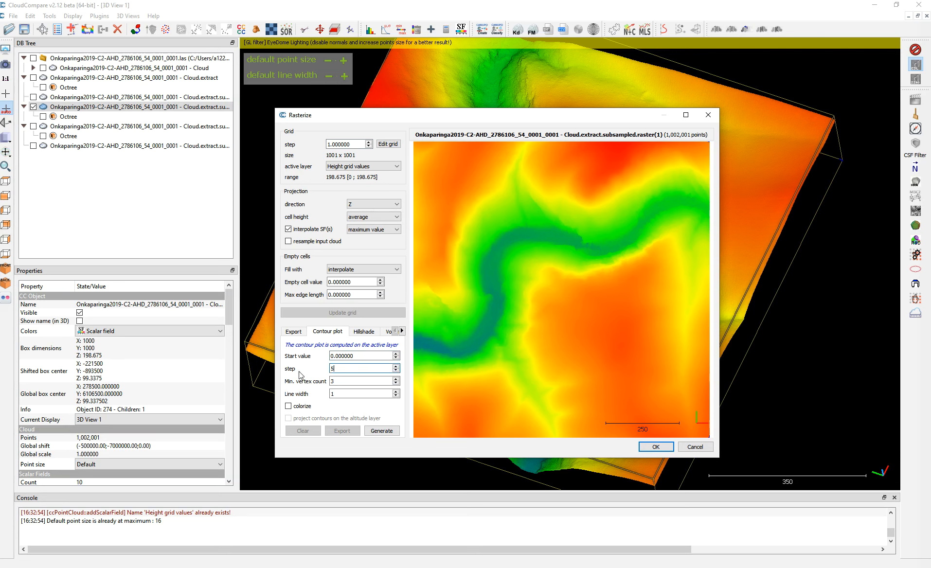
click(355, 380)
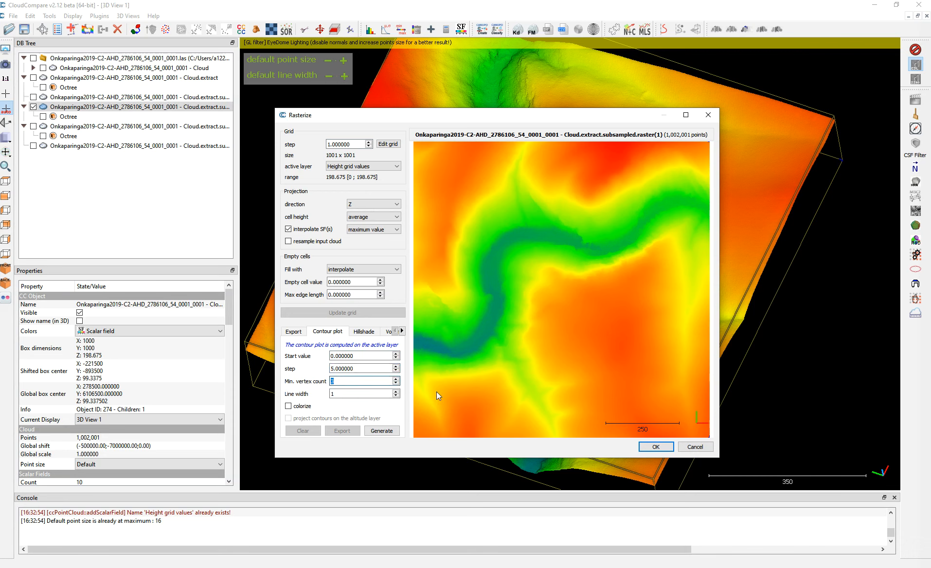
scroll(527, 320, up, 6)
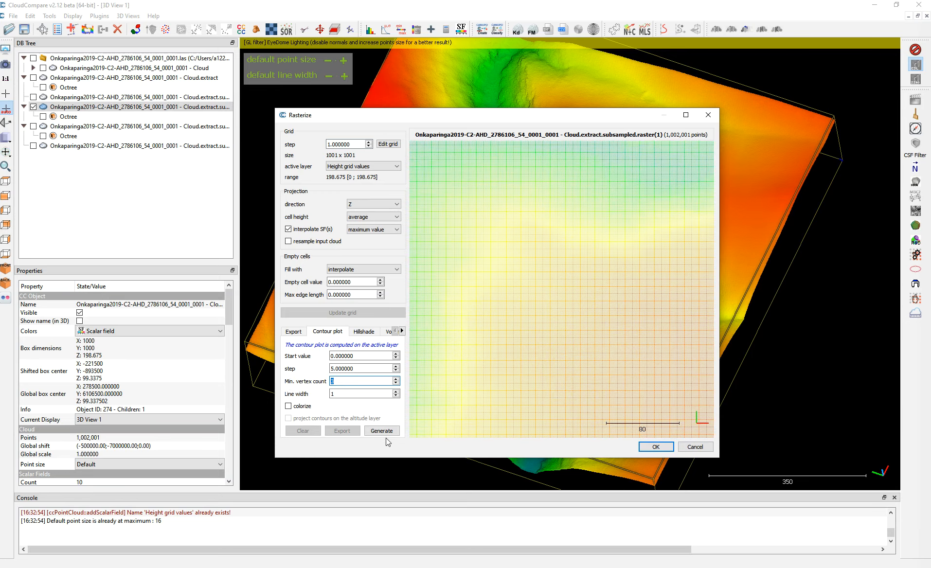
click(386, 435)
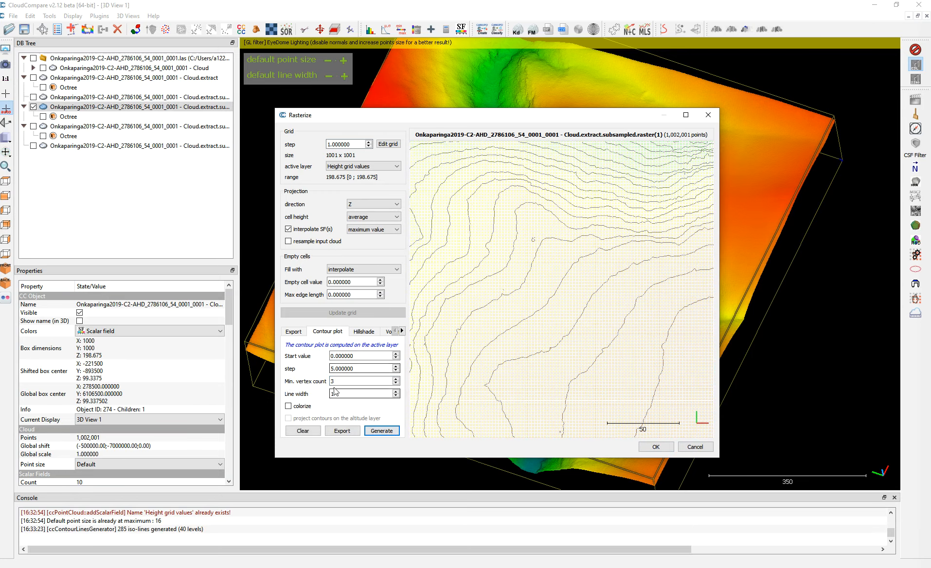
Inspect the small closed contours in the plot and regenerate it with a minimum vertex count of 200
right_drag(703, 202, 609, 296)
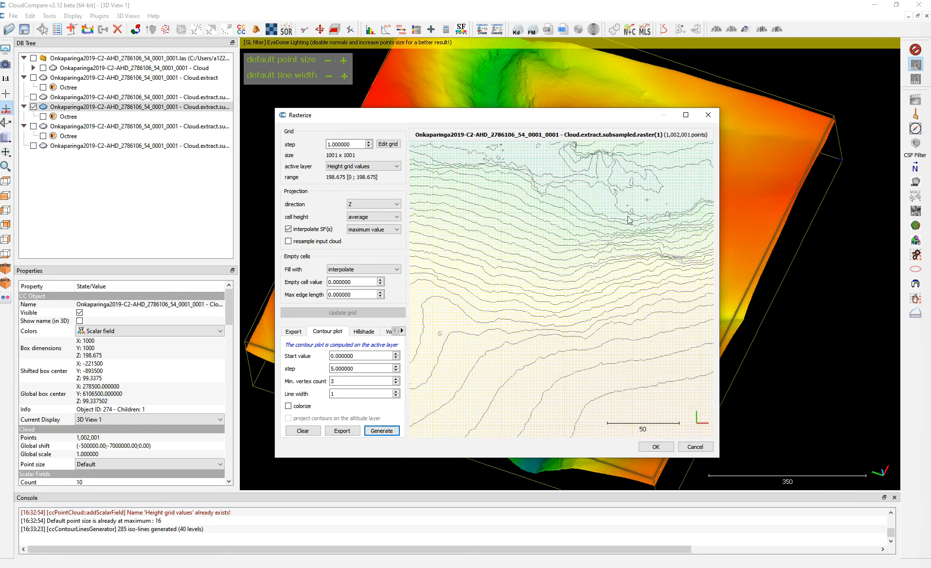
scroll(544, 177, up, 4)
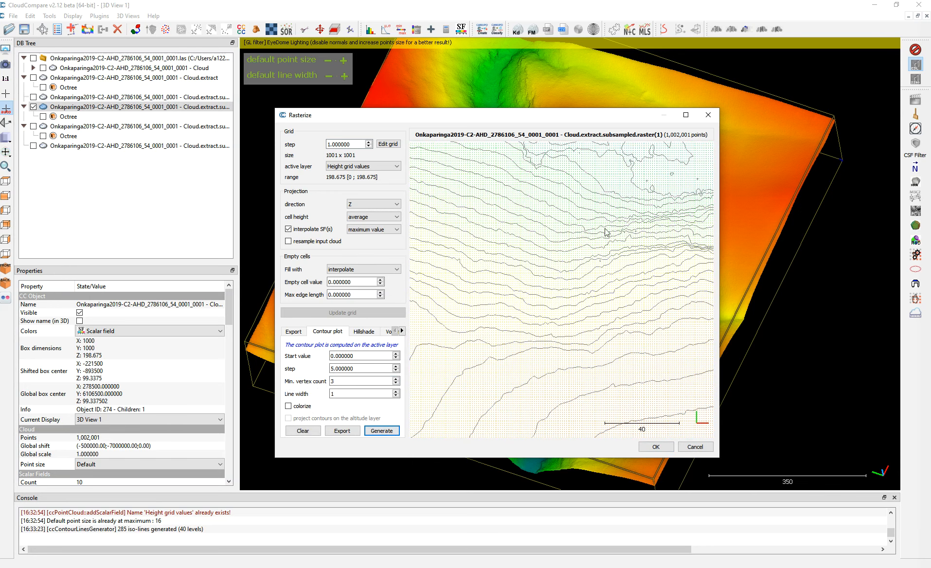
right_drag(671, 202, 573, 301)
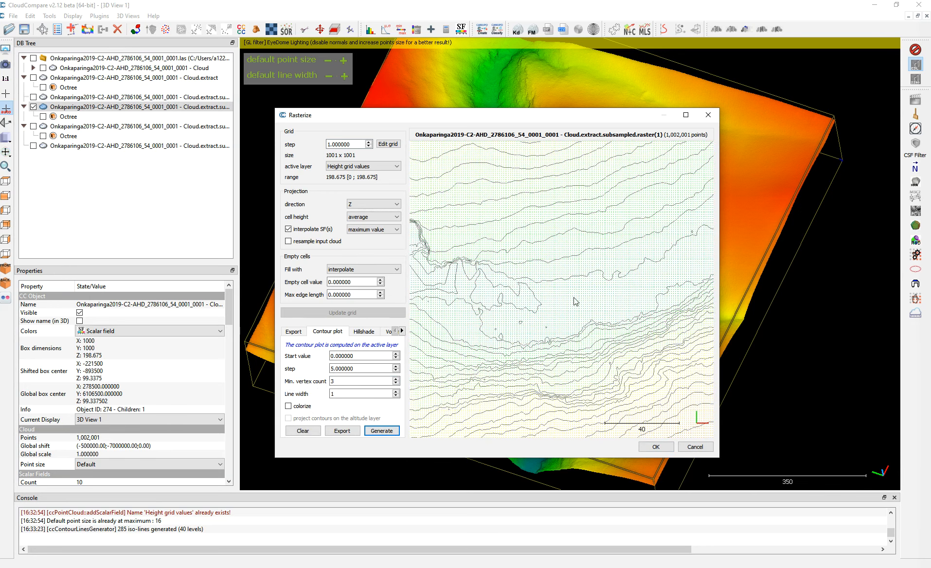
right_drag(445, 263, 528, 285)
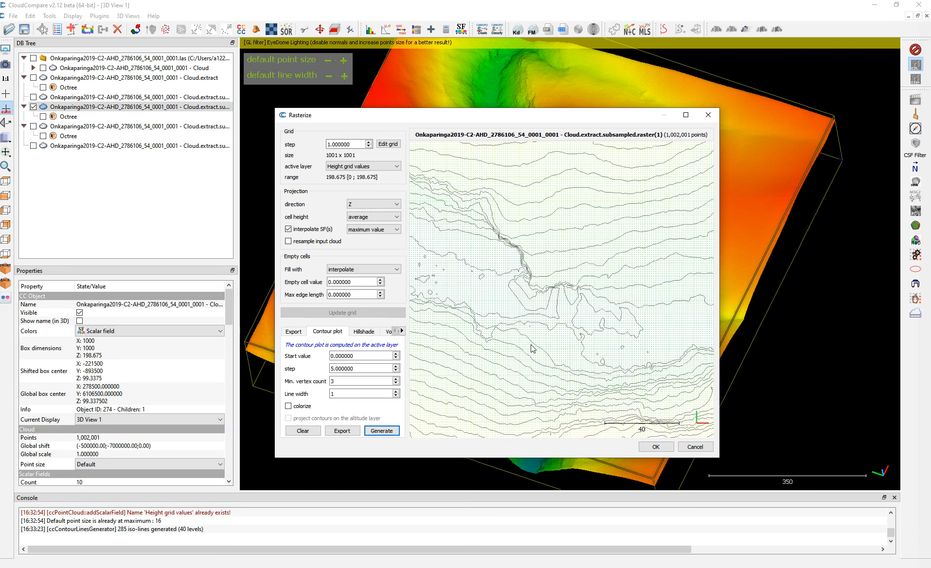
double_click(347, 382)
text(200)
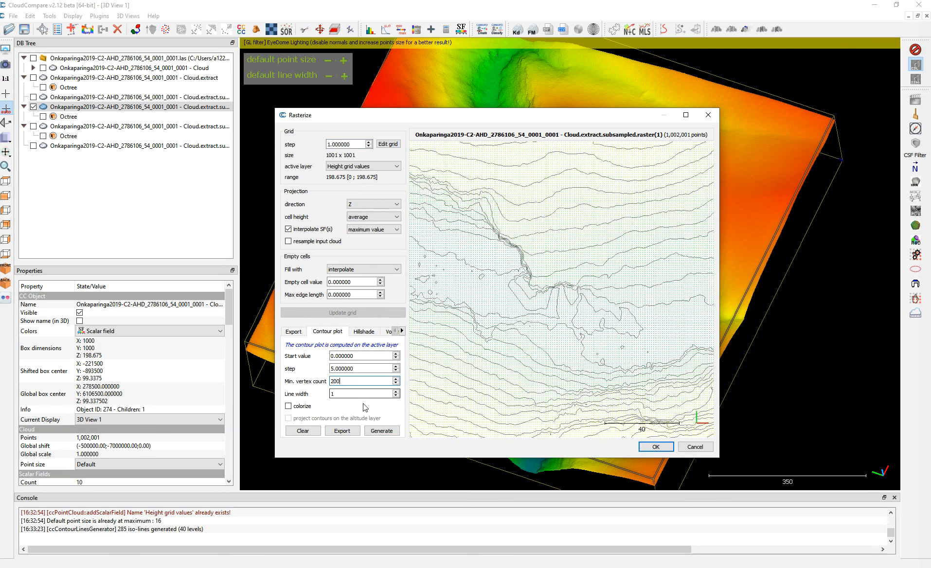
click(382, 431)
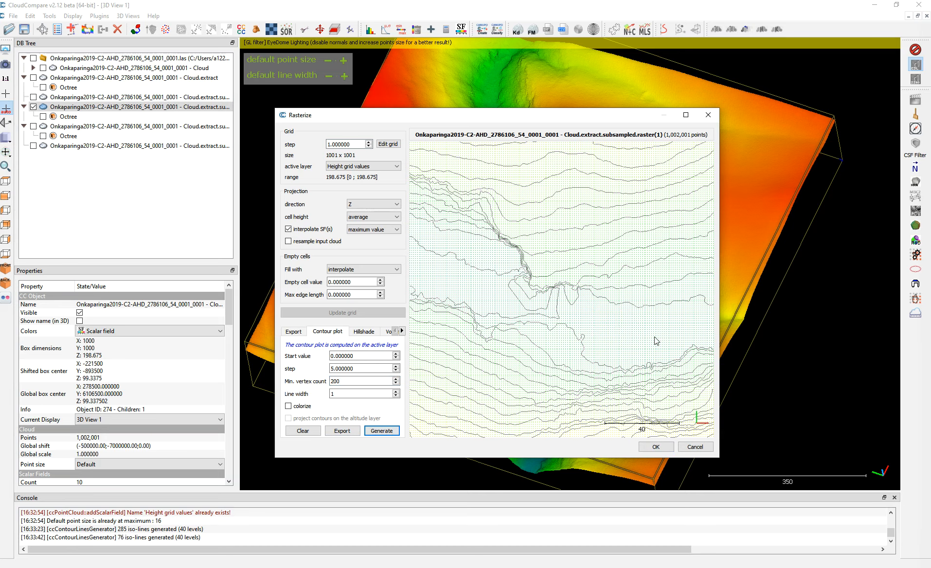
Review the whole regenerated contour plot, export its contour lines to the DB Tree, and close the Rasterize tool
scroll(640, 288, down, 2)
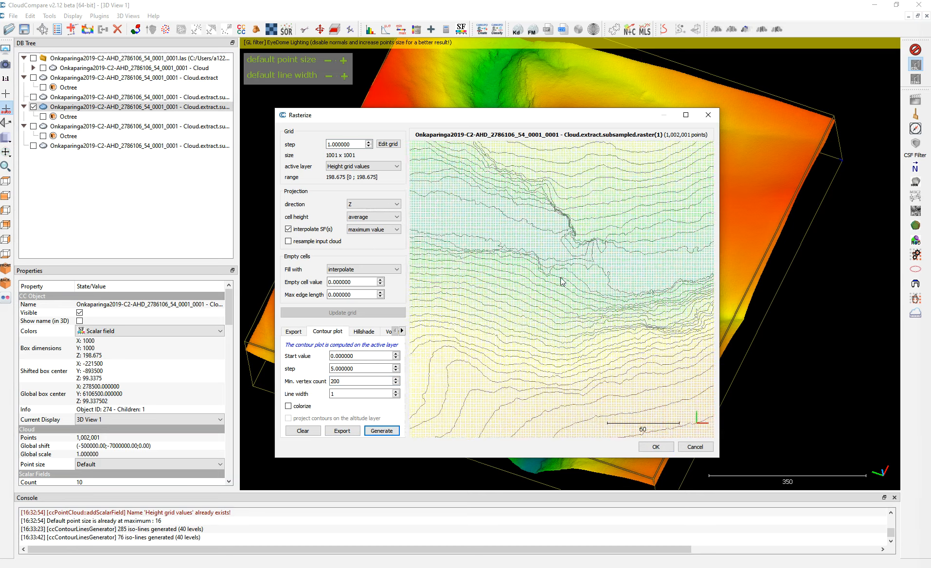
scroll(640, 288, down, 2)
scroll(641, 288, down, 6)
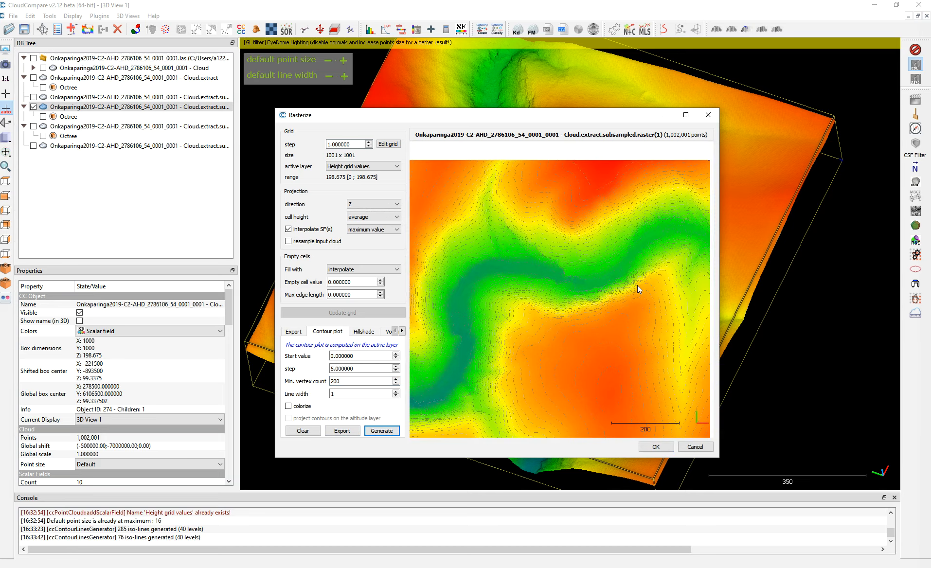
right_drag(572, 311, 582, 293)
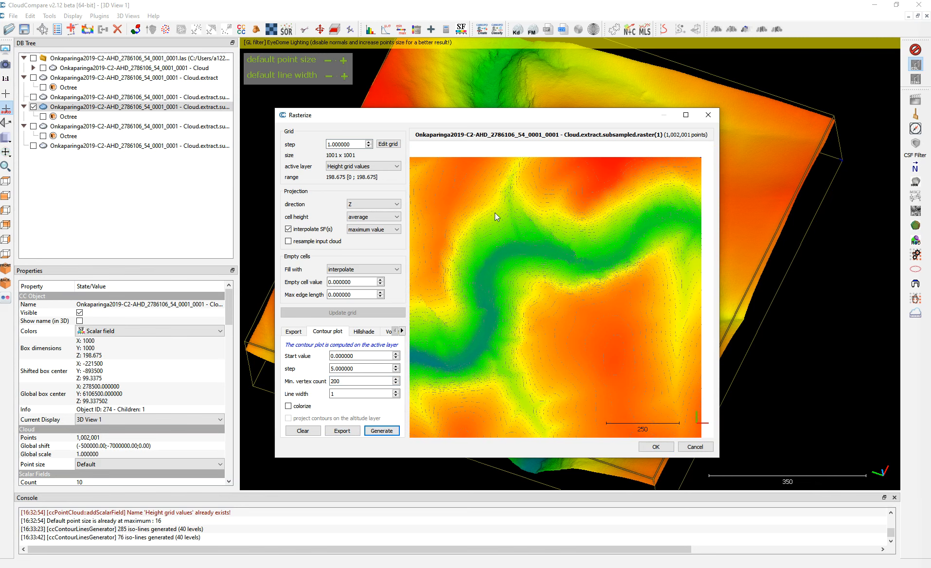
click(342, 431)
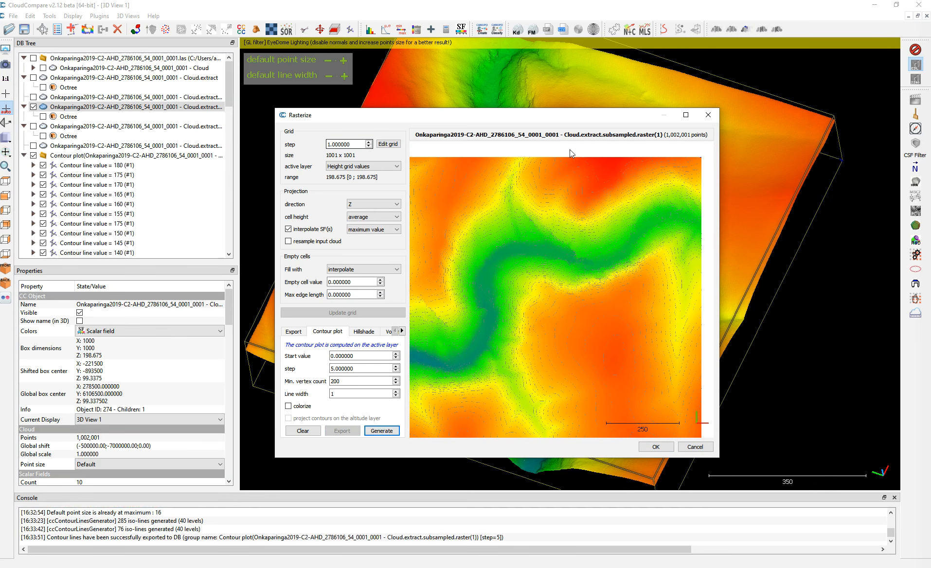
click(708, 115)
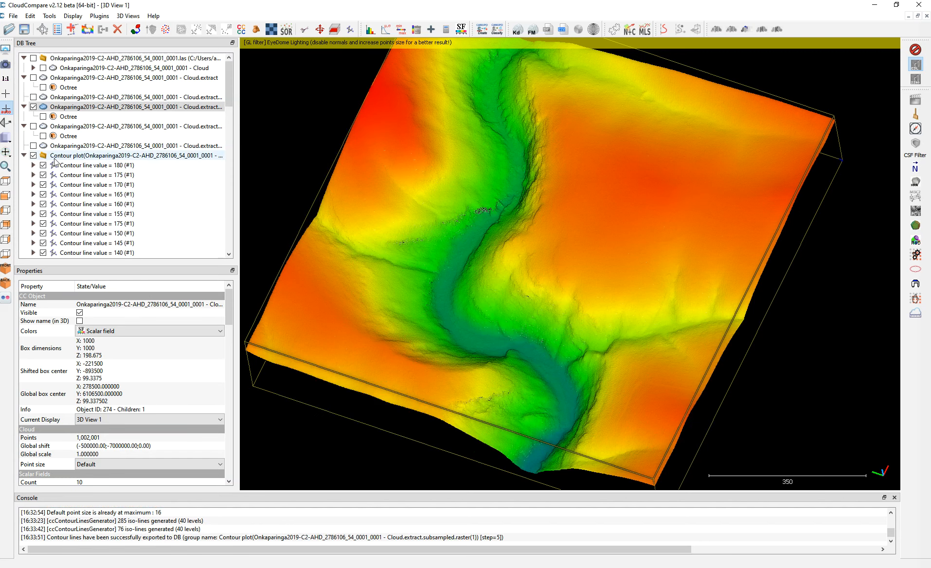
Hide the rasterized cloud and check the individual contour lines in the contour plot group, from value 180 to 165
click(33, 107)
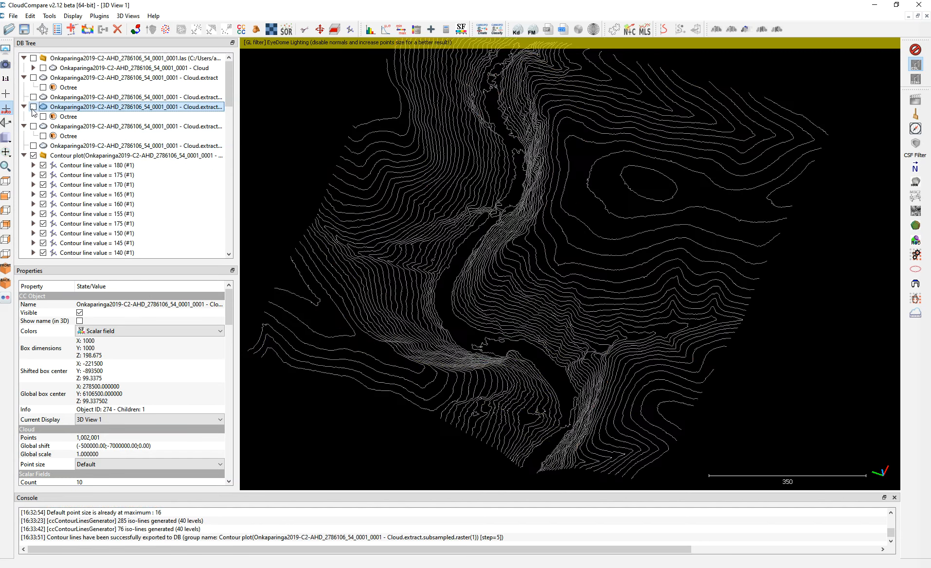
mouse_move(470, 340)
right_down()
mouse_move(471, 316)
mouse_move(475, 329)
right_up()
drag(475, 329, 698, 266)
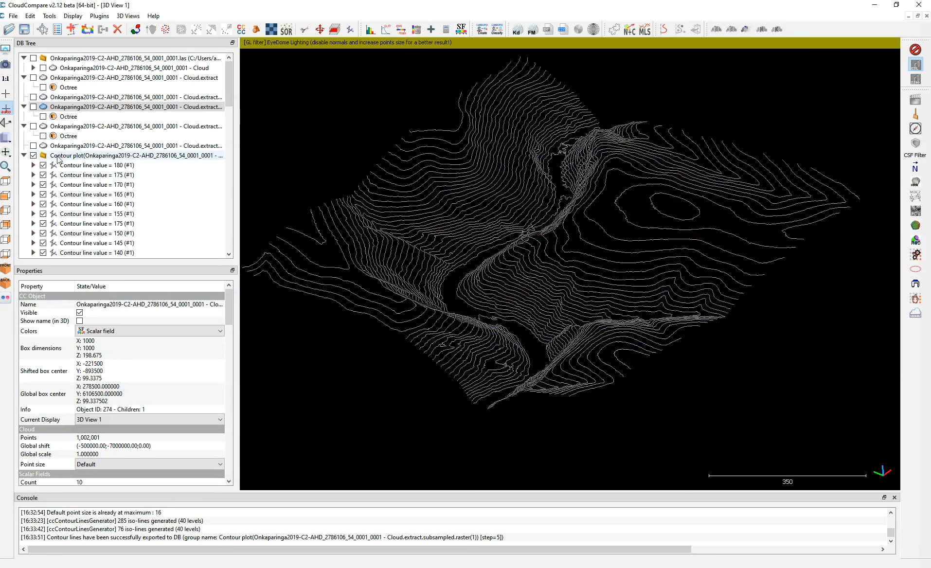
click(43, 167)
click(43, 166)
click(77, 167)
key(Down)
key(Down)
key(Down)
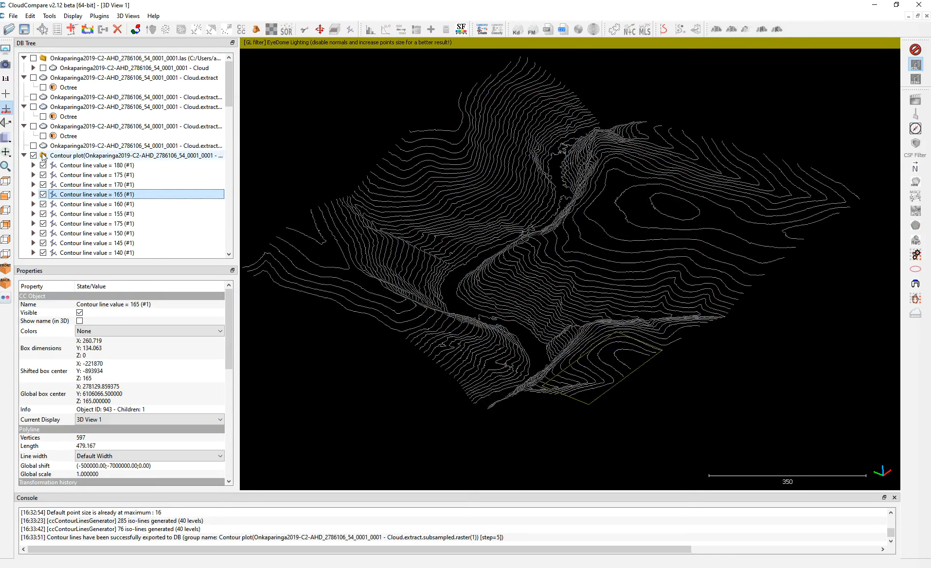
Select the whole contour plot group and set up its save as Contour_5m.shp, type SHP entity, in the Point Clouds folder
click(64, 157)
click(24, 156)
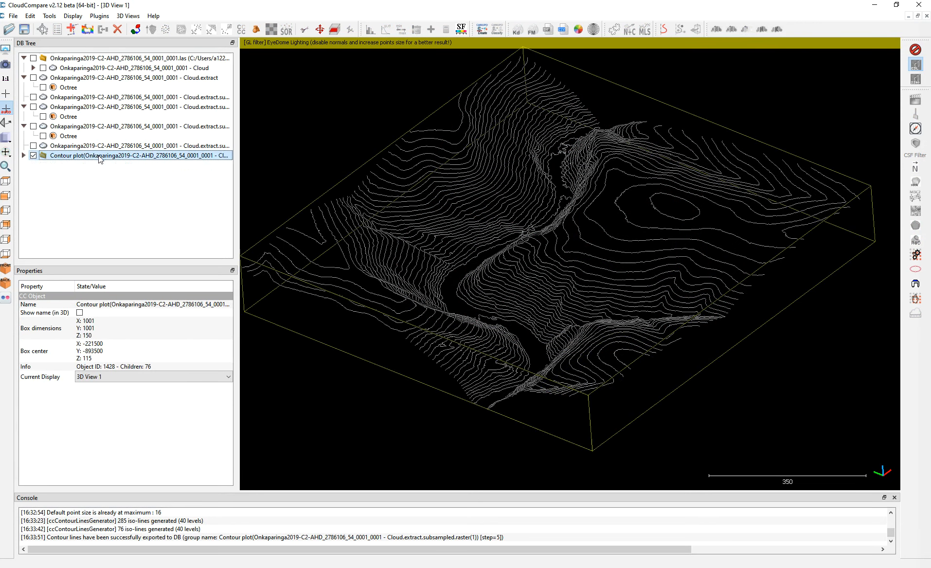
click(23, 29)
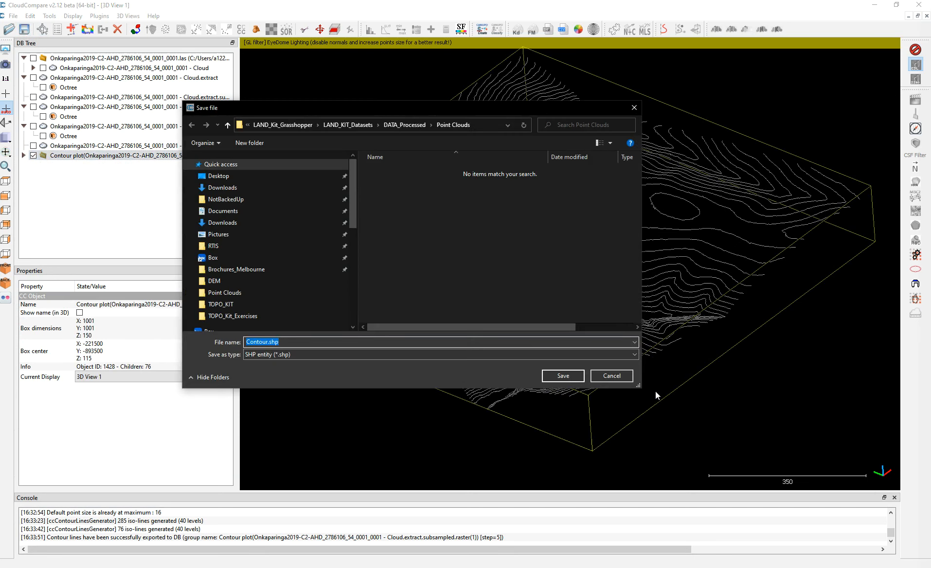
click(278, 342)
click(289, 354)
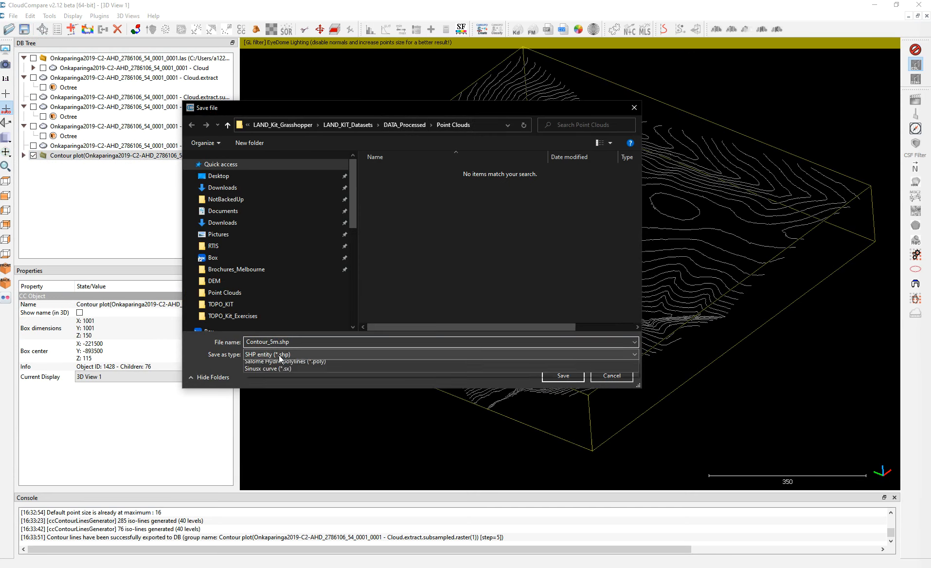
click(289, 354)
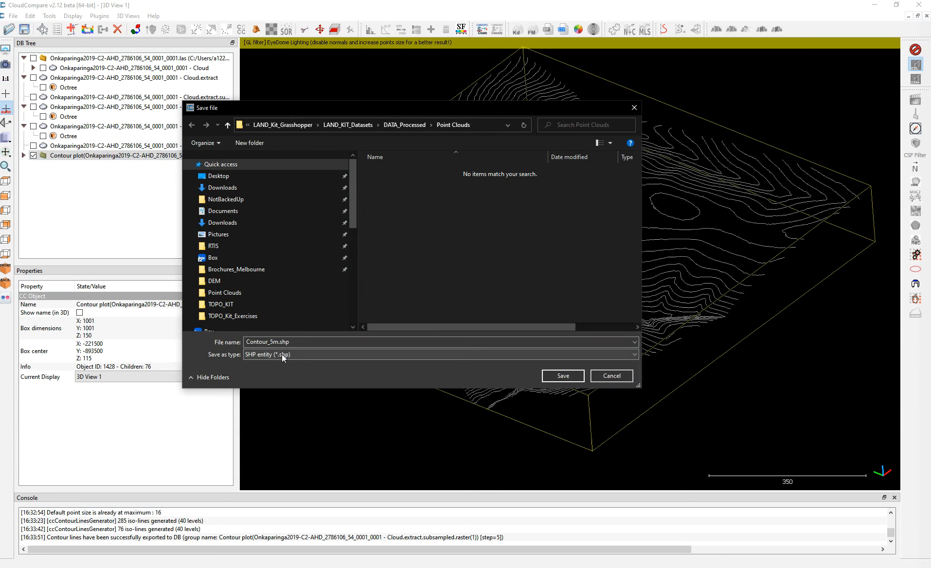
Check the workflow notes in OneNote, return to CloudCompare, and save the contours shapefile as 3D polylines with vertical dimension Z
key(alt+Tab)
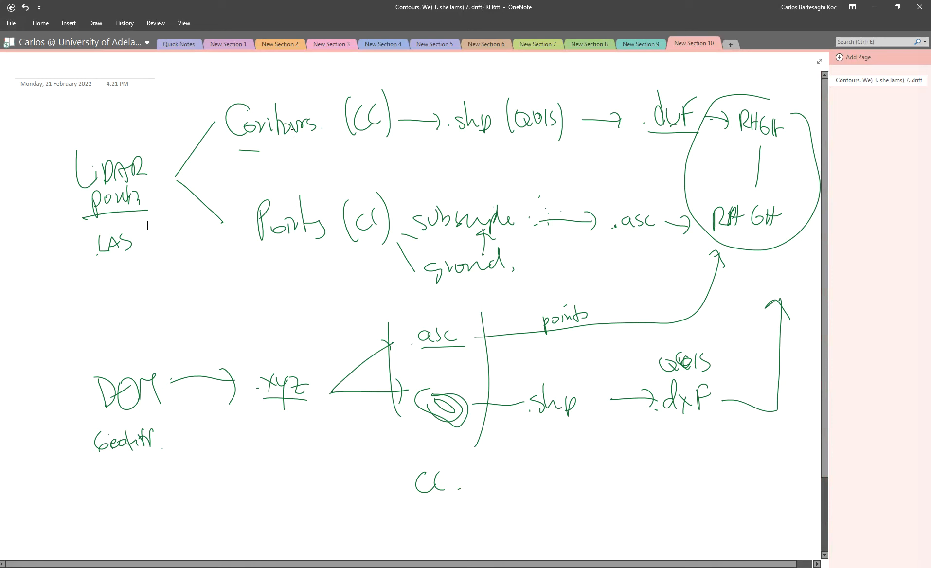
click(875, 7)
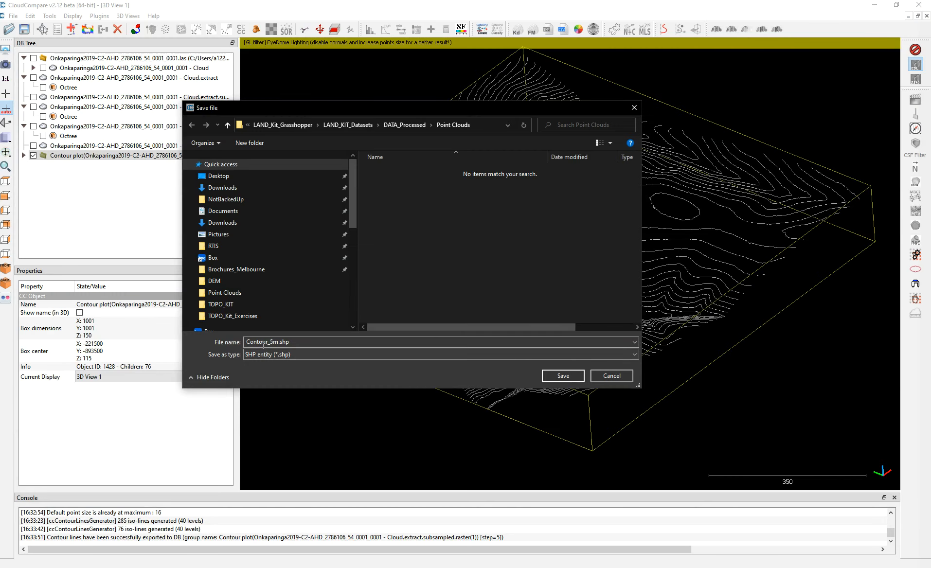
click(562, 376)
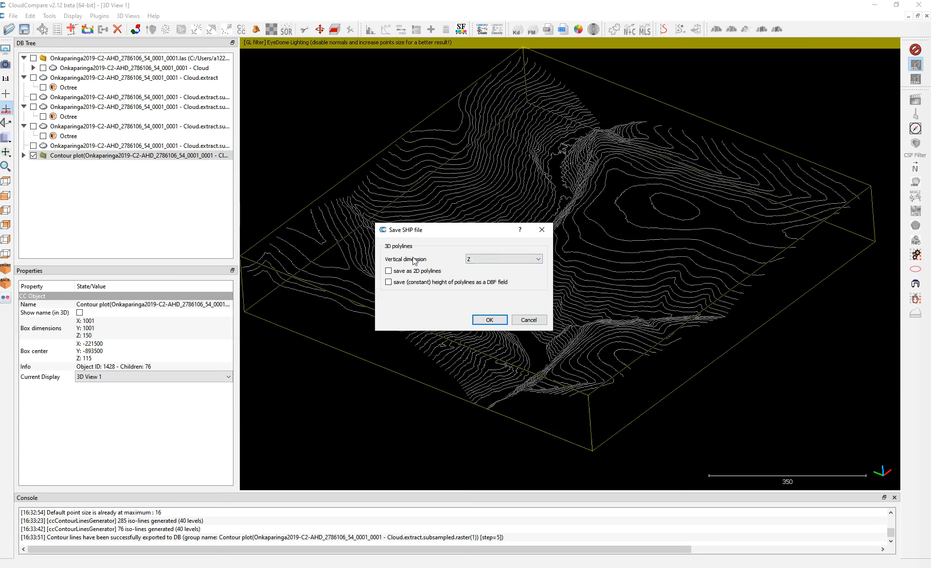
click(495, 258)
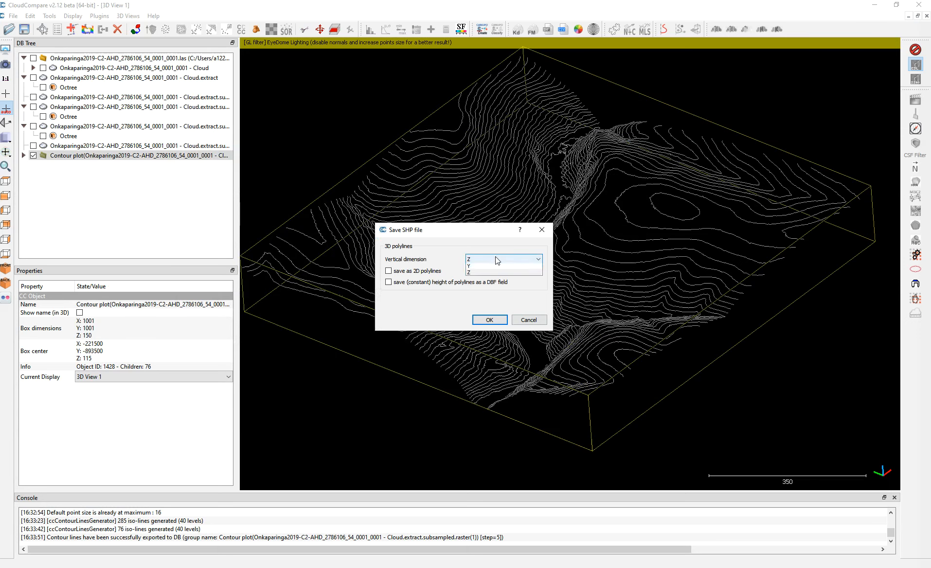
click(495, 257)
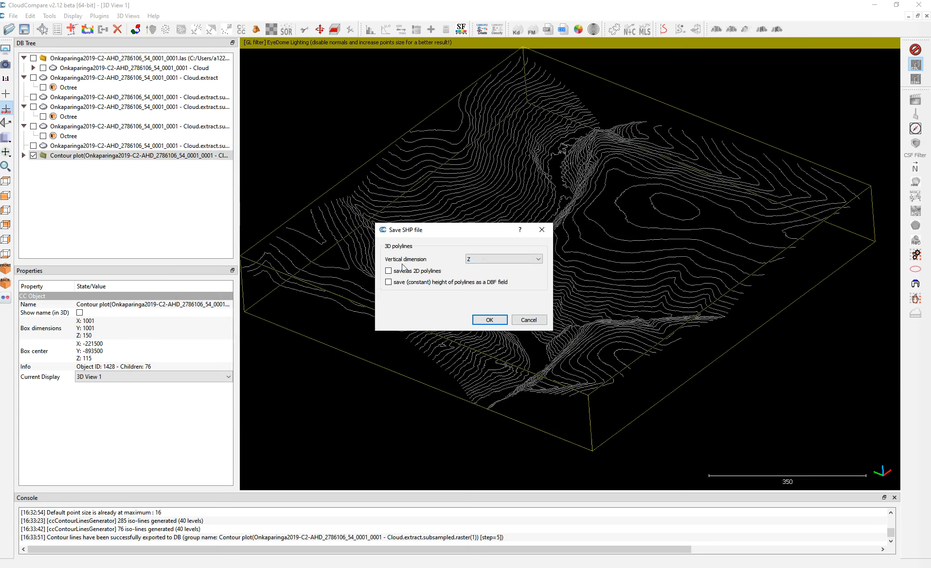
click(487, 320)
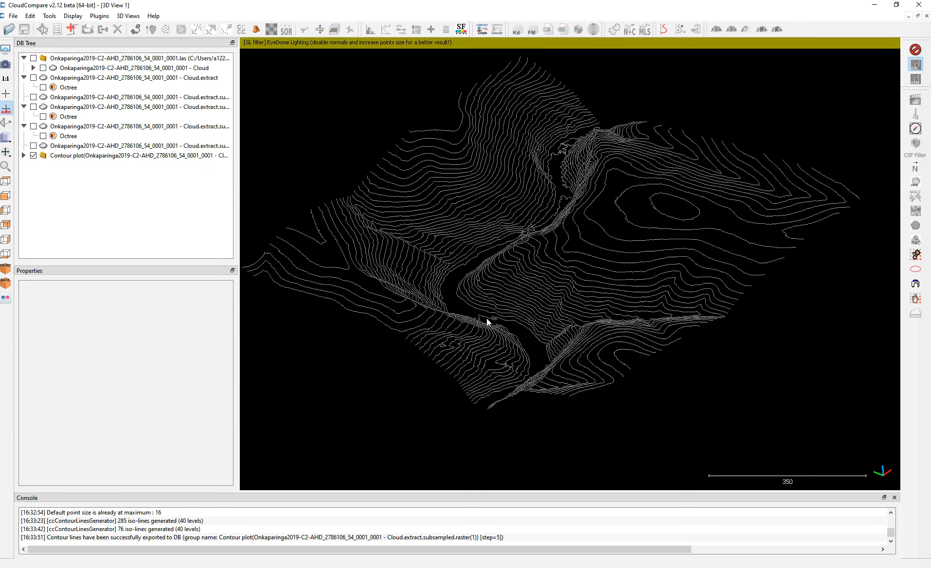
Switch to QGIS, widen the Browser, and expand the Box folder under Home
click(879, 8)
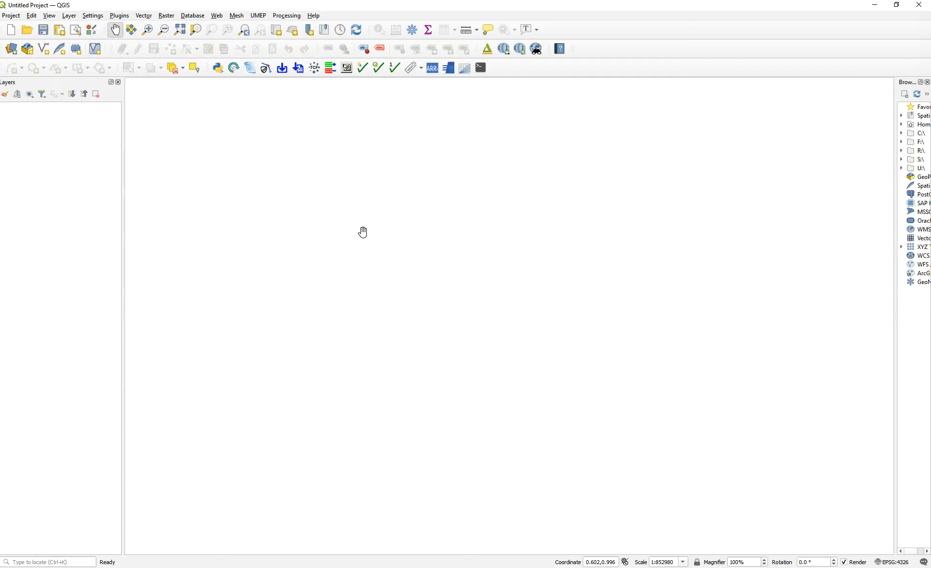
drag(896, 136, 767, 143)
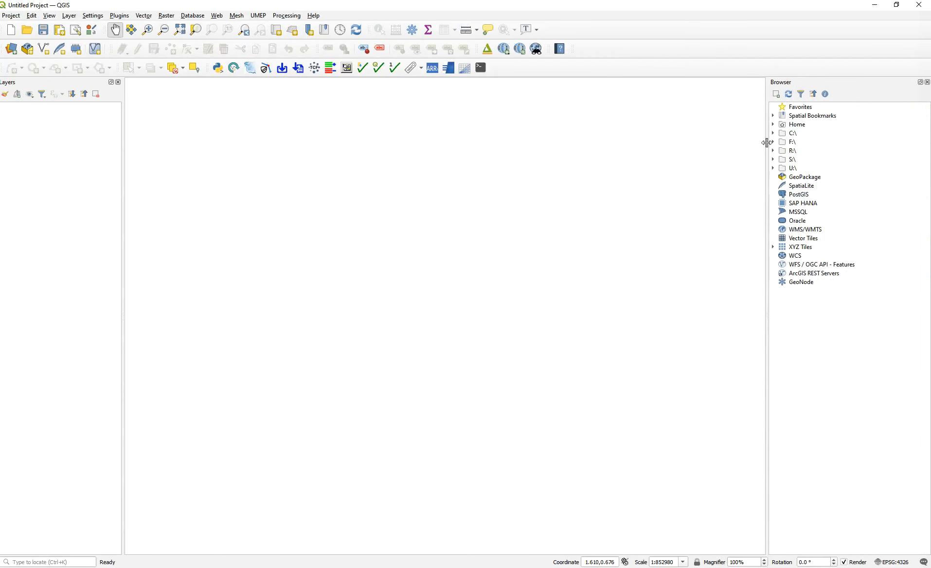
click(773, 124)
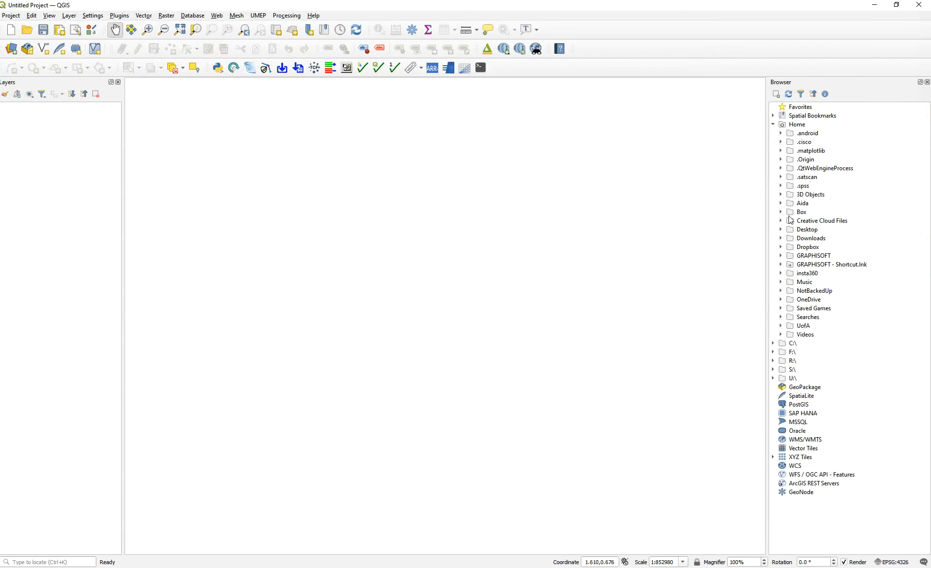
click(781, 213)
scroll(830, 239, down, 3)
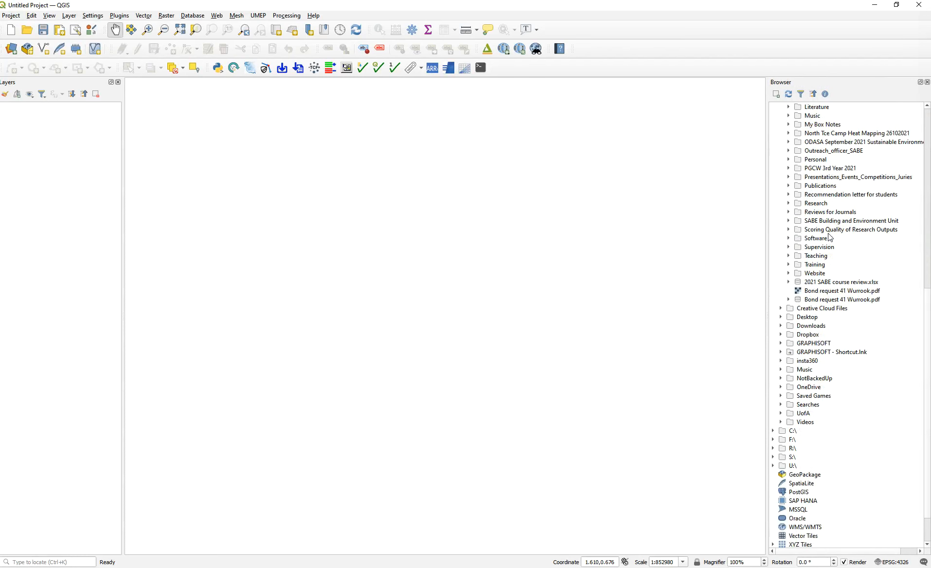
click(789, 256)
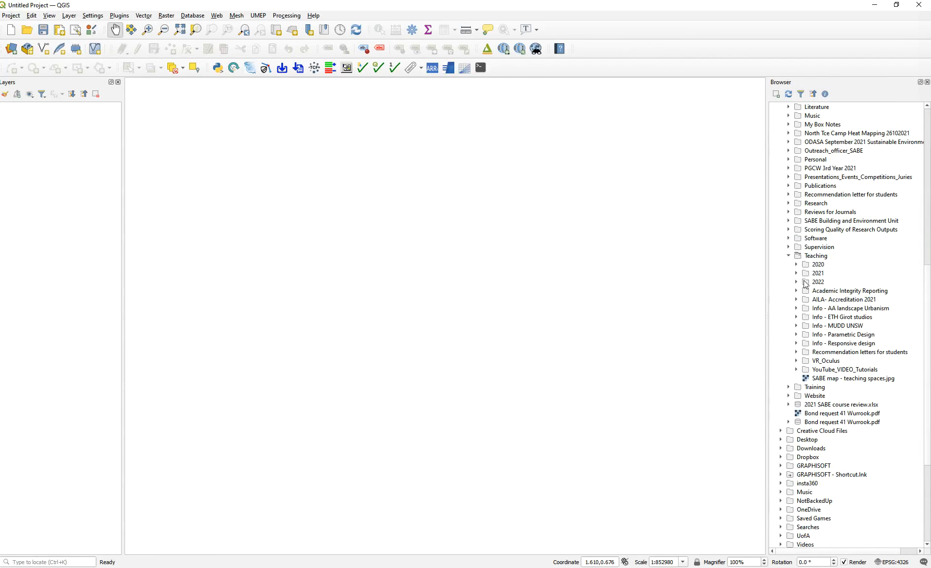
scroll(807, 286, down, 2)
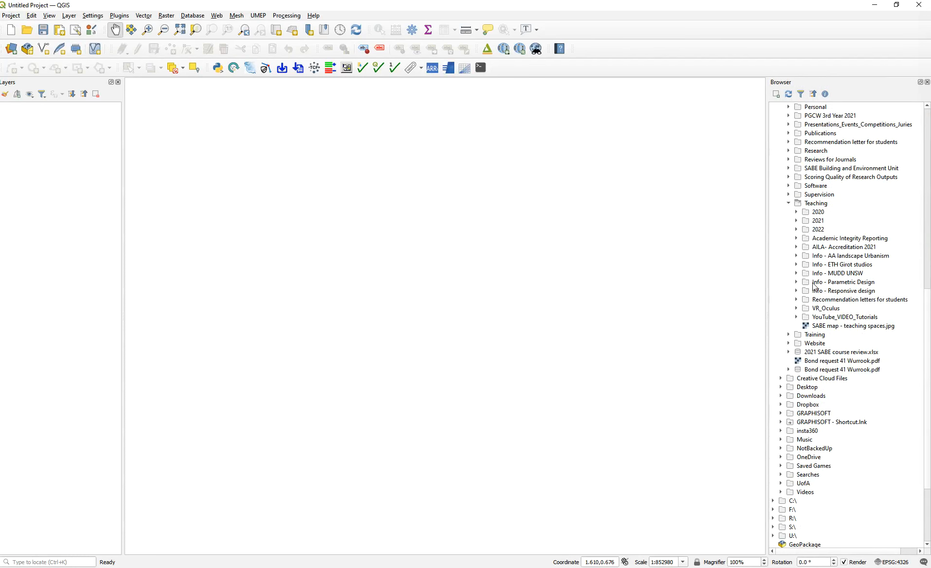
click(796, 316)
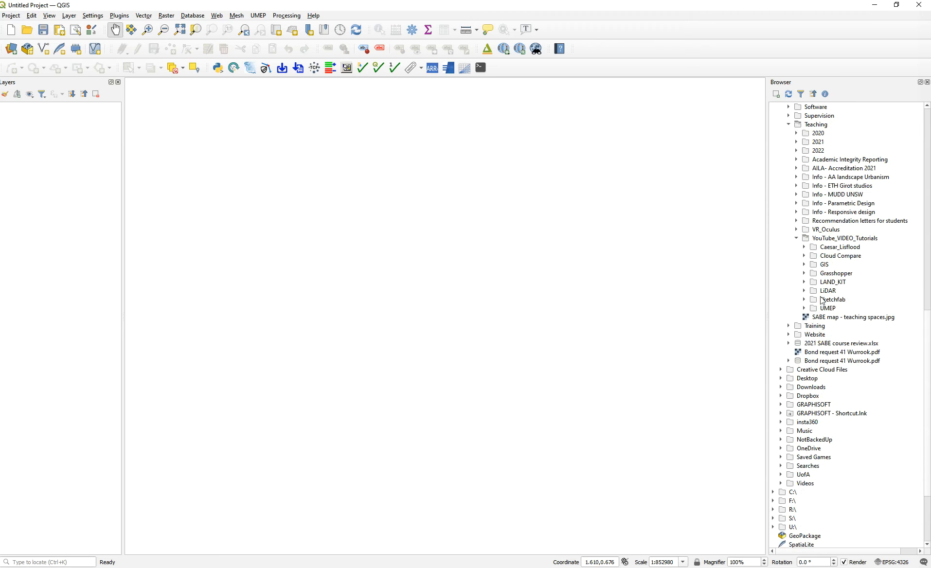
click(805, 283)
scroll(836, 303, up, 6)
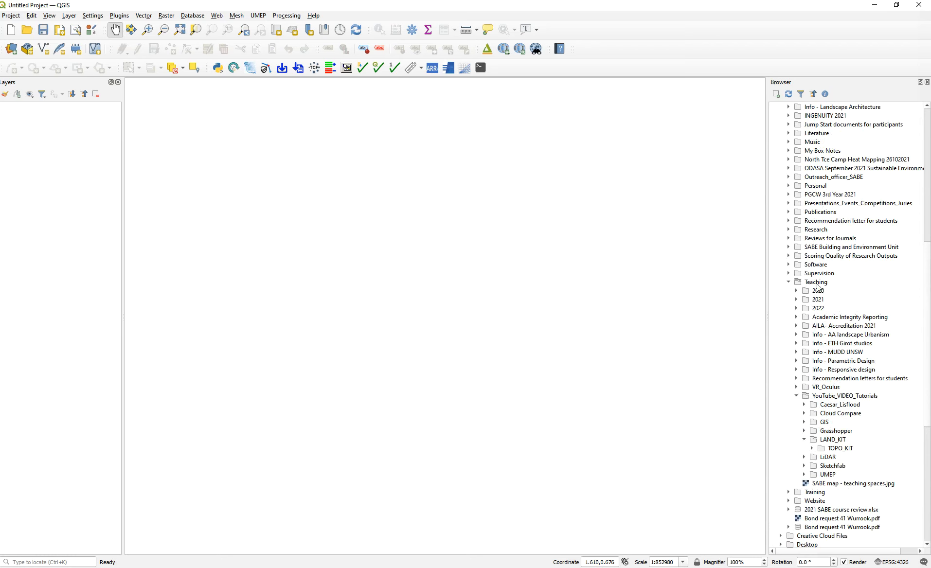
Expand Training, LAND_Kit_Grasshopper, LAND_KIT_Datasets and DATA_Processed in the Browser to list the contents of the Point Clouds folder
scroll(792, 307, down, 6)
click(789, 334)
scroll(851, 340, down, 8)
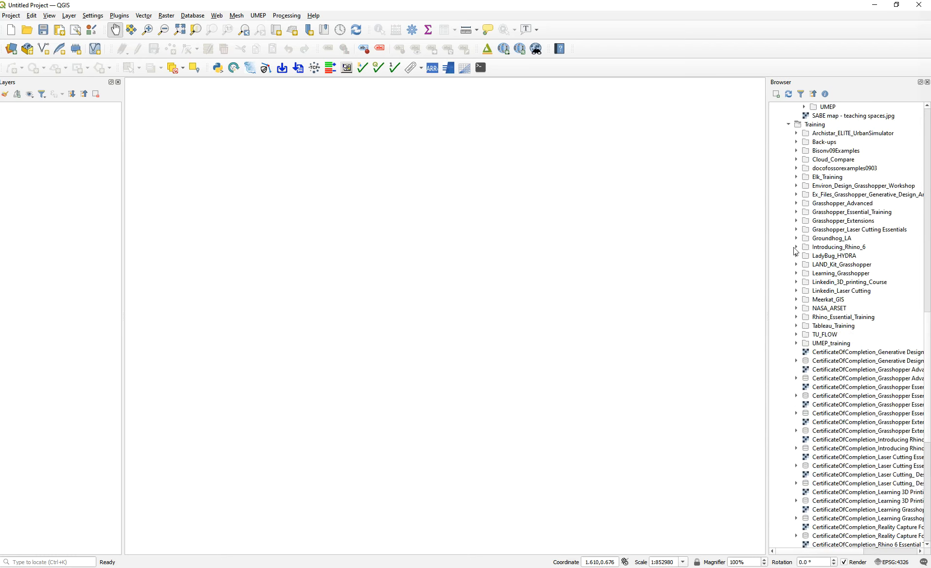
double_click(814, 268)
click(804, 274)
click(813, 291)
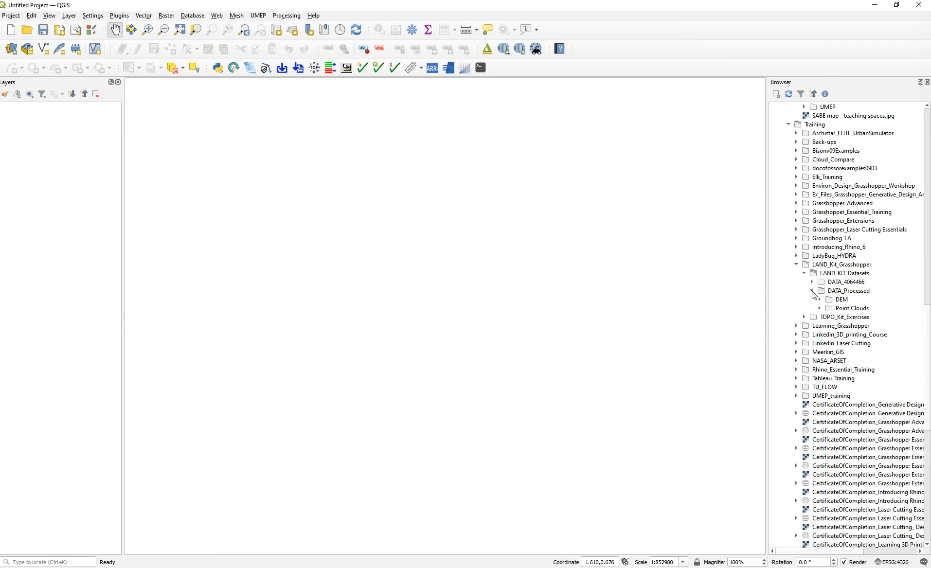
click(821, 308)
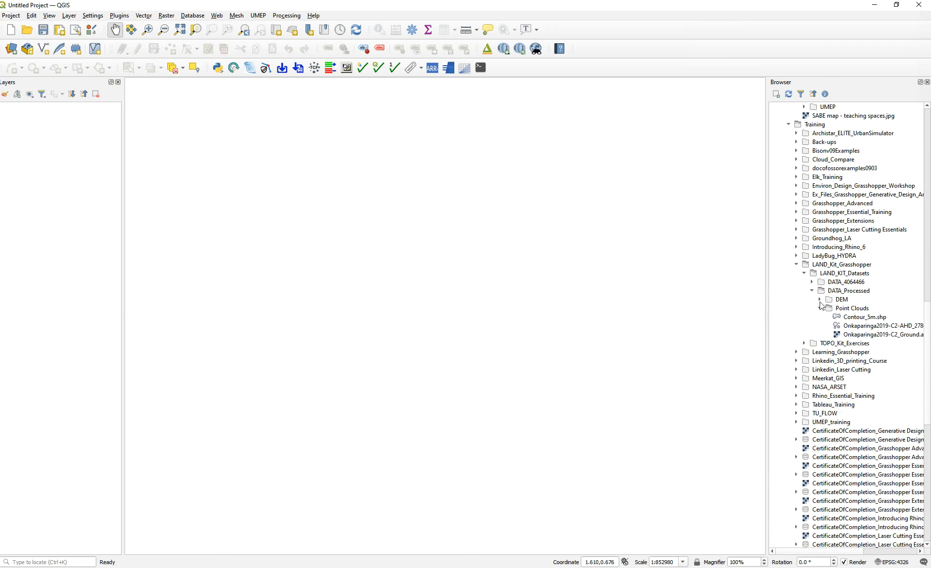
Expand the DEM folder under DATA_Processed and add Contour_5m.shp from Point Clouds to the map
click(820, 299)
click(871, 327)
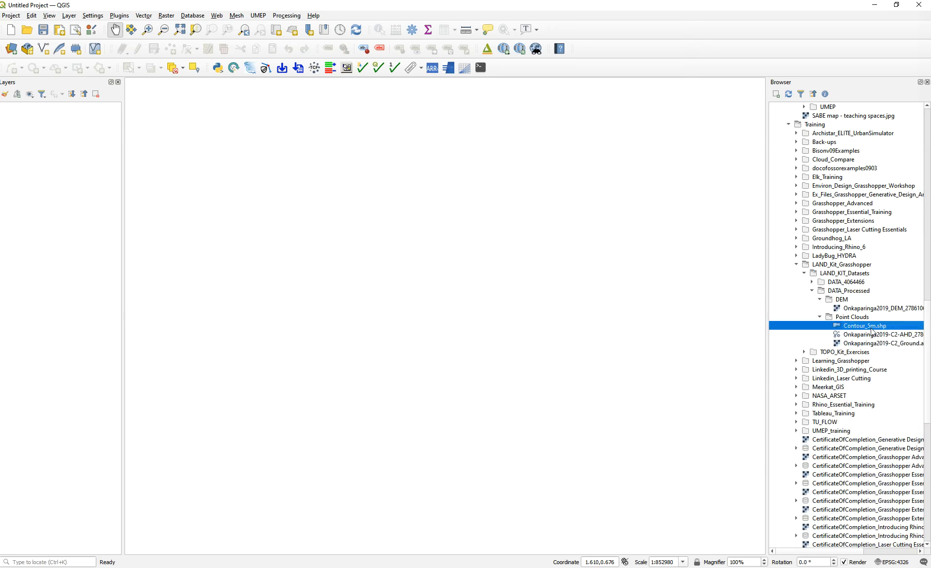
drag(826, 552, 847, 553)
drag(835, 330, 461, 300)
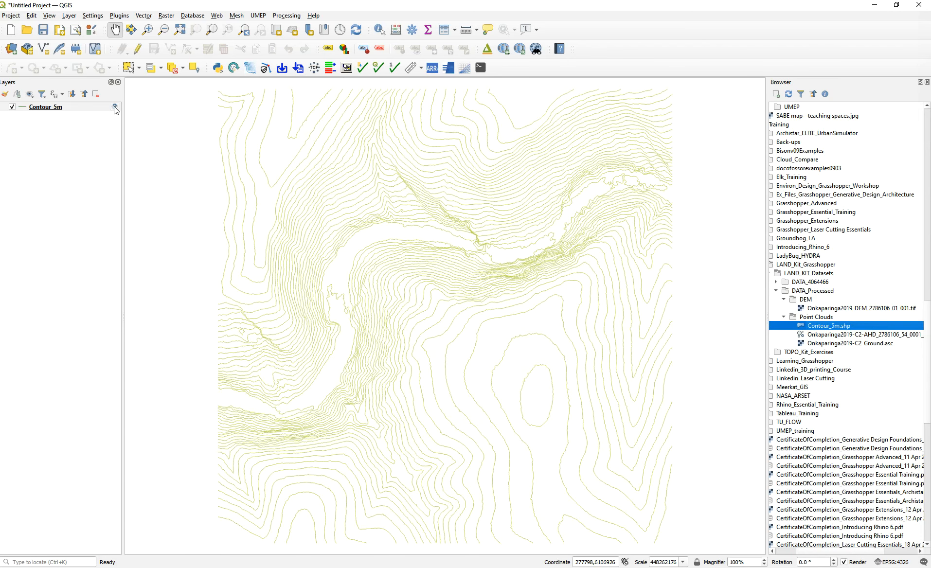
Assign the GDA2020 / MGA zone 54 coordinate reference system (EPSG:7854) to the Contour_5m layer and zoom to its extent
mouse_move(115, 110)
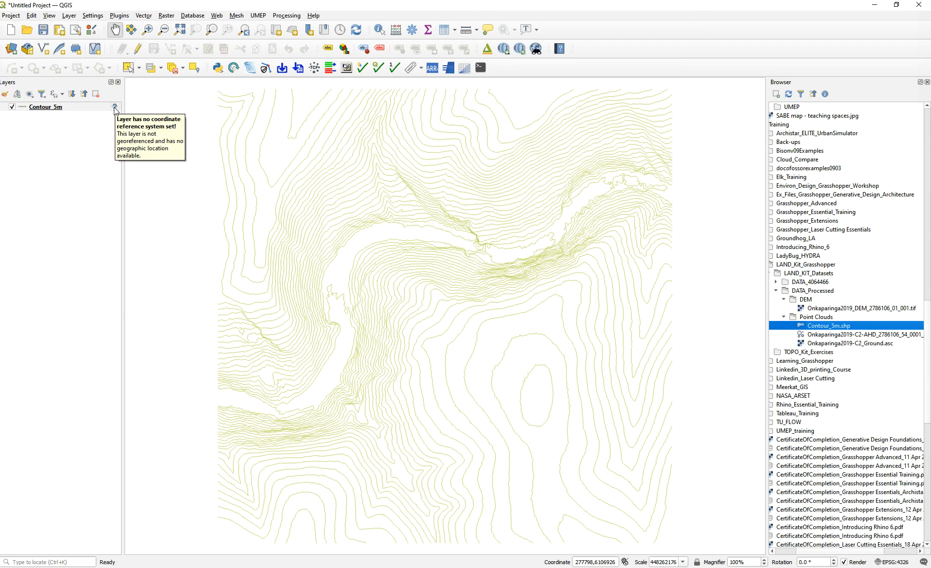
mouse_move(204, 0)
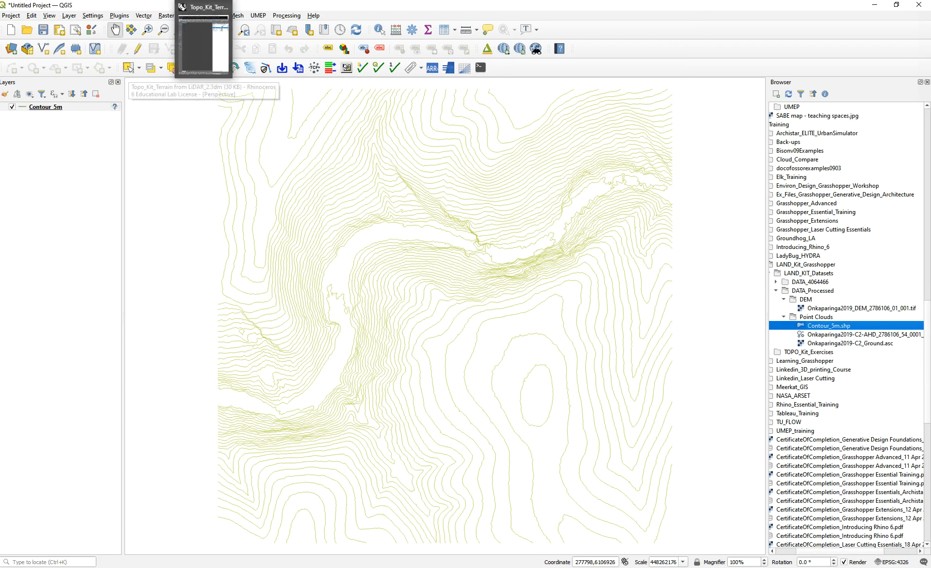
click(116, 106)
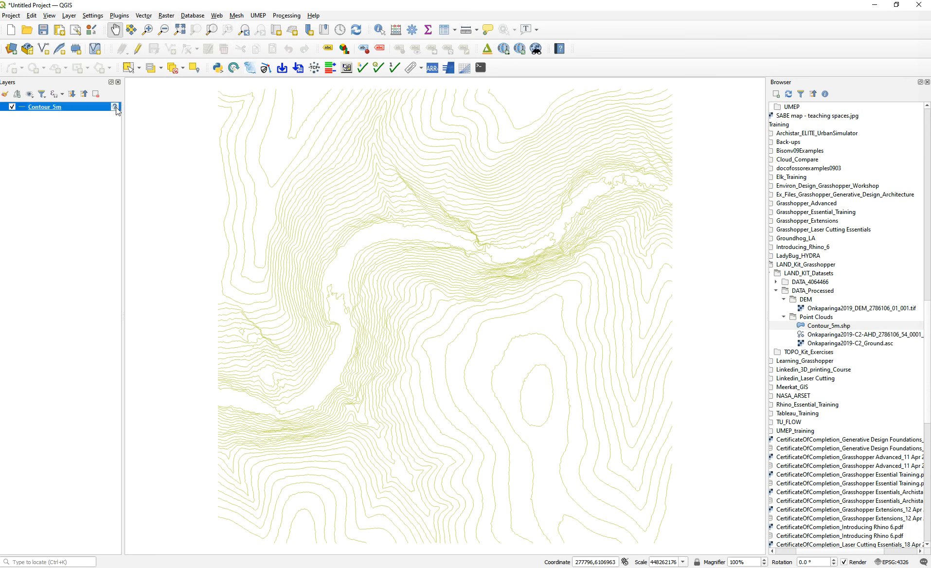
click(348, 293)
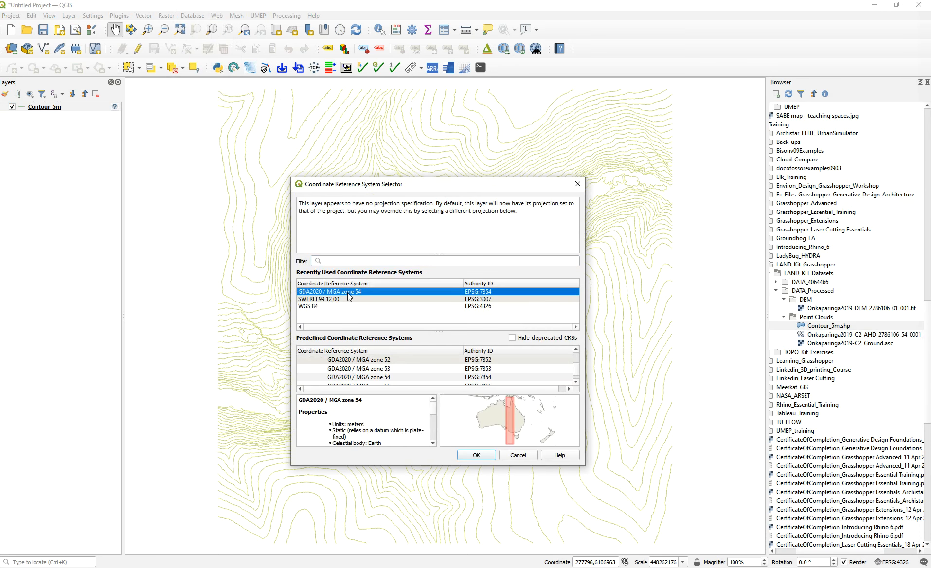
click(491, 458)
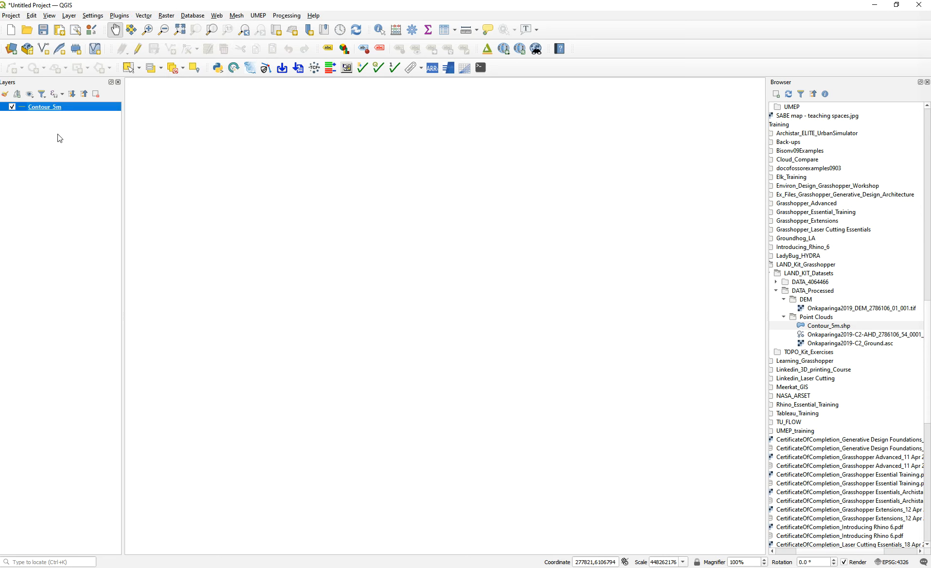
right_click(67, 107)
click(87, 110)
scroll(465, 203, down, 3)
scroll(462, 204, up, 1)
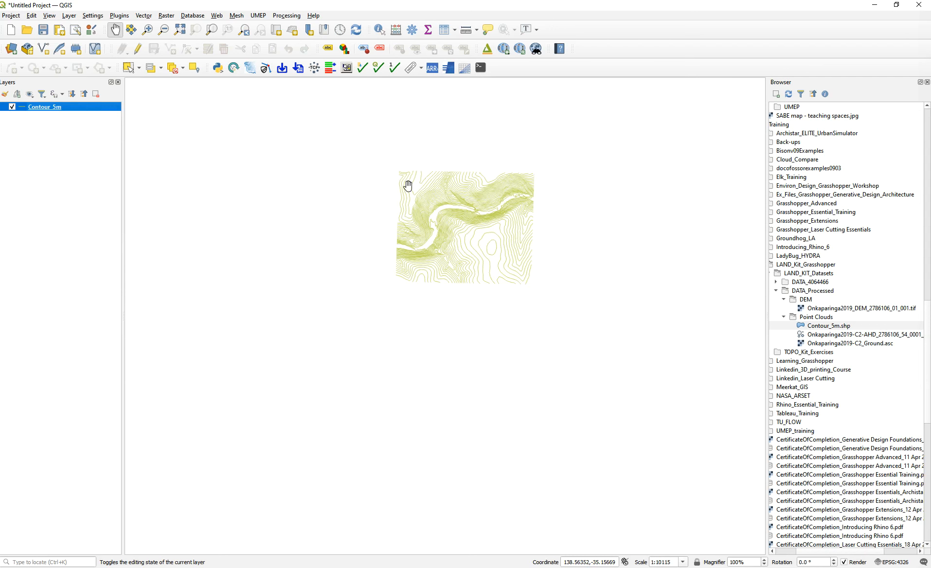
scroll(409, 186, up, 1)
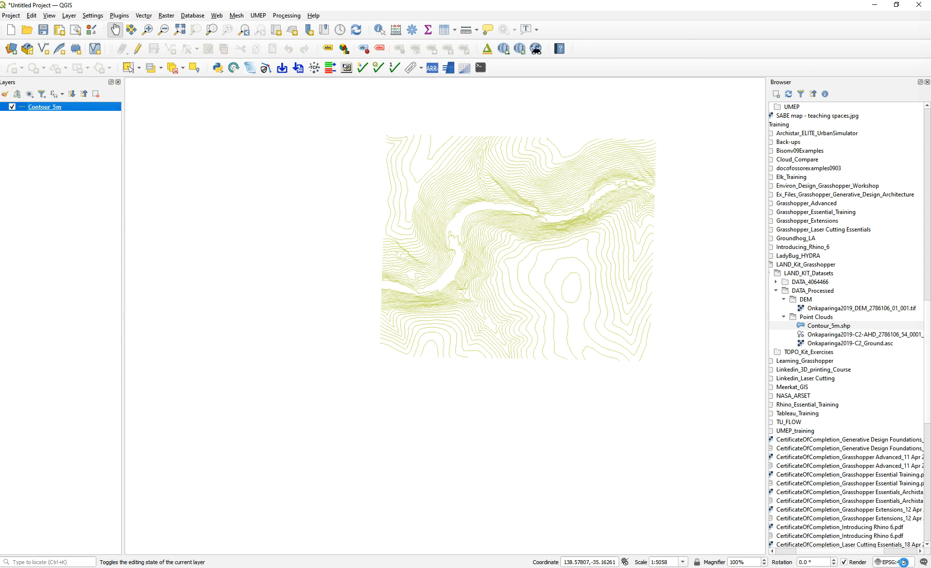
Set the project coordinate reference system to GDA2020 / MGA zone 54 (EPSG:7854) and inspect the contours
click(897, 562)
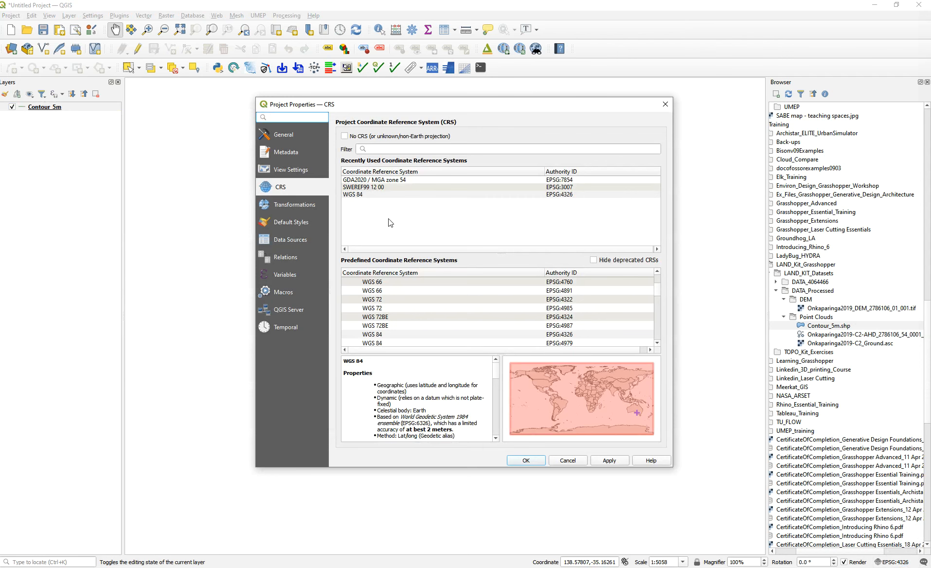
click(366, 180)
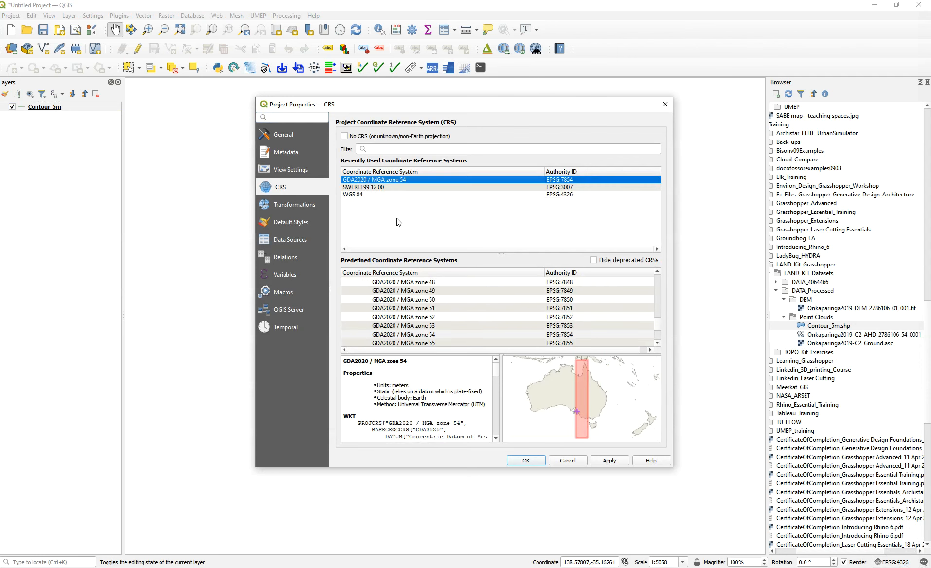
click(535, 455)
scroll(561, 218, up, 5)
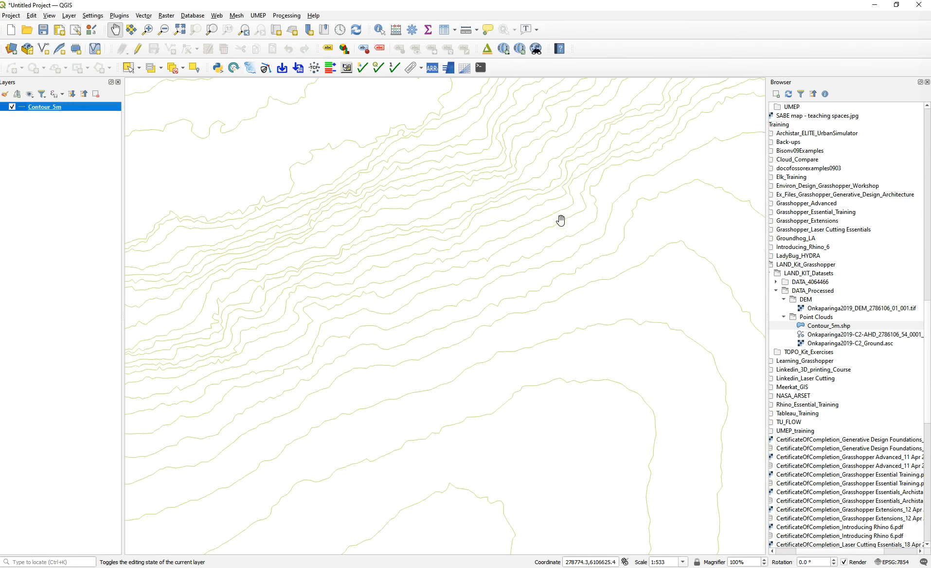
scroll(472, 213, down, 2)
drag(472, 213, 433, 249)
Set up a feature export of the Contour_5m layer in AutoCAD DXF format and browse for its save location
click(43, 107)
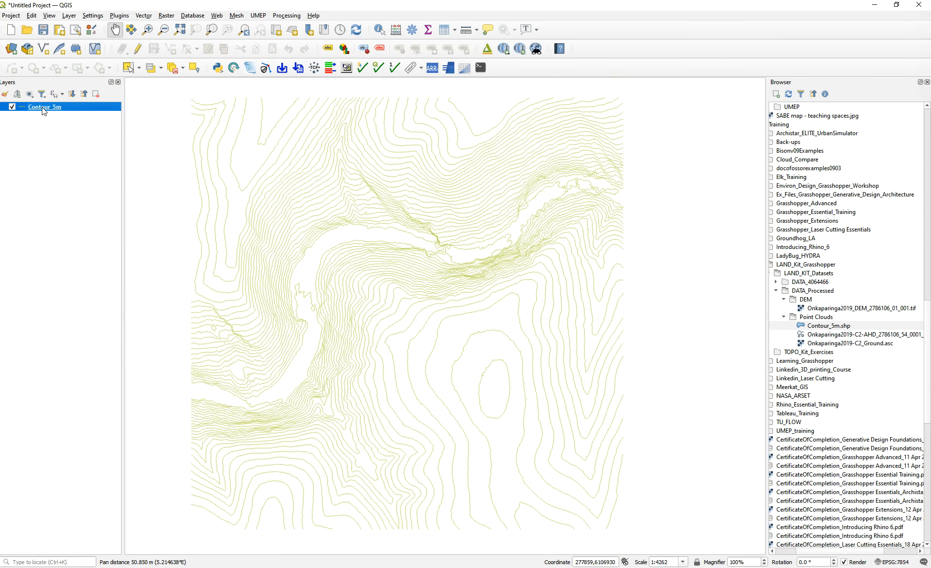
right_click(50, 107)
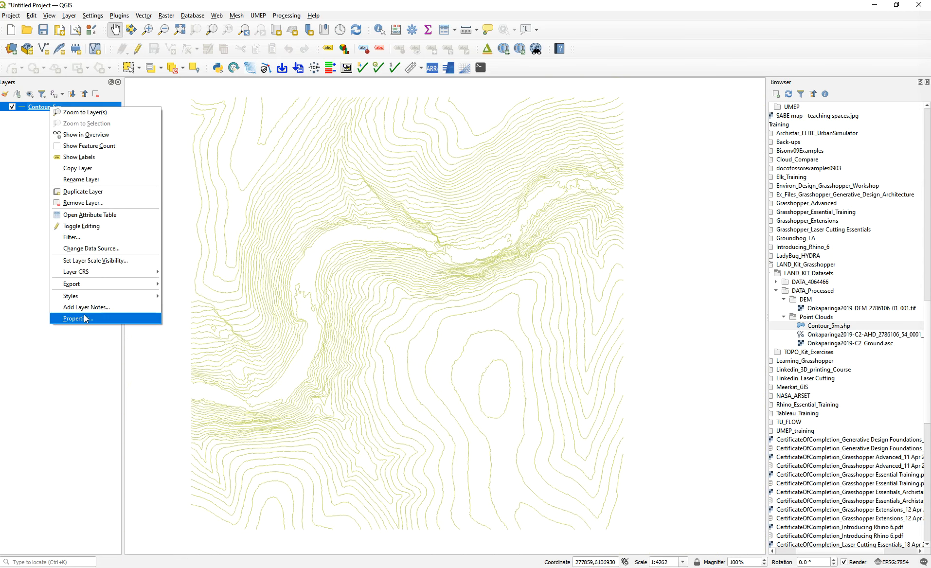
mouse_move(81, 288)
click(227, 288)
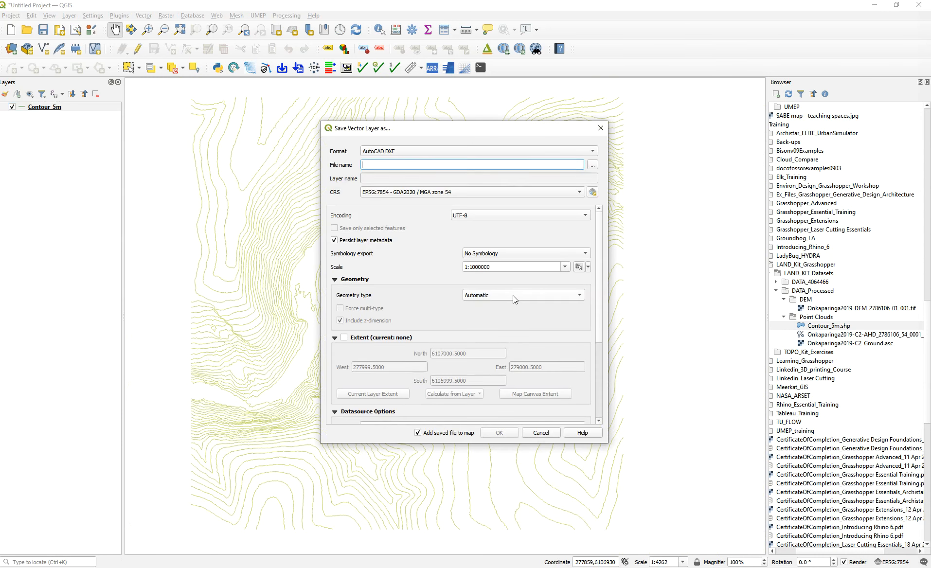
click(382, 151)
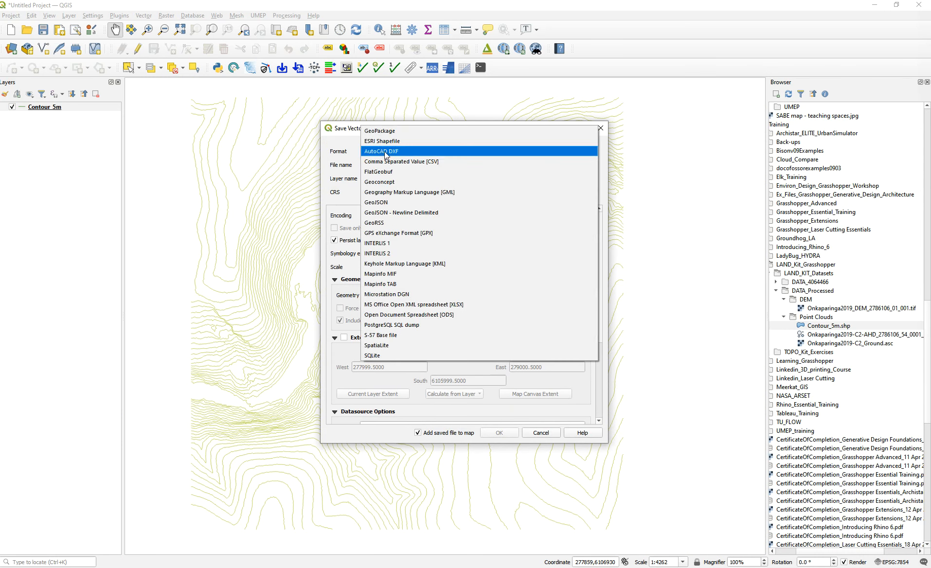
click(386, 151)
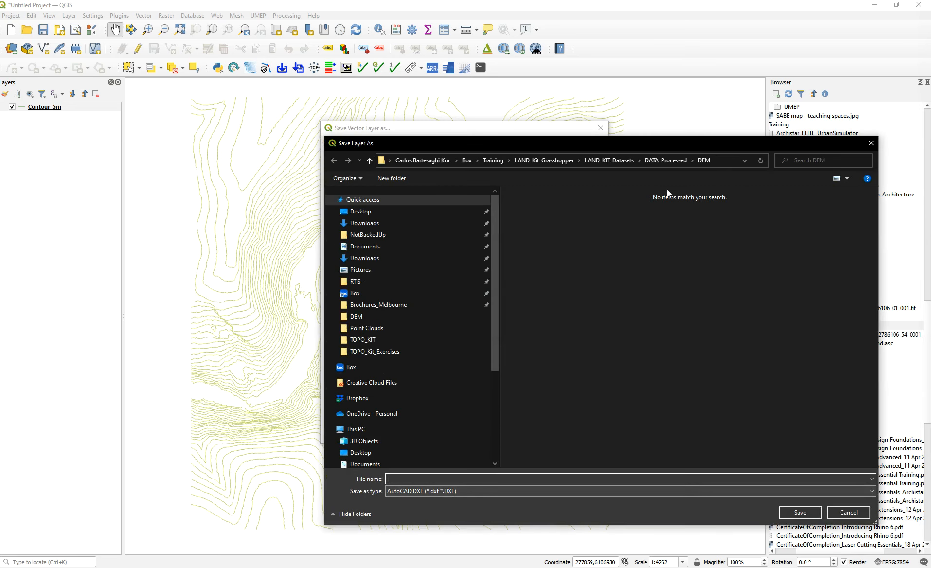
Name the export file Contour_5m.dxf and place it in the Point Clouds folder under DATA_Processed
click(669, 162)
double_click(538, 216)
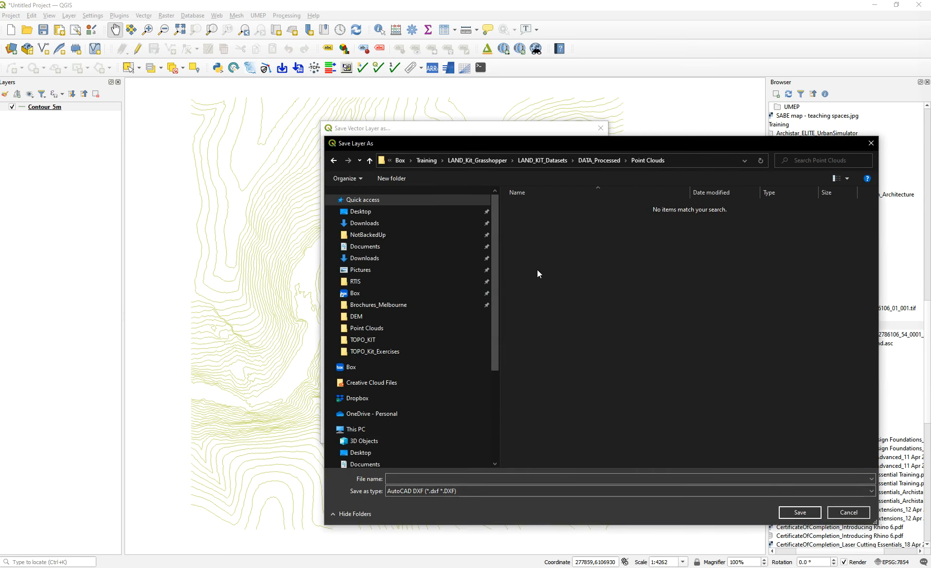
click(417, 480)
text(Contour_5m)
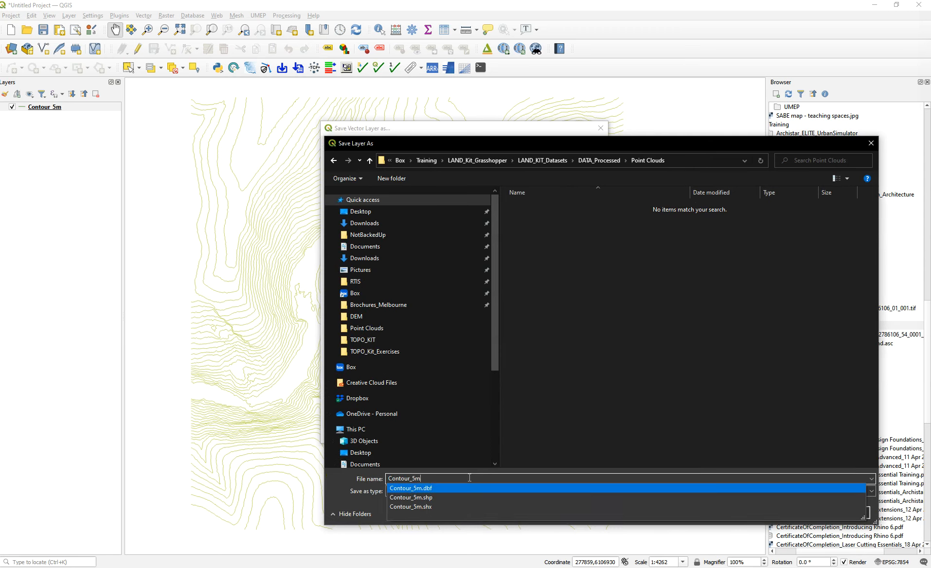
click(544, 433)
click(429, 478)
click(429, 478)
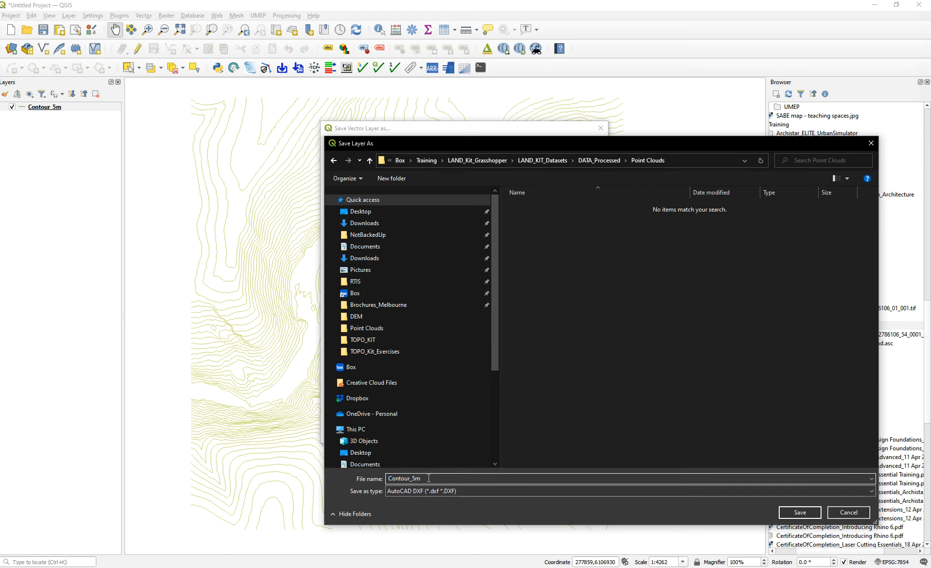
text(.dxf)
click(800, 512)
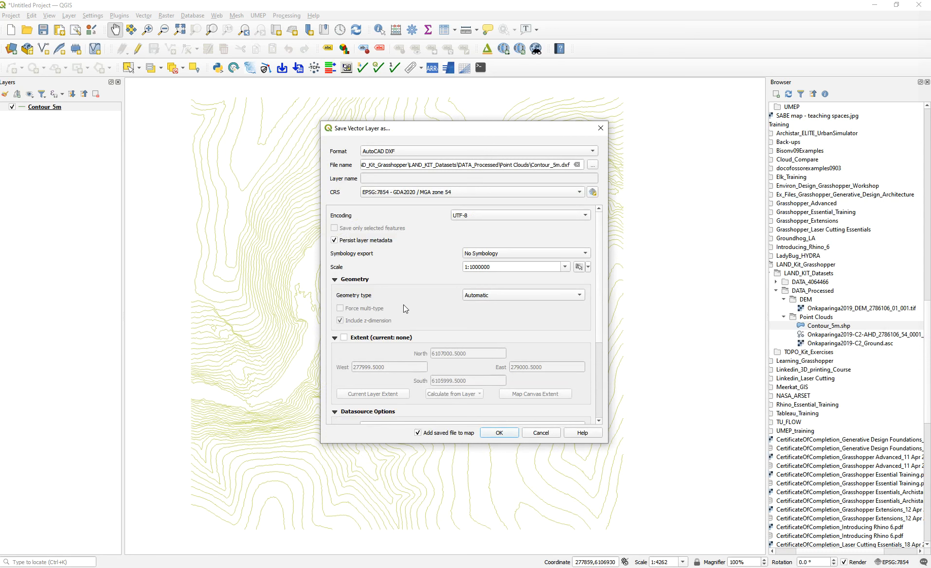
Export the DXF with LineString geometry without adding the saved file to the map, and switch to OneNote for the workflow notes
click(489, 298)
click(494, 317)
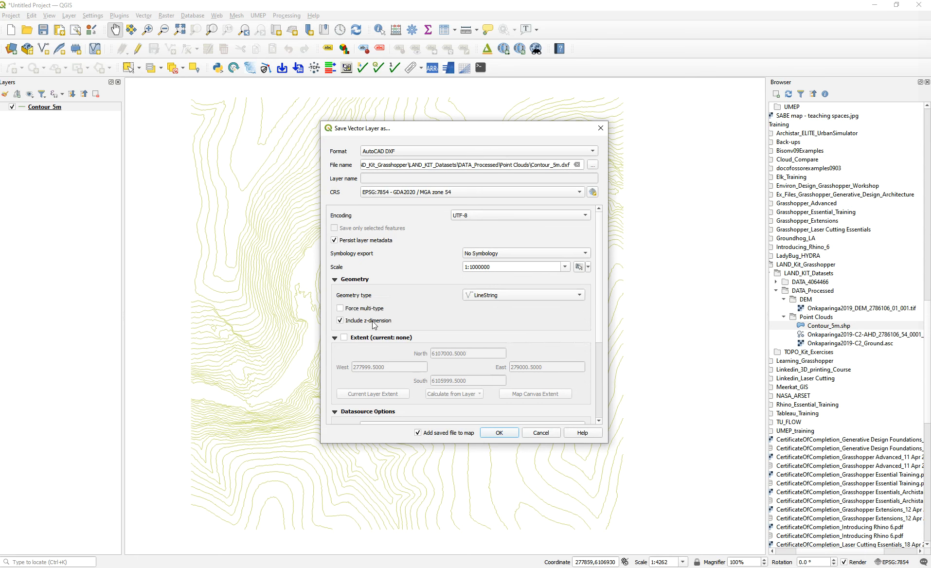
drag(601, 285, 607, 379)
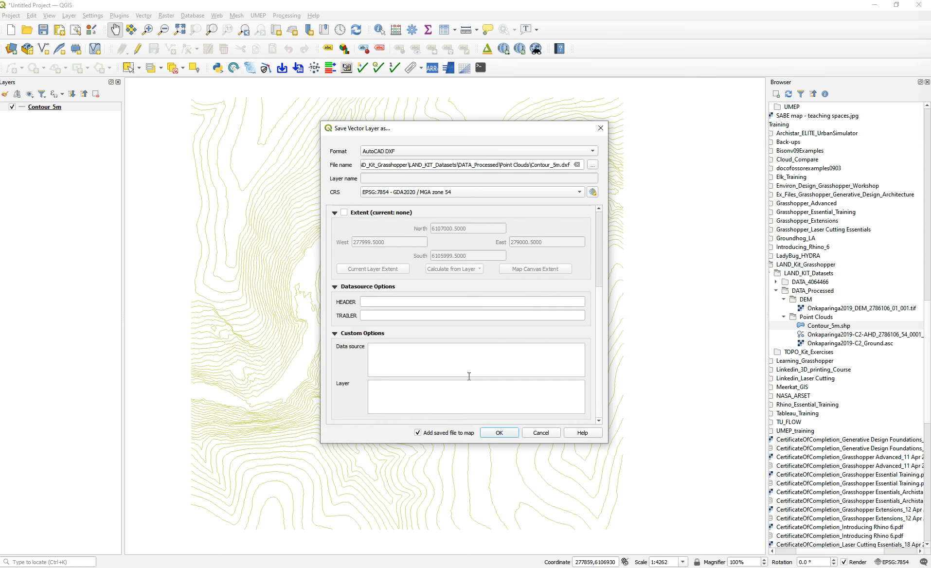
click(418, 432)
click(499, 432)
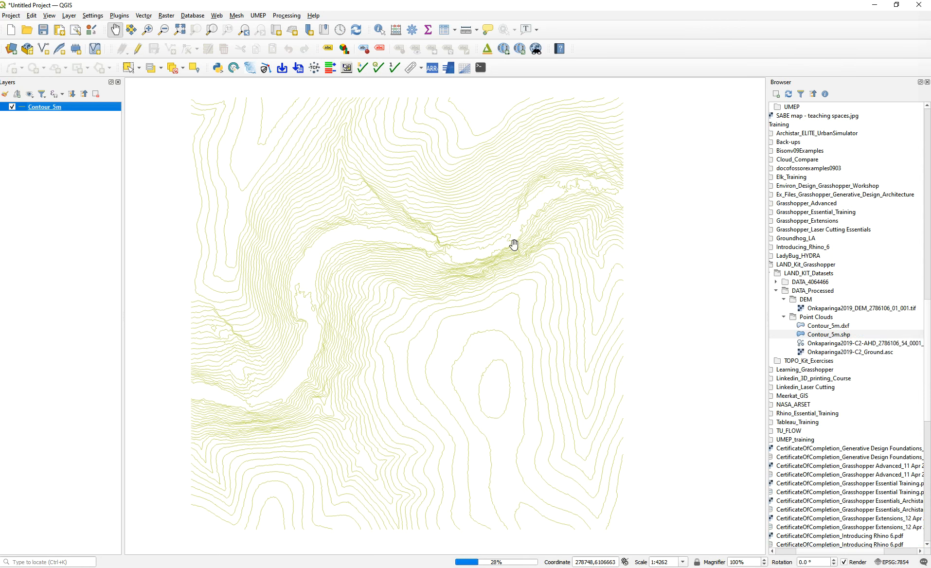
key(alt+Tab)
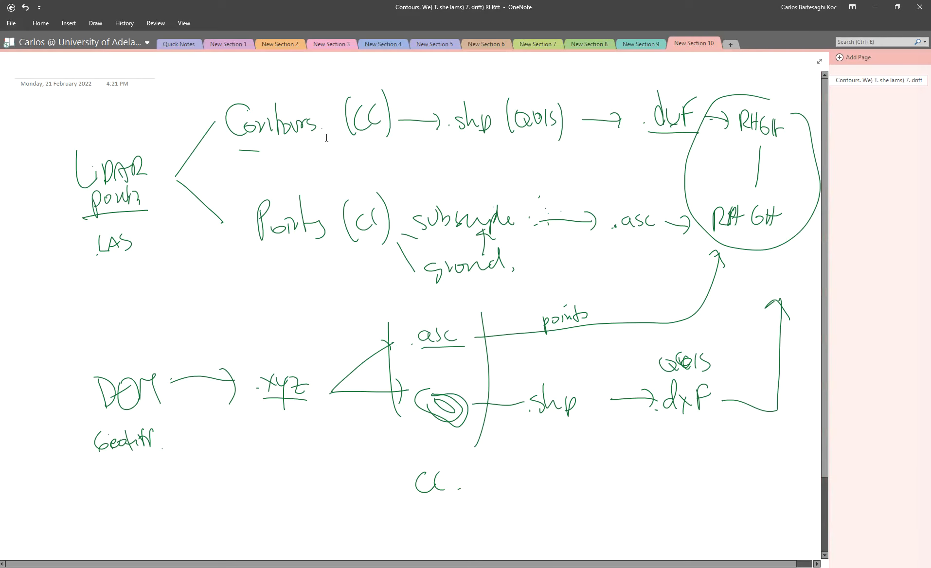
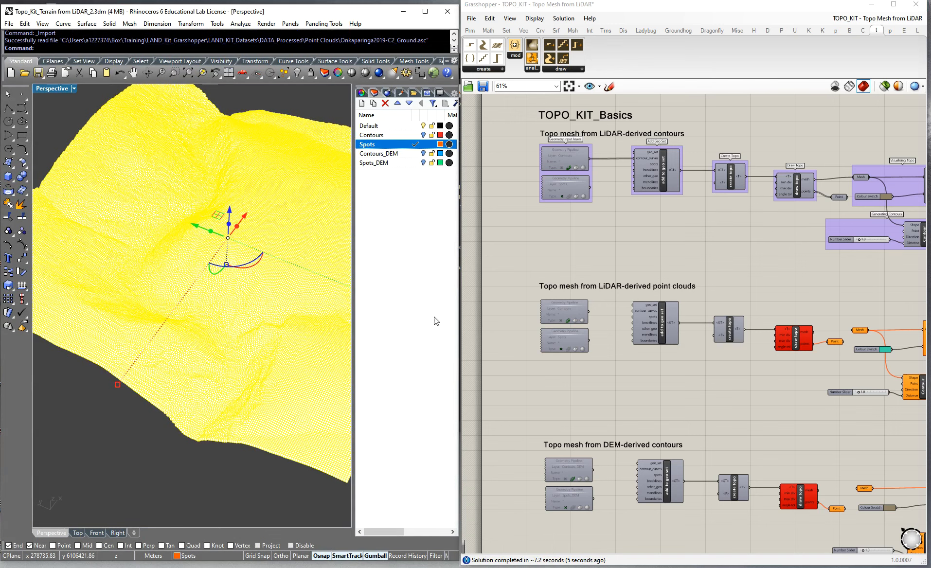
Deselect the imported ground points in Rhino and examine their spacing on the terrain up close
click(273, 98)
scroll(213, 279, up, 5)
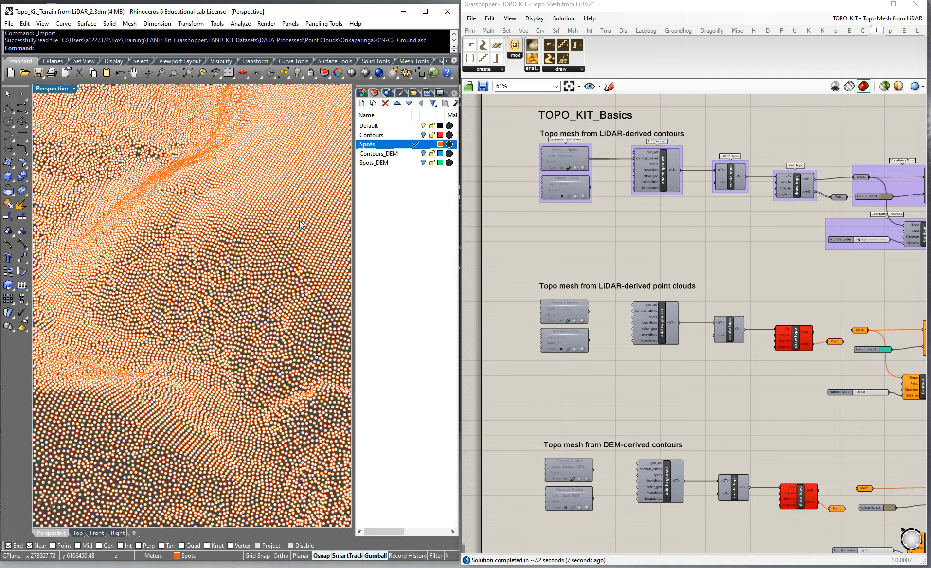
scroll(181, 234, up, 5)
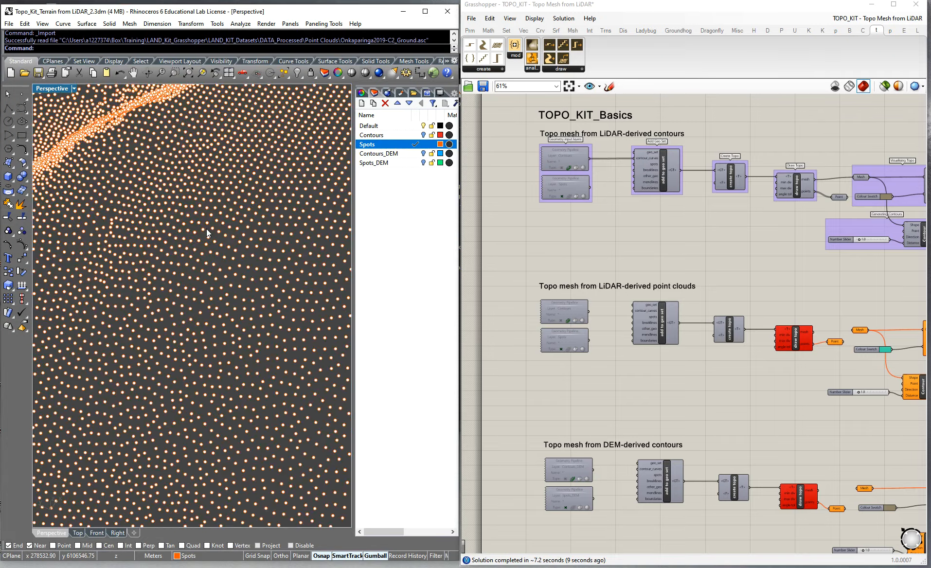
scroll(207, 229, up, 2)
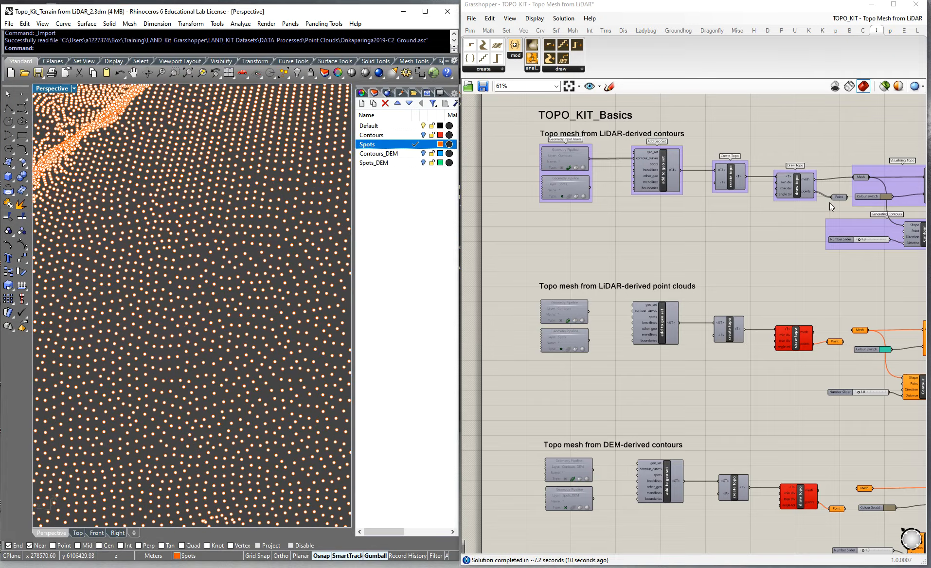
Enable the preview of the Point parameter in the LiDAR-derived contours group and compare its points with the imported spots in Rhino
scroll(841, 197, up, 1)
middle_click(842, 197)
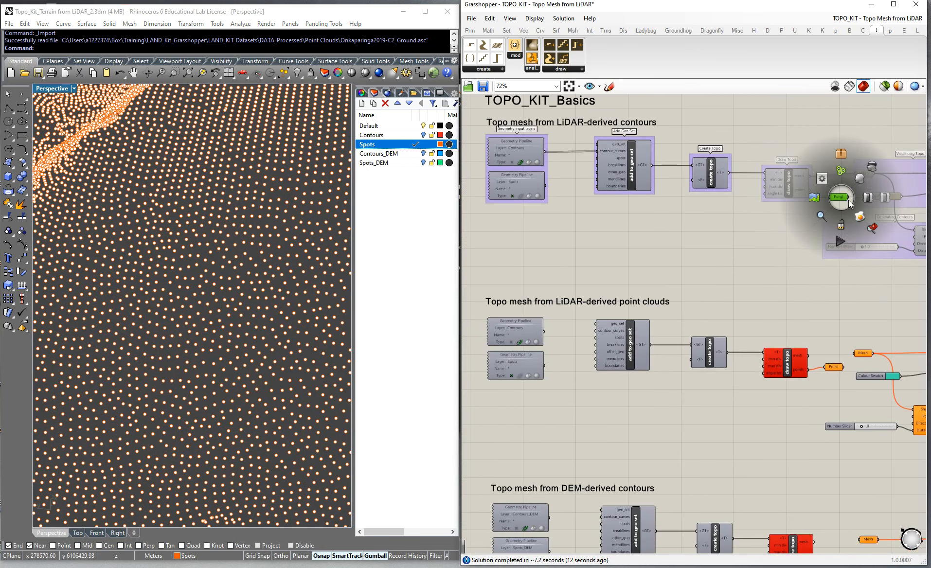
click(864, 177)
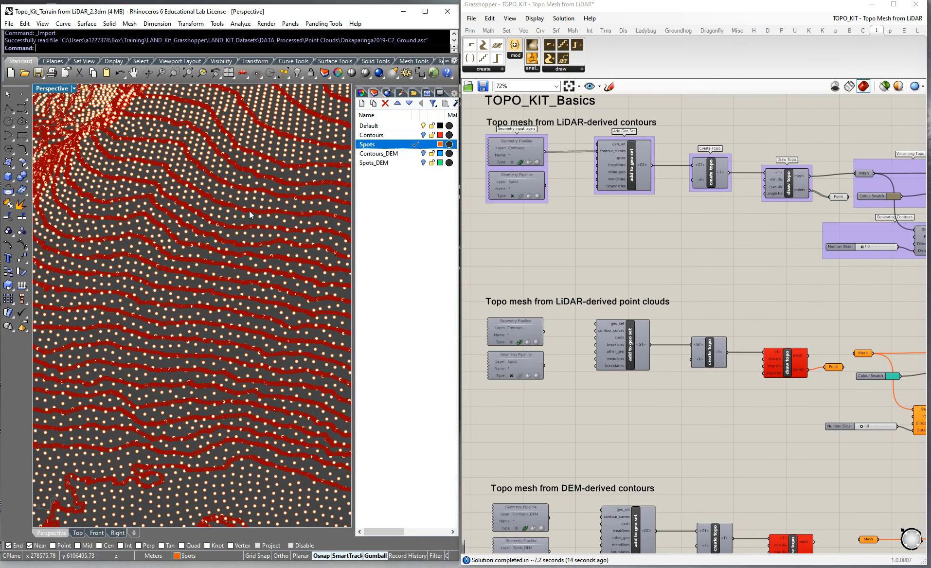
scroll(241, 211, up, 2)
right_drag(171, 210, 173, 224)
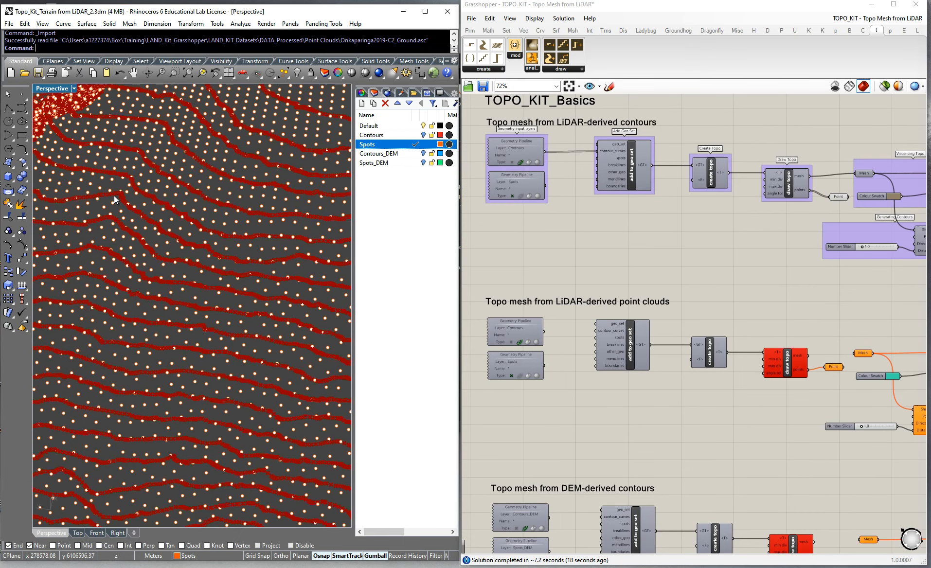
right_drag(206, 299, 179, 286)
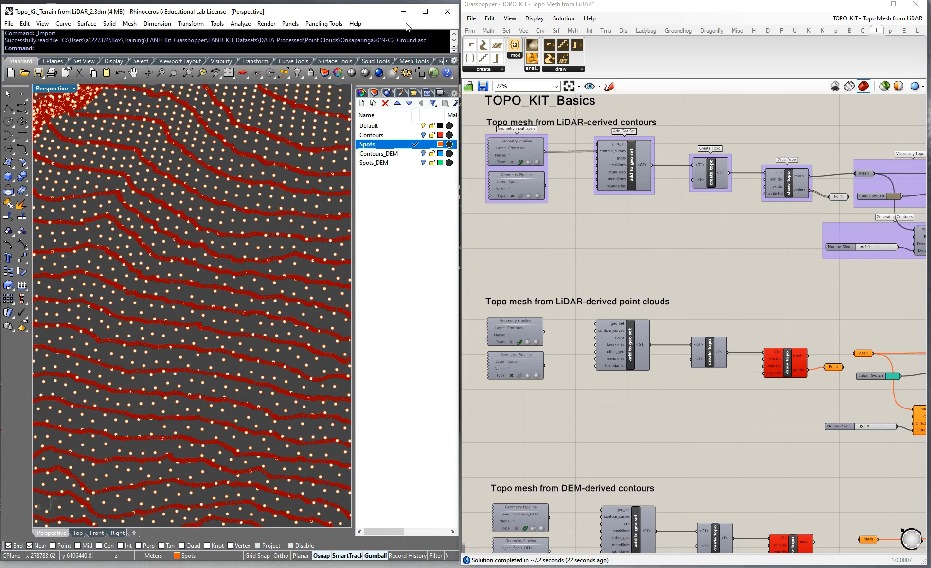
Switch to OneNote and sketch a cluster of scattered points beside the TIN drawing
key(alt+Tab)
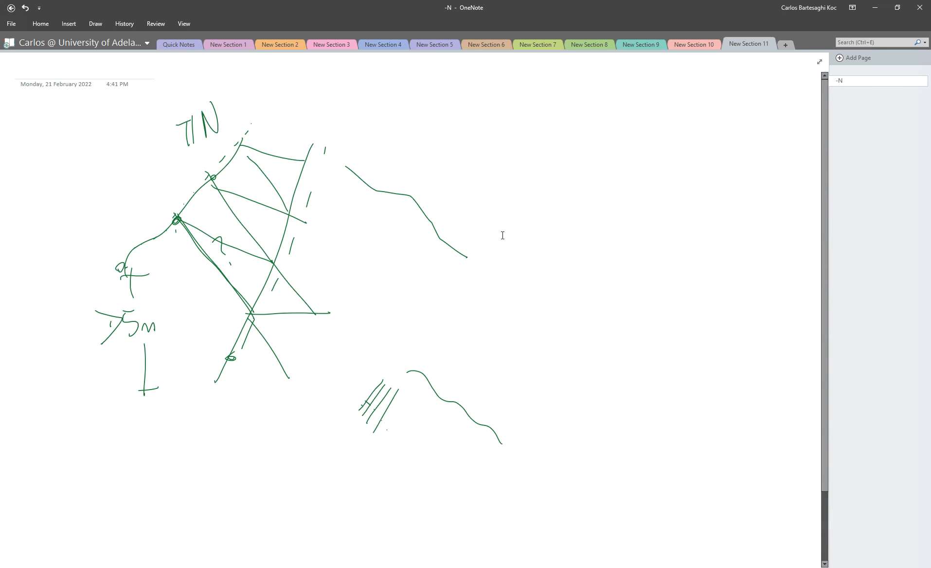
drag(539, 312, 557, 299)
drag(559, 268, 562, 269)
click(587, 279)
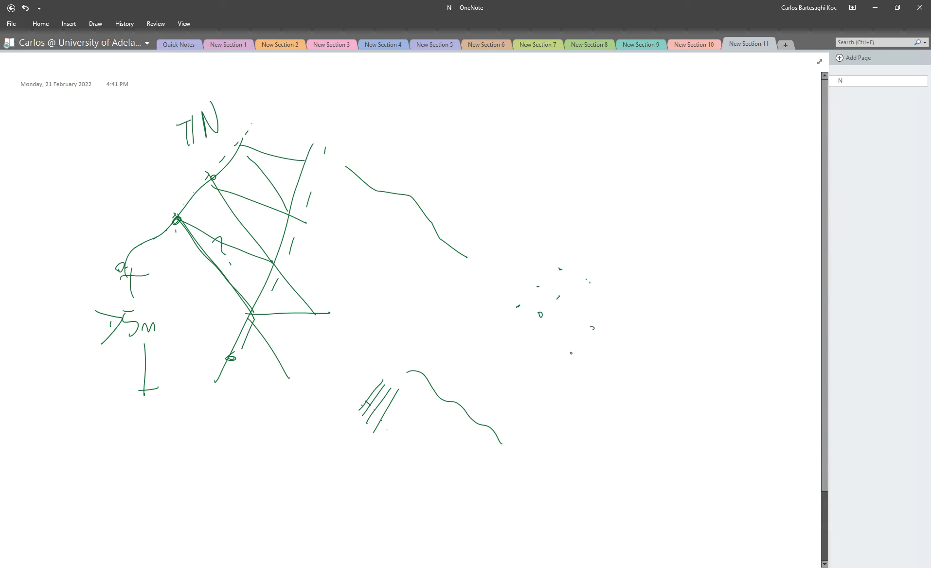
Connect the scattered points beside the TIN drawing with lines to sketch a triangulated network
mouse_move(521, 309)
mouse_down()
mouse_move(546, 312)
mouse_move(536, 312)
mouse_up()
drag(535, 291, 554, 301)
mouse_move(561, 296)
mouse_down()
mouse_move(546, 318)
mouse_move(585, 331)
mouse_move(565, 342)
mouse_move(590, 278)
mouse_up()
drag(586, 279, 586, 331)
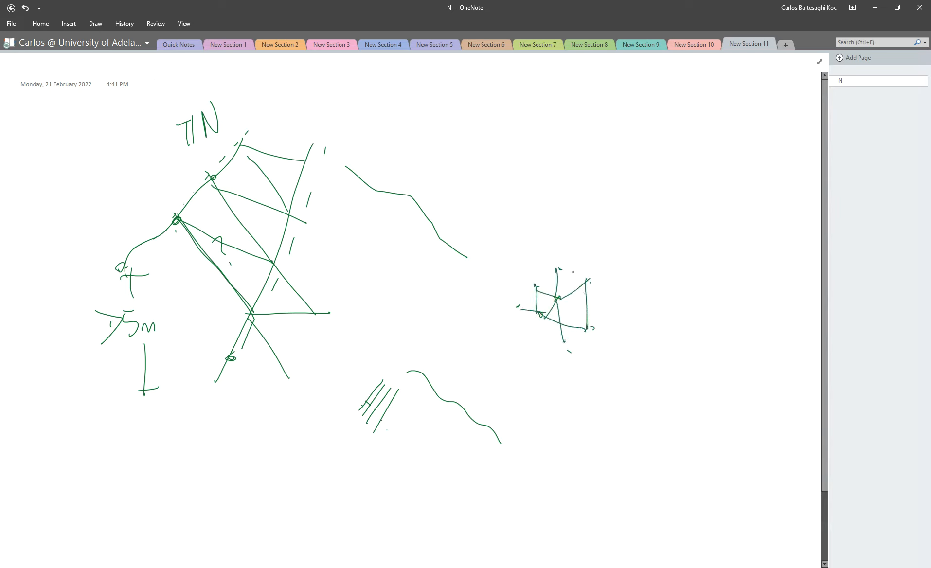
drag(563, 267, 590, 278)
Sketch a smooth wavy profile line and a jagged angular line below it, beside the triangulated points
drag(586, 227, 656, 320)
click(661, 415)
drag(613, 336, 654, 424)
mouse_move(647, 417)
mouse_down()
mouse_move(729, 387)
mouse_move(754, 450)
mouse_up()
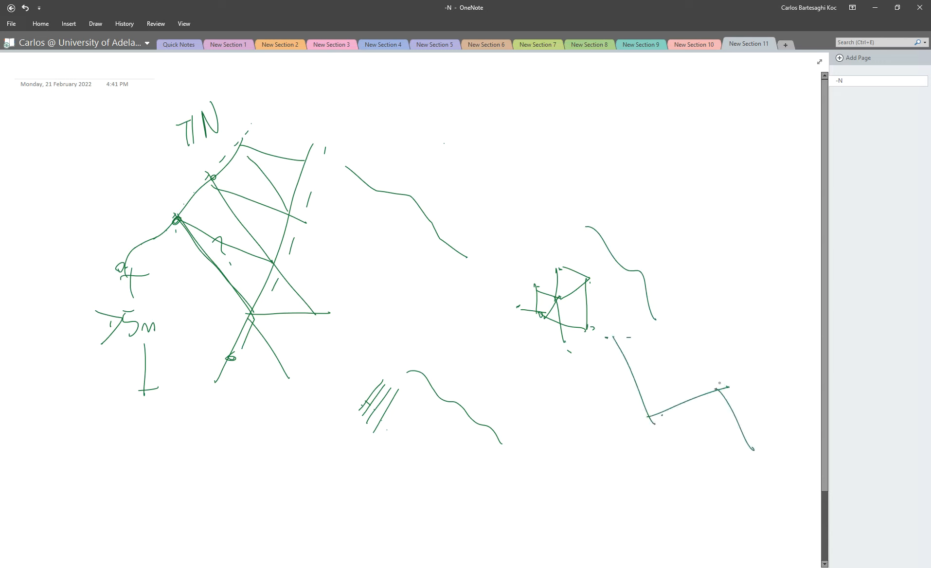
Return to Rhino and Grasshopper and turn off the preview of the Point parameter in the LiDAR-derived contours group
click(875, 8)
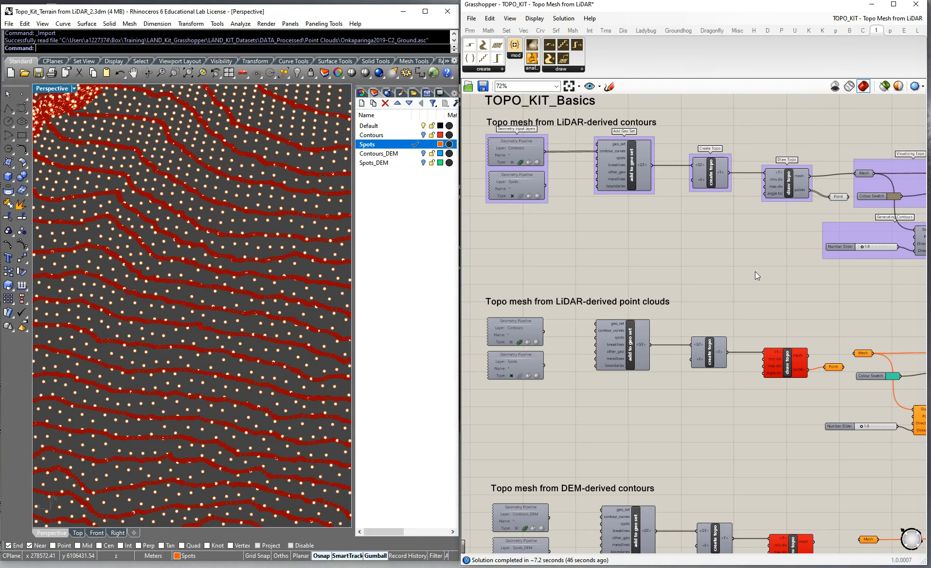
click(839, 197)
middle_click(841, 199)
click(872, 169)
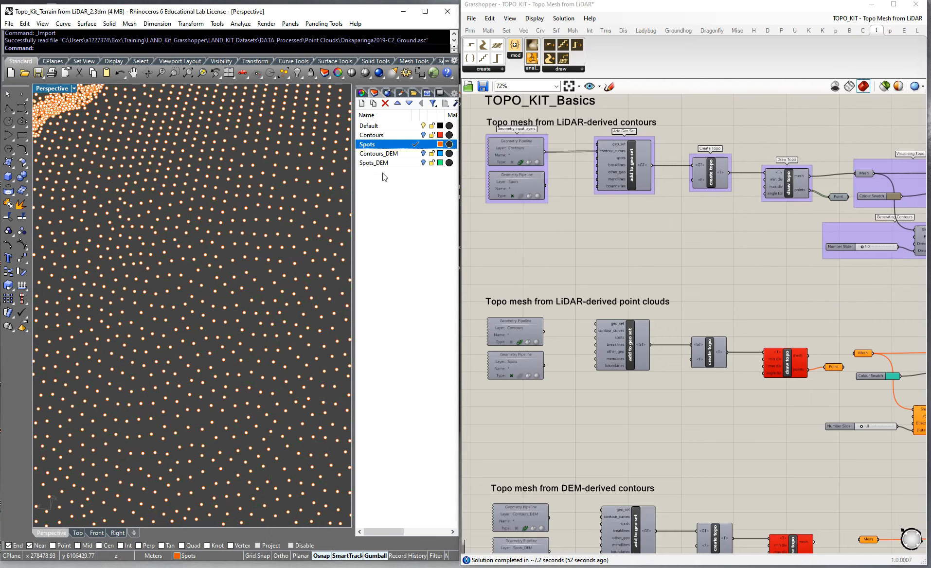
Connect the Spots Geometry Pipeline to the spots input of add to geo set in the LiDAR-derived point clouds group
scroll(510, 362, up, 4)
click(522, 353)
click(633, 370)
mouse_move(553, 346)
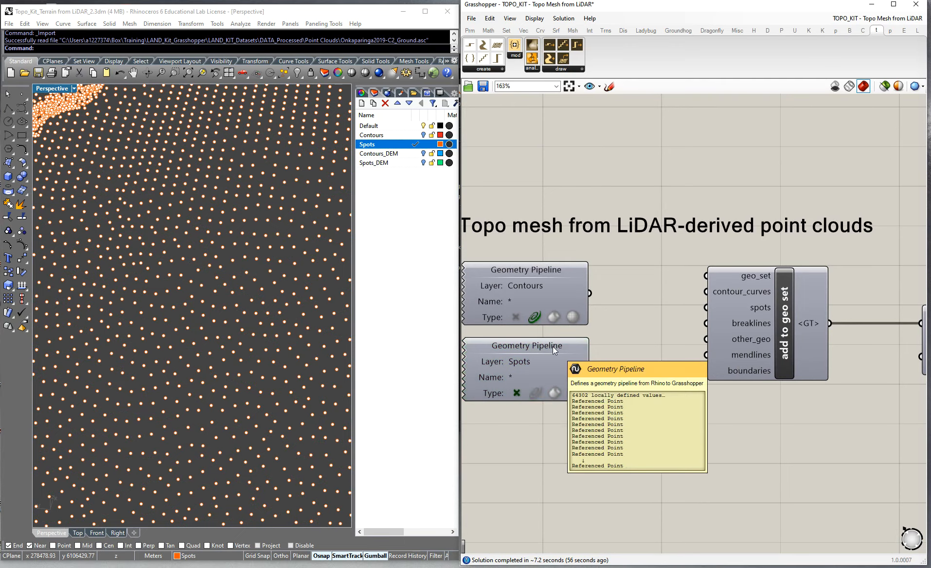
scroll(554, 347, down, 2)
scroll(237, 267, down, 4)
scroll(237, 266, down, 3)
scroll(237, 267, up, 3)
scroll(544, 358, up, 2)
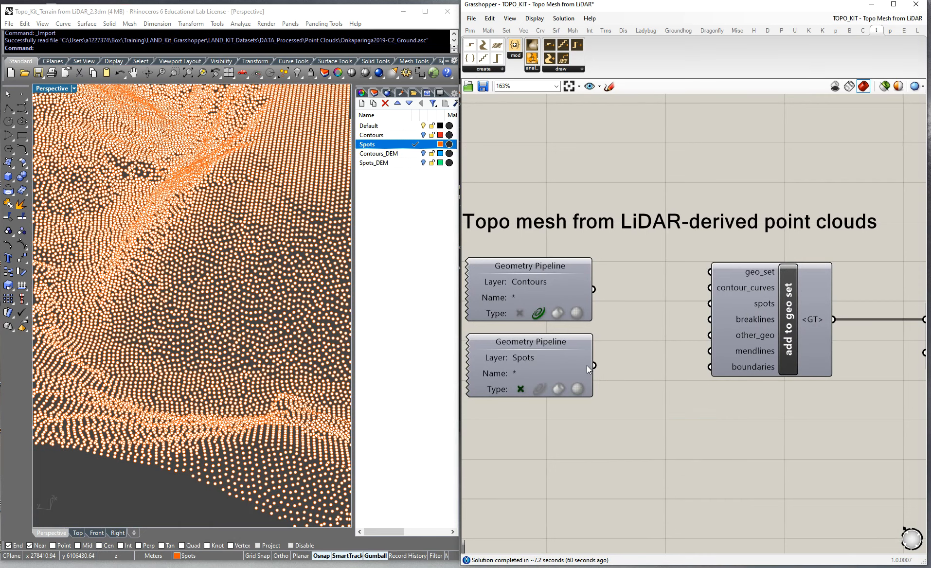
scroll(625, 361, down, 5)
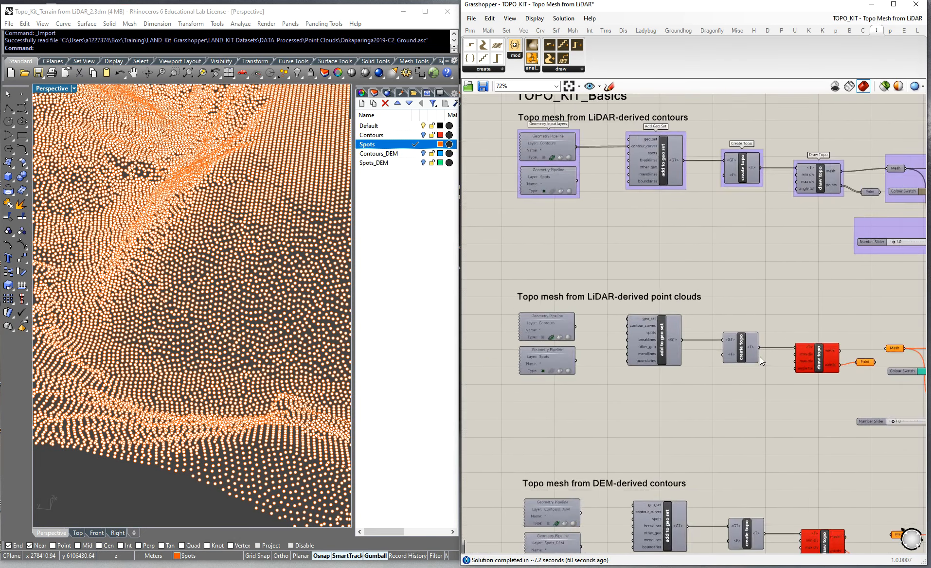
drag(543, 361, 604, 329)
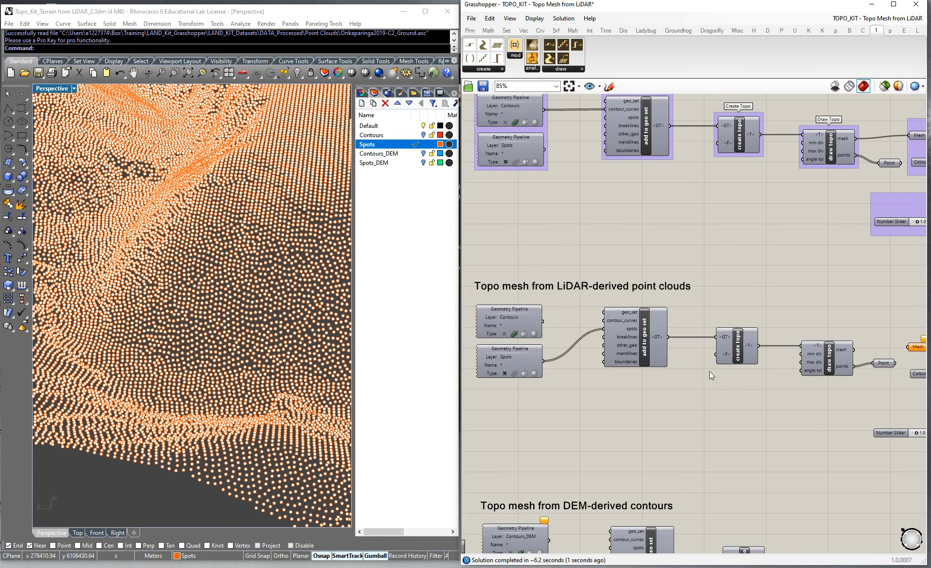
Make Default the current Rhino layer and hide the Spots layer
scroll(181, 165, down, 5)
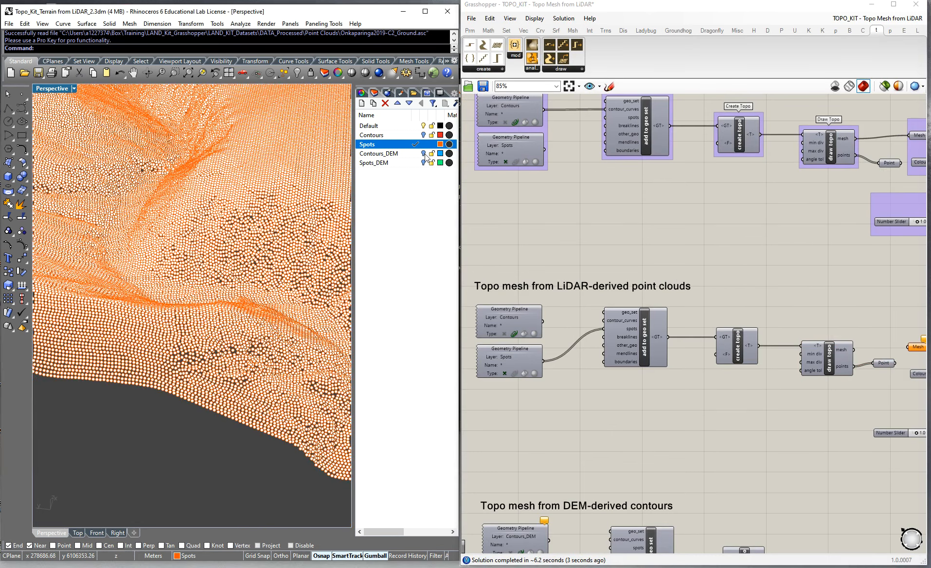
click(400, 125)
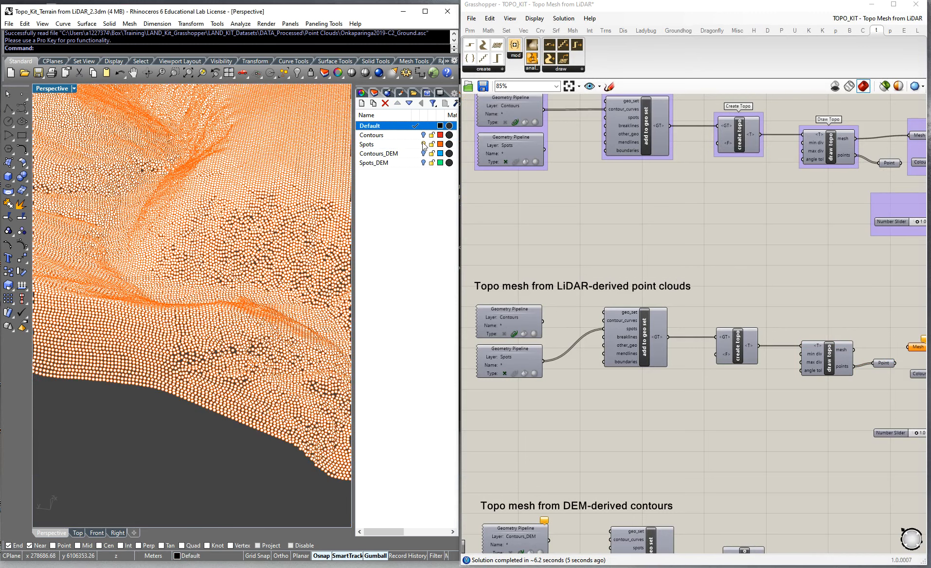
click(423, 145)
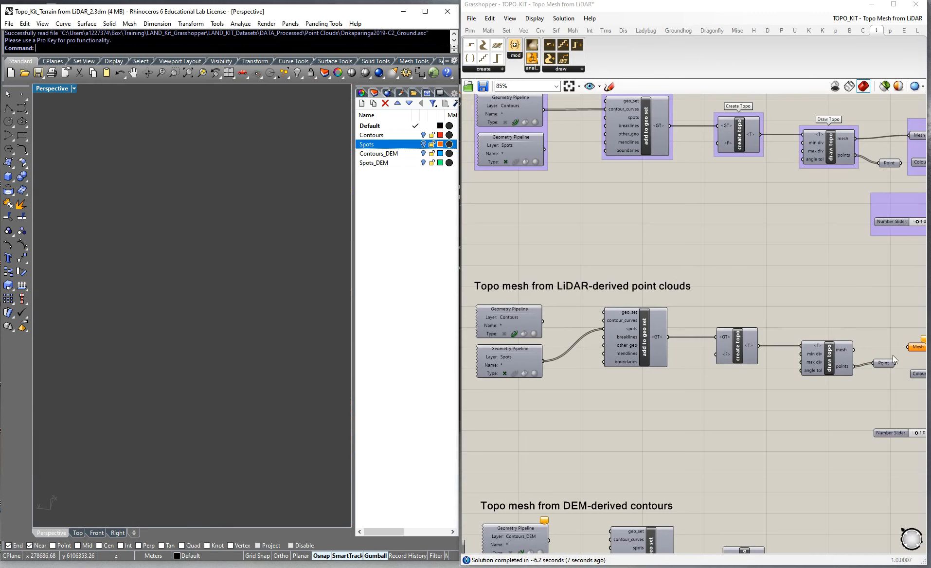
Connect the draw topo mesh output to the Mesh parameter in the point clouds group and enable the parameter's preview
scroll(890, 354, down, 2)
scroll(885, 353, up, 4)
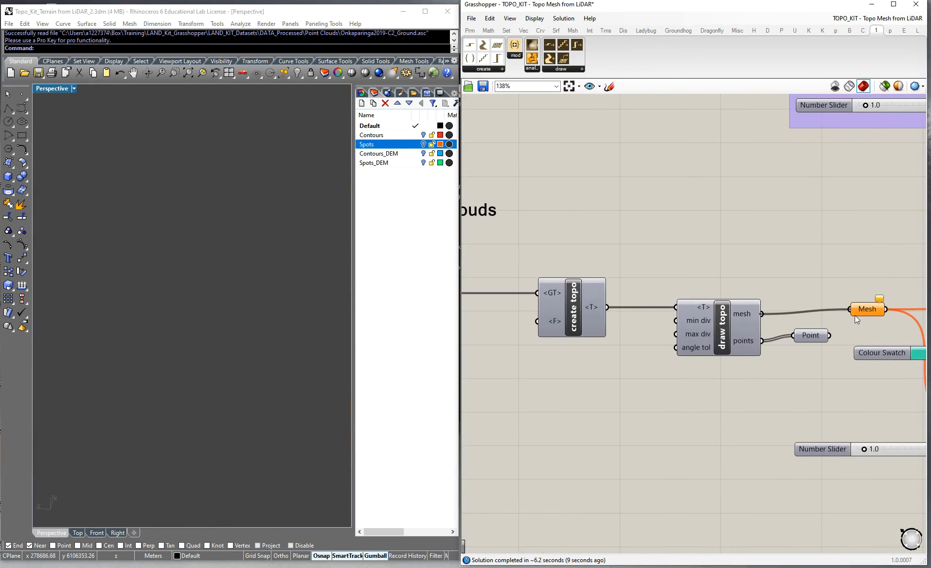
middle_click(870, 309)
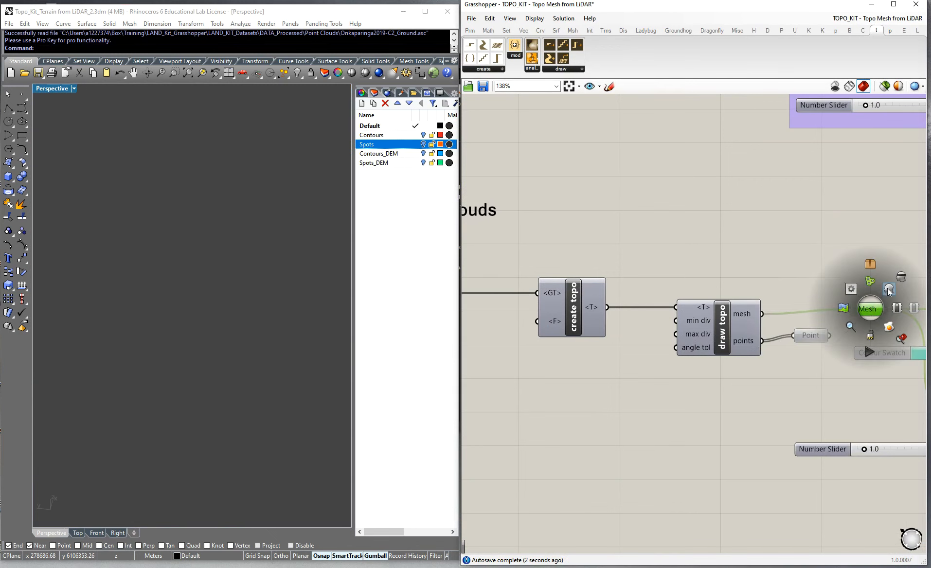
click(889, 290)
scroll(129, 279, down, 3)
scroll(192, 214, up, 6)
right_drag(191, 213, 118, 314)
scroll(214, 270, down, 3)
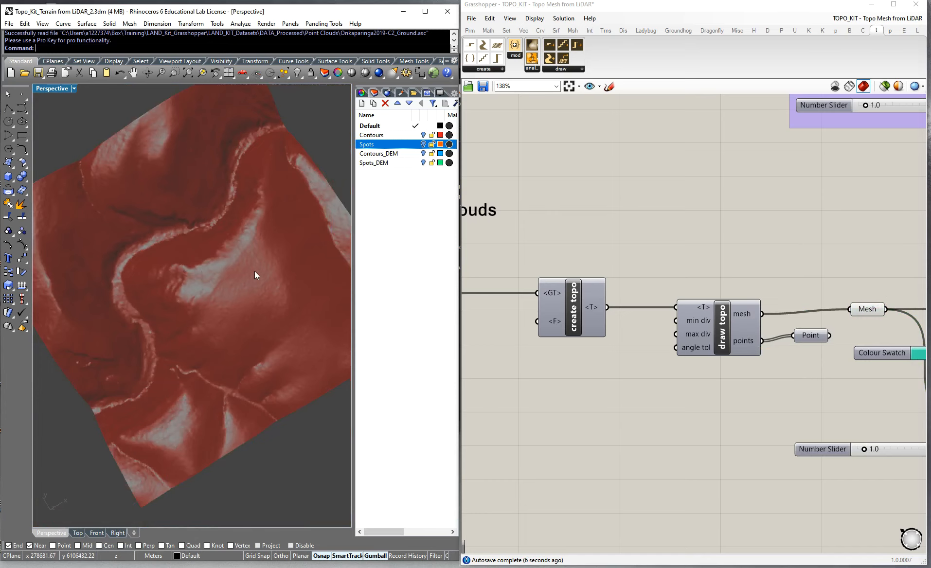
right_drag(256, 276, 332, 258)
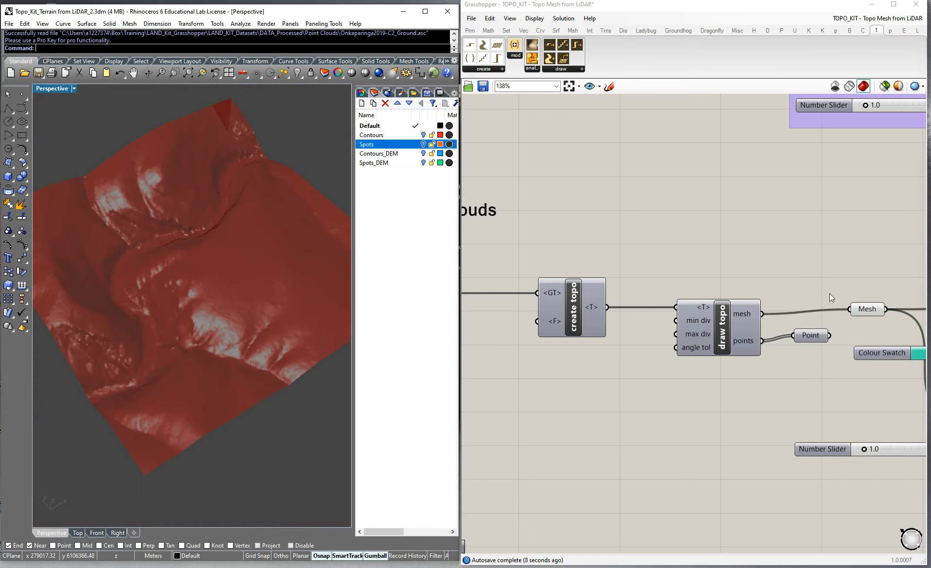
Enable the Custom Preview component in the LiDAR-derived point clouds group and turn off the preview of its Mesh parameter
scroll(822, 280, down, 4)
scroll(817, 270, up, 3)
right_click(839, 303)
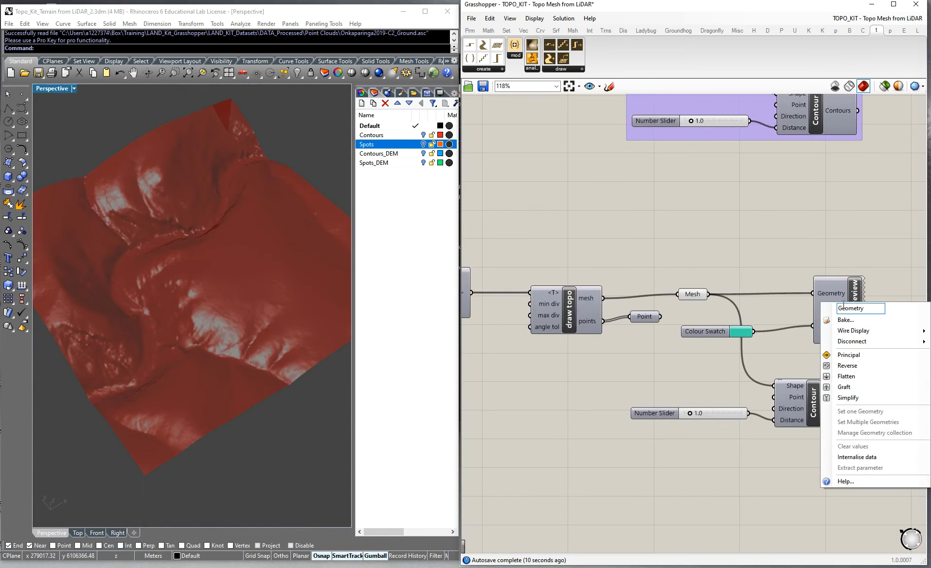
click(847, 291)
click(834, 304)
right_click(835, 300)
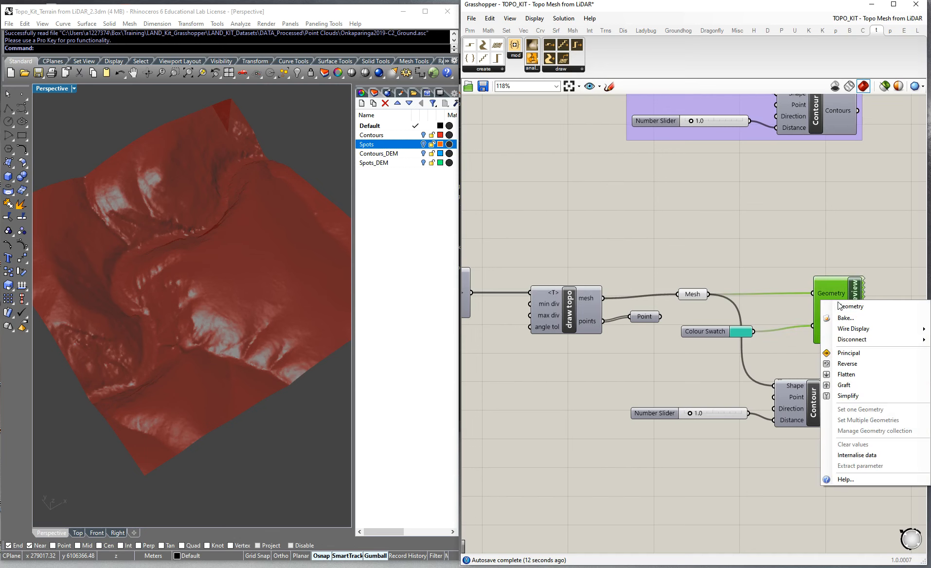
middle_click(832, 297)
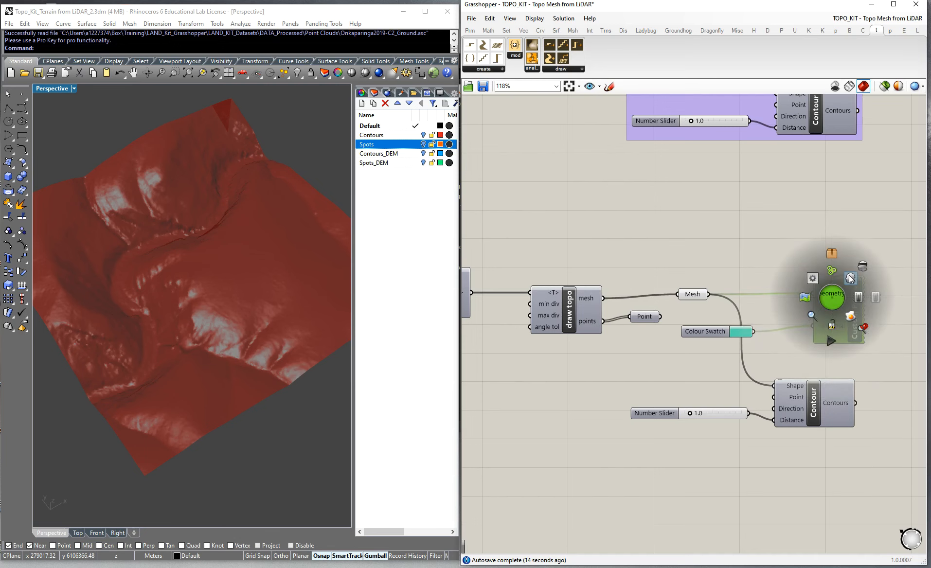
click(850, 277)
click(691, 294)
middle_click(691, 296)
click(710, 274)
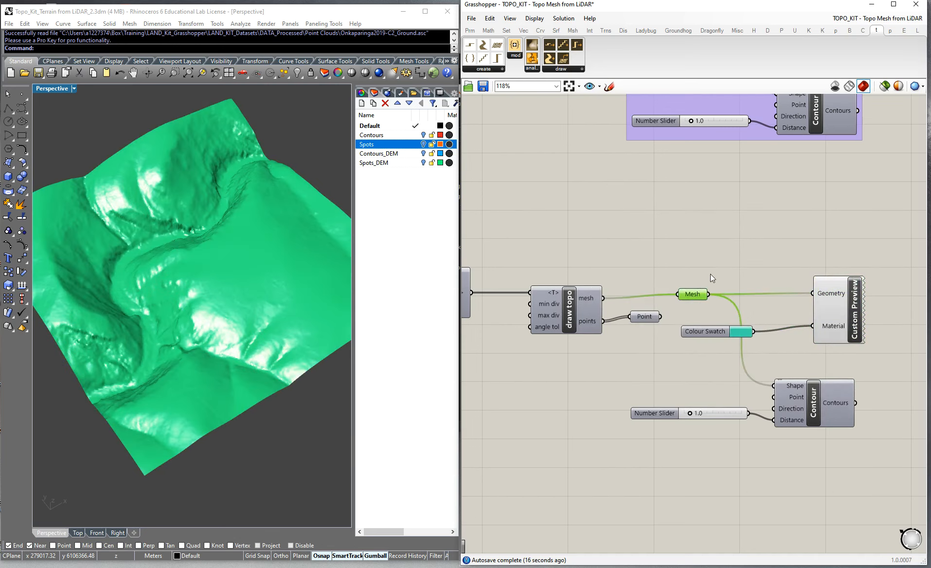
right_drag(151, 292, 195, 267)
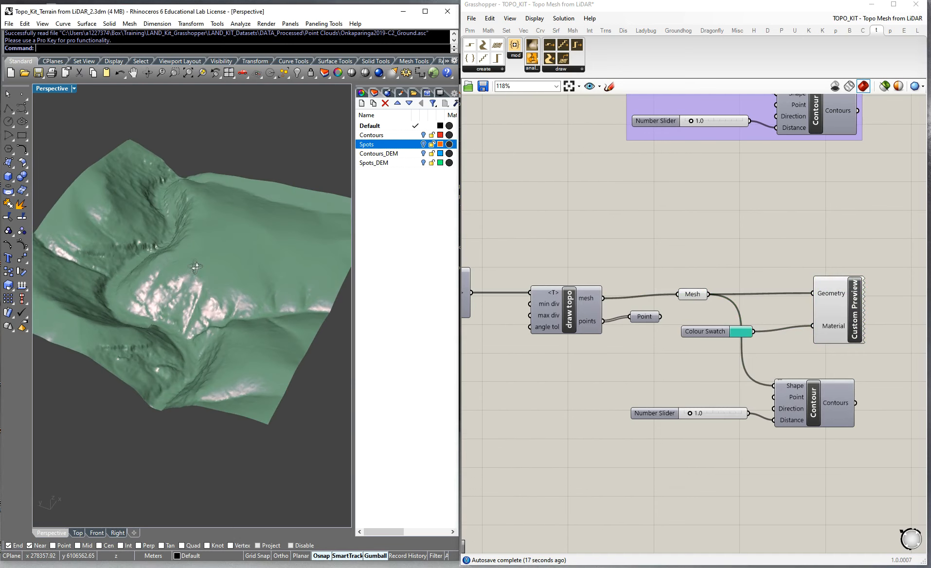
Enable the Custom Preview in the LiDAR-derived contours group and compare the two terrain meshes in Rhino
scroll(717, 212, down, 4)
scroll(786, 114, up, 4)
middle_click(727, 169)
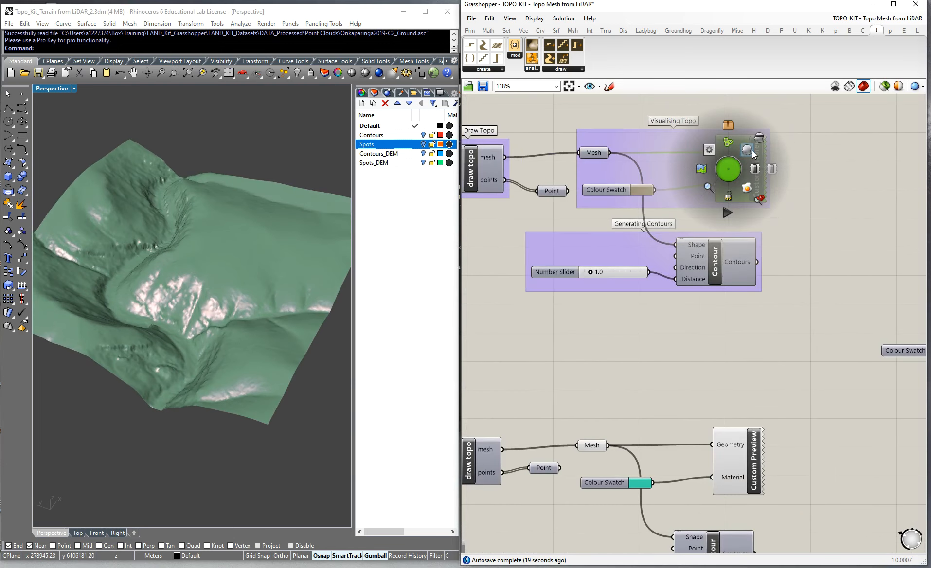
click(751, 152)
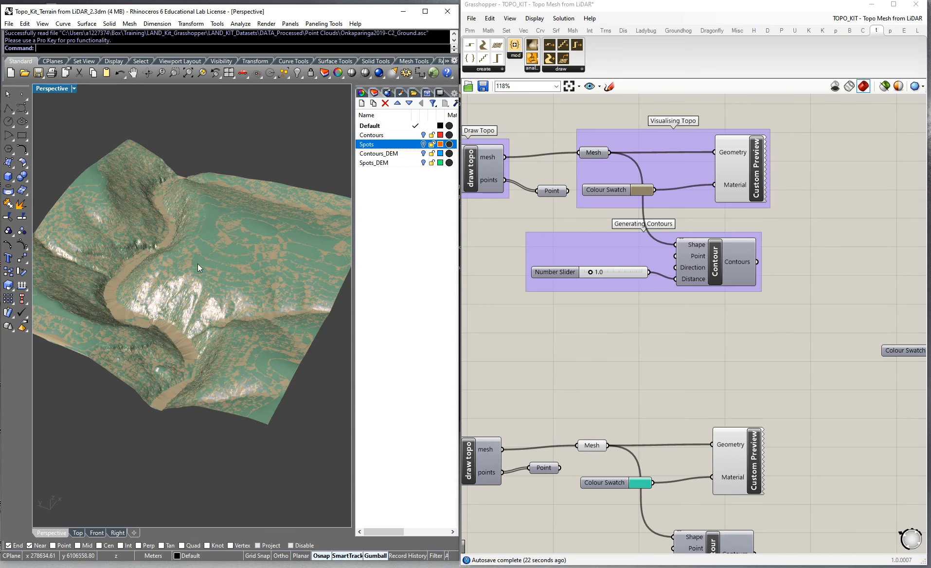
scroll(141, 270, up, 8)
scroll(186, 282, down, 6)
right_drag(126, 287, 70, 284)
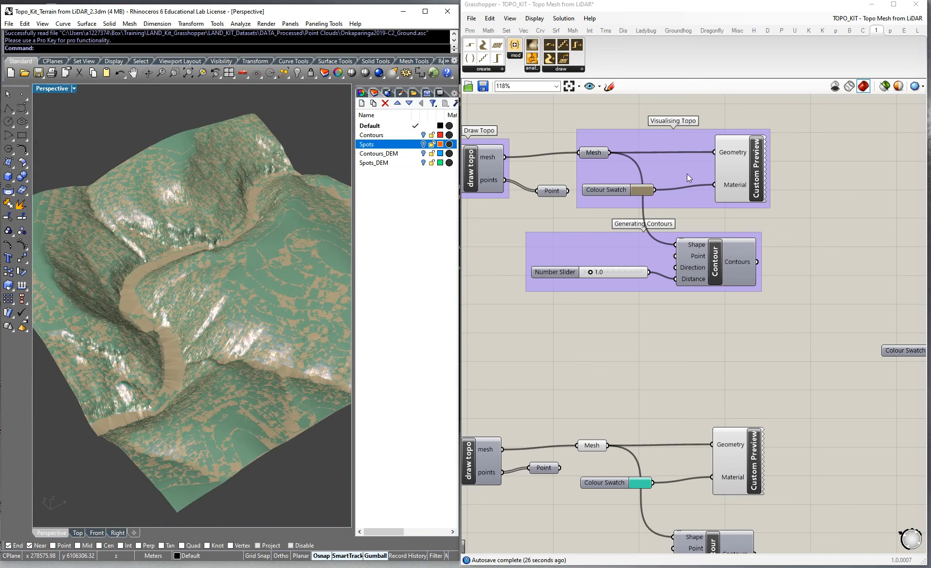
Set the Colour Swatch of the LiDAR-derived contours group to orange and compare the overlapping meshes up close
click(645, 193)
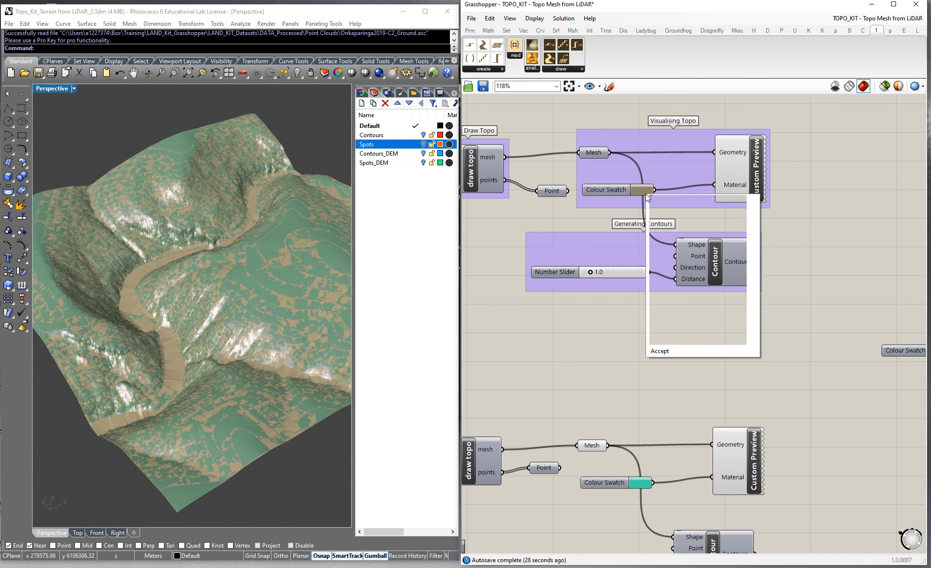
click(680, 232)
click(802, 272)
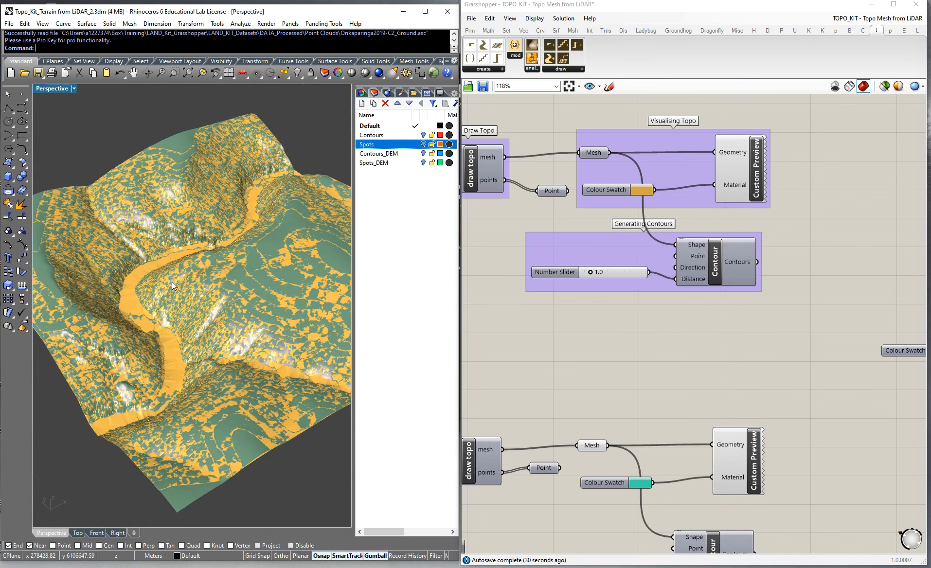
scroll(172, 282, down, 5)
scroll(145, 304, up, 3)
scroll(108, 289, up, 5)
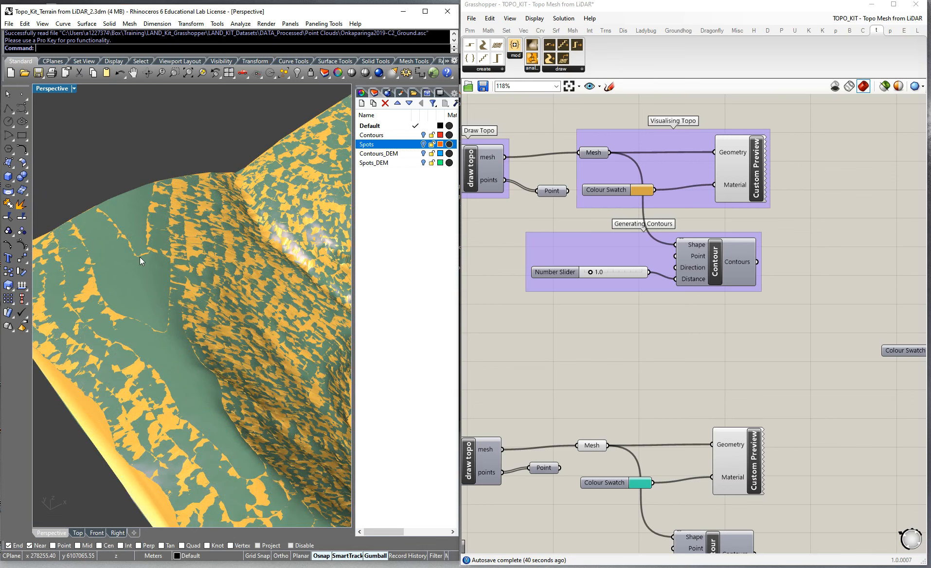
scroll(584, 396, down, 3)
scroll(608, 406, up, 2)
scroll(128, 279, up, 4)
Enable the preview of the Point parameter in the point clouds group and examine its points against the two meshes
click(541, 414)
middle_click(539, 413)
click(558, 390)
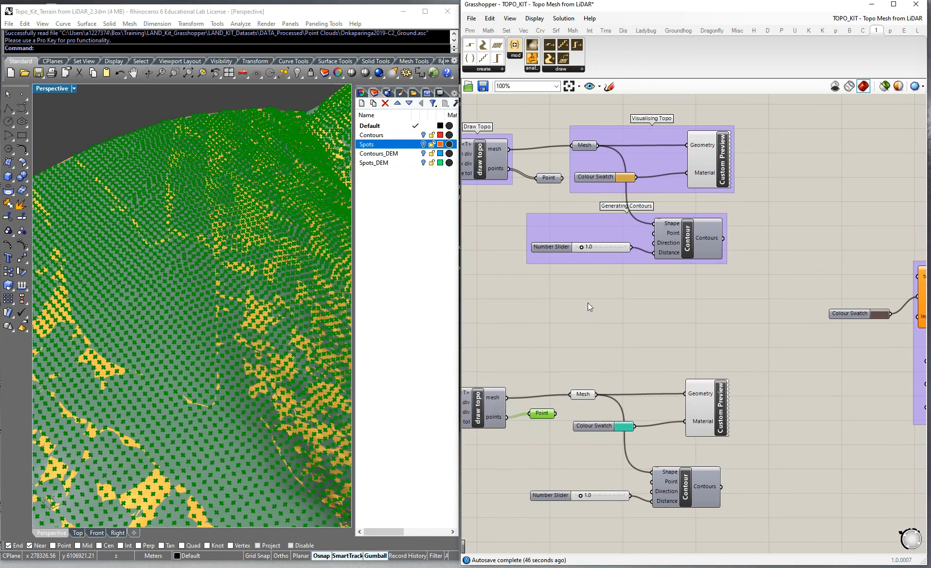
scroll(139, 280, up, 3)
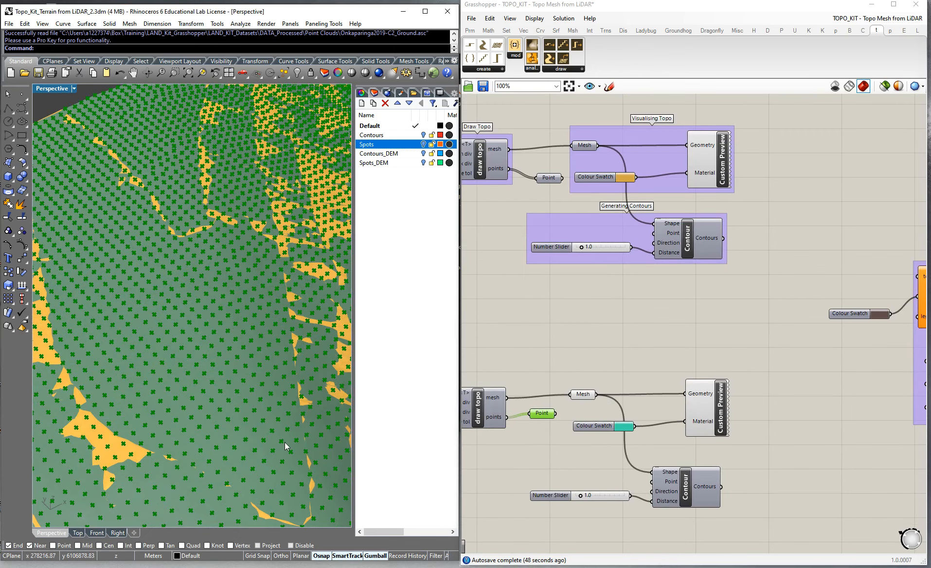
right_drag(281, 438, 156, 165)
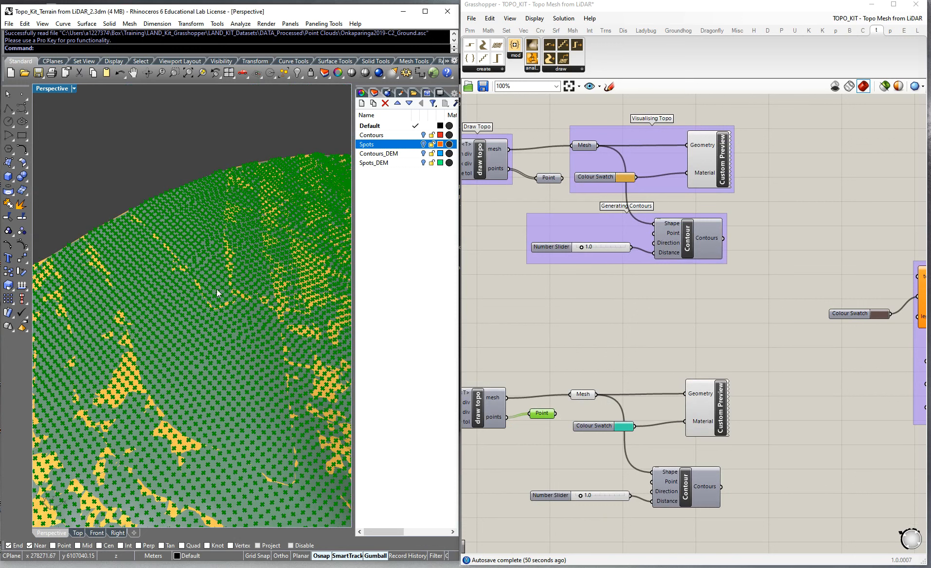
Turn off the previews of the point clouds group's Point parameter and the contours group's Custom Preview
middle_click(546, 418)
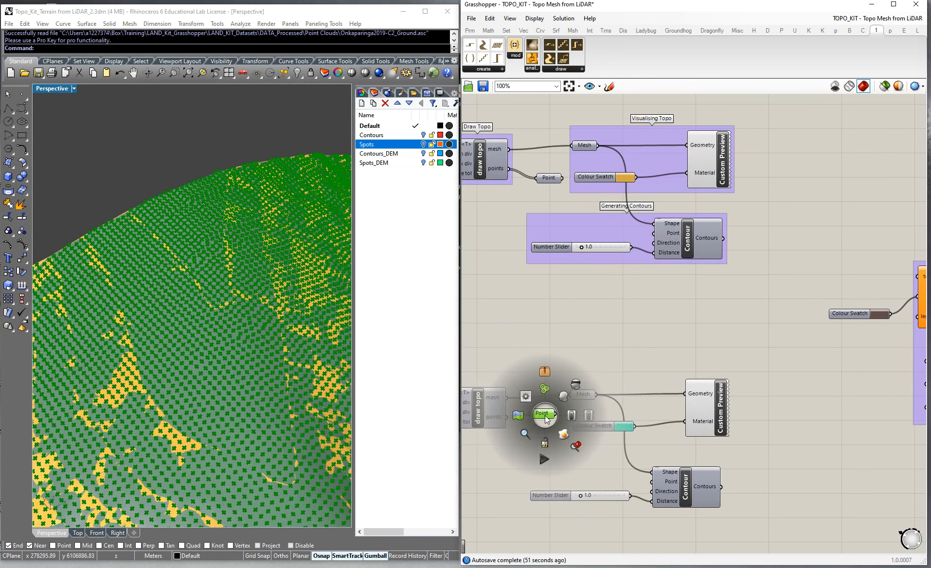
click(563, 396)
click(602, 331)
middle_click(696, 156)
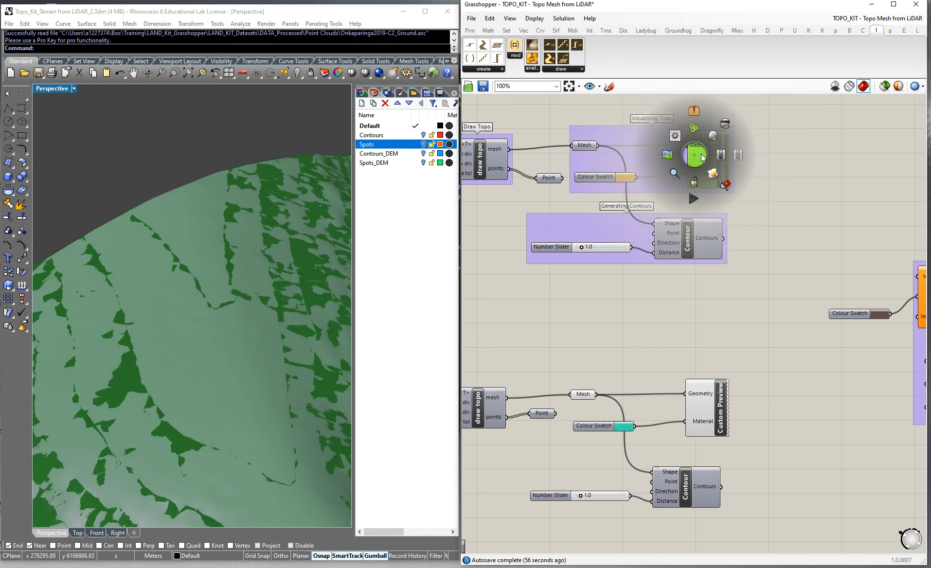
click(724, 127)
Examine the terrain mesh built from the LiDAR point cloud from several angles and distances in Rhino
scroll(148, 259, down, 15)
scroll(191, 252, up, 12)
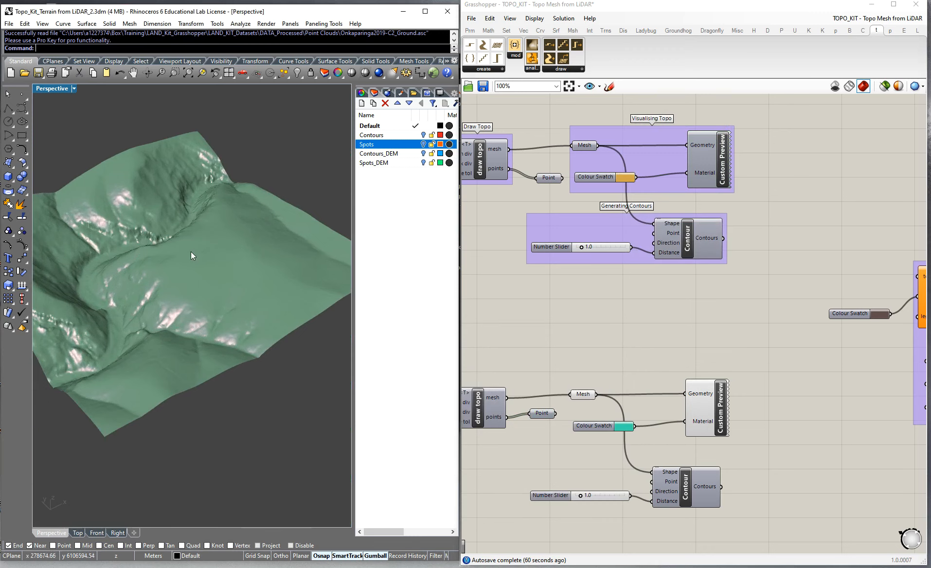
scroll(135, 288, down, 5)
right_drag(156, 292, 113, 278)
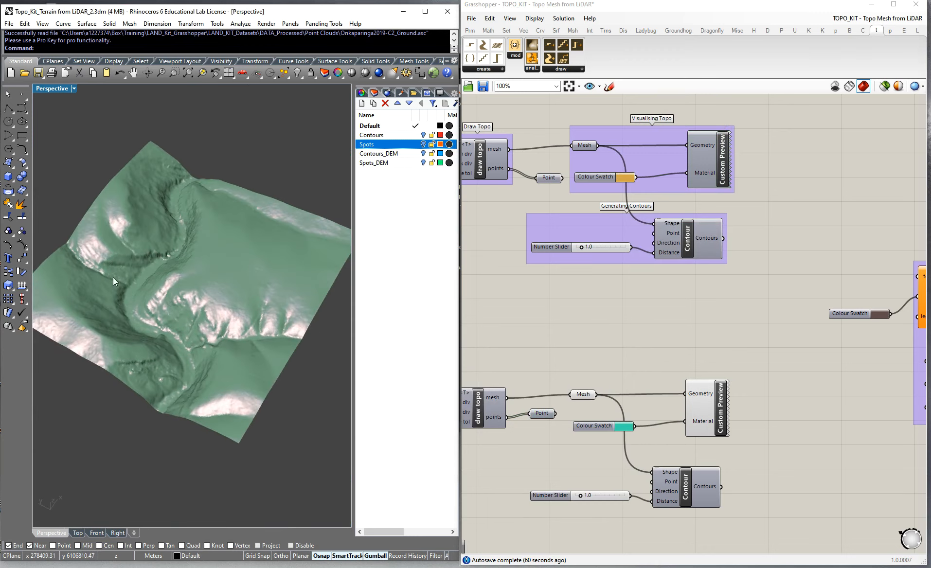
scroll(113, 277, up, 4)
scroll(148, 281, down, 2)
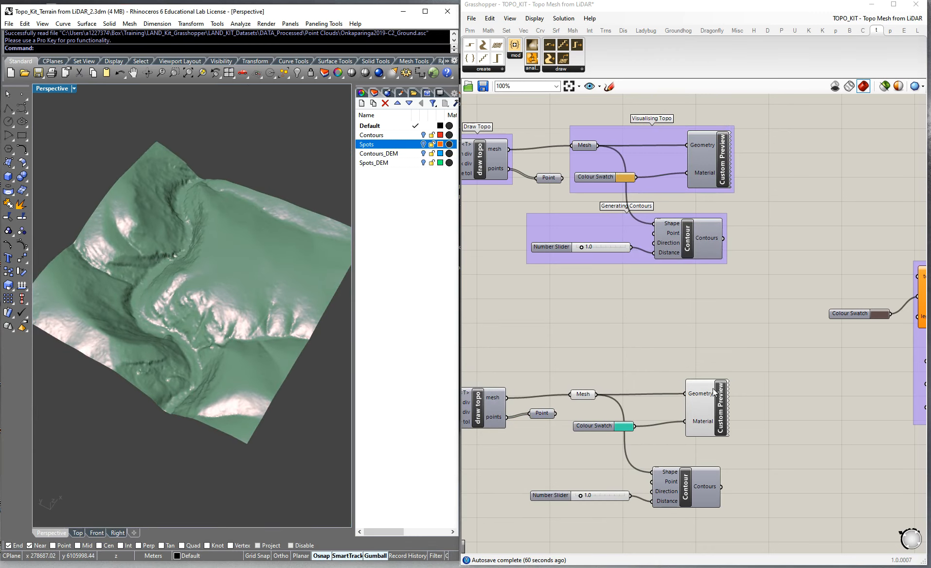
scroll(211, 314, down, 5)
scroll(212, 304, up, 5)
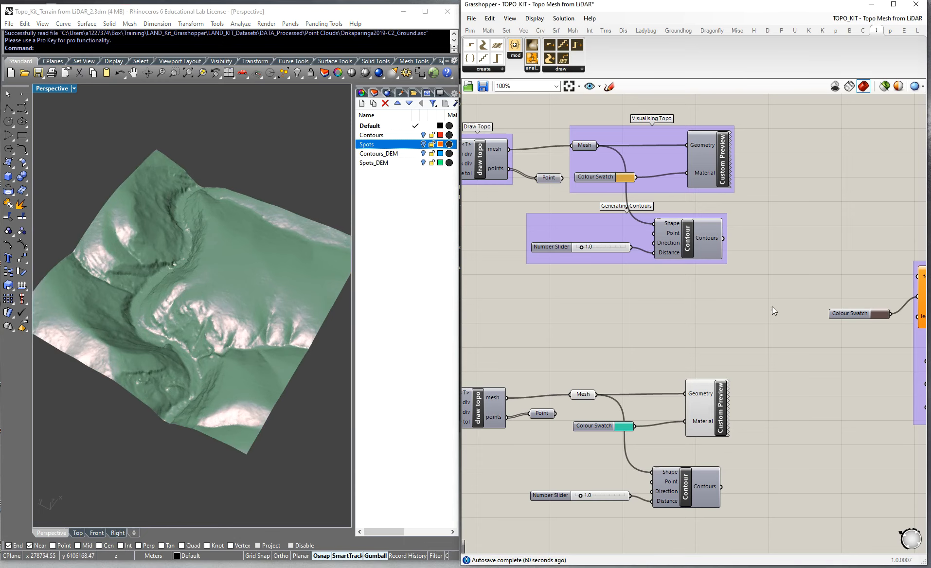
Reposition the Elevation and Slope Analysis group slightly and connect the contours group's Mesh to the elevation analysis topo mesh input
scroll(765, 316, down, 3)
scroll(886, 308, up, 2)
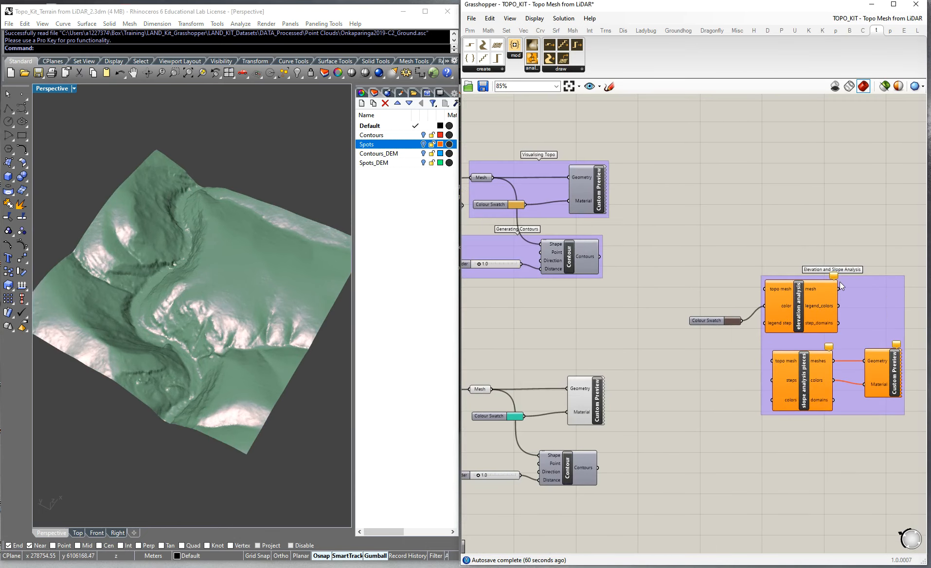
click(860, 293)
drag(859, 294, 858, 295)
click(647, 184)
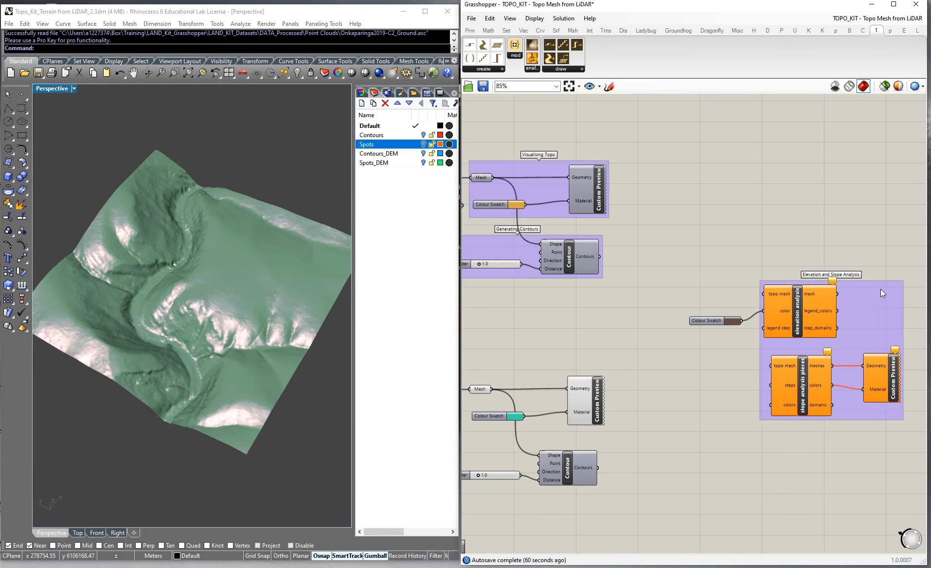
drag(512, 181, 763, 293)
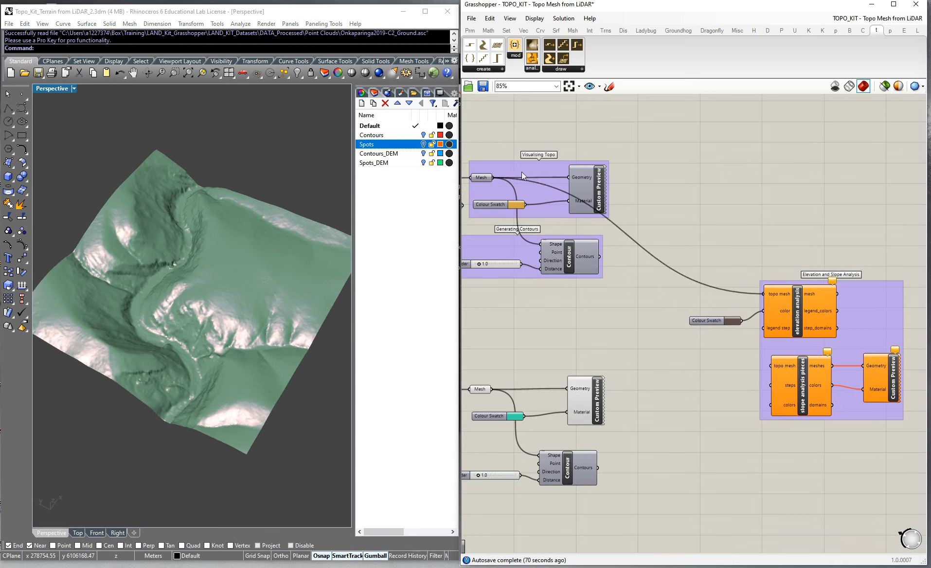
Turn off the preview of the point clouds group's Custom Preview to isolate the elevation analysis mesh
click(576, 185)
middle_click(585, 183)
click(612, 156)
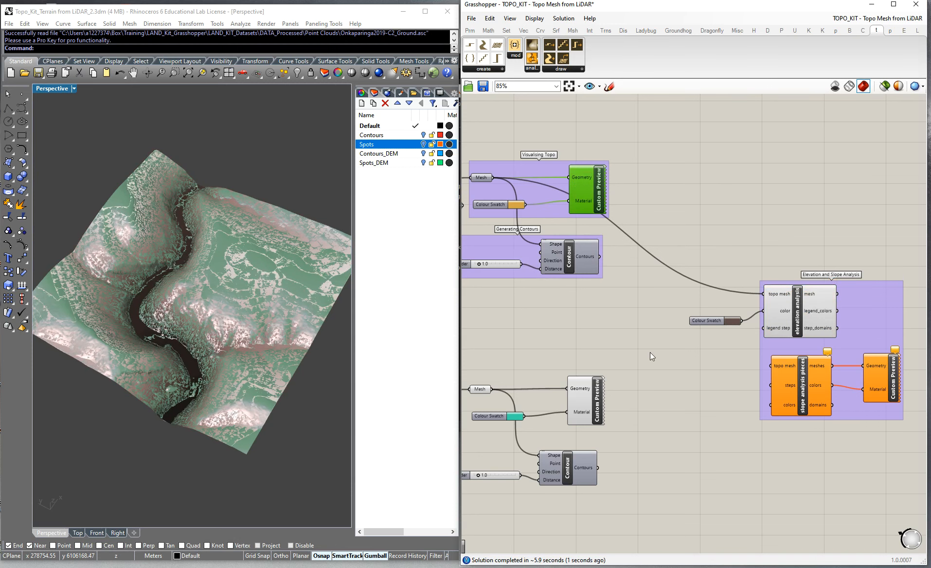
click(583, 416)
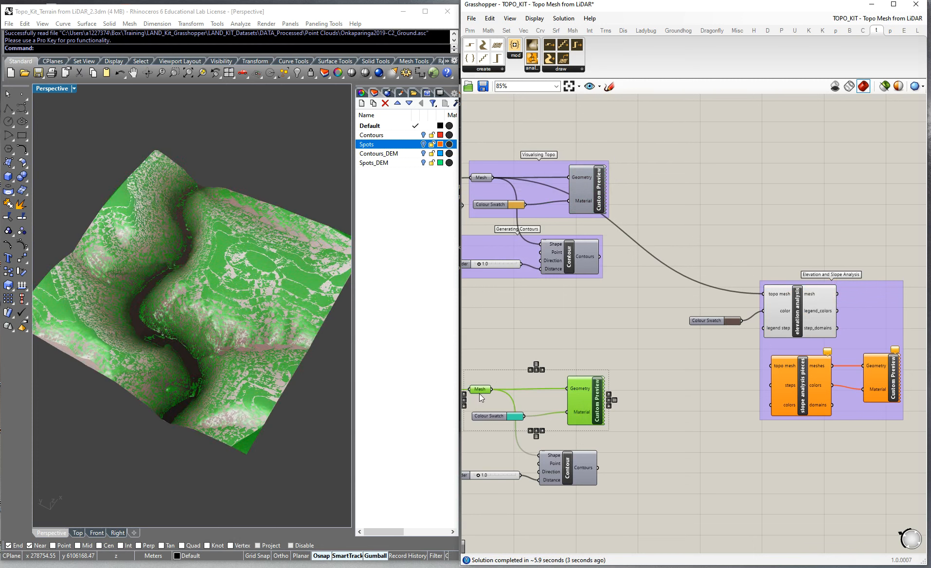
click(630, 358)
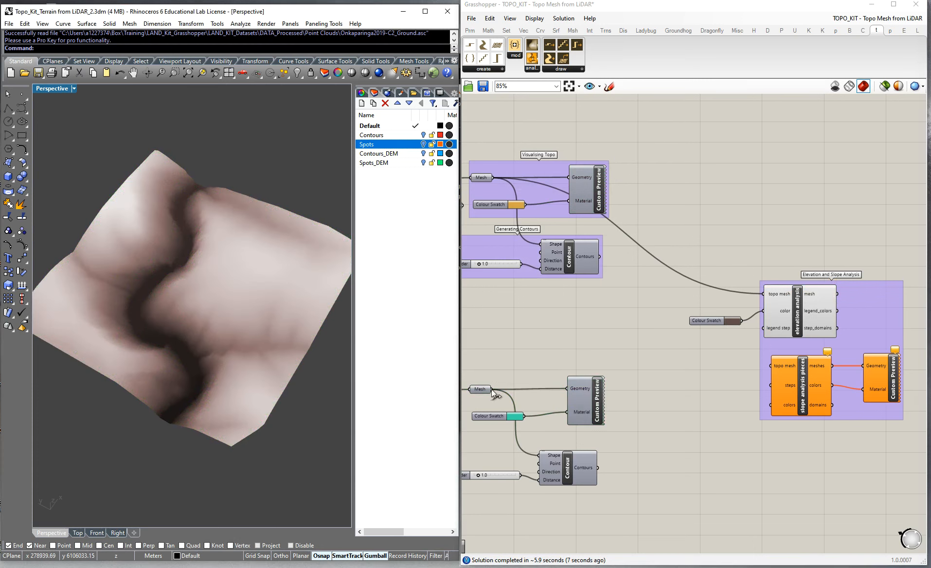
Replace the elevation analysis topo mesh input with the point clouds group's Mesh to compare the elevation colouring
scroll(182, 343, up, 3)
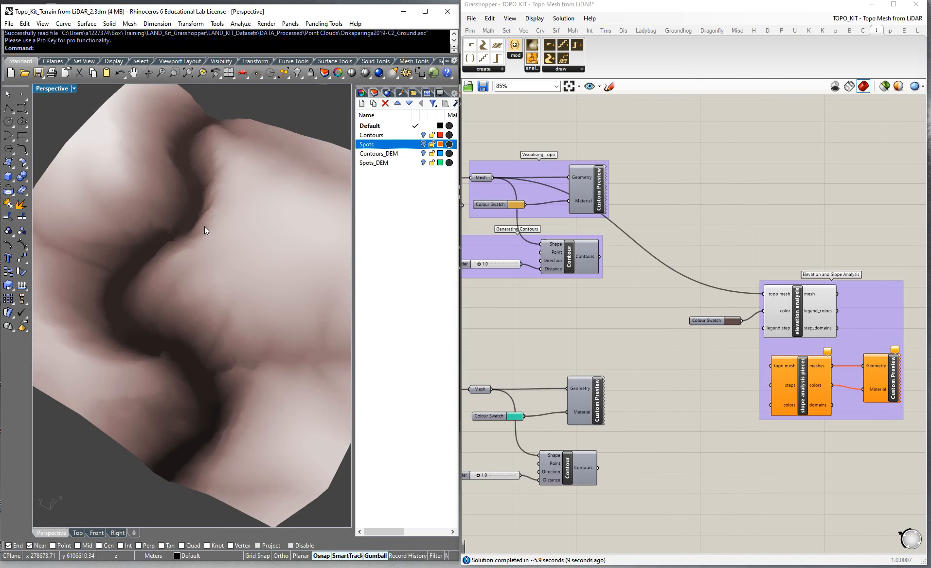
drag(491, 390, 767, 296)
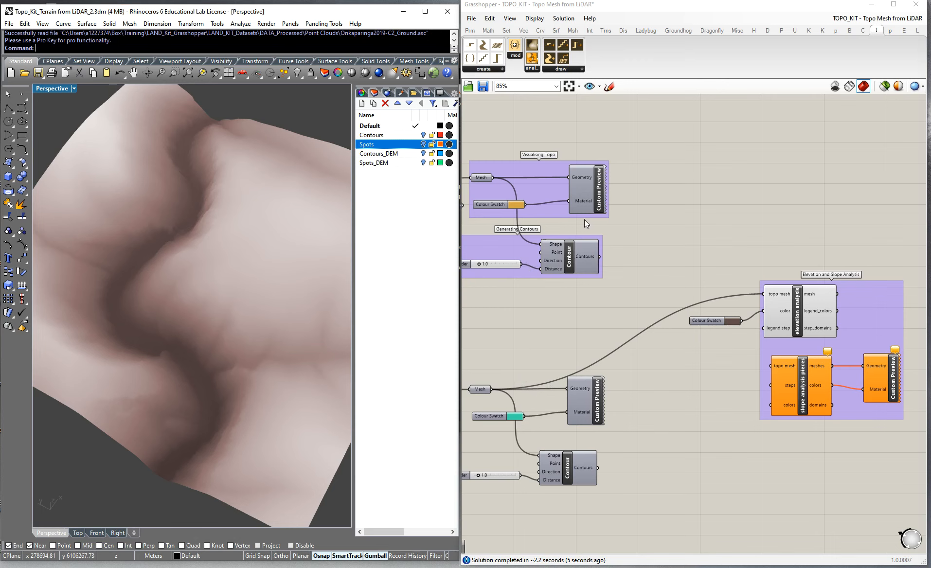
Disconnect the Mesh from the elevation analysis and connect the contours group's Mesh to the slope analysis pieces topo mesh input
right_click(765, 294)
mouse_move(796, 335)
click(888, 335)
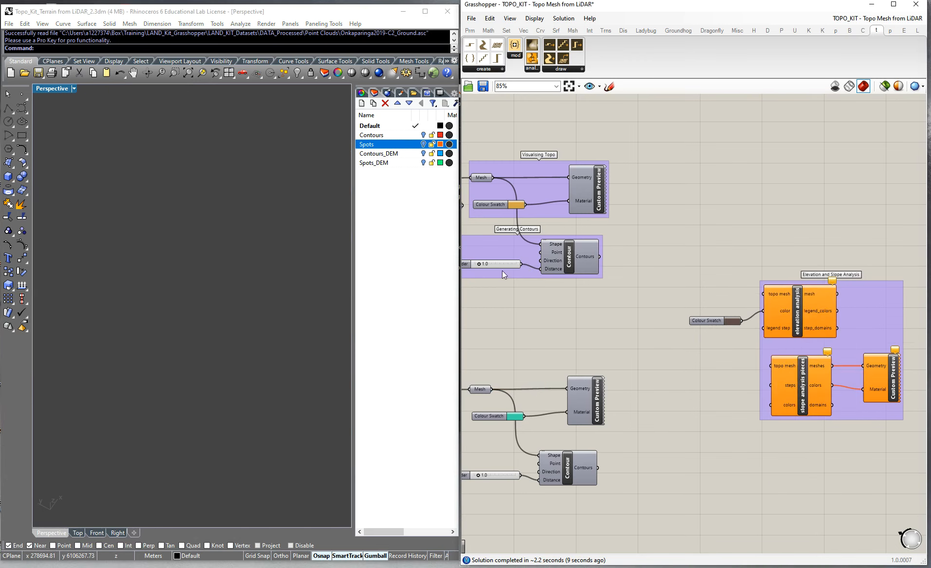
drag(493, 180, 766, 365)
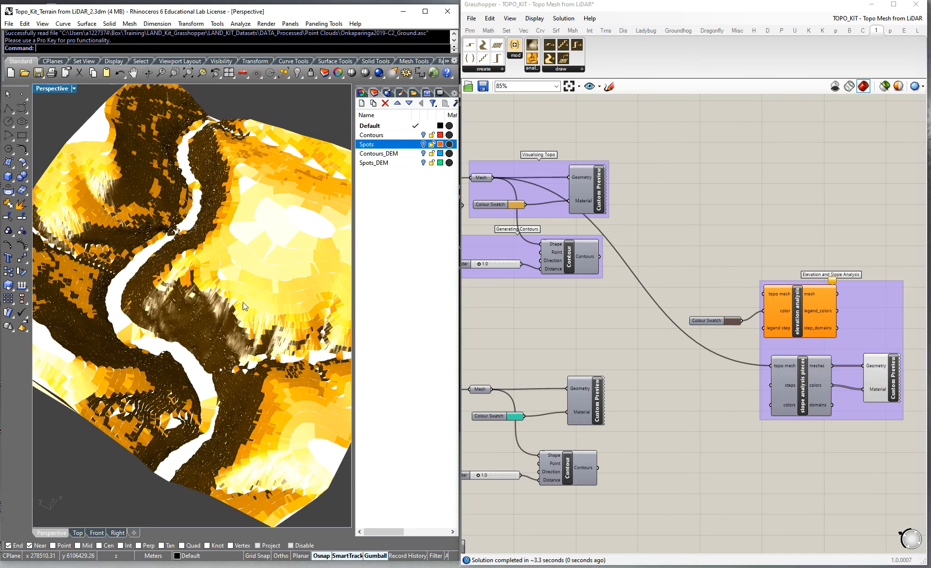
Examine the slope analysis of the contour-based mesh from several angles, close up and as a whole
right_drag(205, 279, 236, 267)
scroll(227, 281, up, 5)
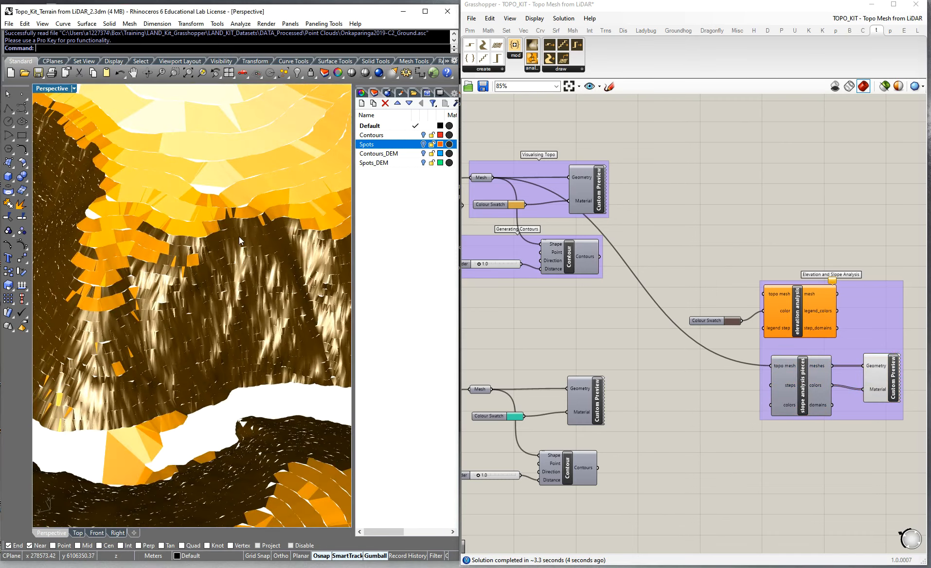
scroll(231, 284, down, 8)
right_drag(228, 214, 137, 238)
scroll(128, 236, down, 5)
scroll(136, 235, up, 2)
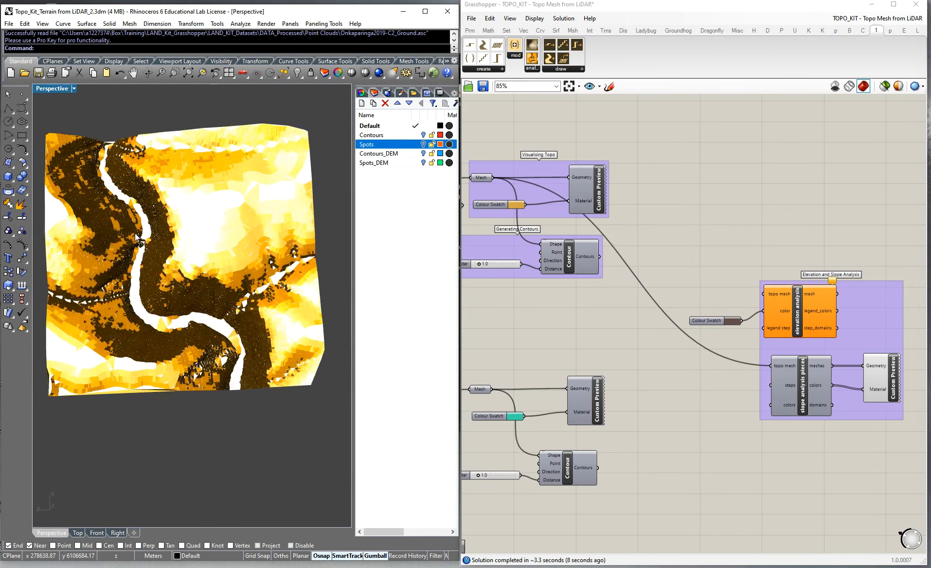
scroll(136, 239, up, 3)
right_drag(258, 205, 264, 142)
scroll(219, 188, up, 3)
right_drag(220, 188, 192, 310)
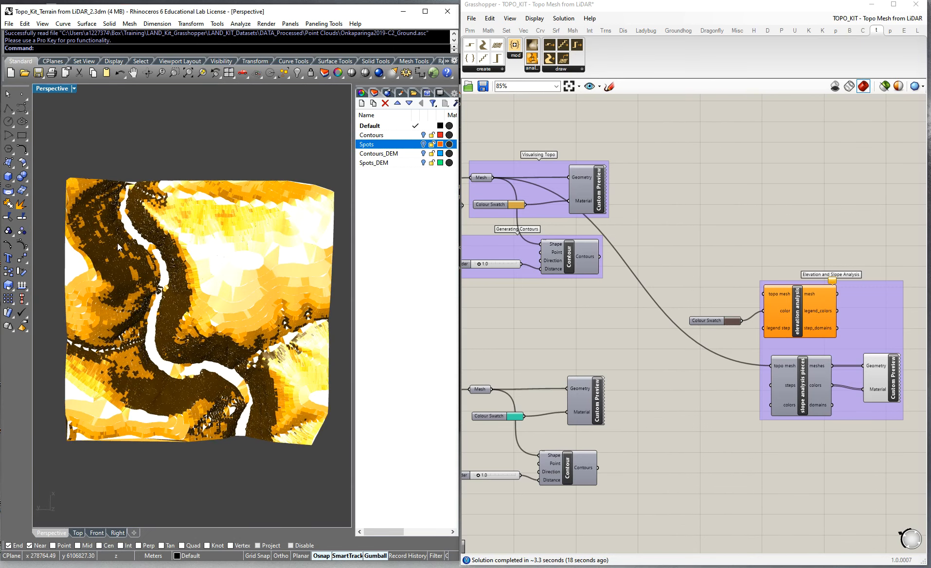
Replace the slope analysis pieces topo mesh input with the point clouds group's Mesh
scroll(157, 292, up, 2)
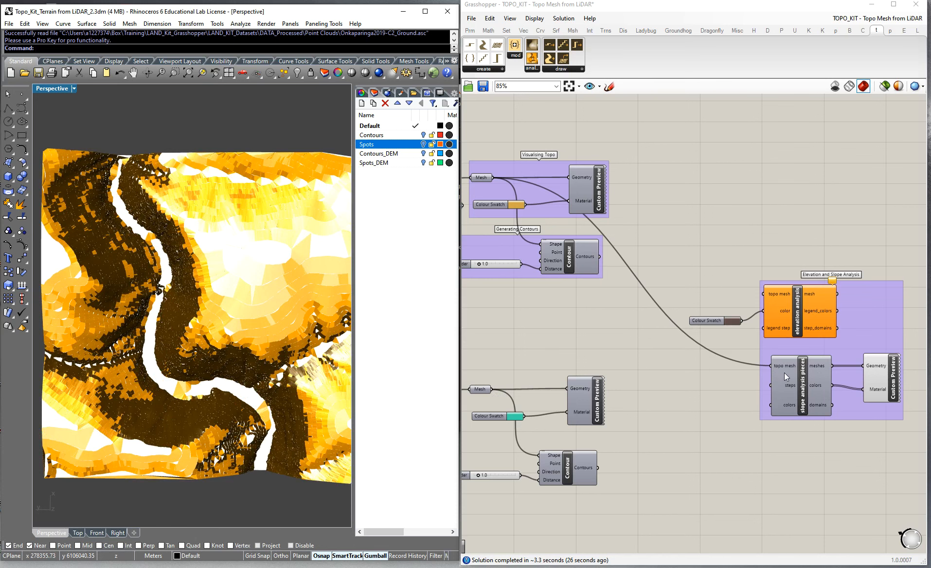
shift+drag(492, 389, 772, 366)
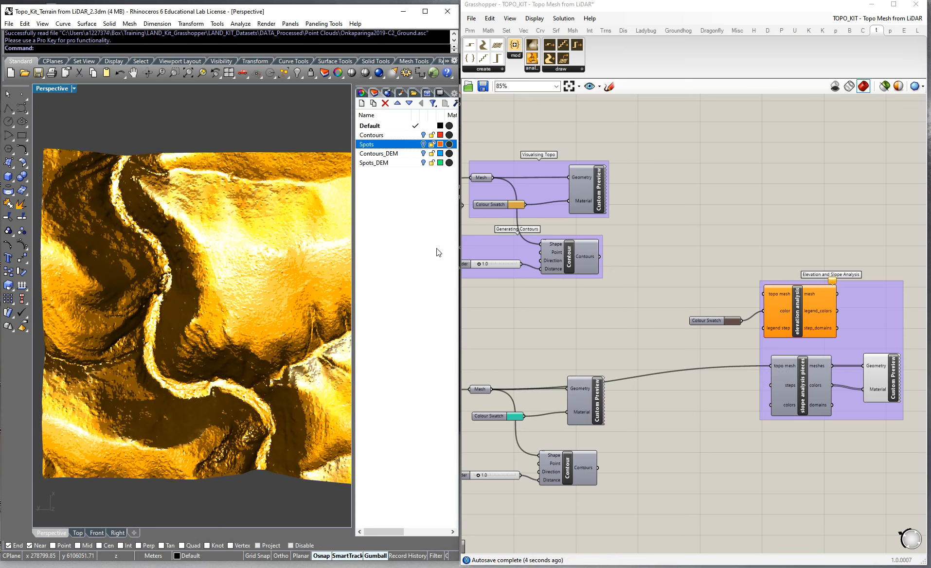
Examine the slope analysis of the point cloud mesh, from individual mesh faces along the river valley to the whole terrain
scroll(184, 286, up, 5)
scroll(134, 279, up, 4)
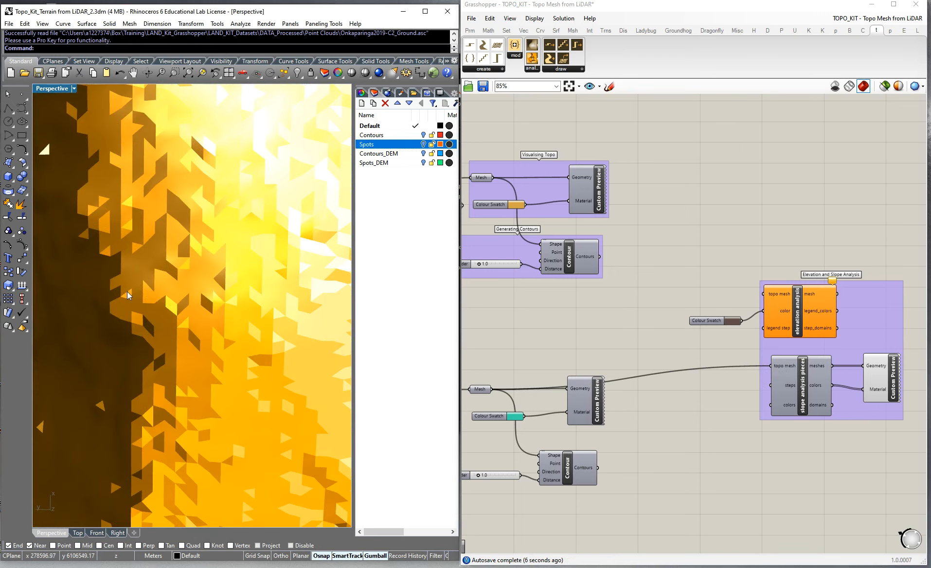
scroll(172, 288, down, 6)
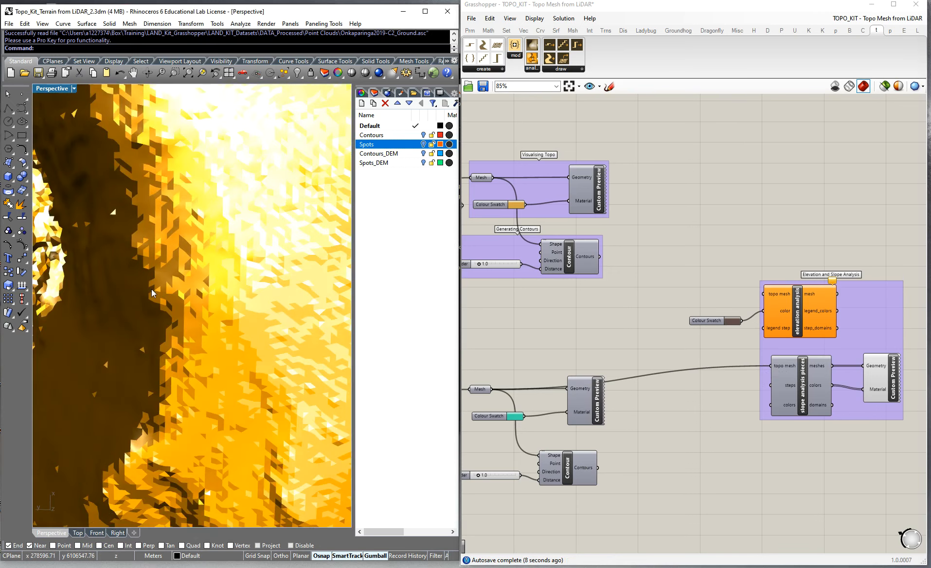
scroll(163, 289, down, 3)
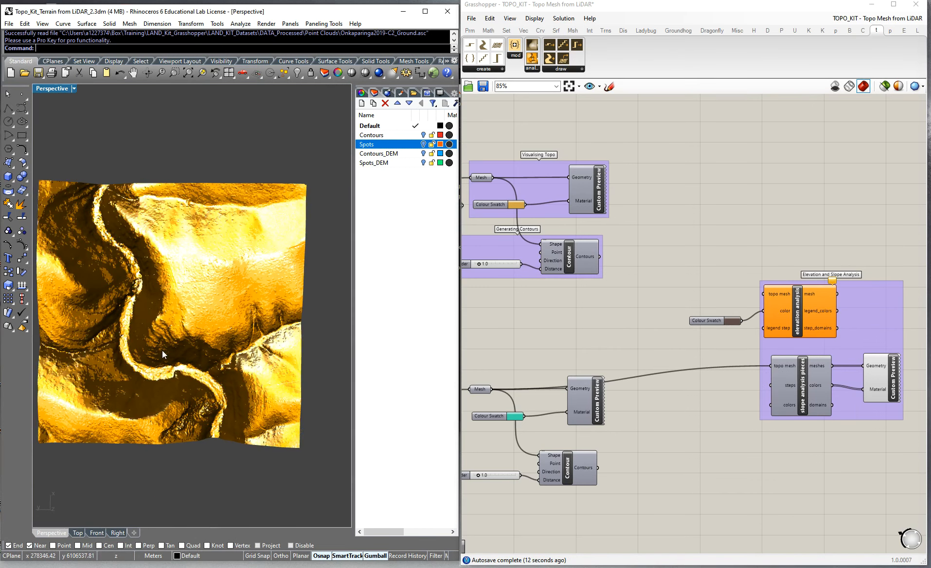
scroll(162, 304, up, 2)
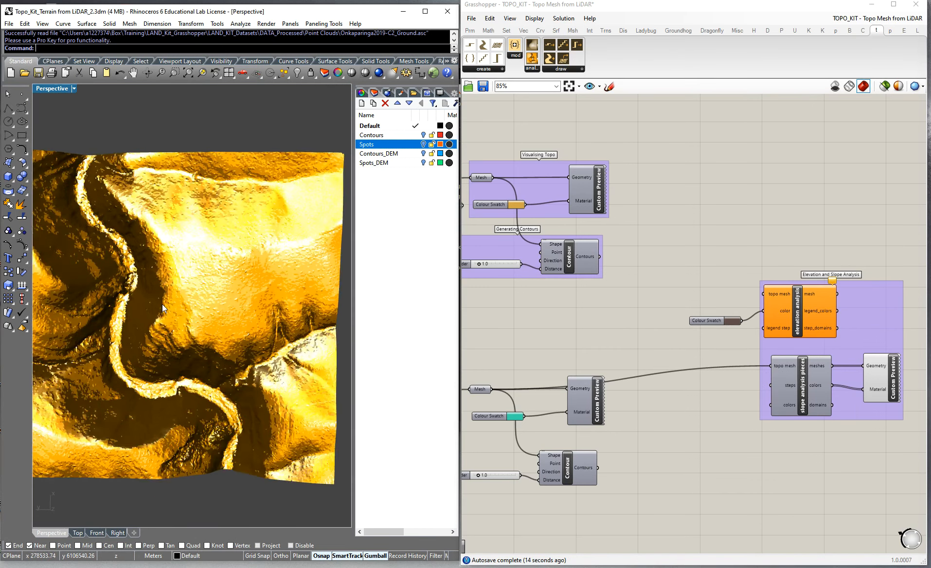
scroll(253, 324, down, 1)
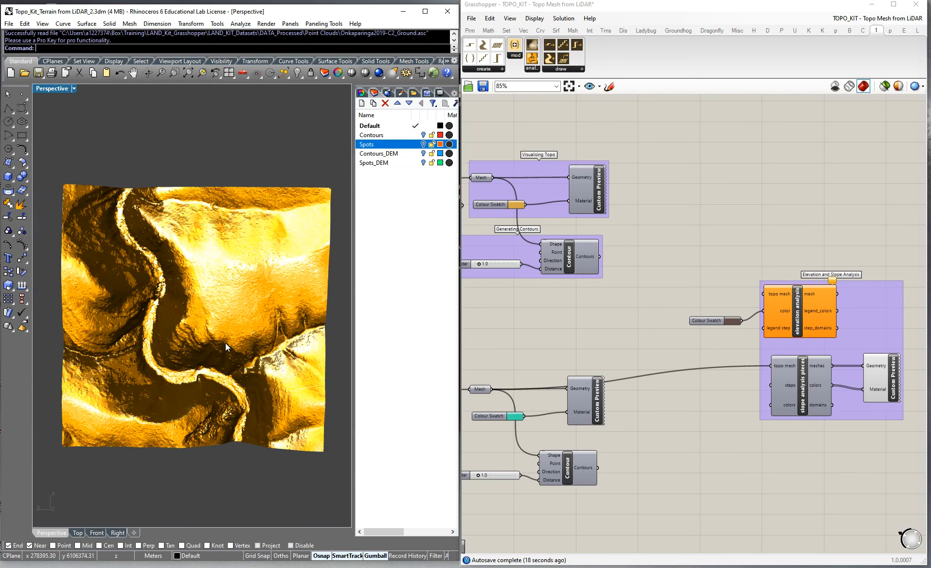
right_drag(225, 342, 230, 342)
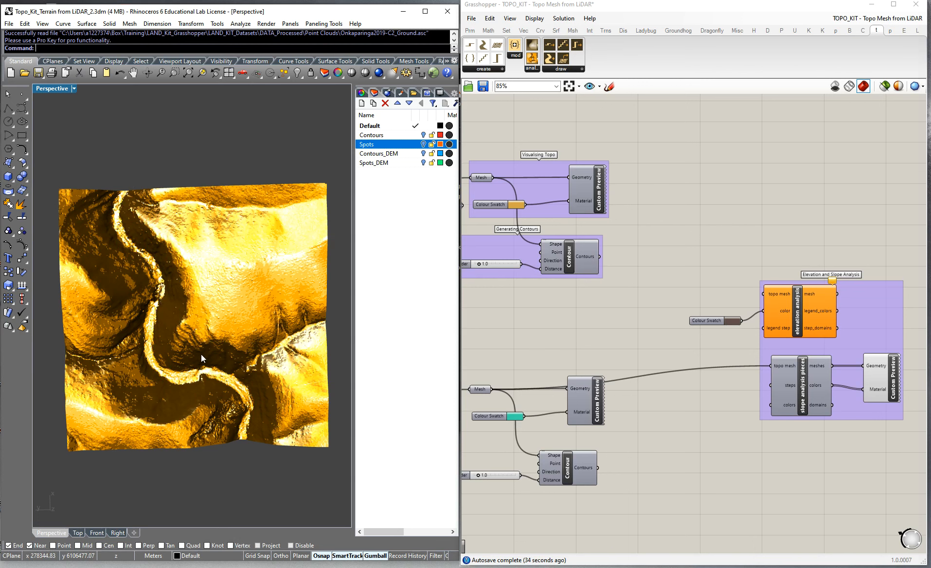
right_drag(202, 355, 199, 355)
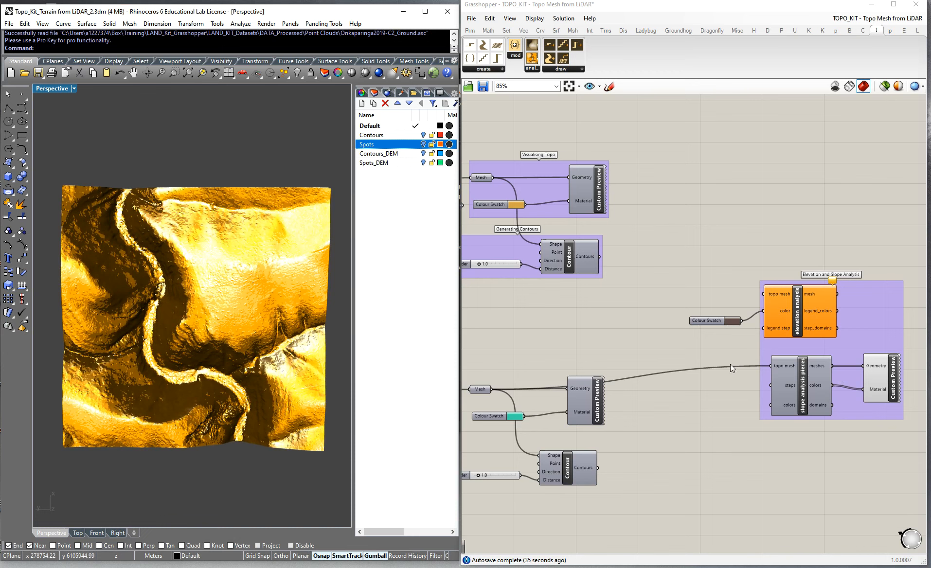
Disconnect the Mesh wire from the topo mesh input of the slope analysis pieces component
right_click(774, 366)
mouse_move(807, 403)
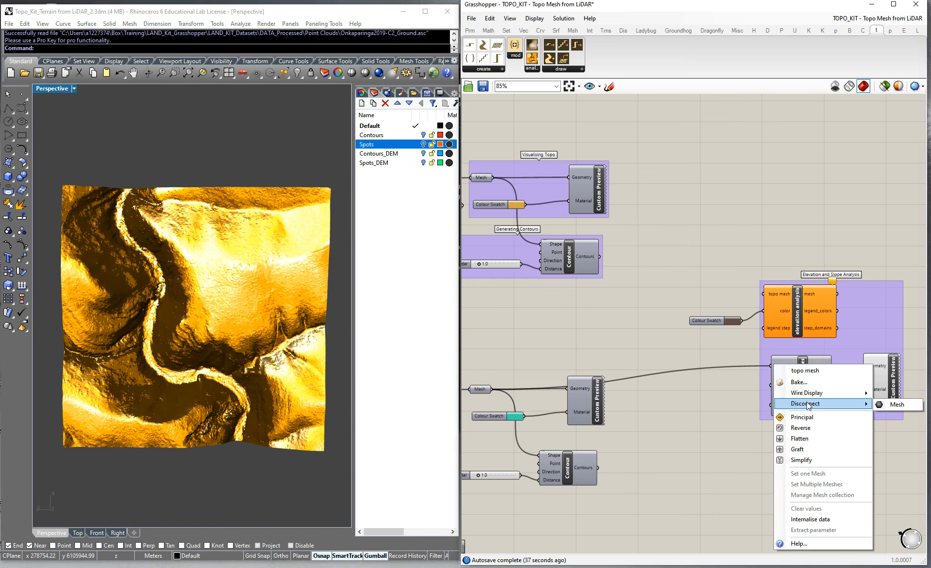
click(895, 404)
scroll(694, 348, down, 5)
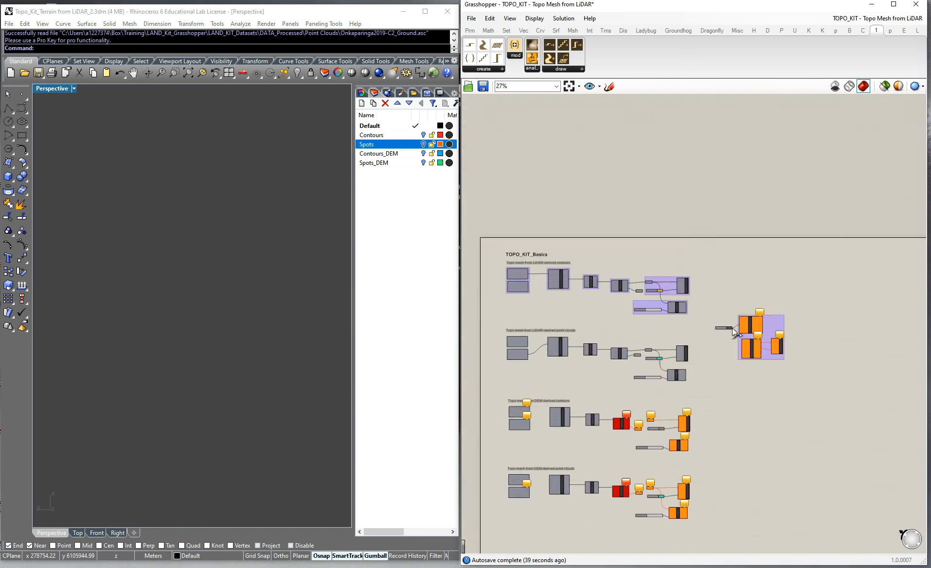
Review the four topo mesh definitions for LiDAR-derived and DEM-derived contours and point clouds on the Grasshopper canvas
scroll(696, 357, up, 3)
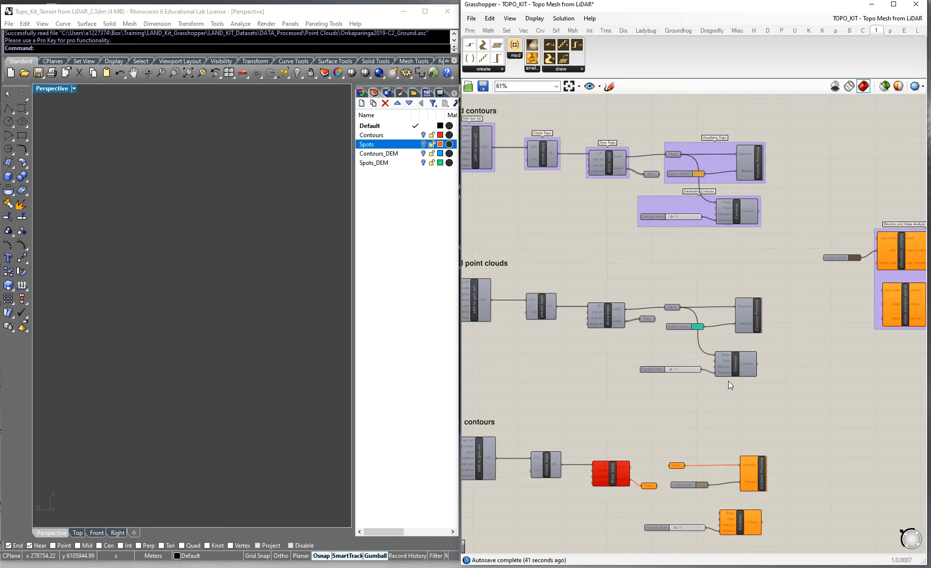
scroll(728, 380, down, 2)
scroll(586, 328, down, 1)
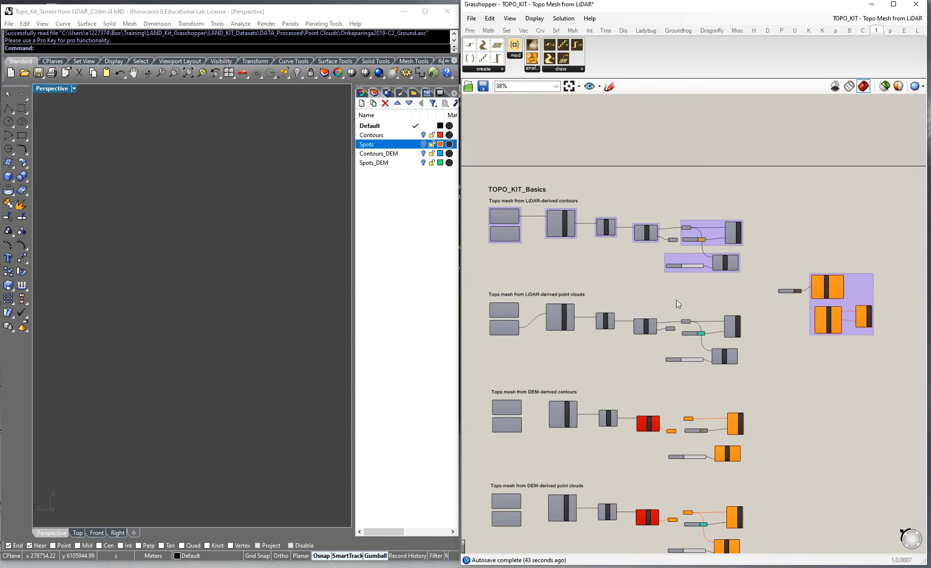
scroll(517, 310, up, 2)
scroll(545, 267, down, 2)
right_drag(581, 265, 583, 245)
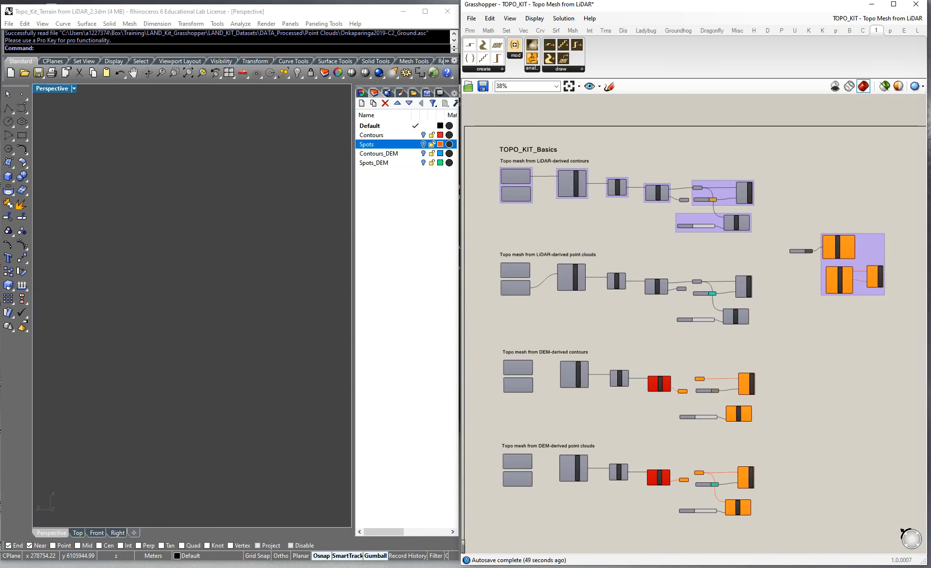
mouse_move(511, 1)
scroll(567, 356, up, 2)
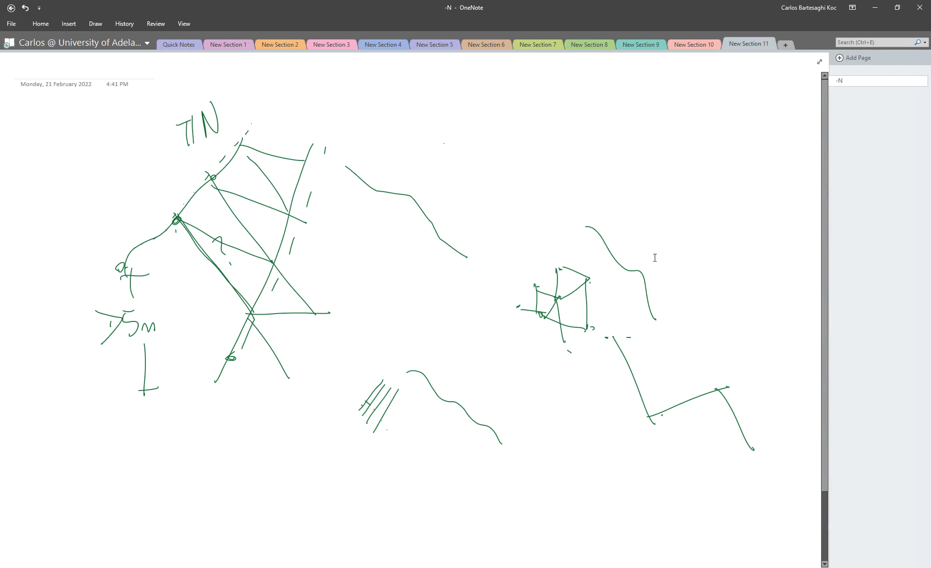
Show the LiDAR and DEM workflow sketch in New Section 10 of the OneNote notebook, then minimise OneNote
click(694, 44)
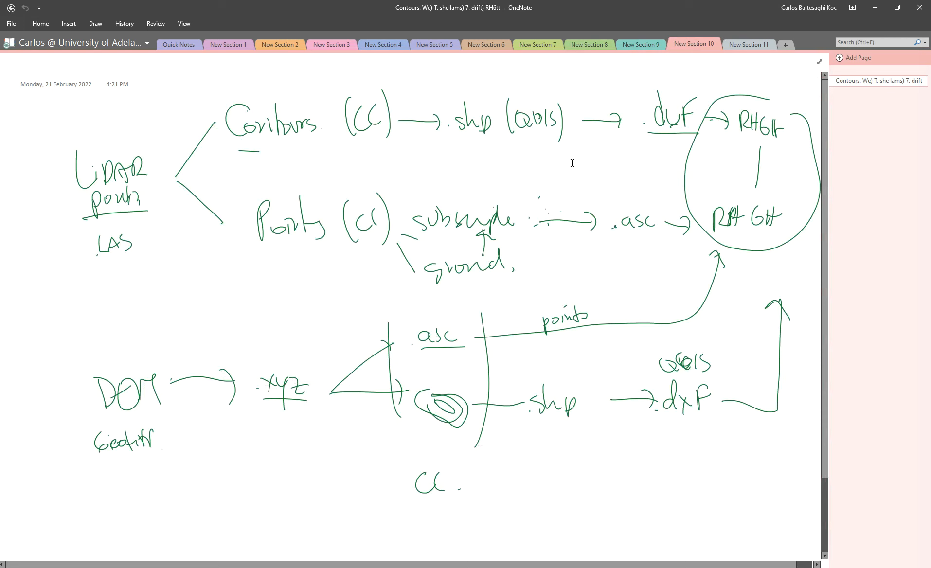
click(874, 8)
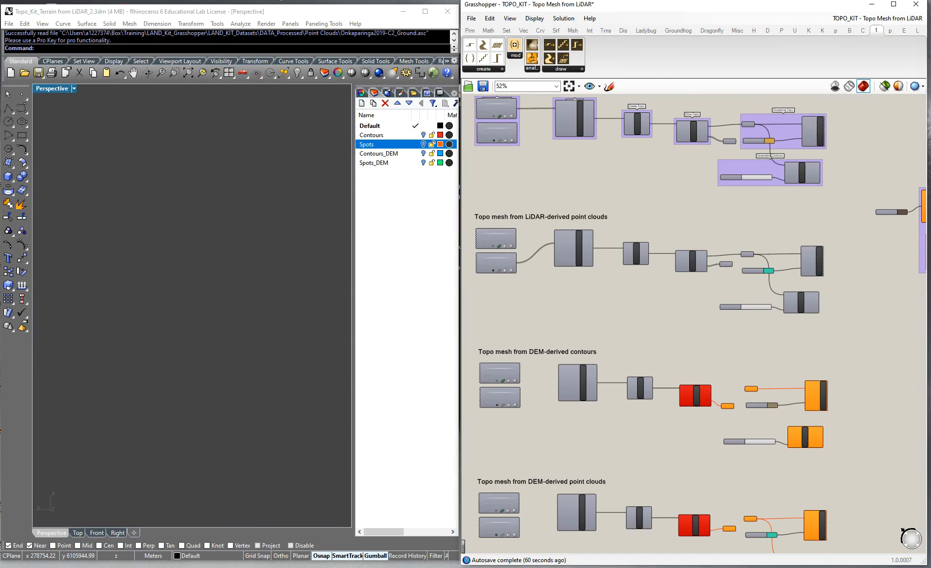
Switch to CloudCompare and hide the selected subsampled point cloud
key(alt+Tab)
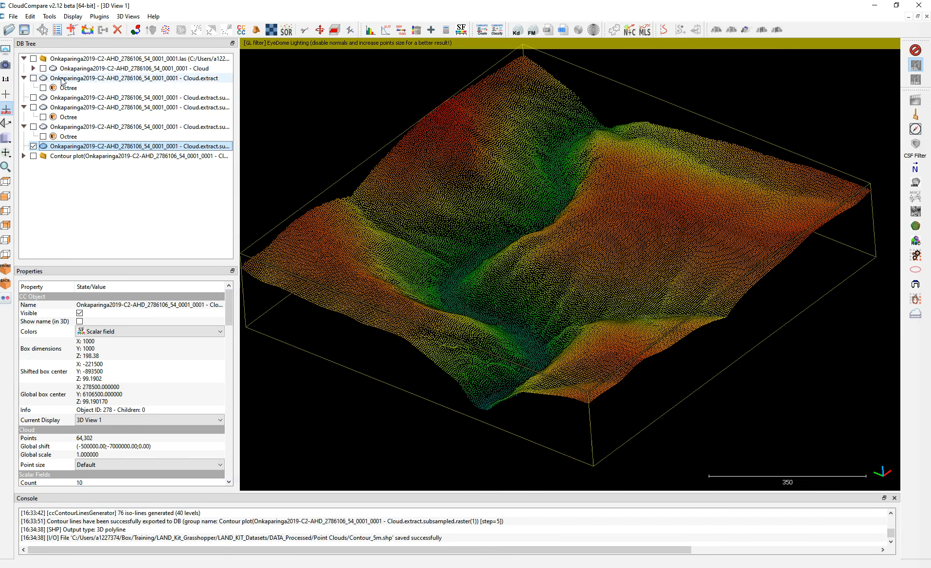
click(33, 146)
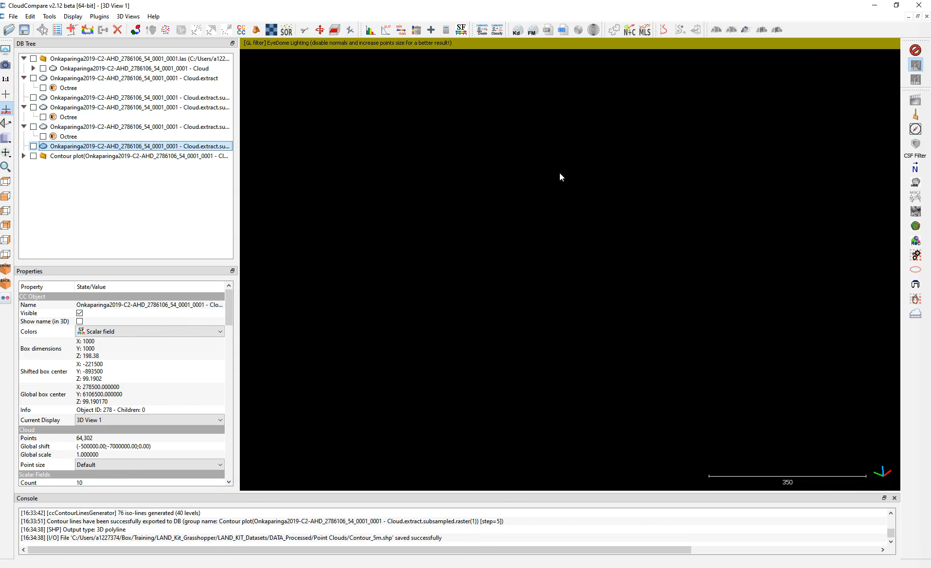
Switch to QGIS and remove the contour layer from the project
key(alt+Tab)
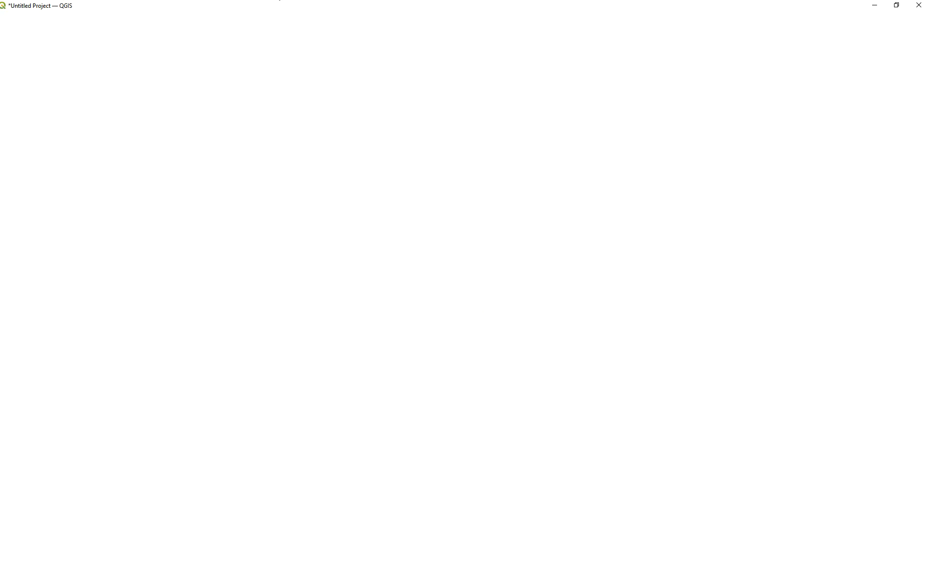
right_click(58, 111)
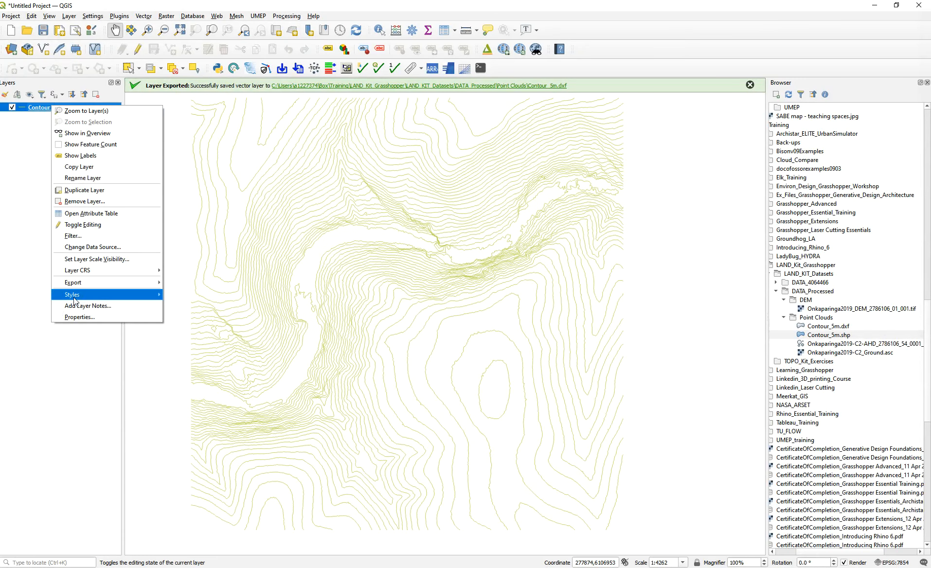
click(94, 94)
click(448, 300)
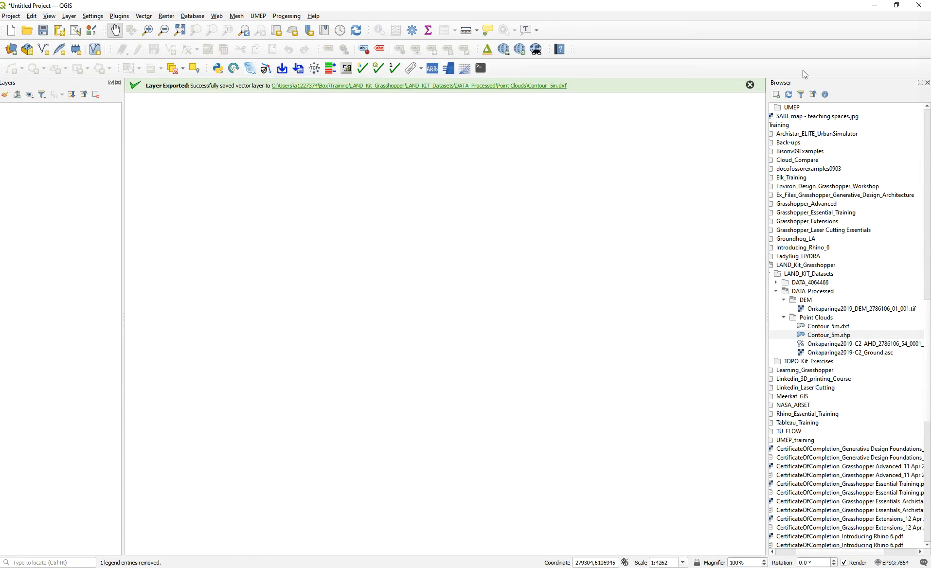
Dismiss the export message and add Onkaparinga2019_DEM_2786106_01_001.tif to the map, accepting the GDA94 to GDA2020 (1) transformation
click(750, 84)
drag(832, 312, 482, 309)
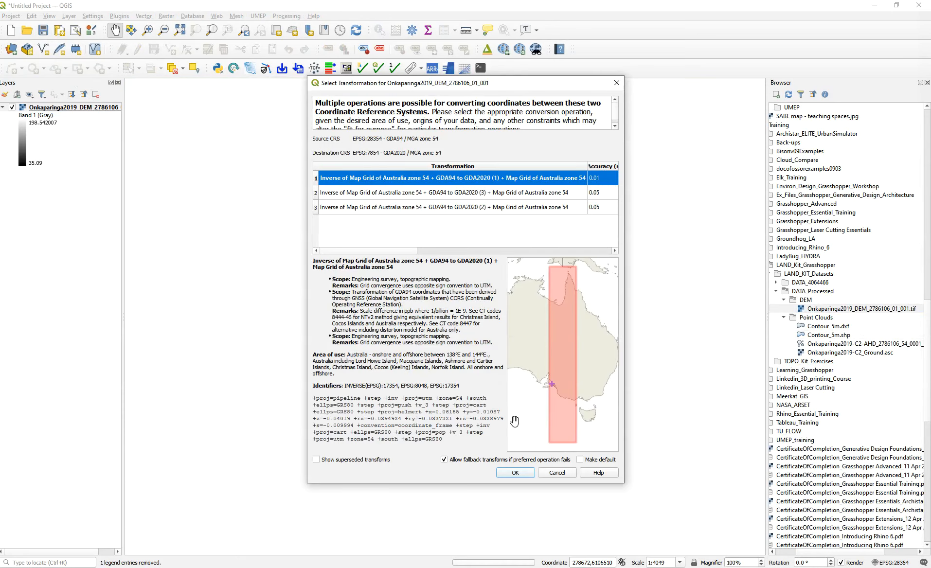
click(519, 471)
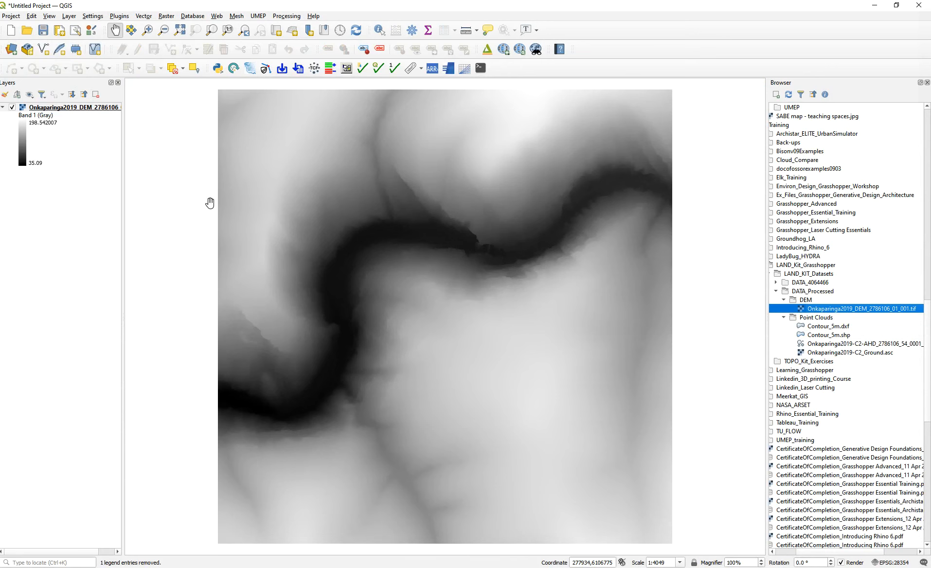
Inspect the DEM layer's coordinate reference system, extent and pixel size in its layer properties
double_click(80, 107)
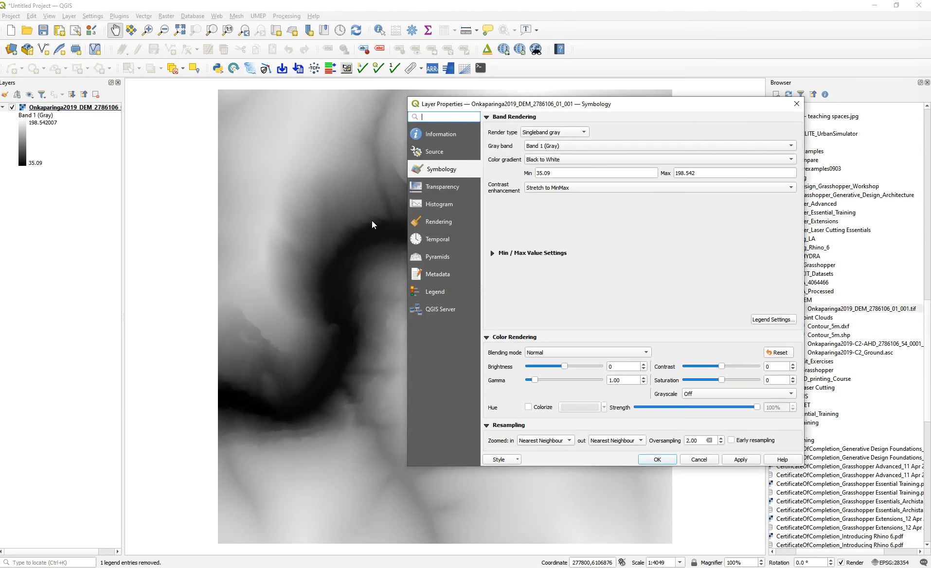
click(435, 151)
click(451, 134)
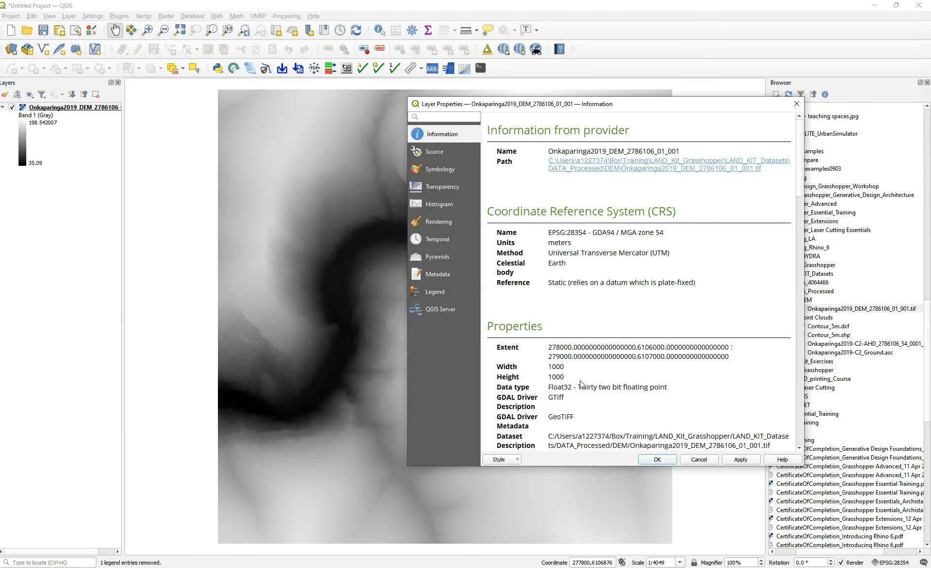
scroll(583, 384, down, 9)
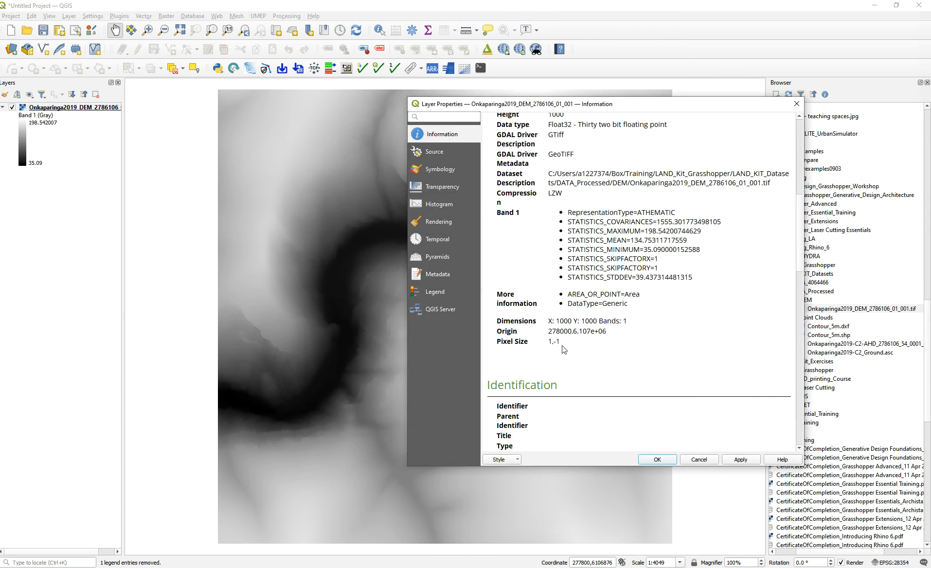
scroll(584, 321, up, 9)
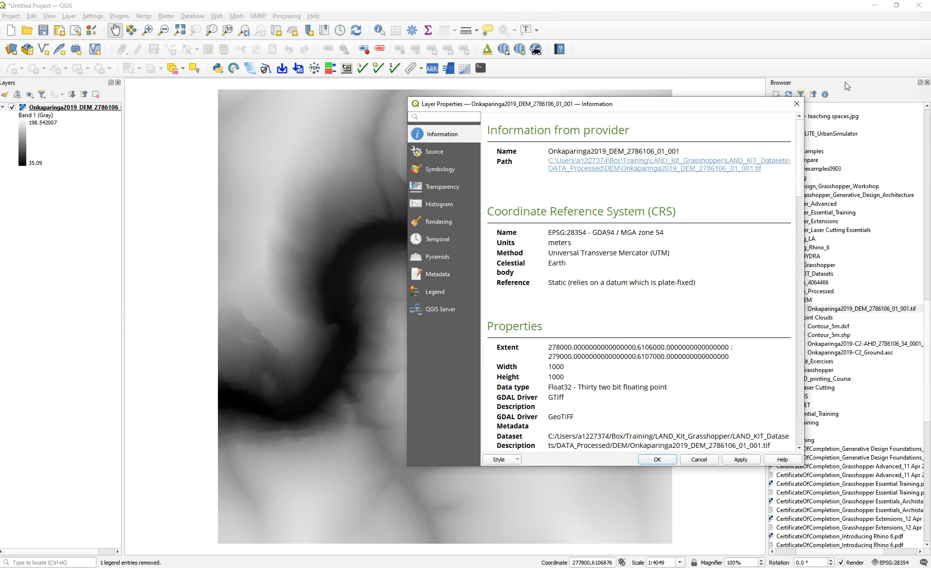
click(797, 104)
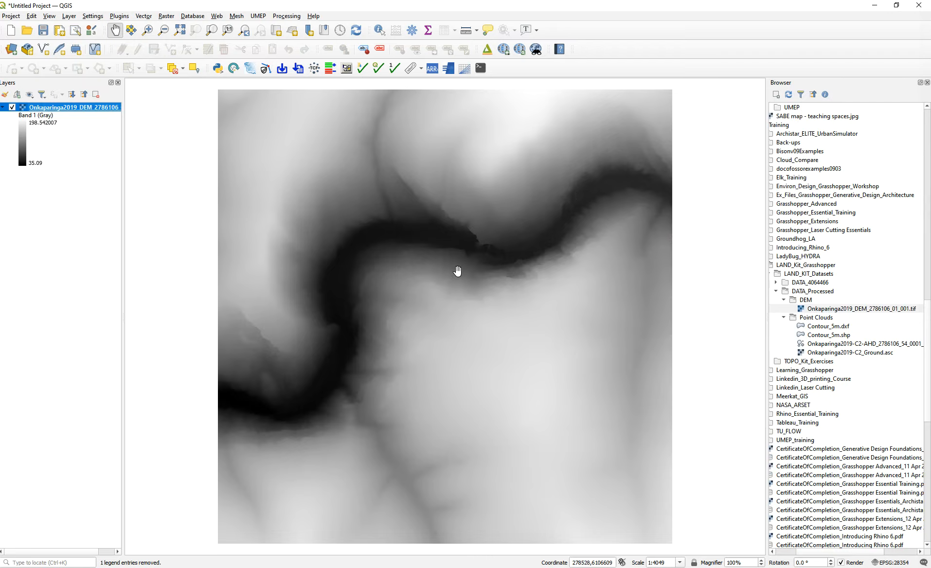
Start the Translate (Convert Format) raster conversion for the DEM layer and override the output projection with Project CRS: EPSG:28354 - GDA94 / MGA zone 54
scroll(459, 253, up, 1)
scroll(460, 252, down, 3)
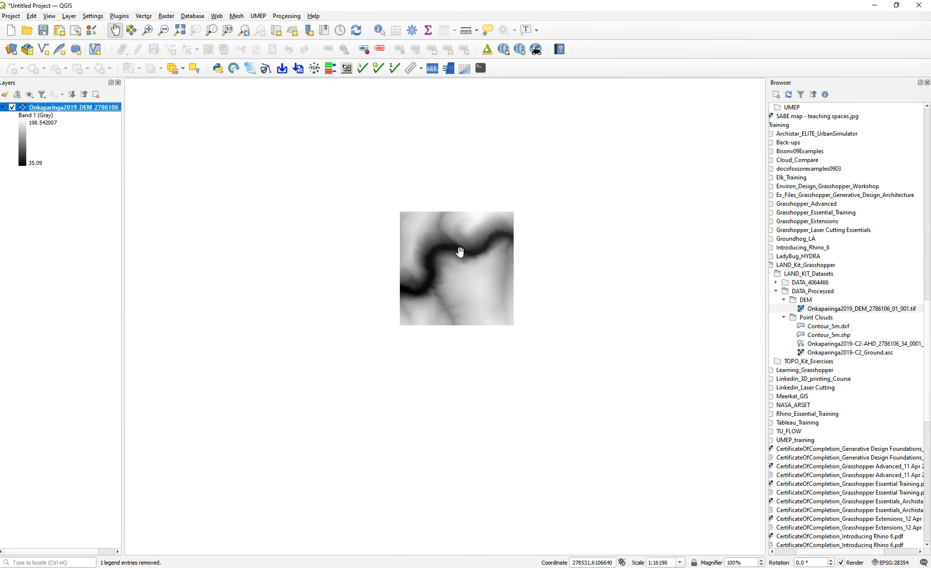
scroll(460, 251, up, 2)
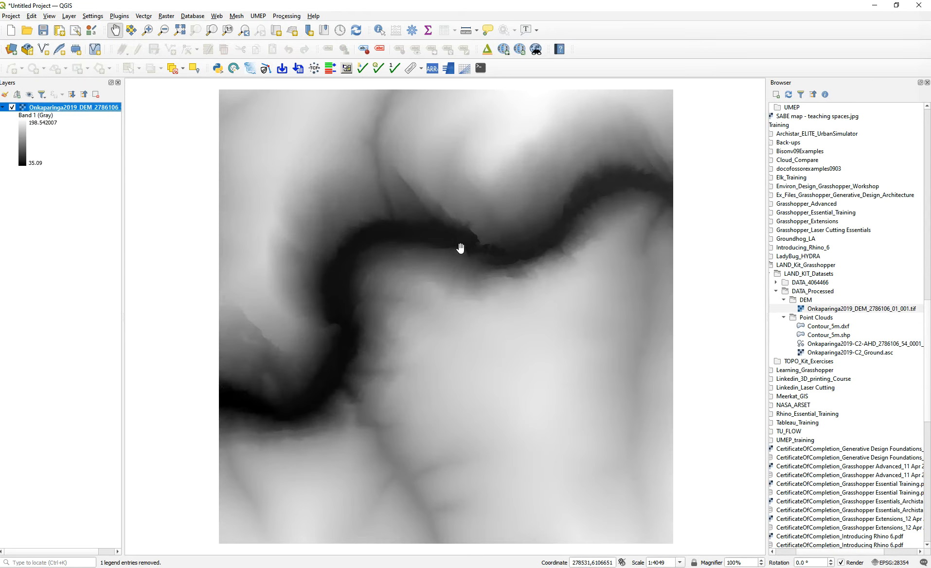
right_click(66, 108)
click(166, 17)
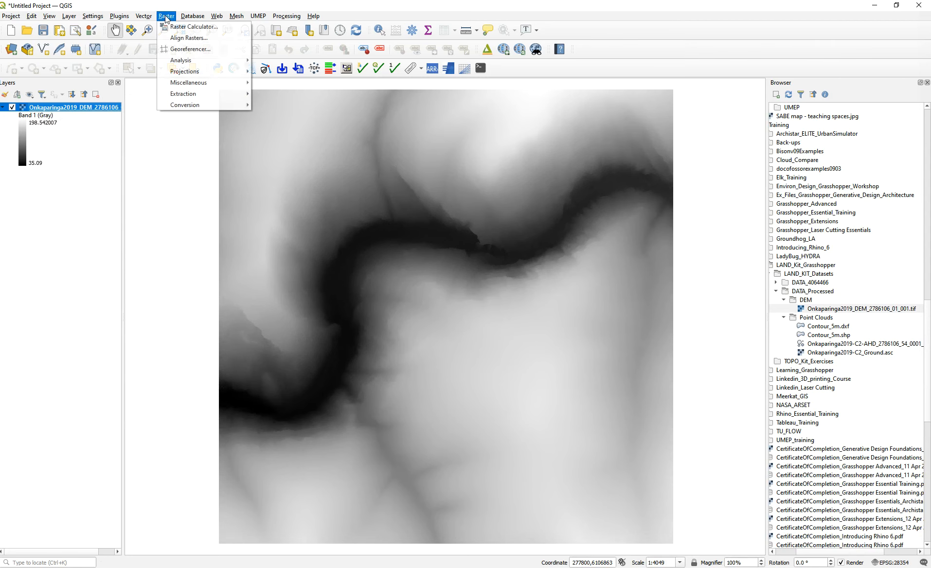
click(167, 16)
click(166, 16)
mouse_move(176, 106)
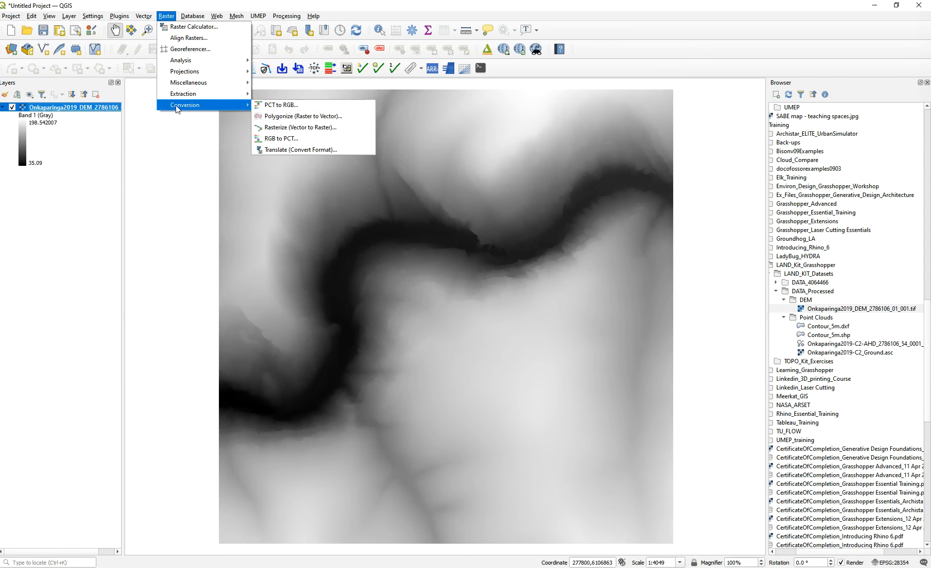
click(280, 150)
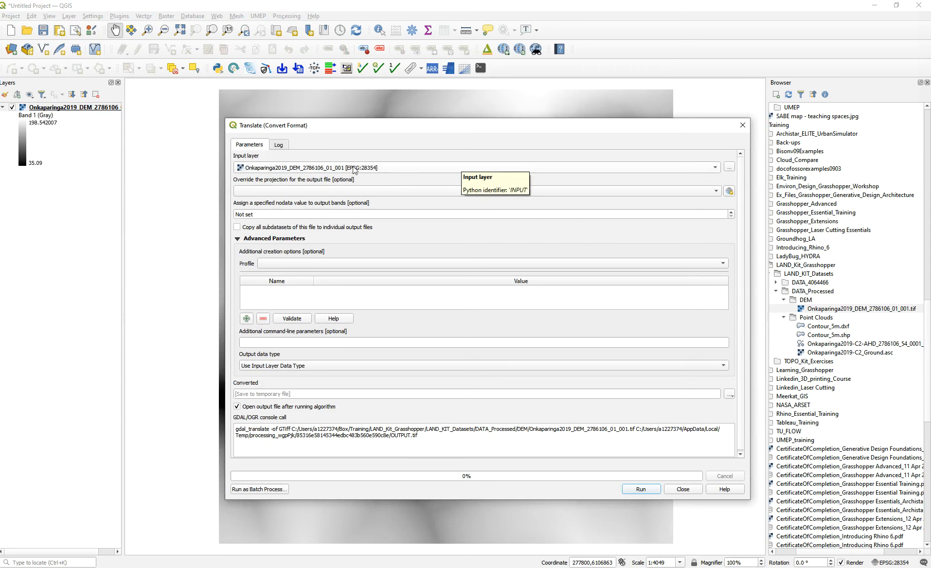
click(716, 191)
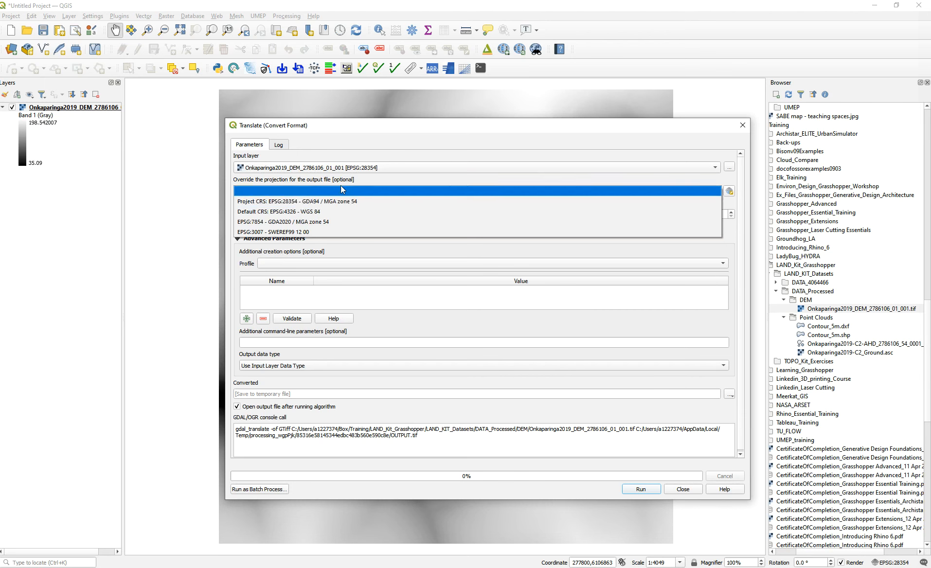
click(335, 201)
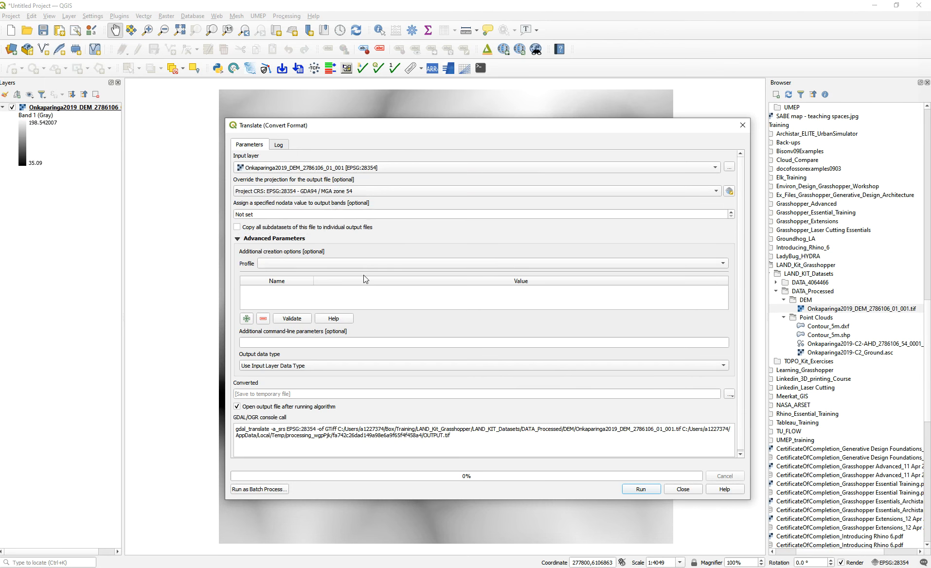
scroll(363, 275, down, 1)
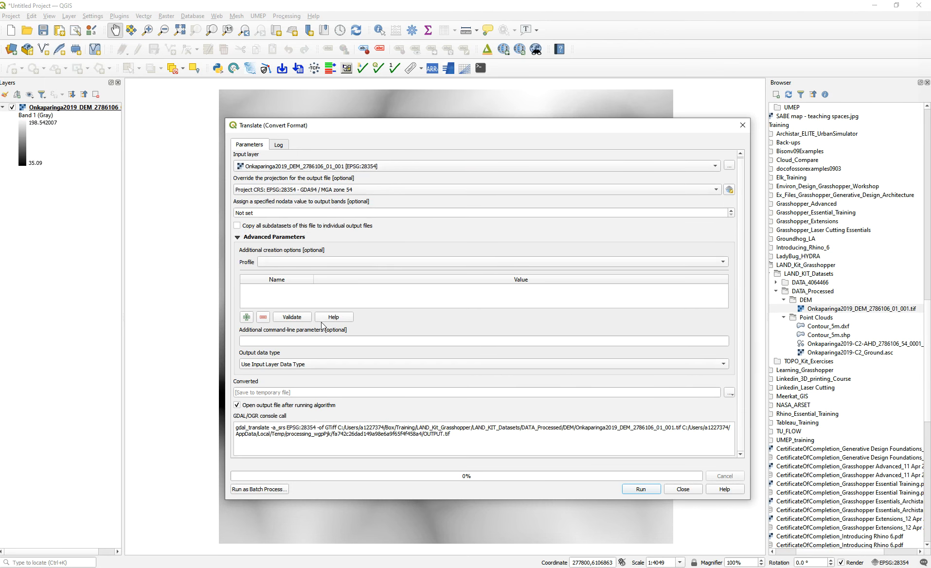
Set the converted output to an XYZ file named DEM_points.xyz in the DATA_Processed DEM folder and run the conversion
click(728, 394)
click(747, 418)
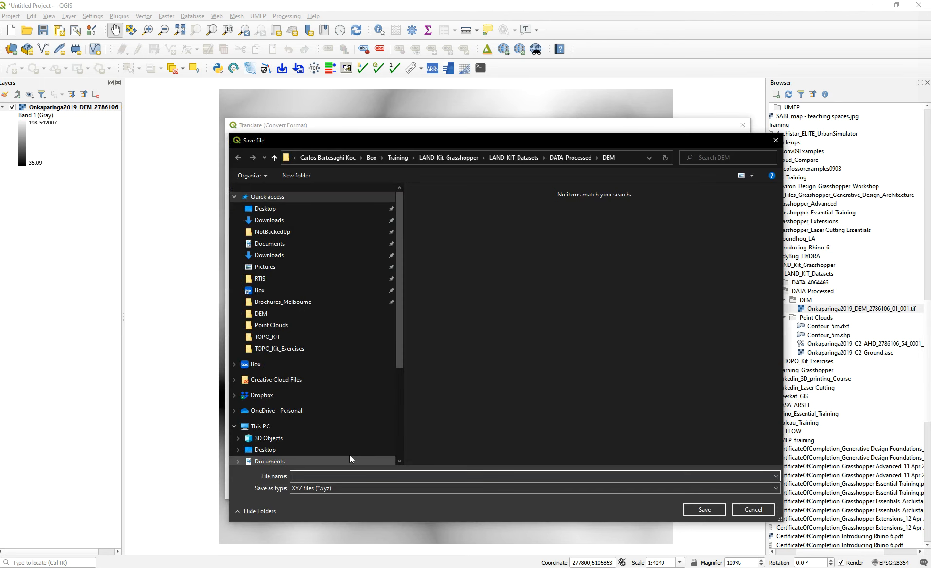
click(319, 489)
click(318, 488)
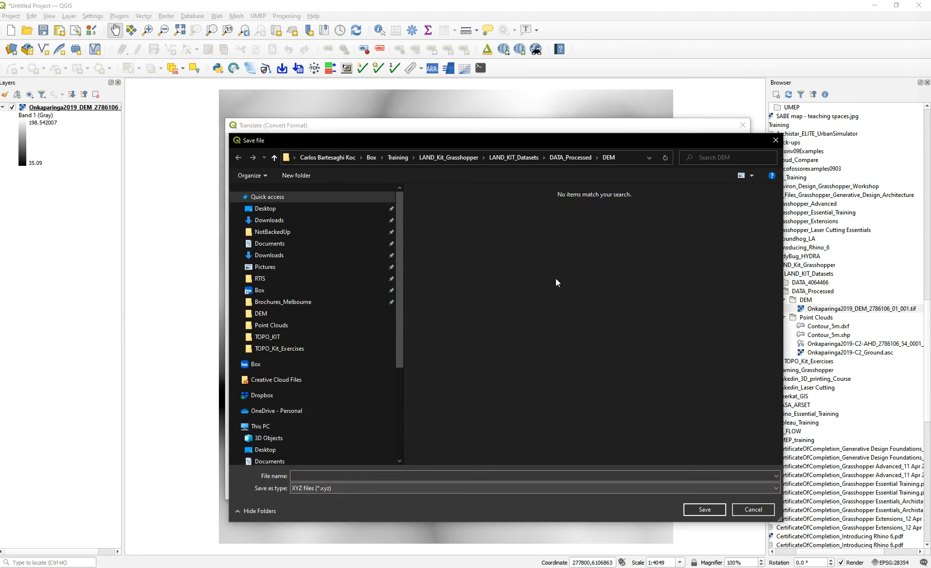
click(571, 157)
double_click(432, 203)
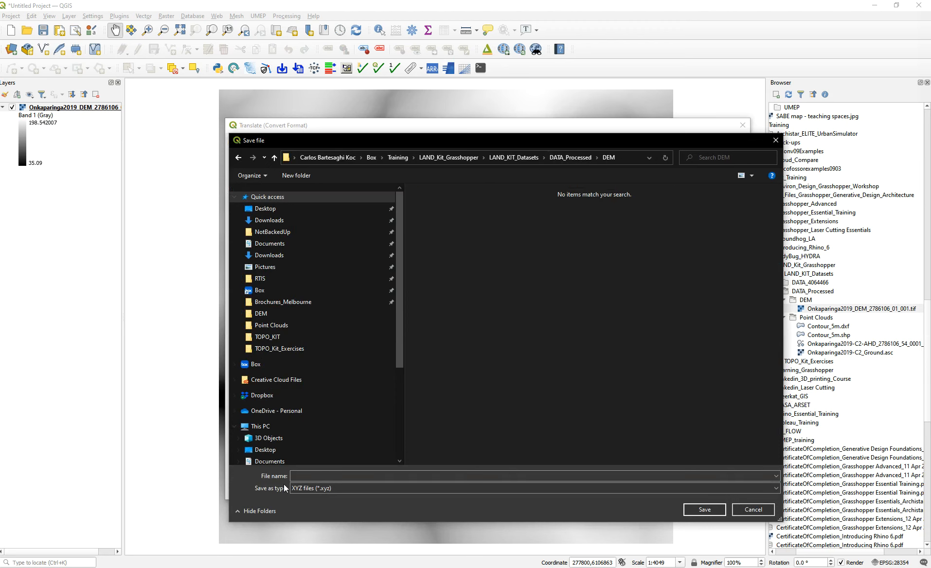
click(304, 477)
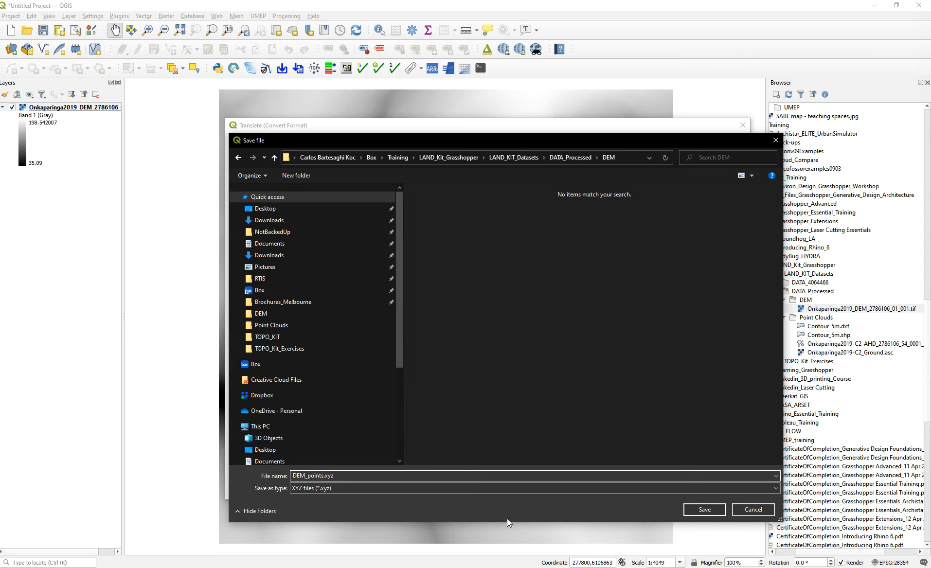
click(705, 509)
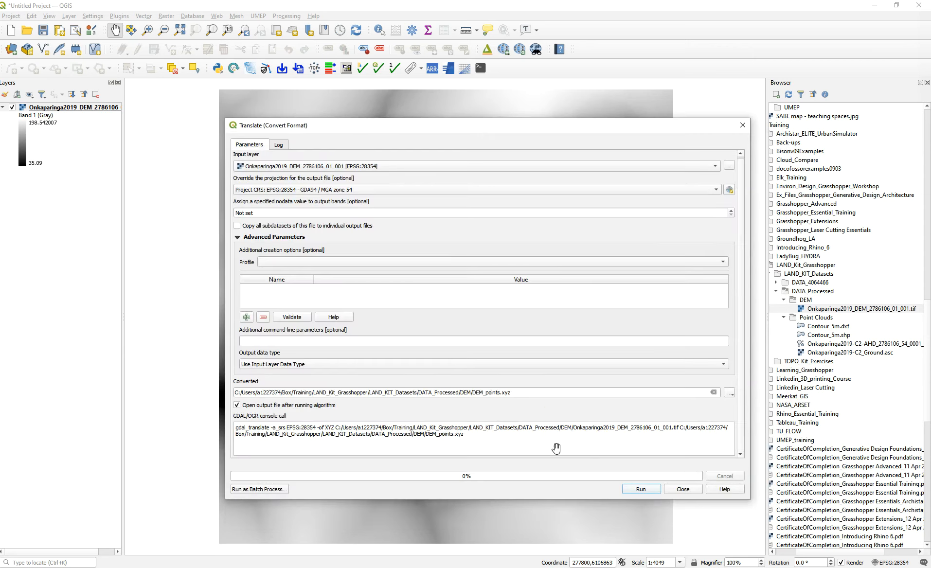
click(652, 492)
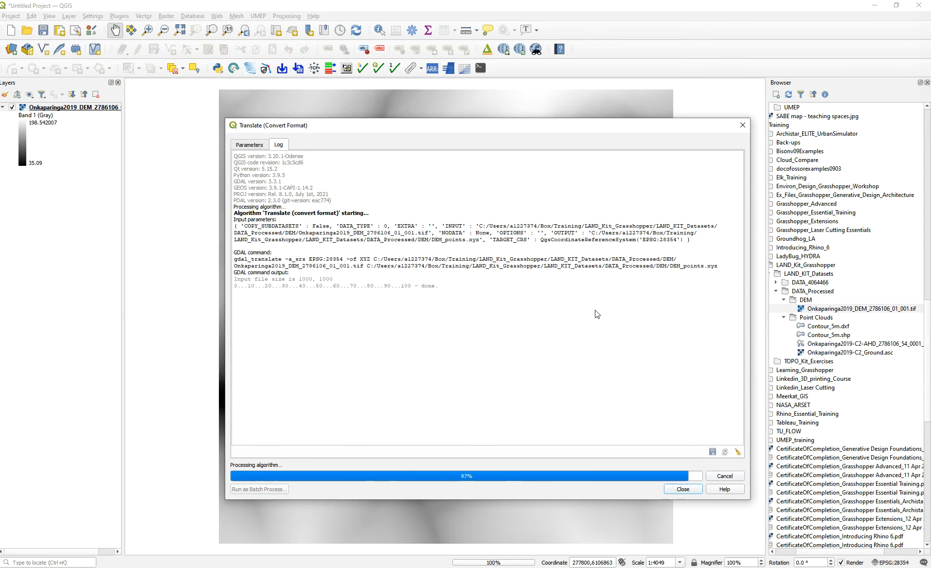
click(742, 126)
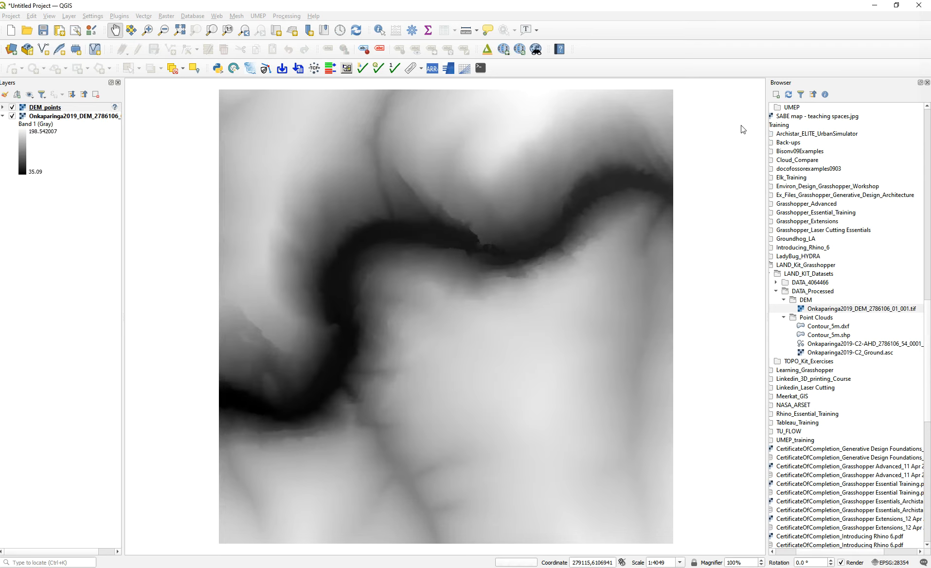
Switch to CloudCompare and open DEM_points.xyz from the DATA_Processed DEM folder as an ASCII cloud
key(alt+Tab)
click(15, 31)
click(426, 127)
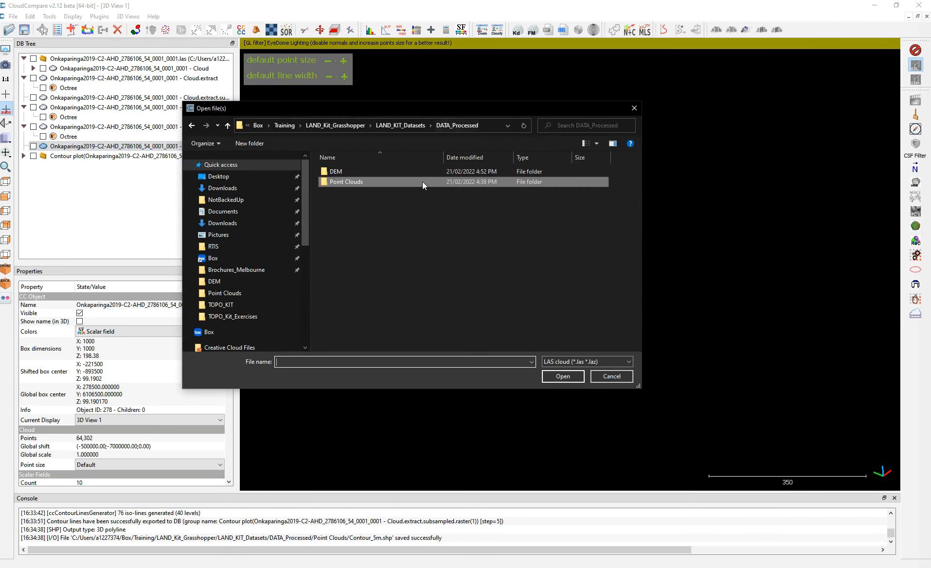
double_click(335, 171)
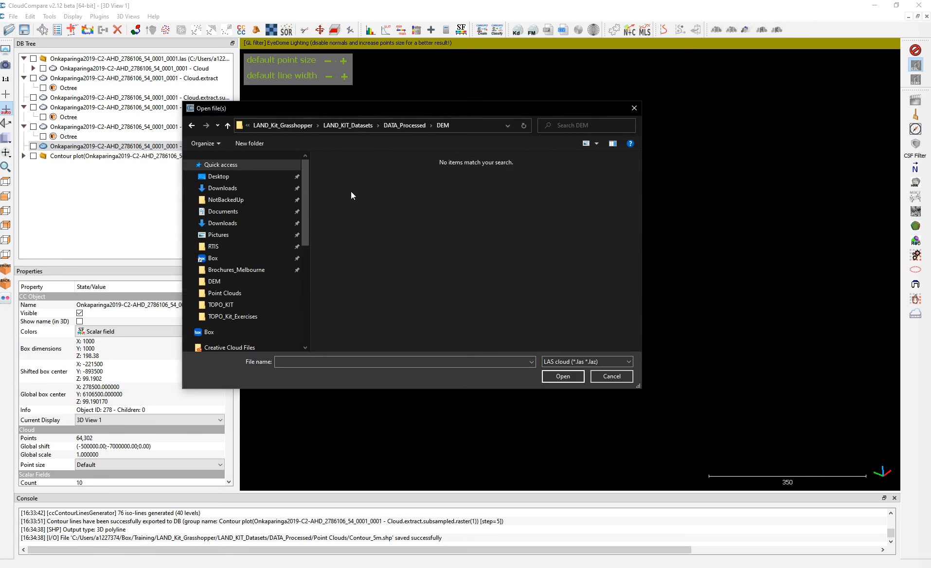
click(617, 360)
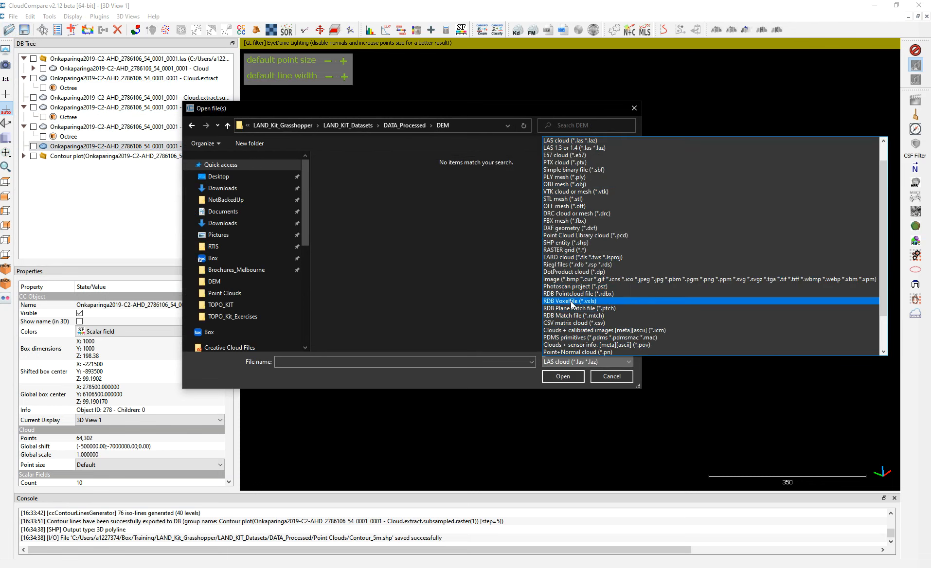
scroll(605, 183, up, 1)
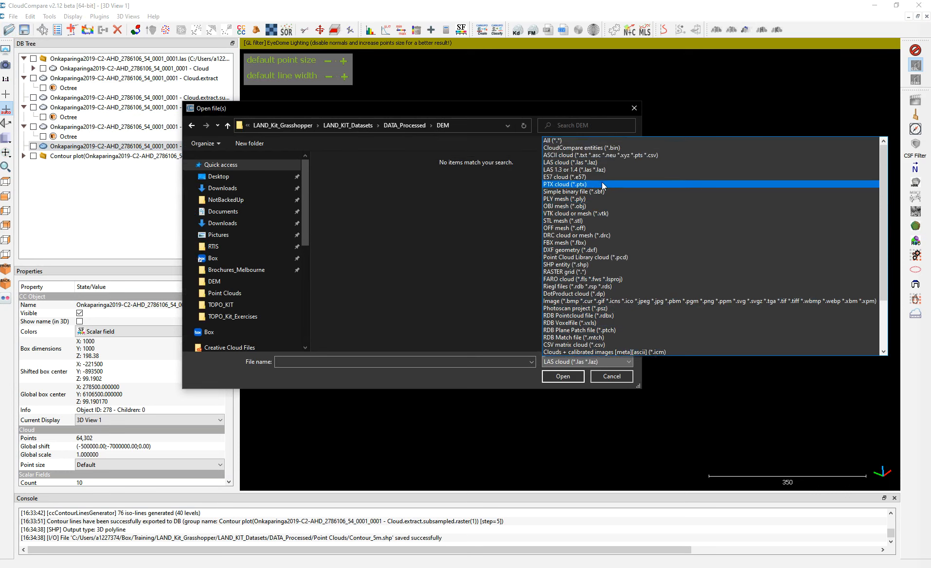
click(621, 155)
double_click(347, 190)
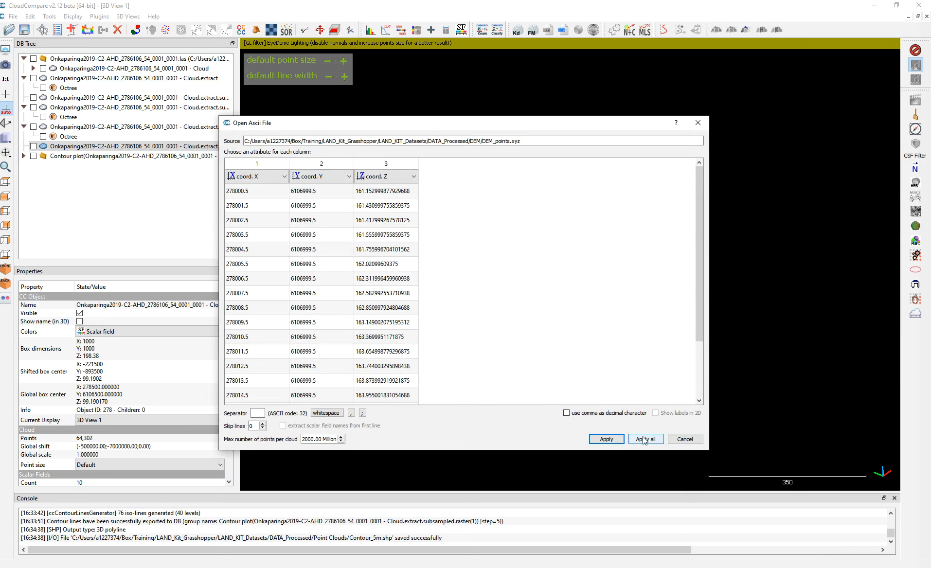
Import all points with columns as X, Y and Z coordinates, applying a global shift of -500000, -7000000, 0
click(645, 439)
click(488, 252)
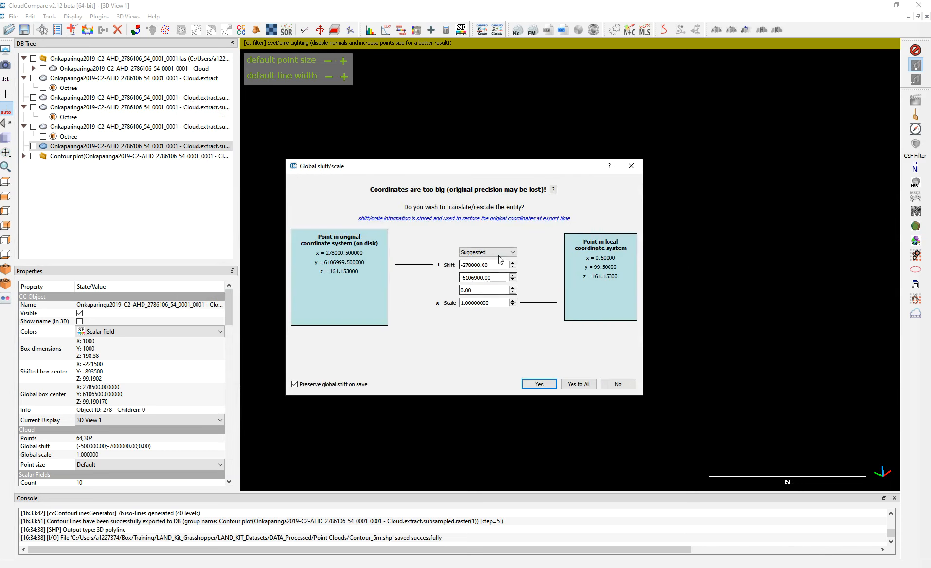
click(484, 253)
click(580, 387)
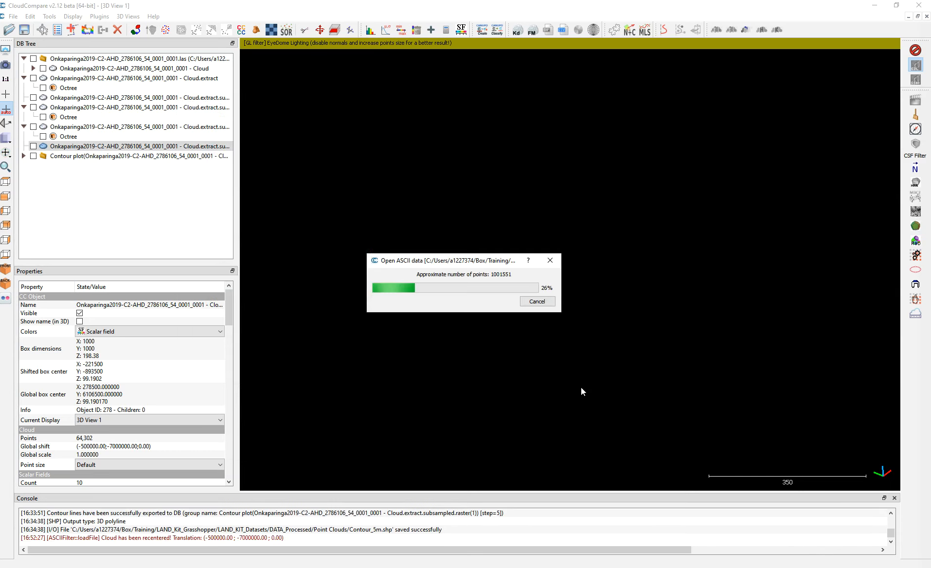
drag(561, 325, 563, 265)
scroll(563, 264, up, 1)
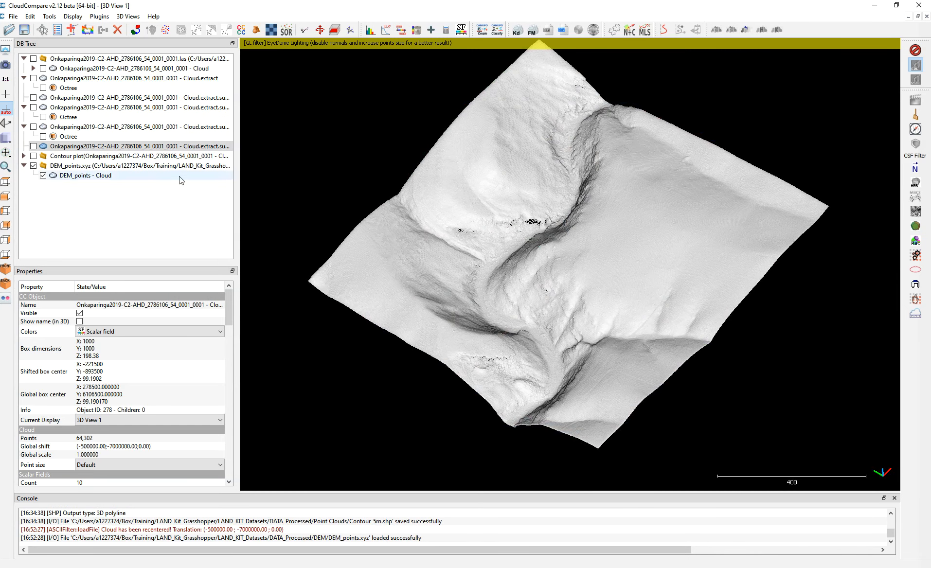
Rasterize the DEM_points cloud at a grid step of 1, with scalar field interpolation set to average value, and update the grid
click(84, 176)
drag(563, 360, 580, 213)
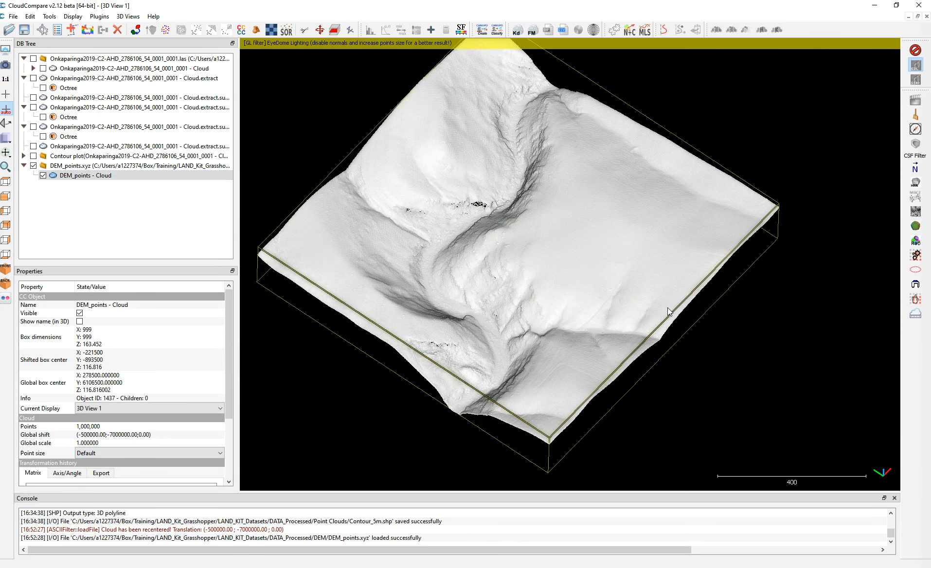
drag(484, 161, 308, 152)
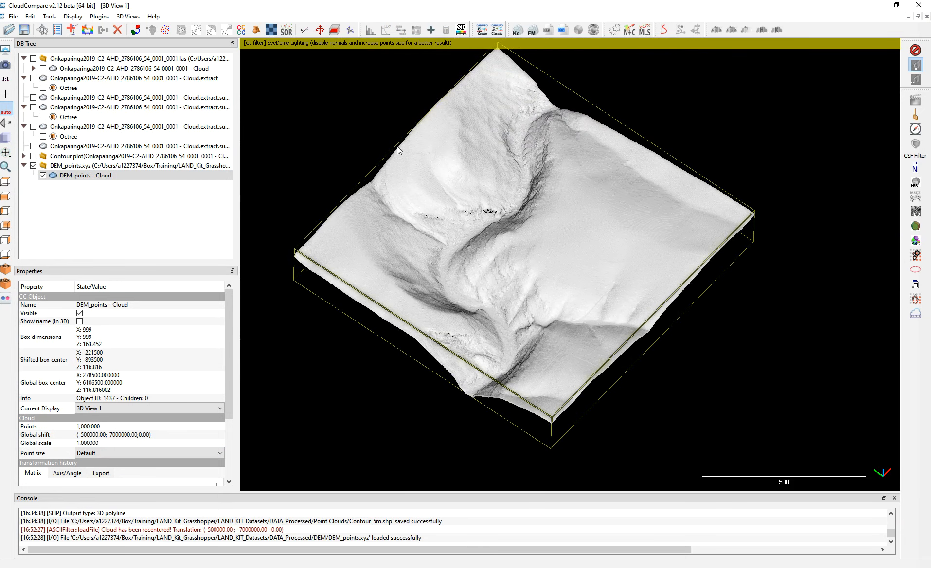
click(271, 30)
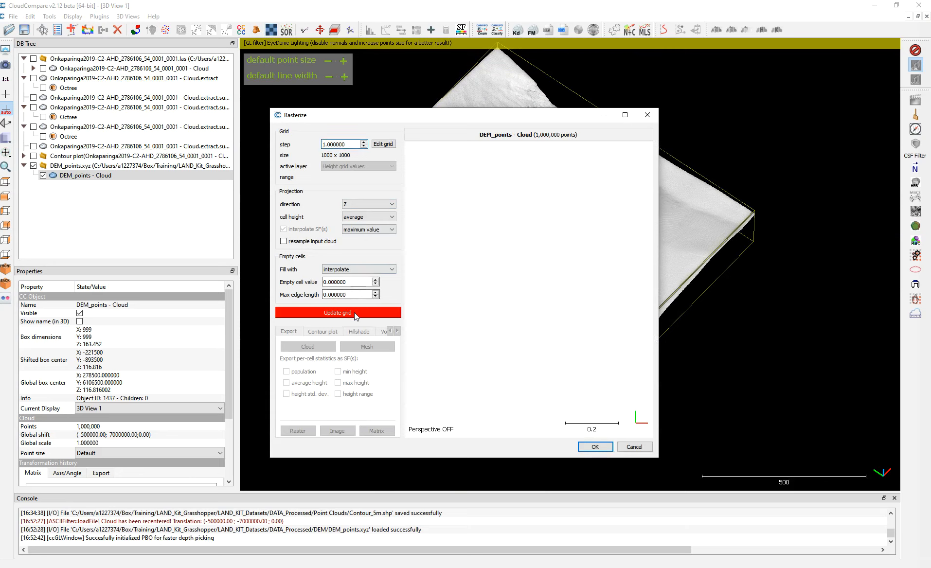
click(362, 229)
click(358, 242)
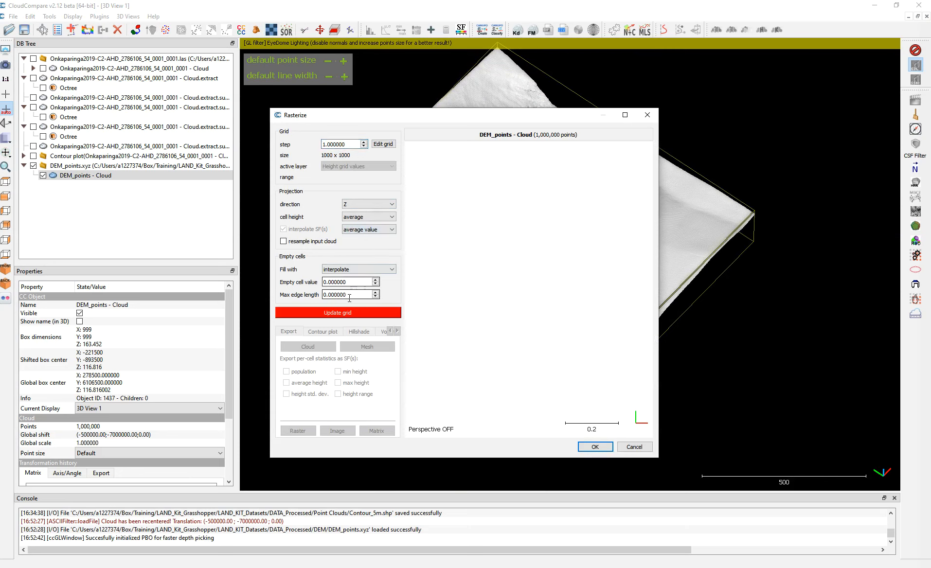
click(343, 314)
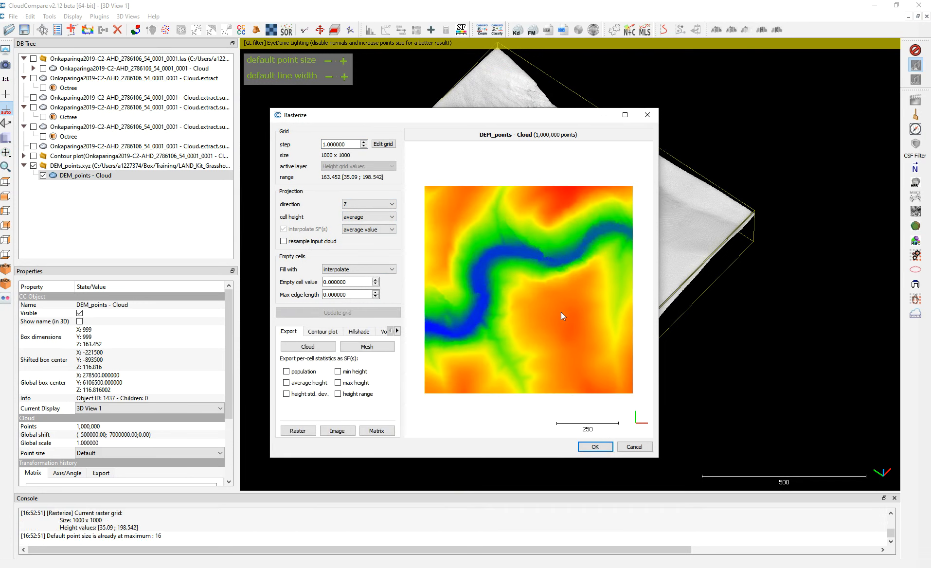
Generate a contour plot with start value 0, step 5 and a minimum vertex count of 200
click(323, 331)
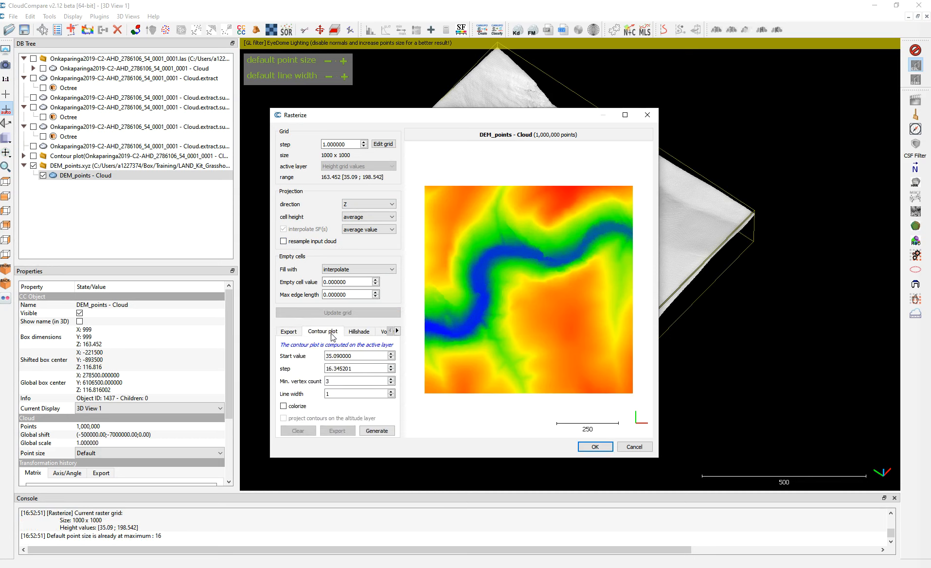
drag(358, 369, 280, 372)
text(5)
key(shift+Tab)
text(0)
key(Tab)
key(Tab)
text(200)
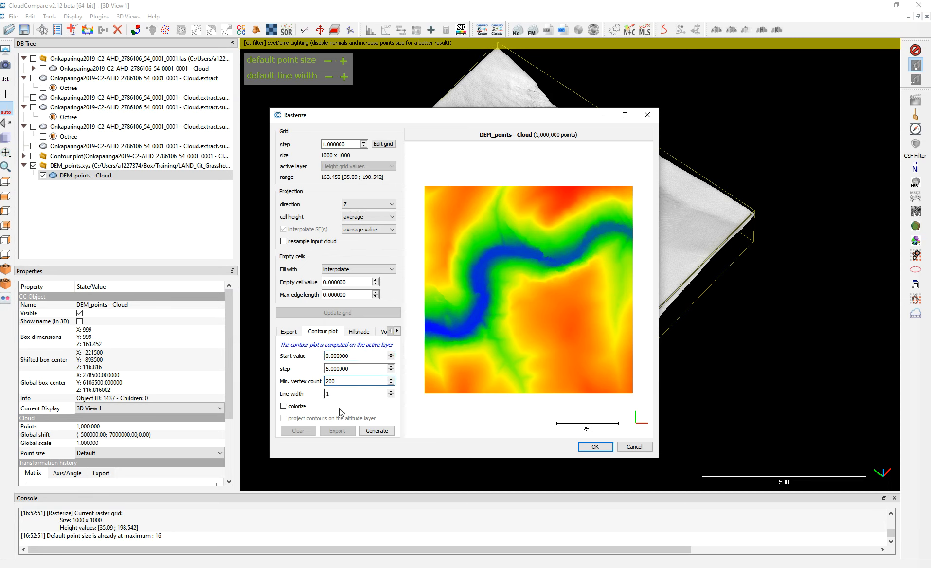
click(377, 431)
Check the contours in the raster preview, export them to the DB Tree and close the Rasterize dialog
scroll(530, 328, up, 8)
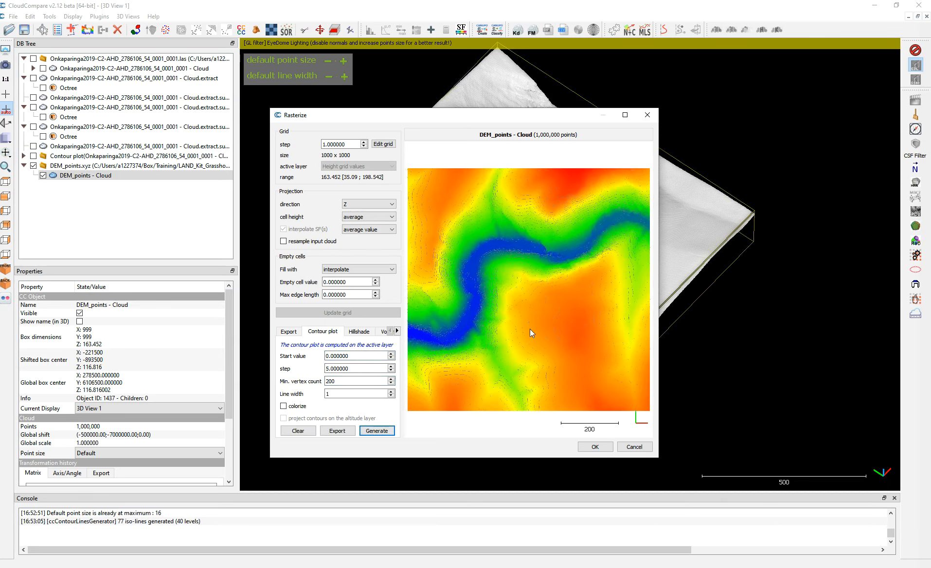
right_drag(551, 238, 423, 267)
scroll(557, 240, up, 3)
scroll(540, 272, down, 5)
scroll(567, 282, down, 4)
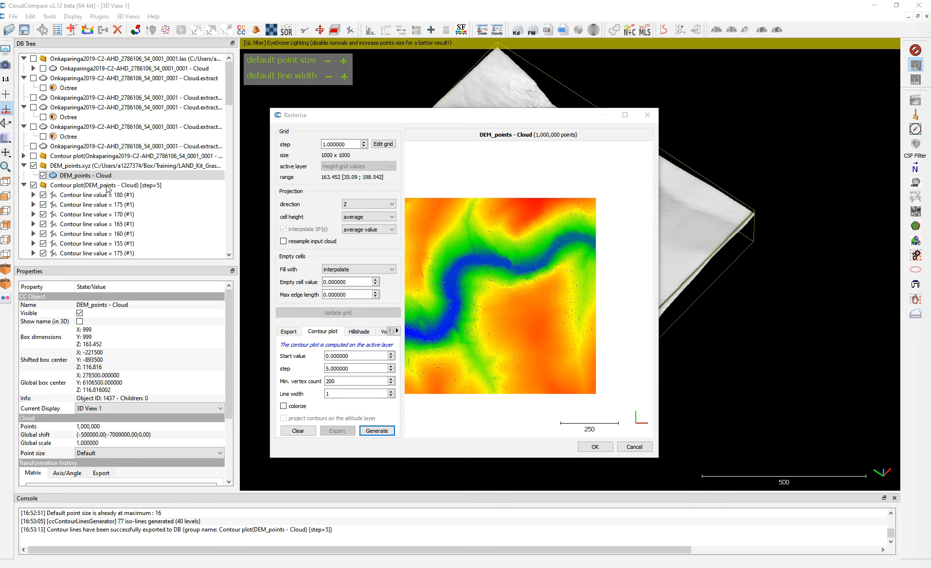
click(647, 115)
Save the DEM contour plot group as the 3D polyline shapefile Contour_5m_DEM.shp in the DEM folder, with Z as vertical dimension
click(40, 189)
click(24, 186)
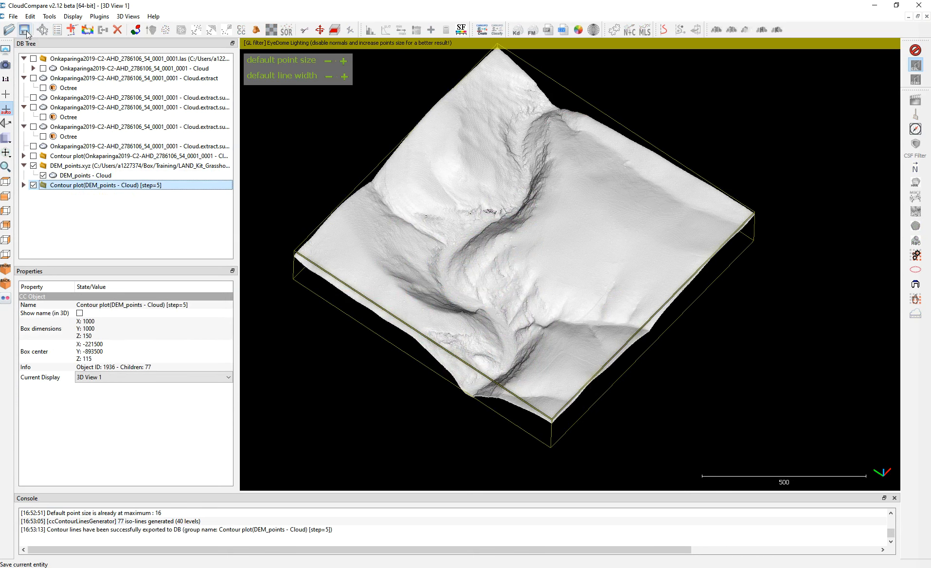
click(24, 30)
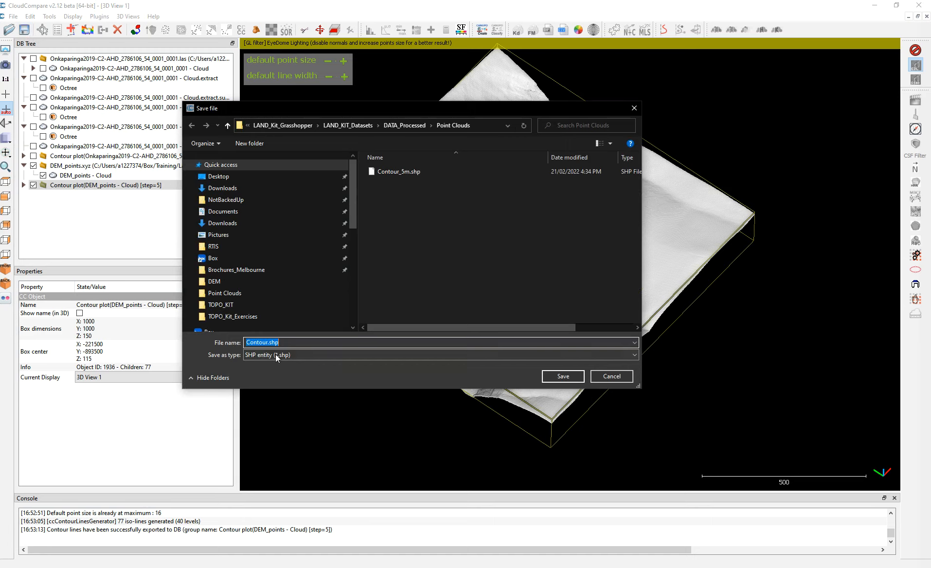
click(267, 343)
text(_)
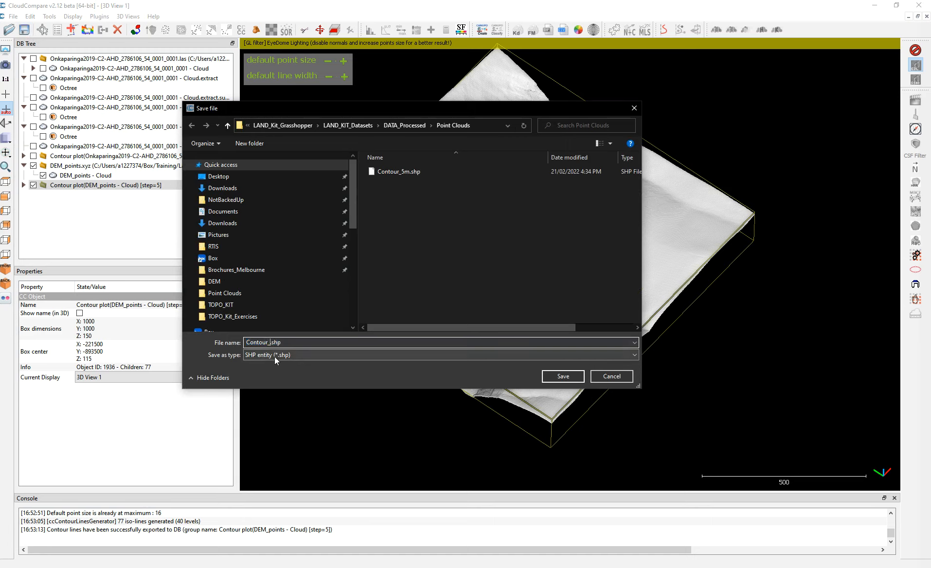
text(5m_DEM)
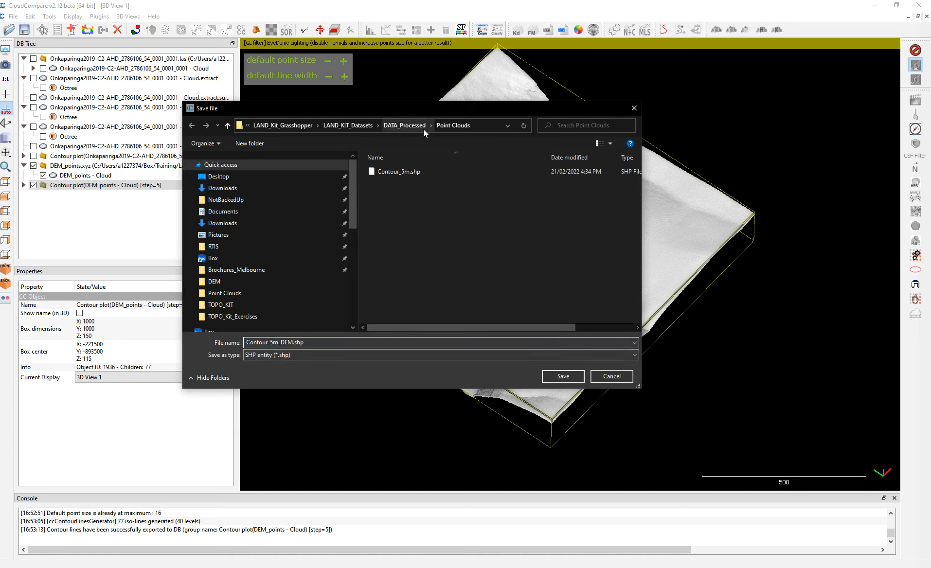
click(406, 126)
double_click(417, 171)
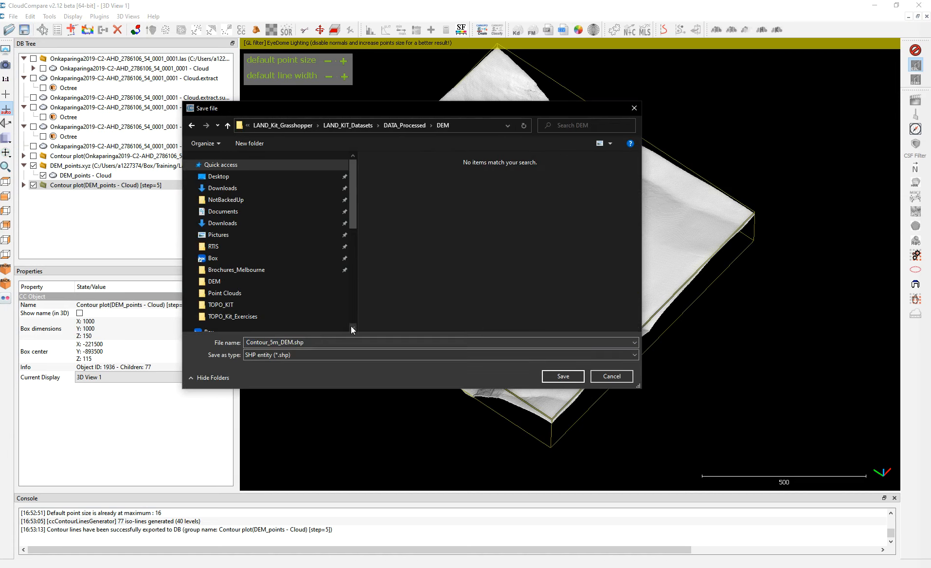
click(563, 376)
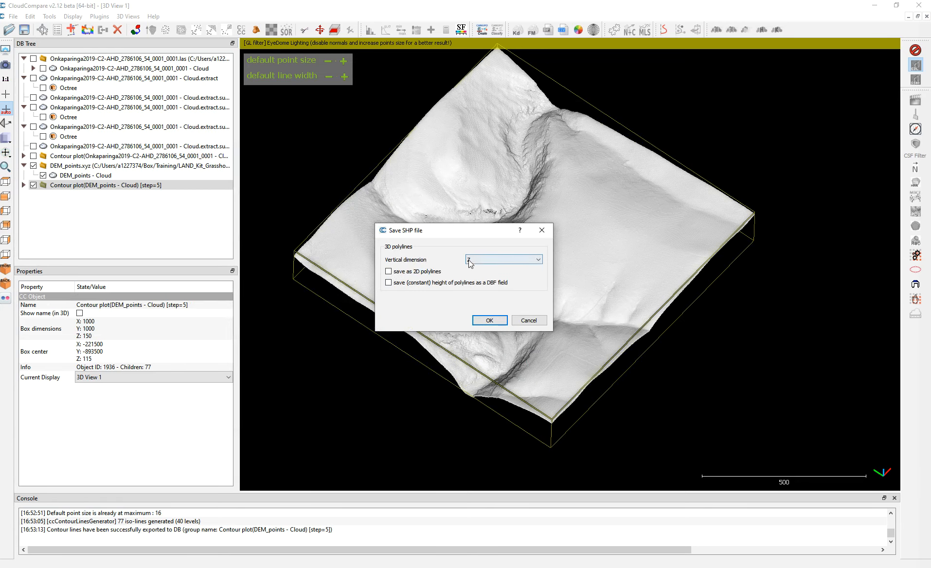
click(489, 320)
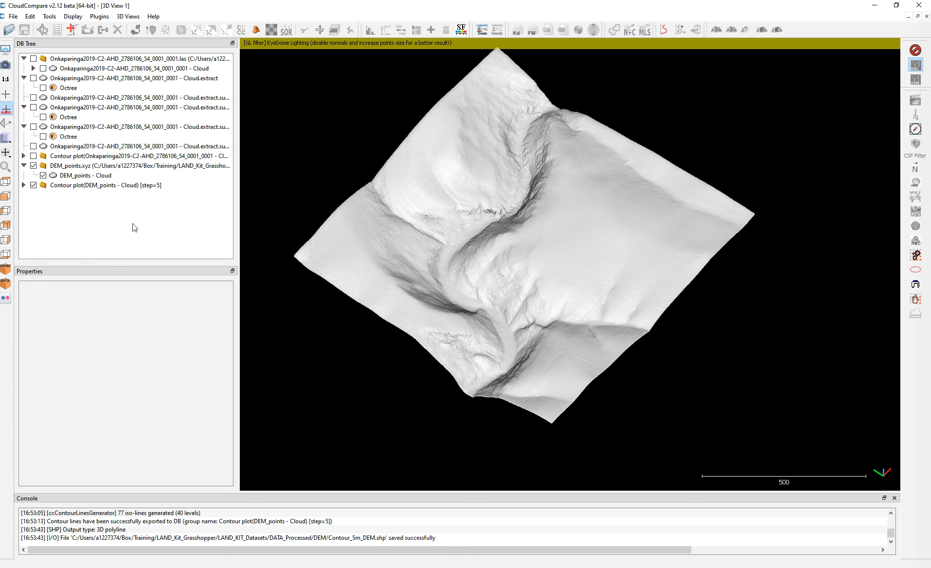
Hide the DEM contour plot and subsample the DEM_points cloud by the Space method with 3.5 minimum space between points
click(50, 182)
click(65, 176)
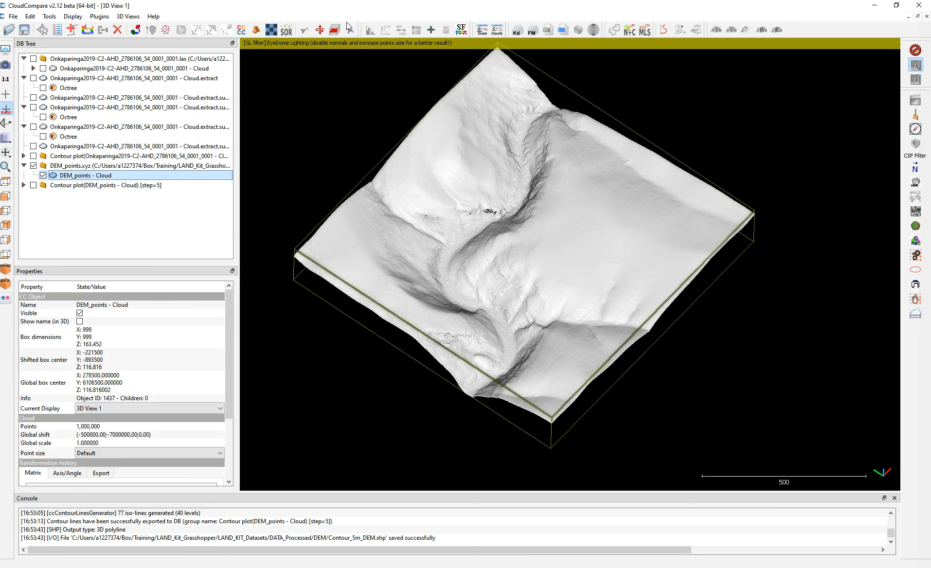
click(166, 29)
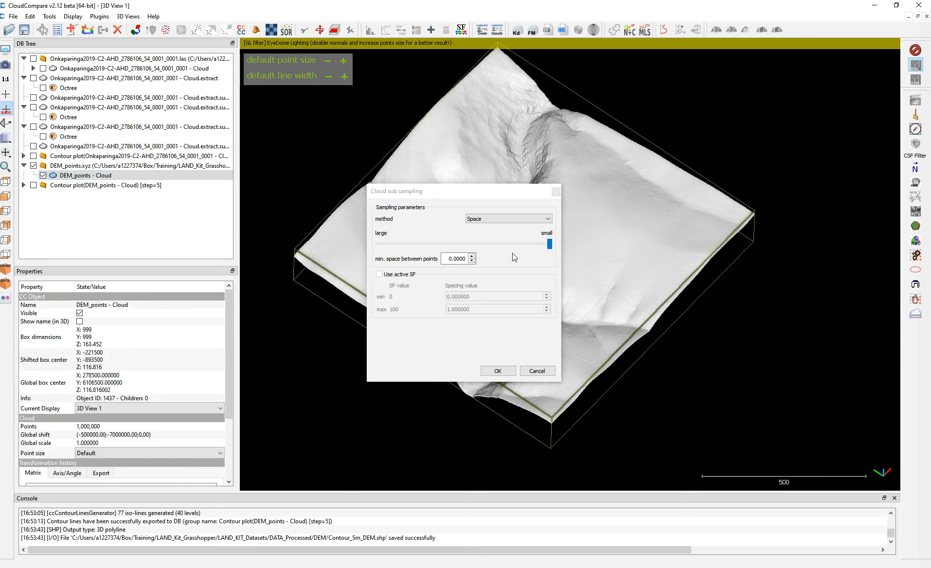
click(496, 219)
click(483, 232)
key(Tab)
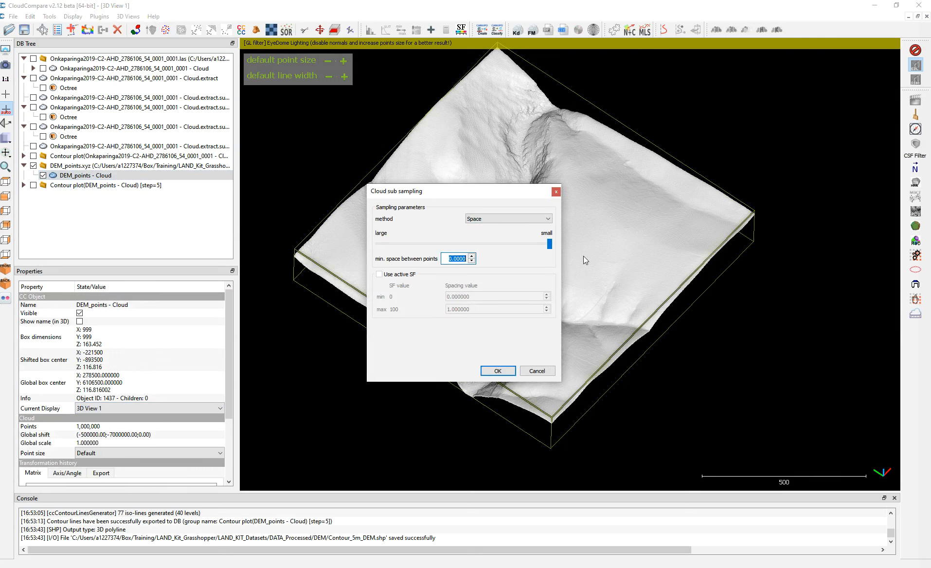
text(3.5)
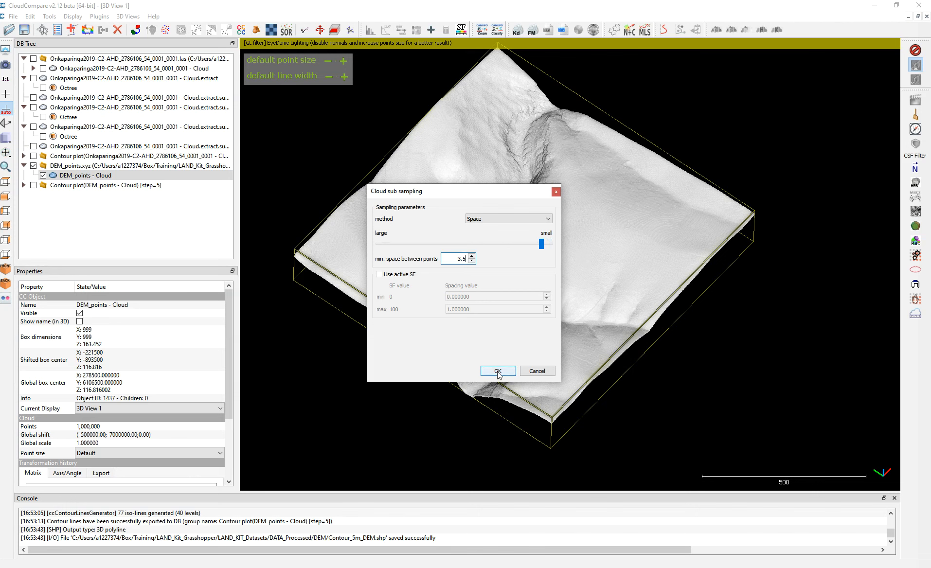
click(497, 371)
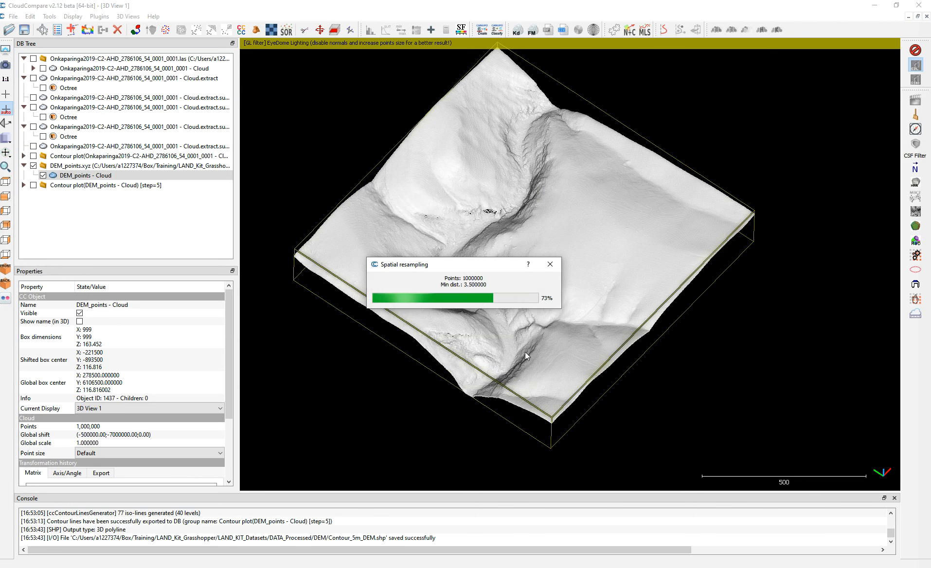
Save the subsampled DEM_points cloud as DEM_points.asc in the DEM folder, keeping the default ASCII options
click(112, 224)
click(117, 185)
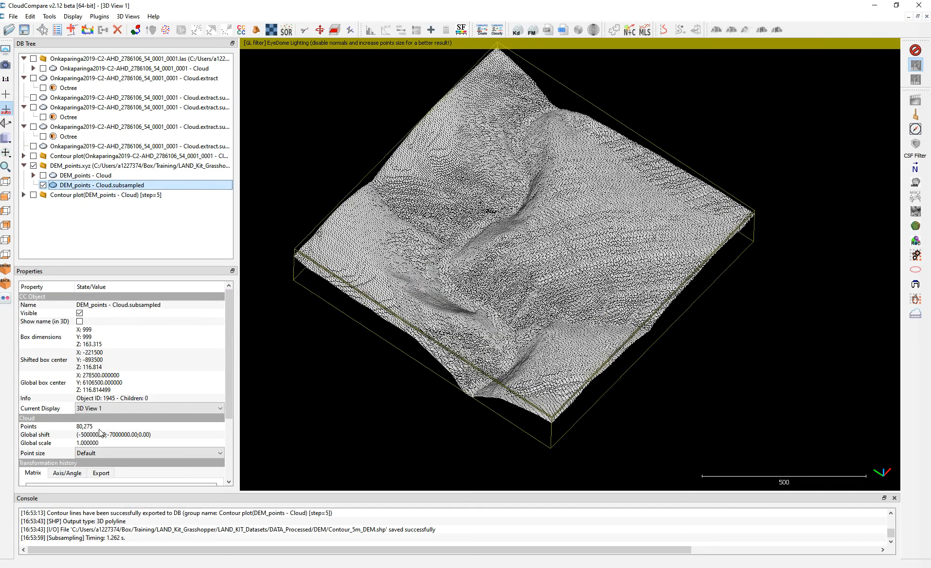
click(25, 35)
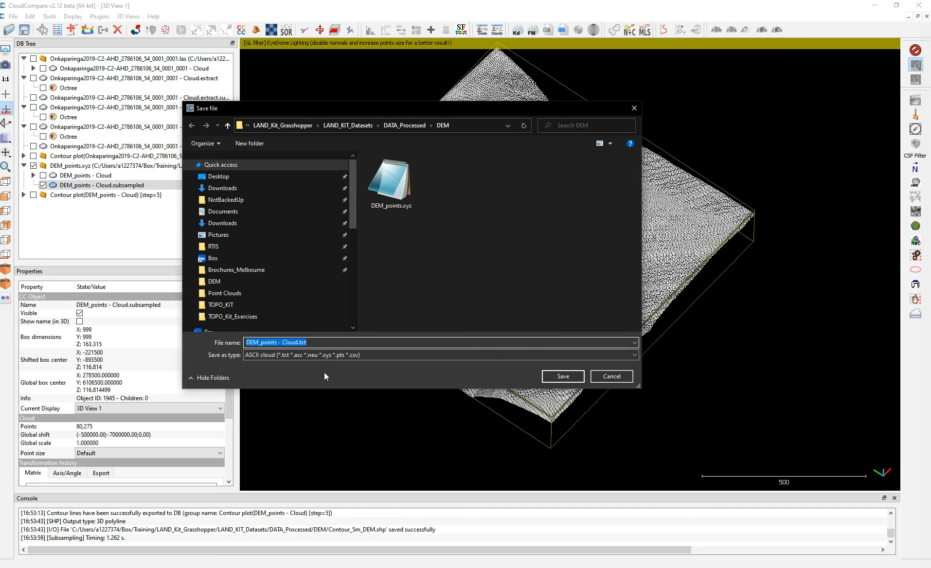
click(278, 342)
drag(280, 342, 297, 343)
key(BackSpace)
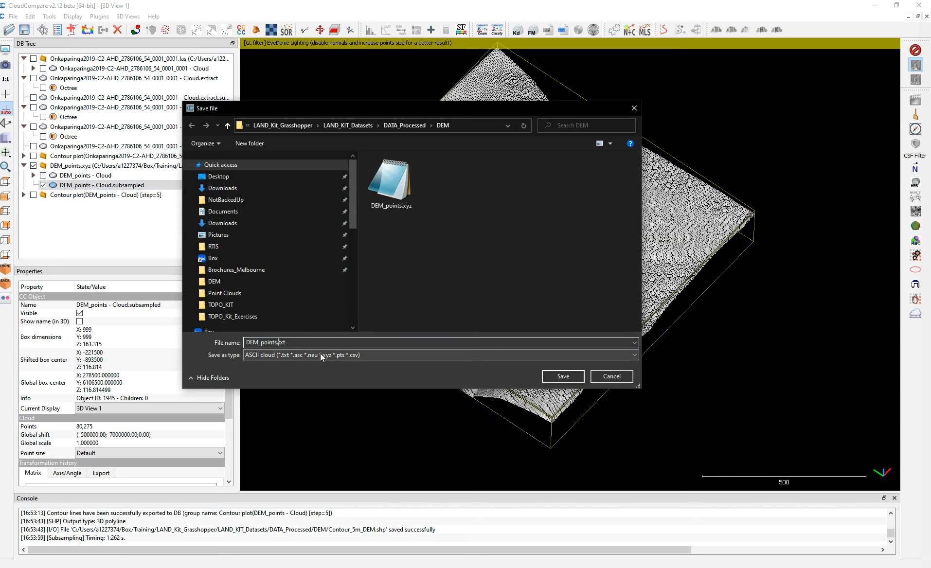
key(Delete)
key(Delete)
key(Delete)
text(asc)
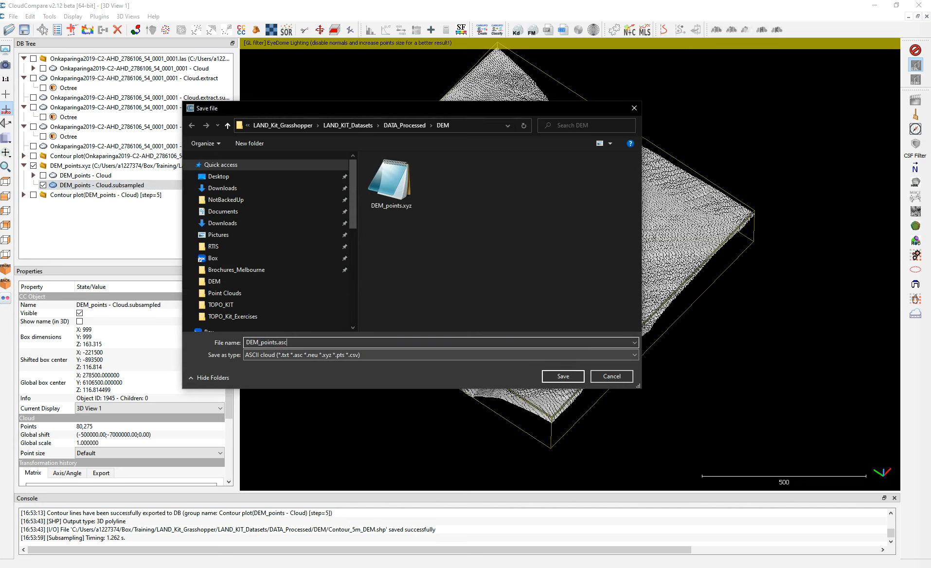
click(564, 378)
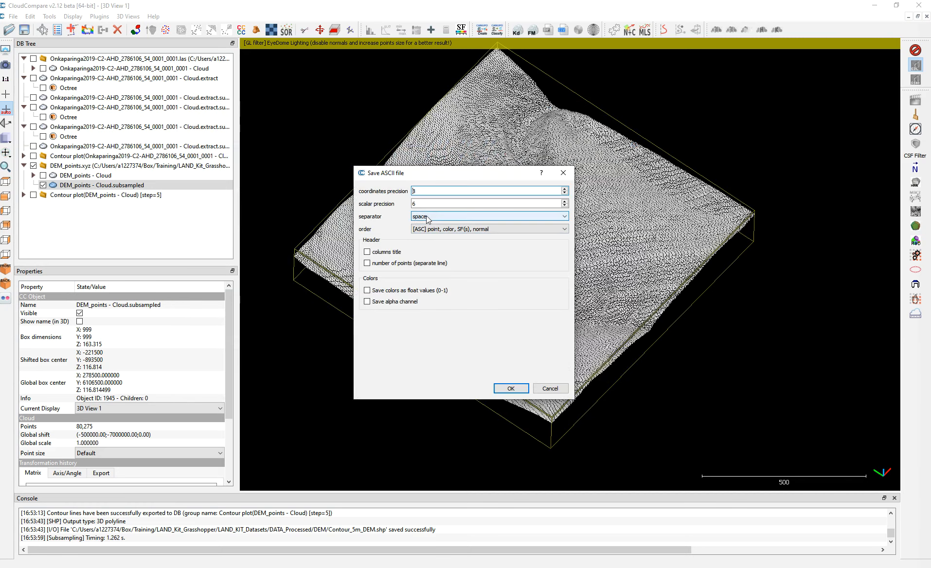
click(511, 388)
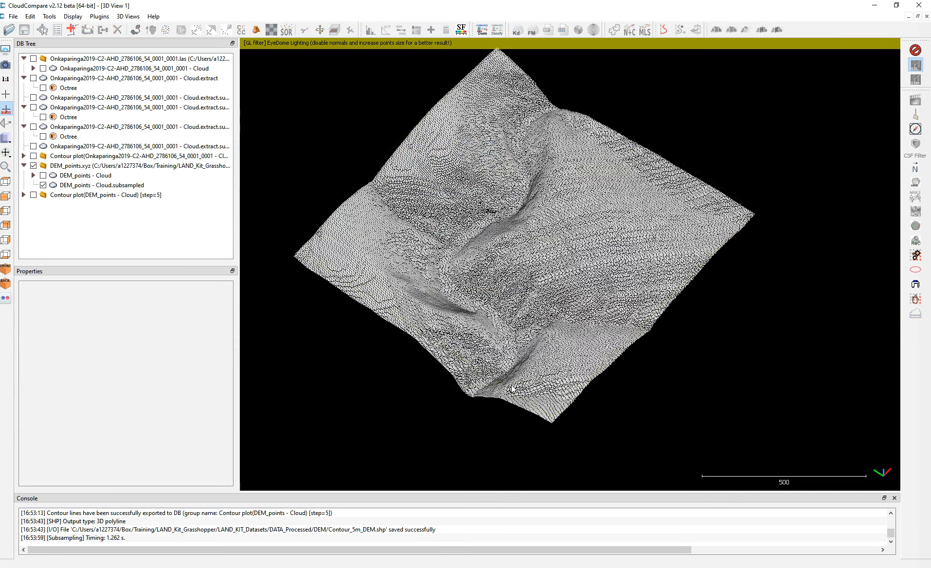
Switch to Rhino and Grasshopper, and save both the Rhino model and the Grasshopper definition
click(874, 6)
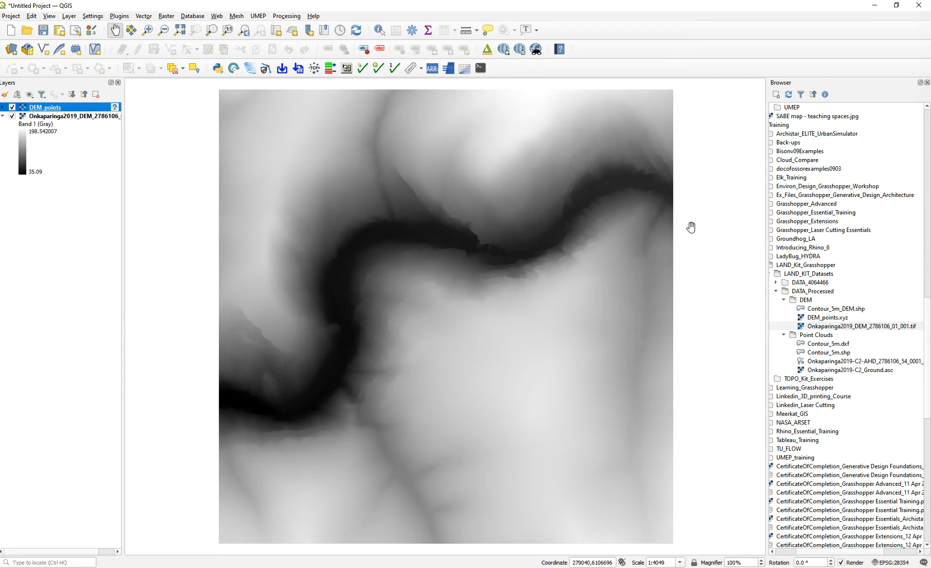
click(874, 6)
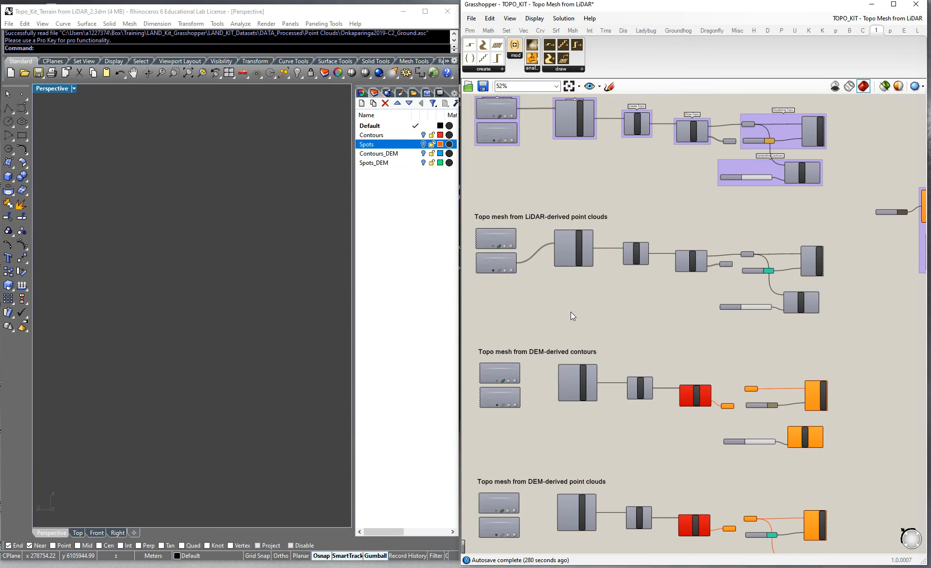
scroll(564, 341, down, 5)
scroll(632, 312, up, 6)
scroll(633, 316, down, 2)
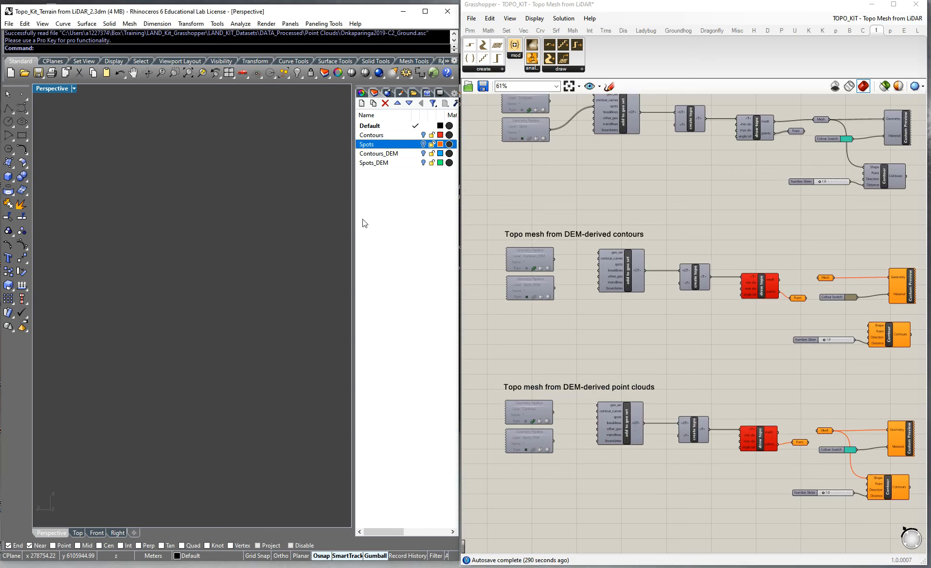
click(38, 73)
click(484, 87)
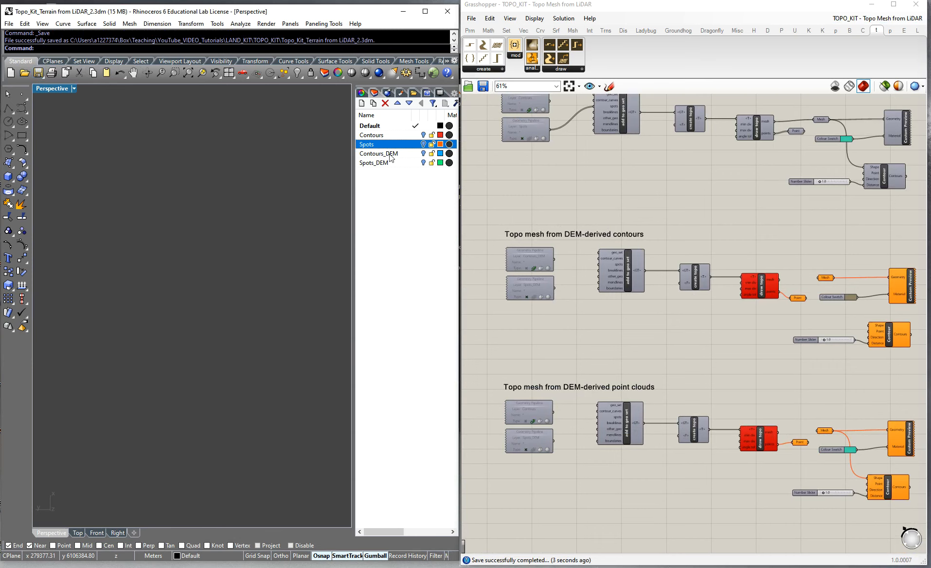
double_click(409, 155)
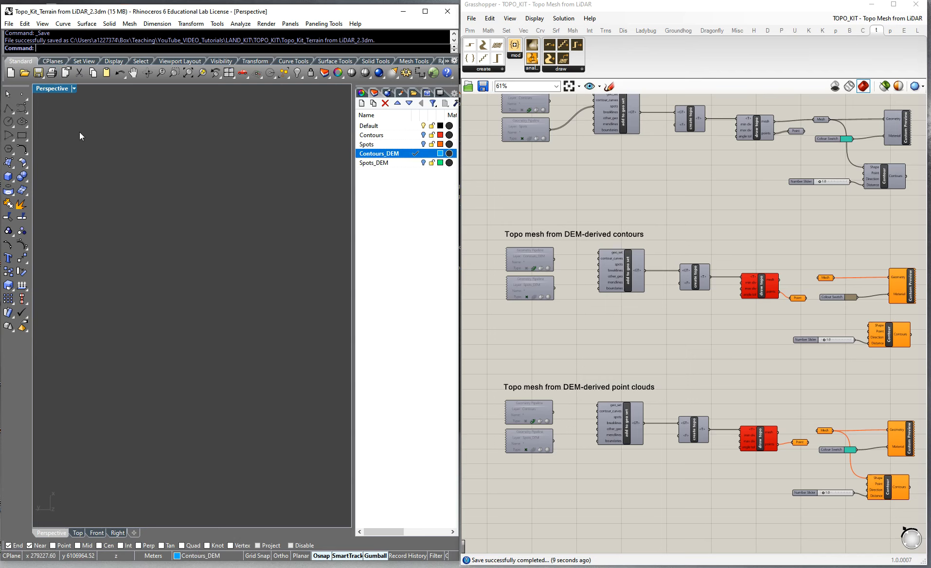
text(Import)
key(Return)
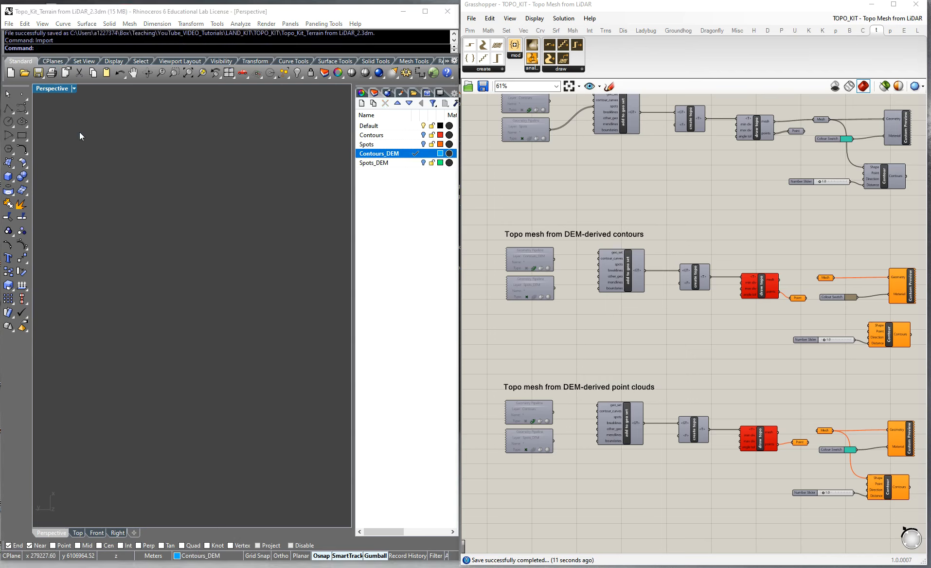
click(223, 54)
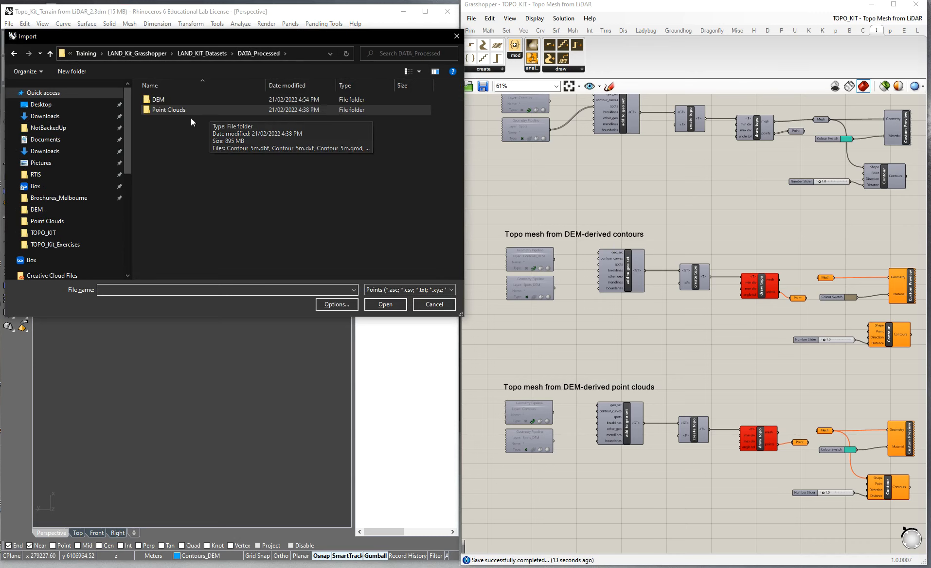
double_click(165, 98)
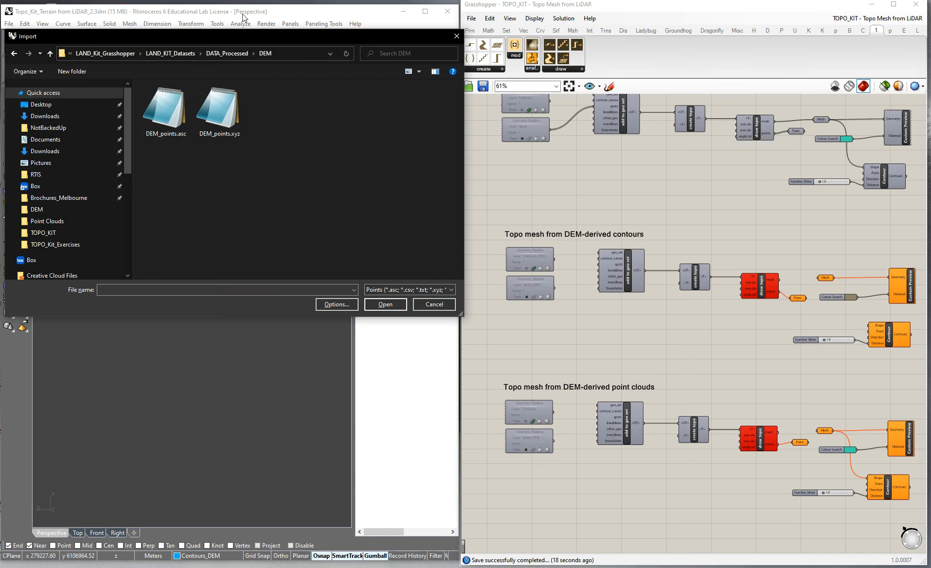
drag(260, 33, 340, 197)
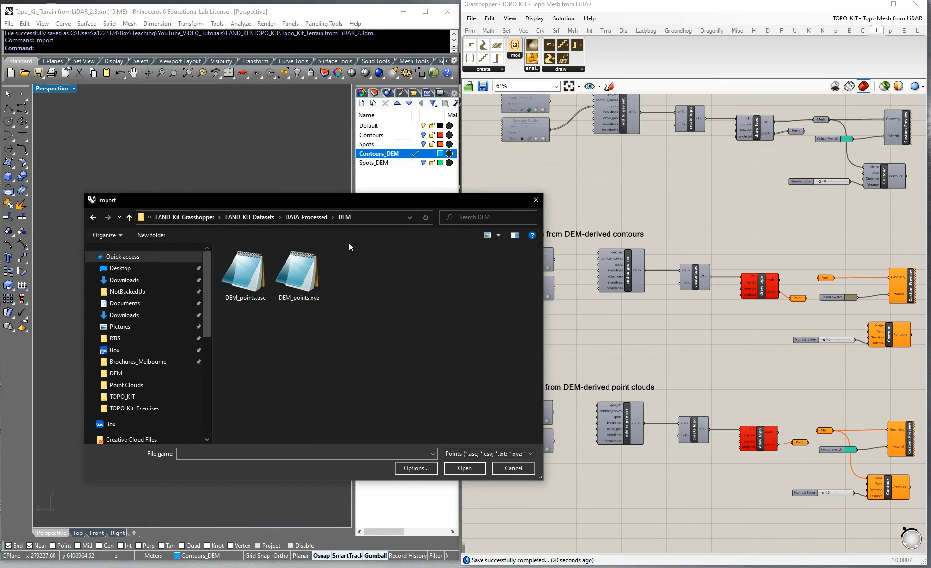
click(536, 200)
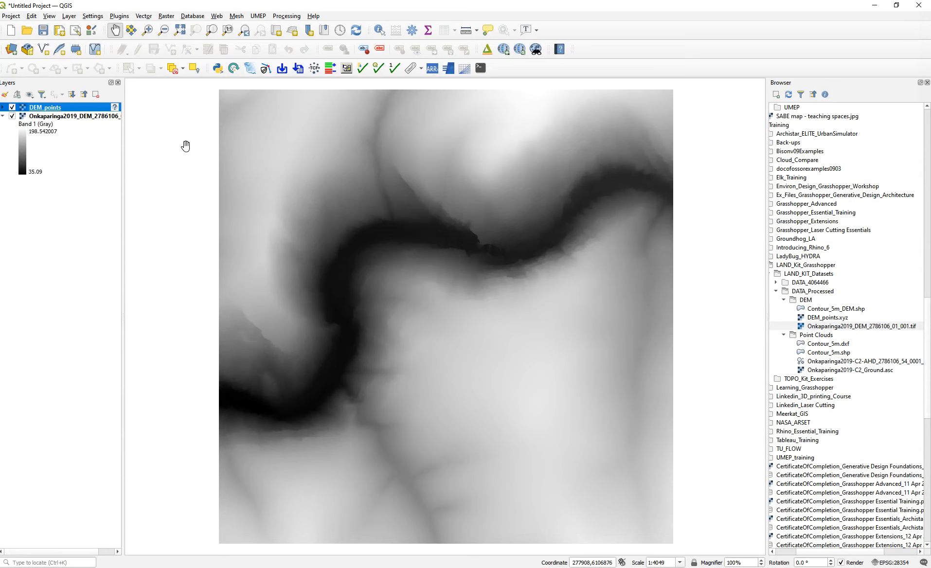
Switch to QGIS, hide the DEM_points and Onkaparinga DEM layers, and add Contour_5m_DEM.shp from the DEM folder to the map
click(12, 107)
click(12, 116)
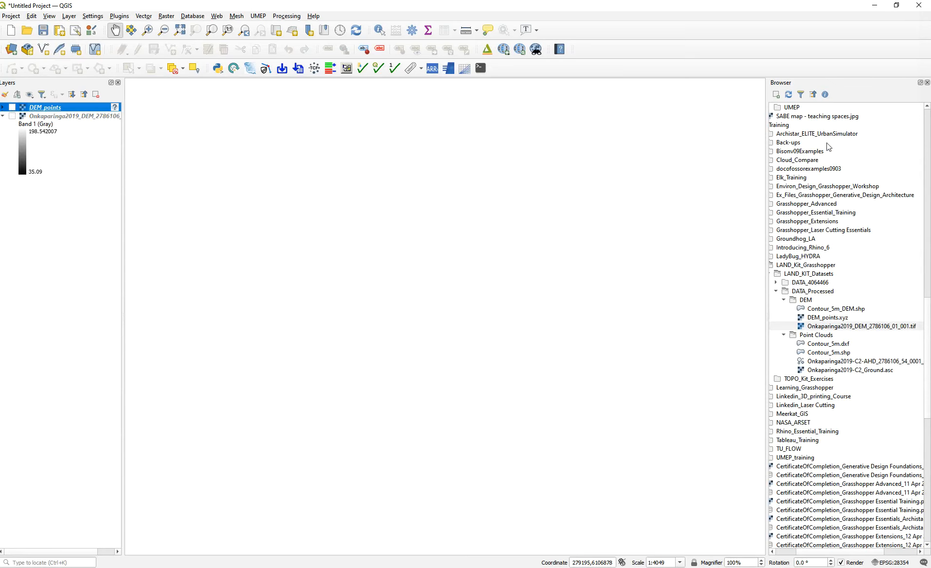
scroll(802, 321, up, 1)
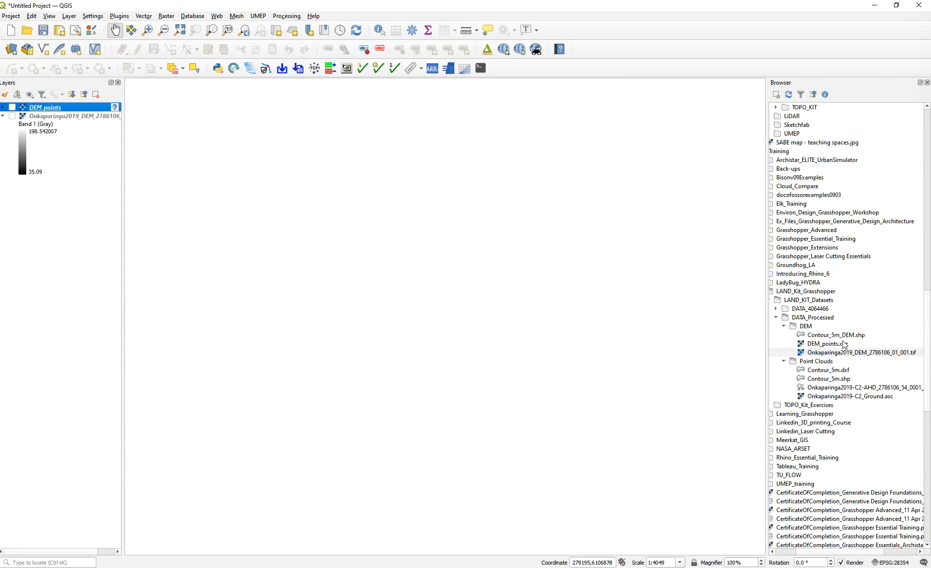
click(805, 327)
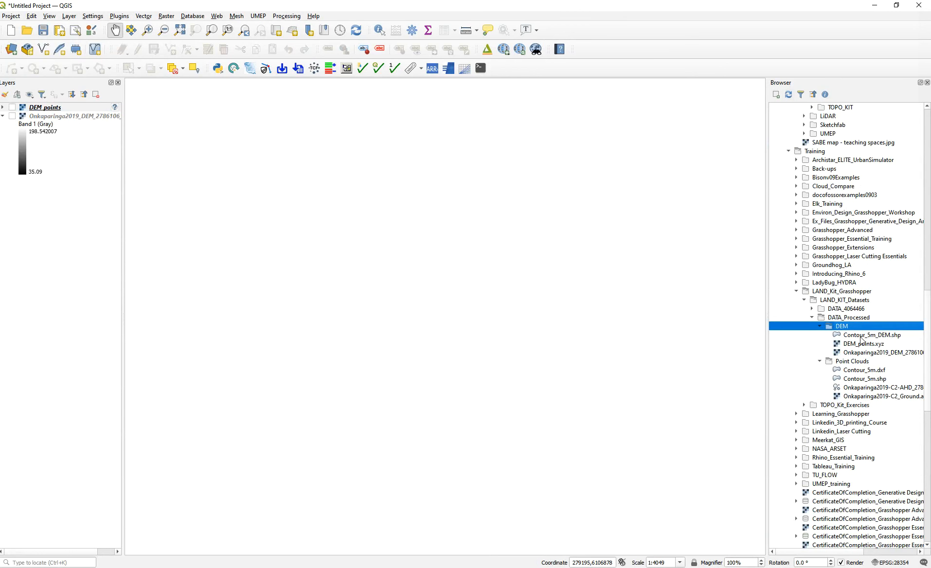
drag(861, 340, 512, 331)
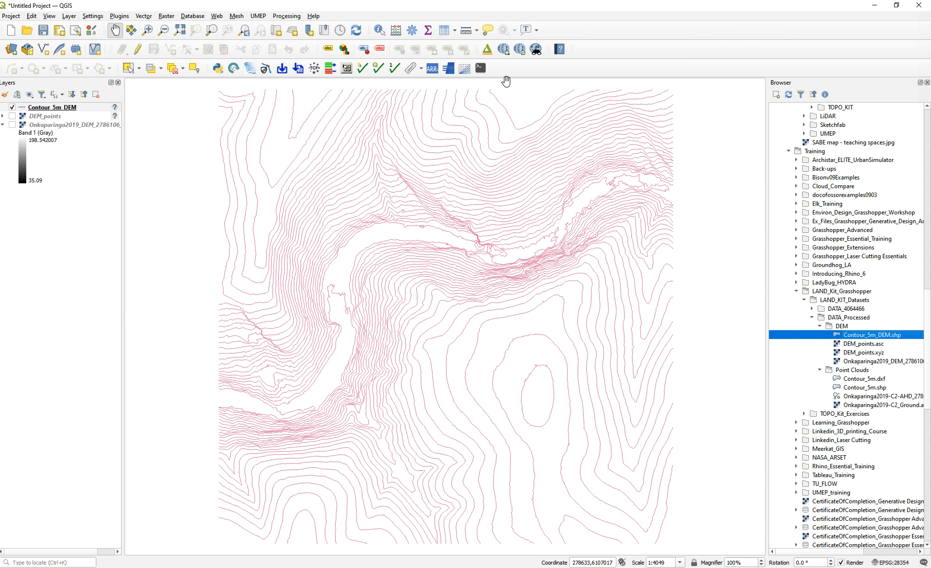
Preview the Contour_5m_DEM line layer in 3D with the Qgis2threejs Exporter, and close the exporter
click(487, 50)
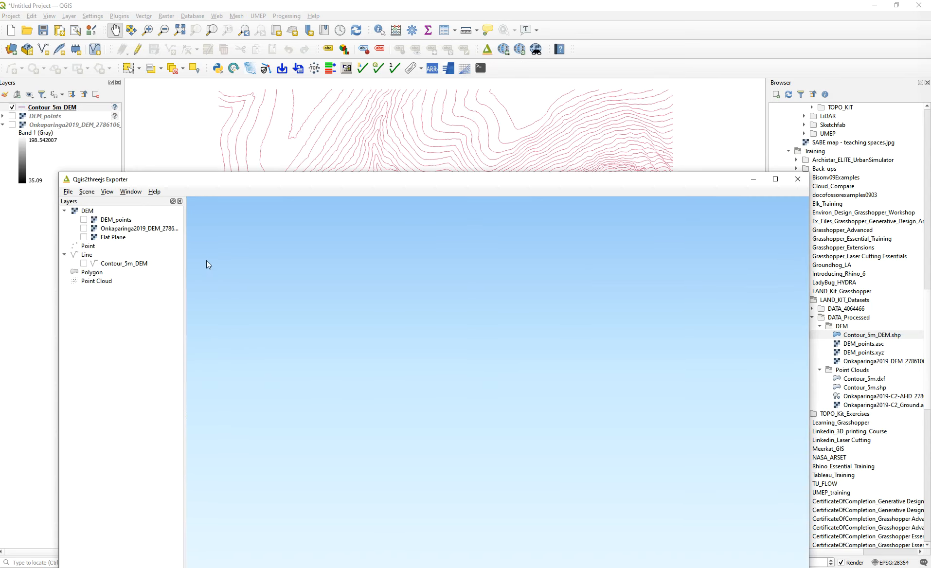
click(83, 263)
drag(527, 313, 551, 312)
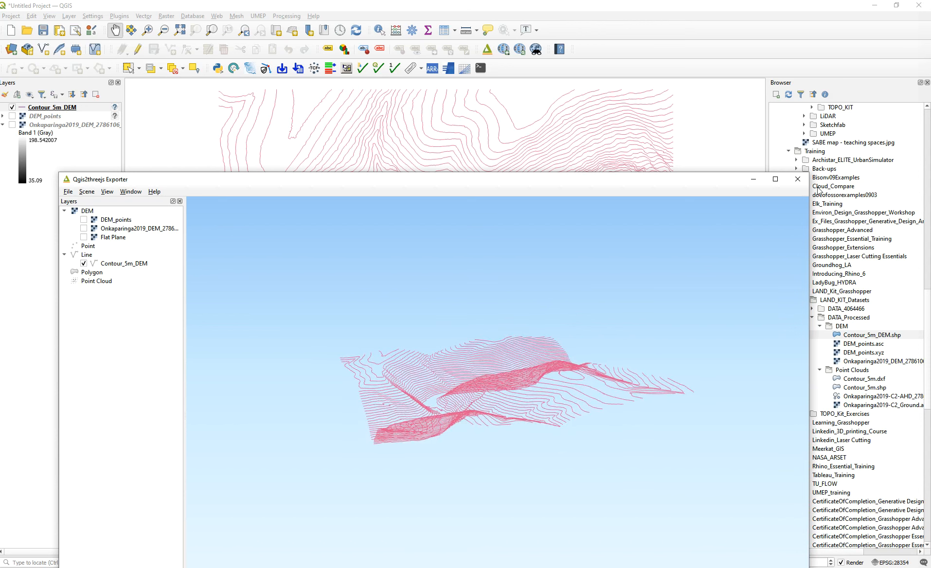
click(798, 179)
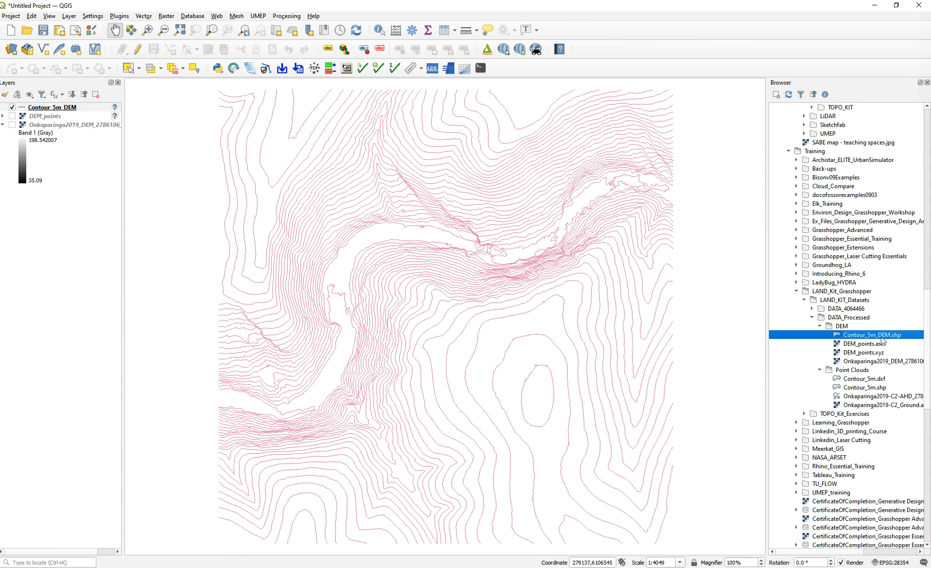
Set up an AutoCAD DXF export of the Contour_5m_DEM layer, naming the file Contour_5m_DEM.dxf in the DEM folder
right_click(52, 108)
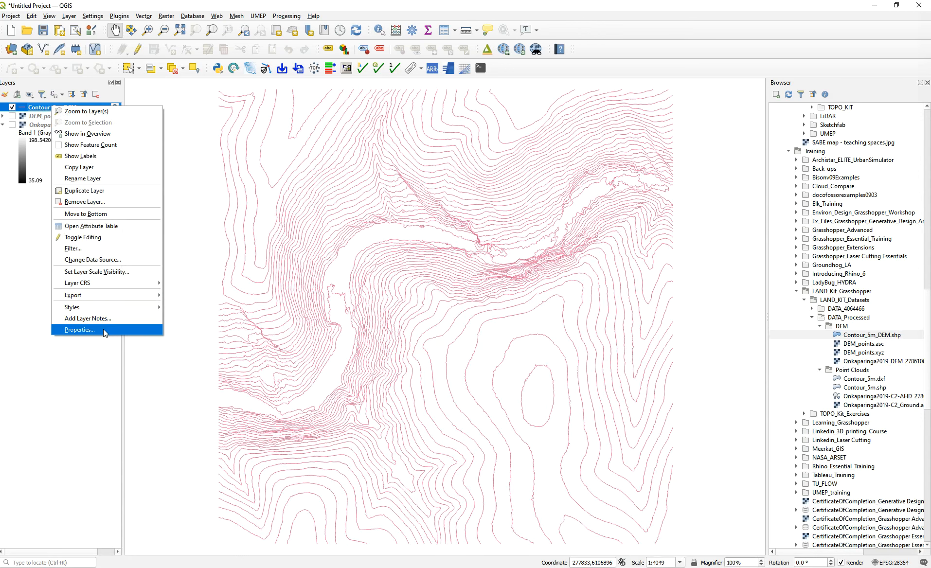
mouse_move(116, 296)
click(197, 296)
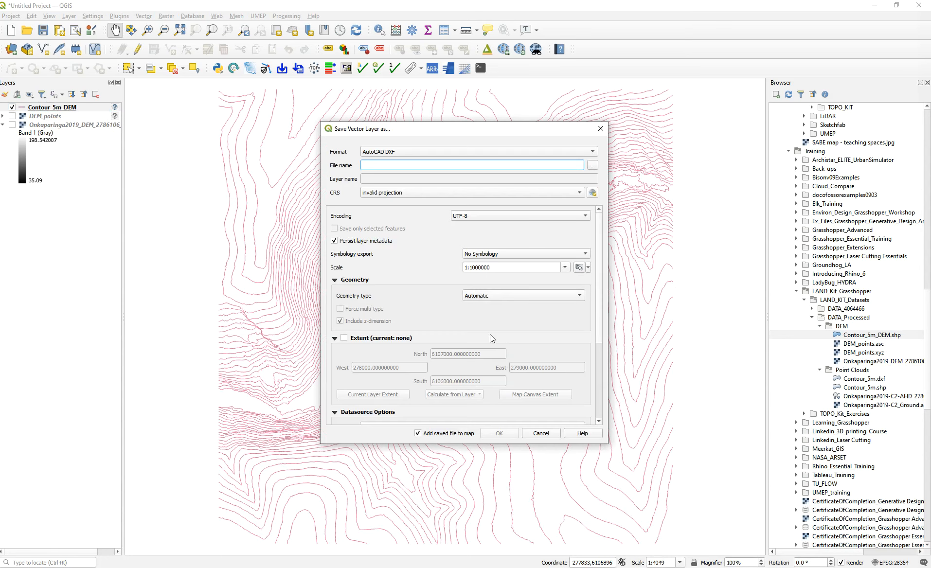
click(592, 165)
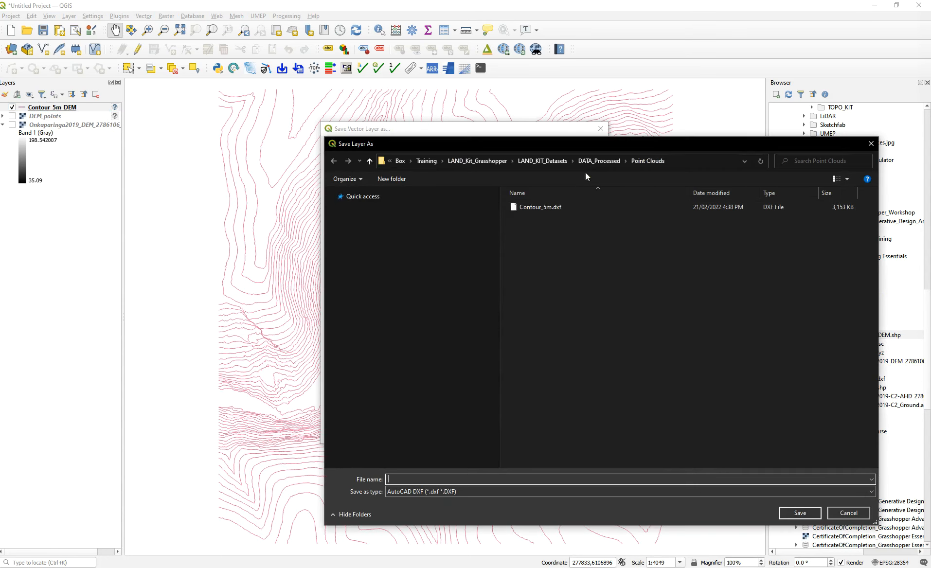
click(548, 208)
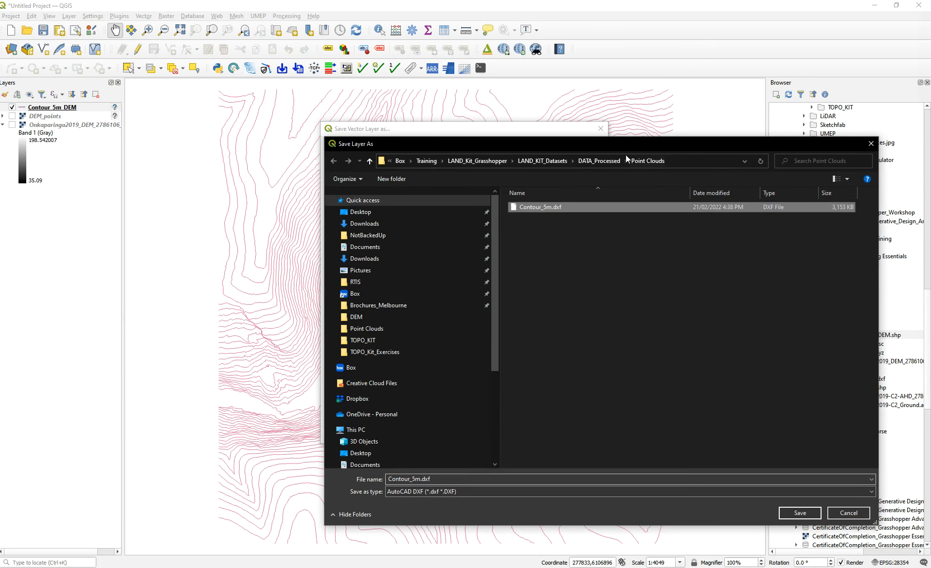
click(599, 161)
double_click(525, 209)
click(422, 479)
text(_DEM)
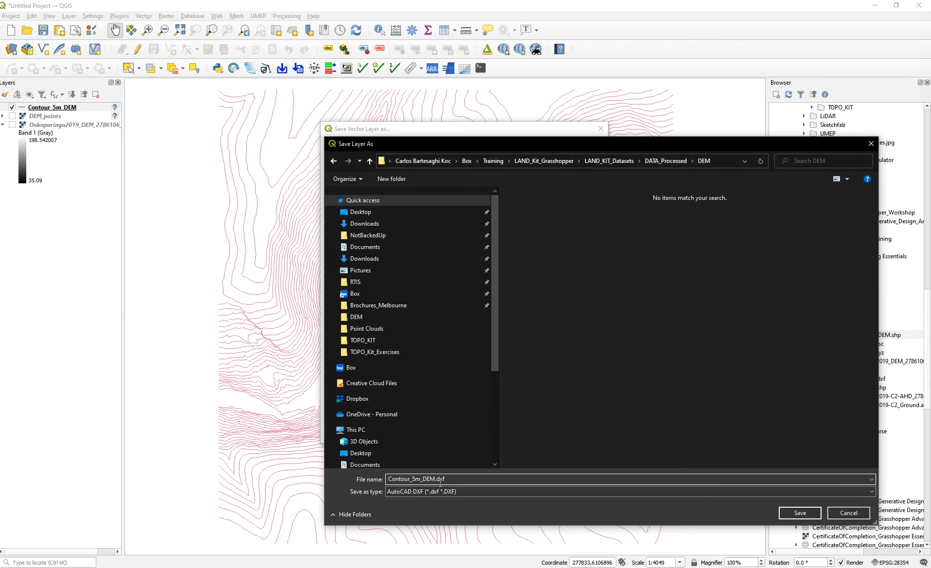
click(801, 513)
Set the DXF export's geometry type to LineString, keep the z-dimension included, and export the file
click(477, 296)
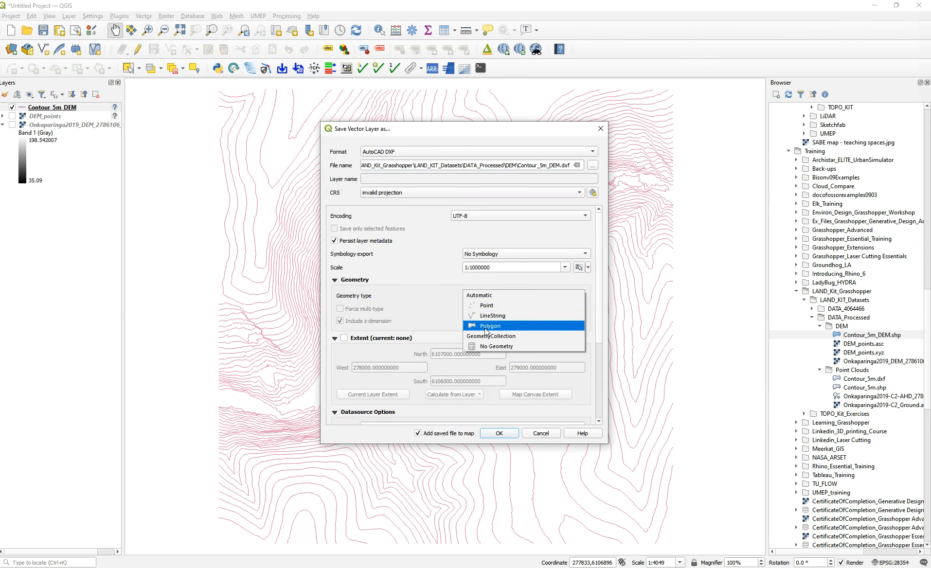
click(479, 312)
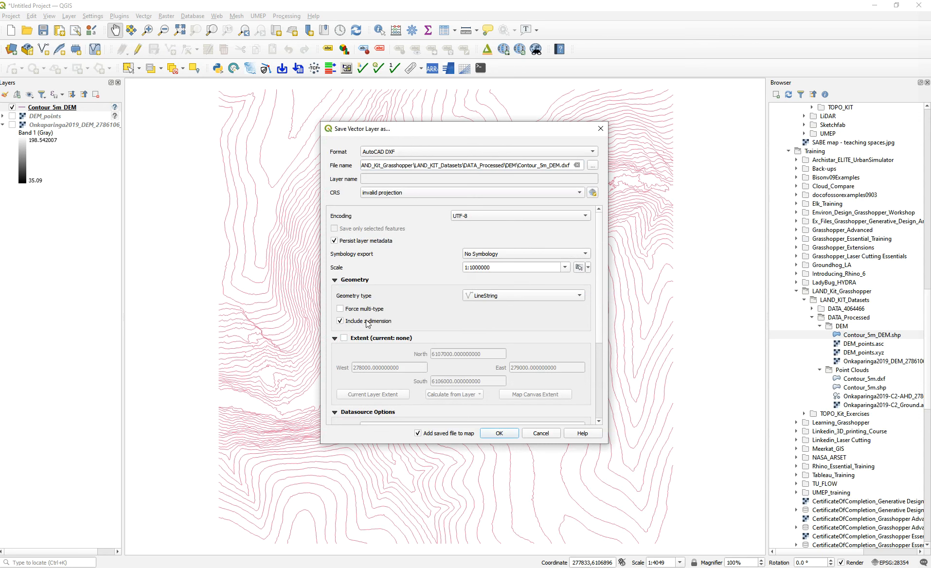
scroll(597, 248, down, 5)
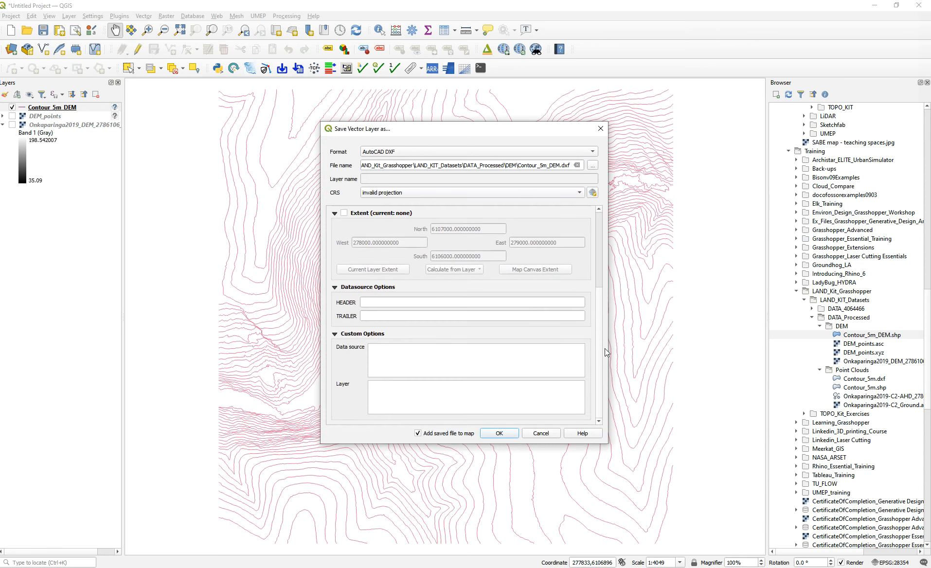
click(499, 433)
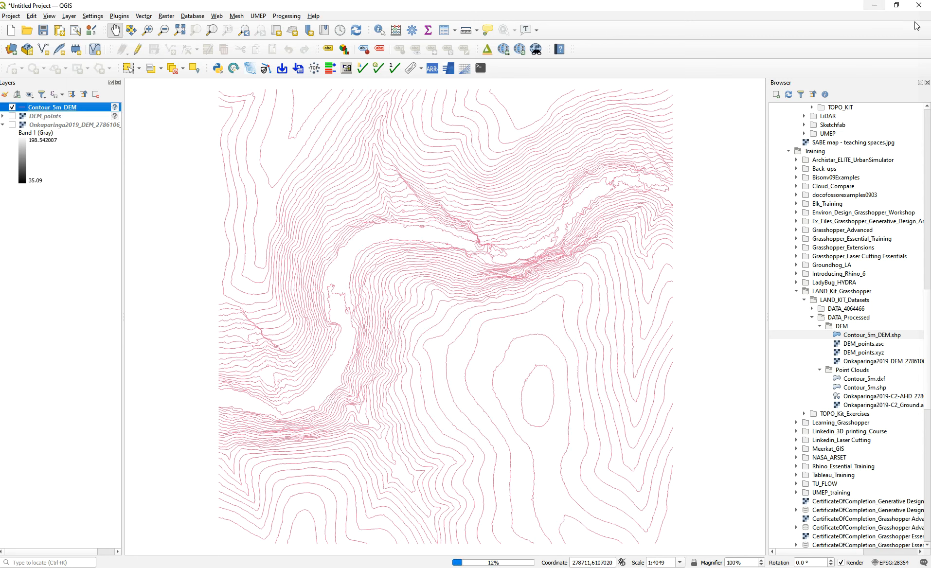
Return to Rhino and Grasshopper, turn on the Contours_DEM layer, and make Spots_DEM the current Rhino layer
click(880, 8)
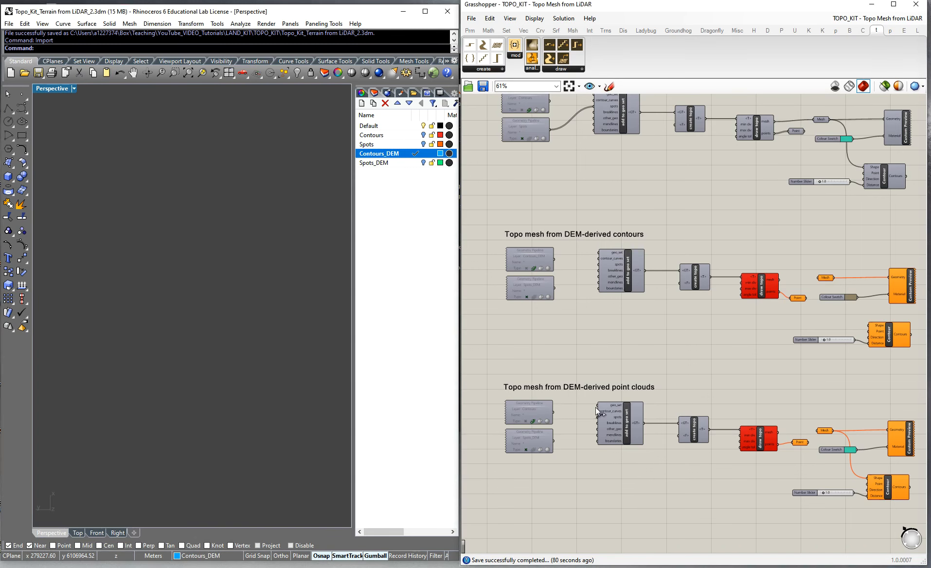
scroll(561, 294, down, 3)
scroll(537, 349, up, 3)
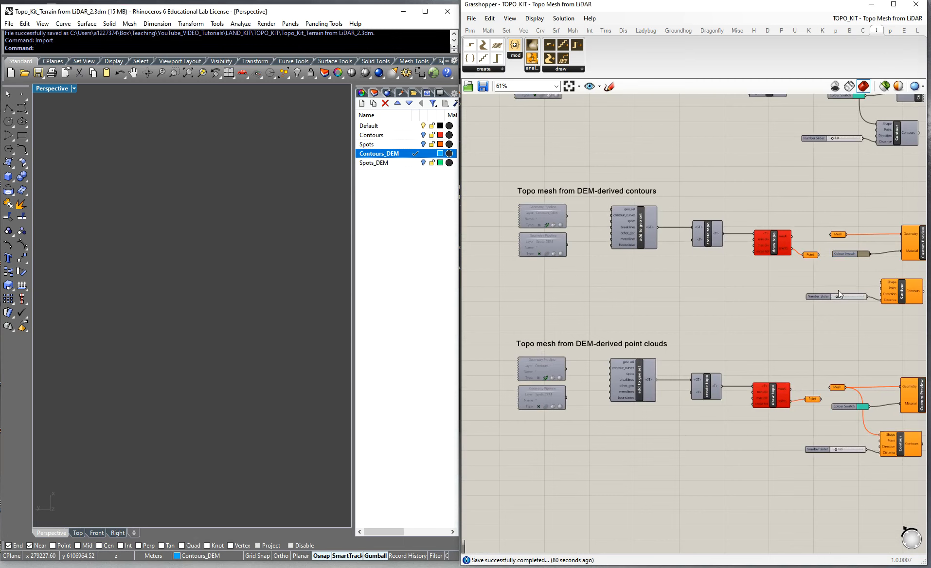
scroll(644, 366, down, 1)
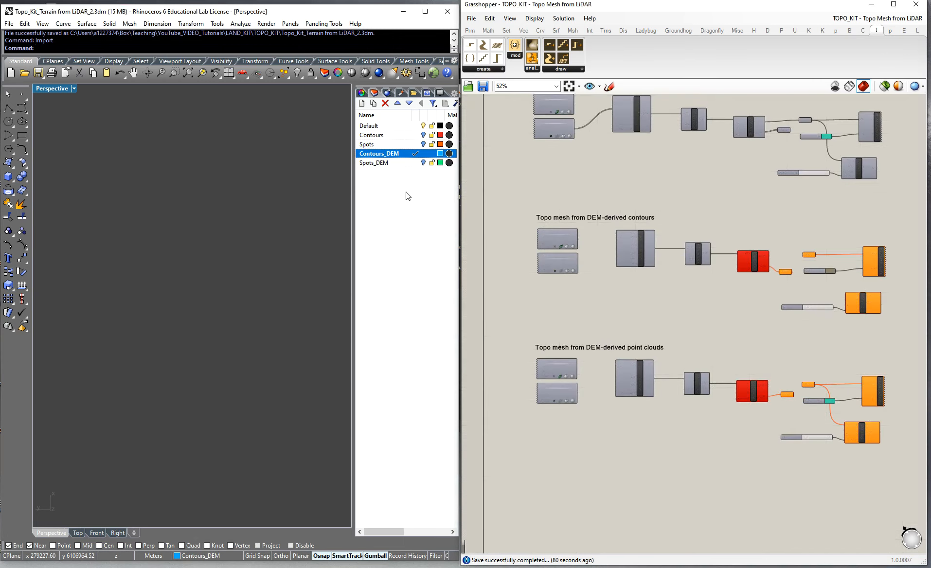
click(390, 164)
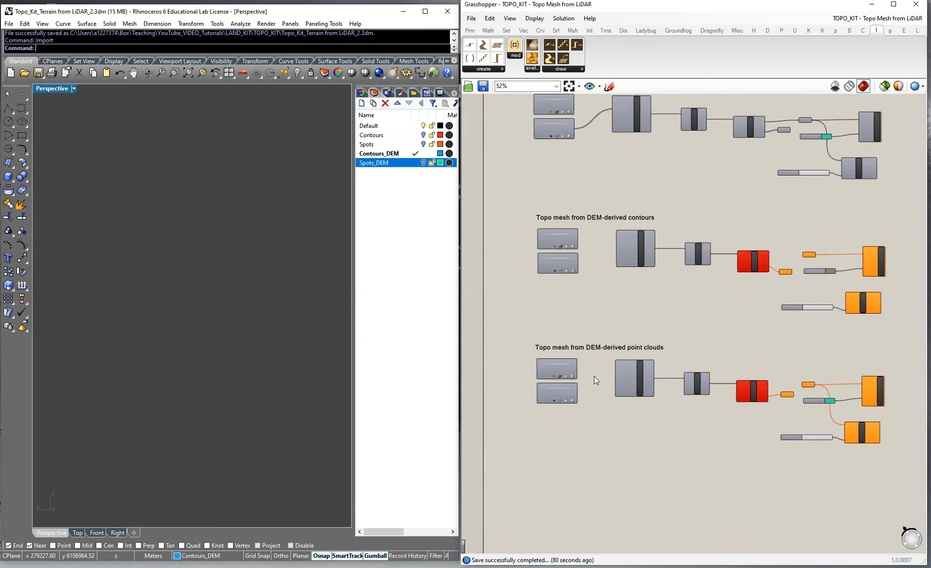
click(378, 154)
click(402, 188)
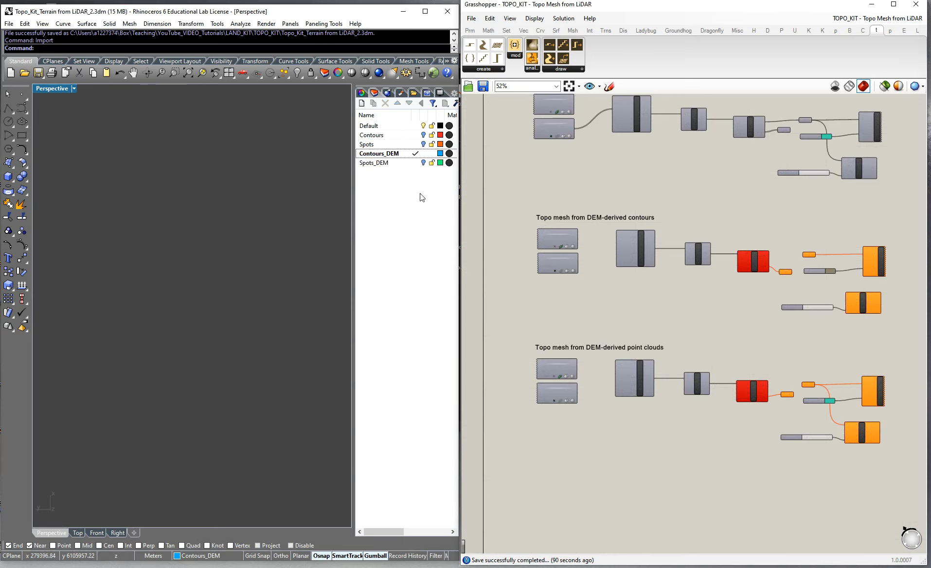
double_click(394, 164)
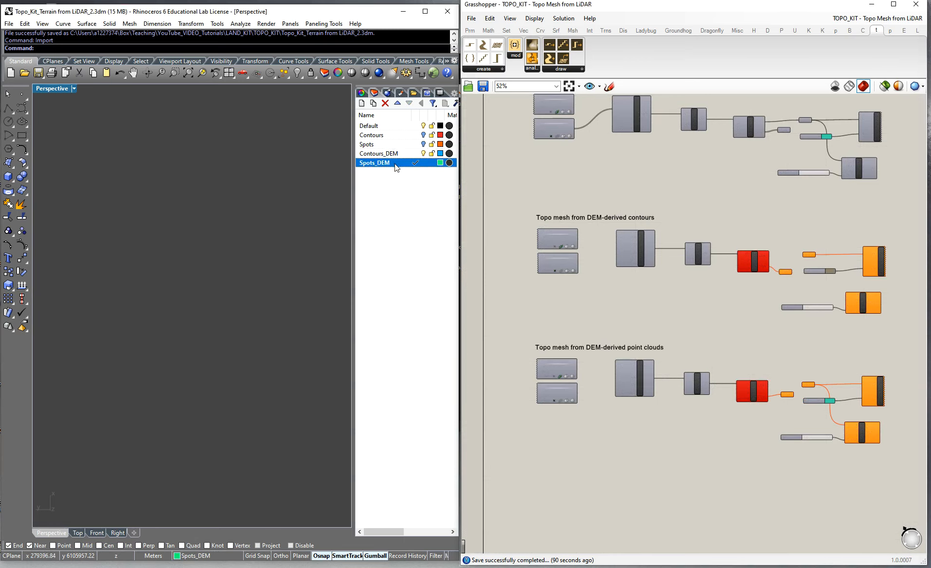
double_click(398, 154)
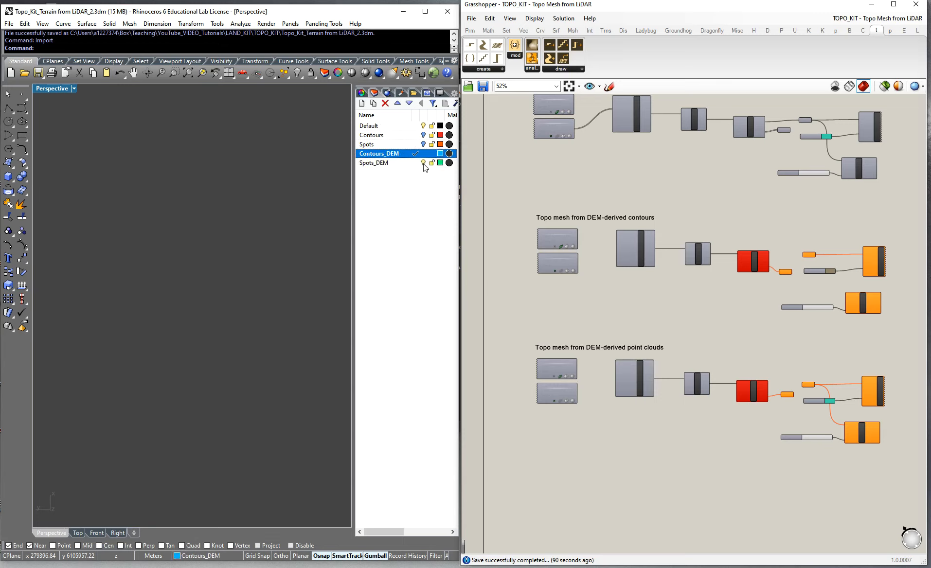
double_click(395, 164)
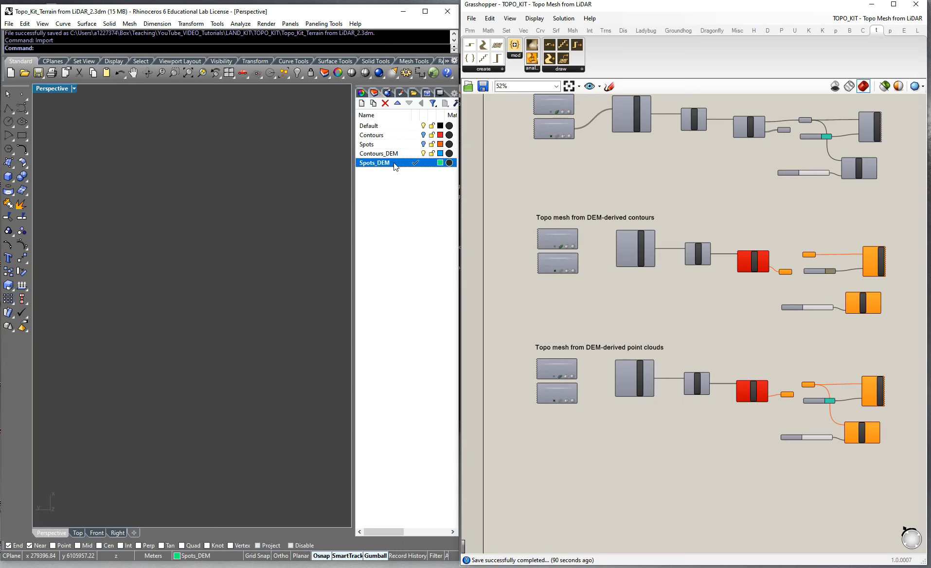
double_click(404, 154)
double_click(405, 163)
Import DEM_points.asc from the DEM folder onto the Spots_DEM layer, using space delimiters and no point cloud, and deselect the points
right_click(51, 53)
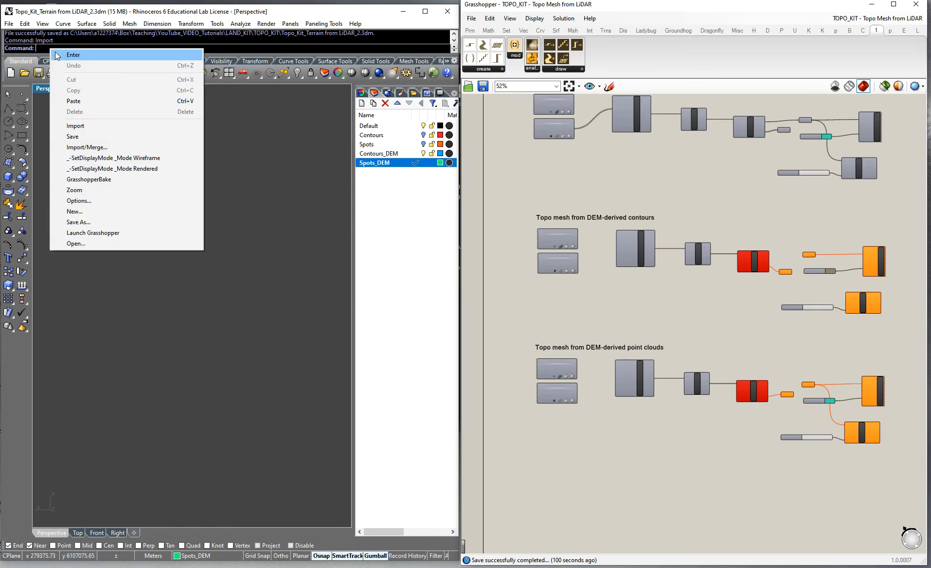
click(68, 127)
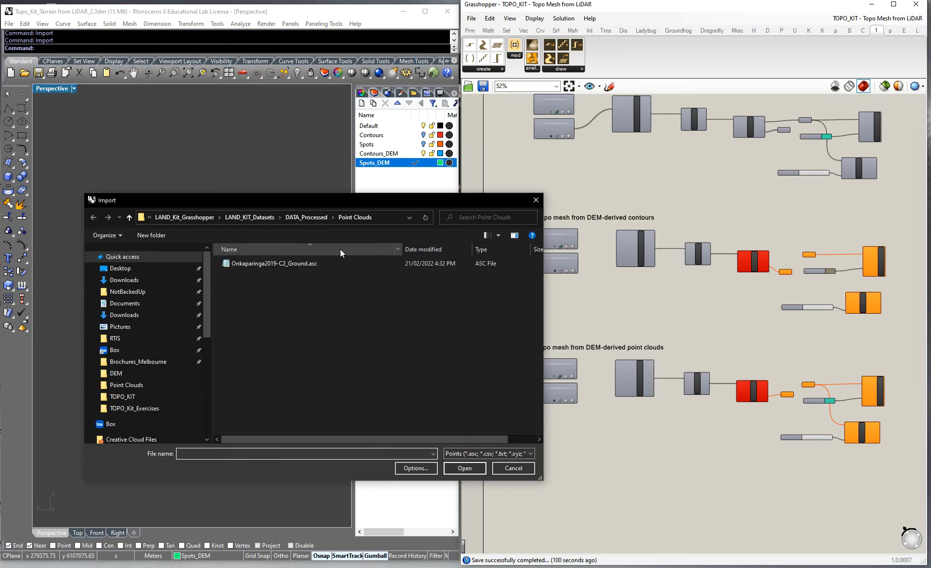
click(308, 218)
double_click(237, 264)
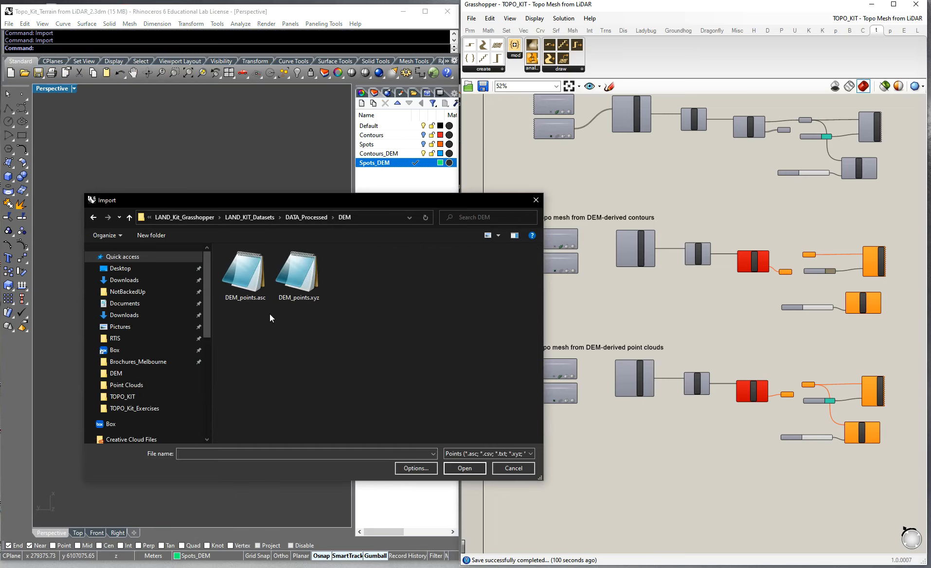
click(252, 288)
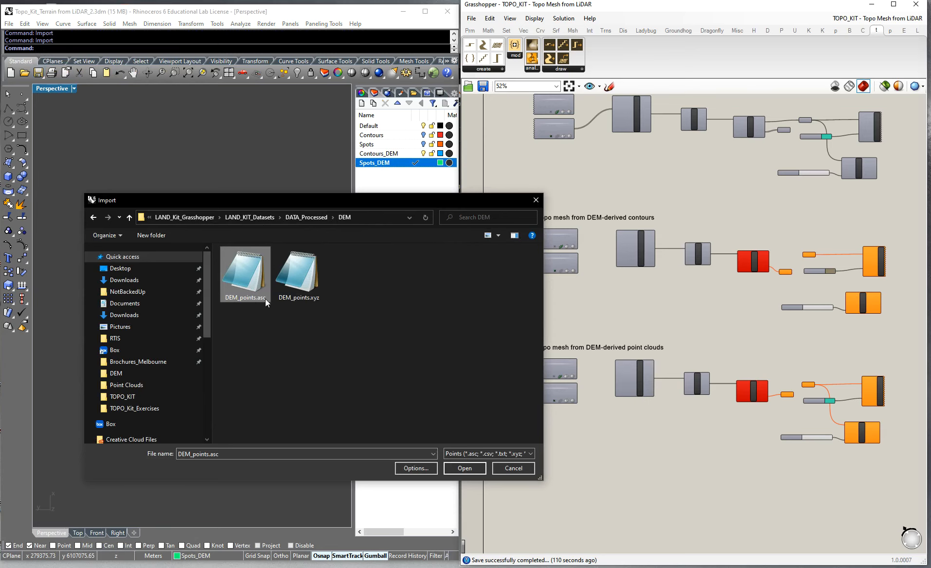
click(465, 469)
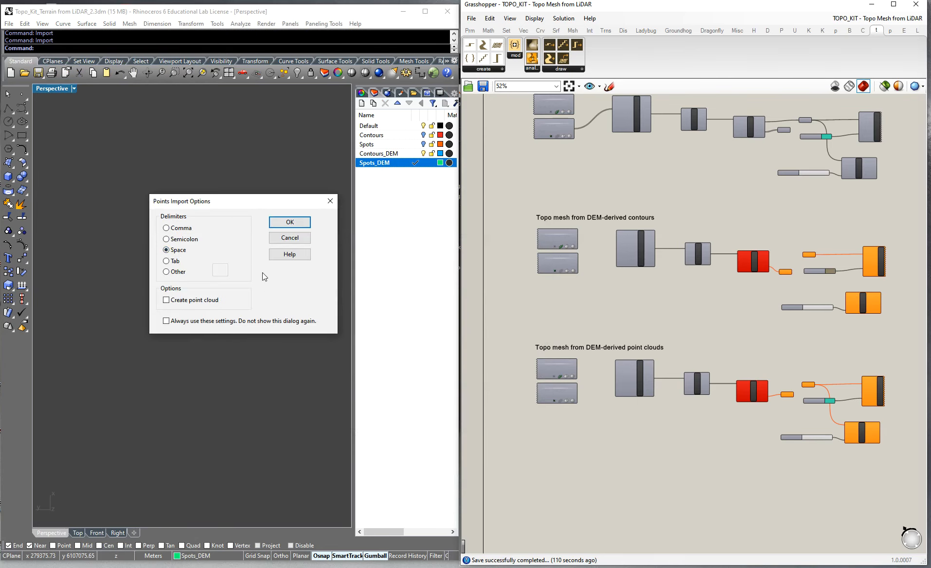
click(283, 226)
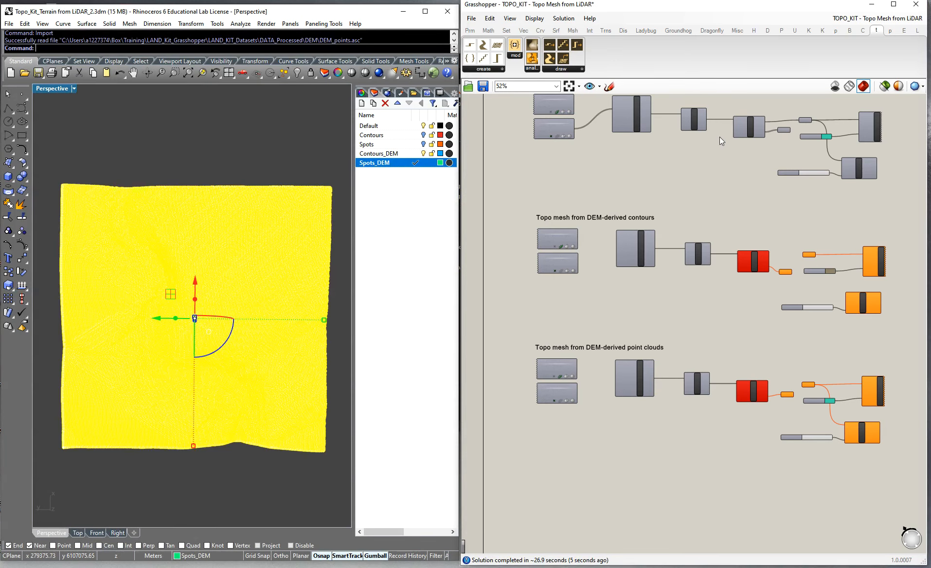
click(244, 152)
Examine the spacing and relief of the imported DEM points from several angles and distances in the perspective view
right_drag(286, 229, 211, 320)
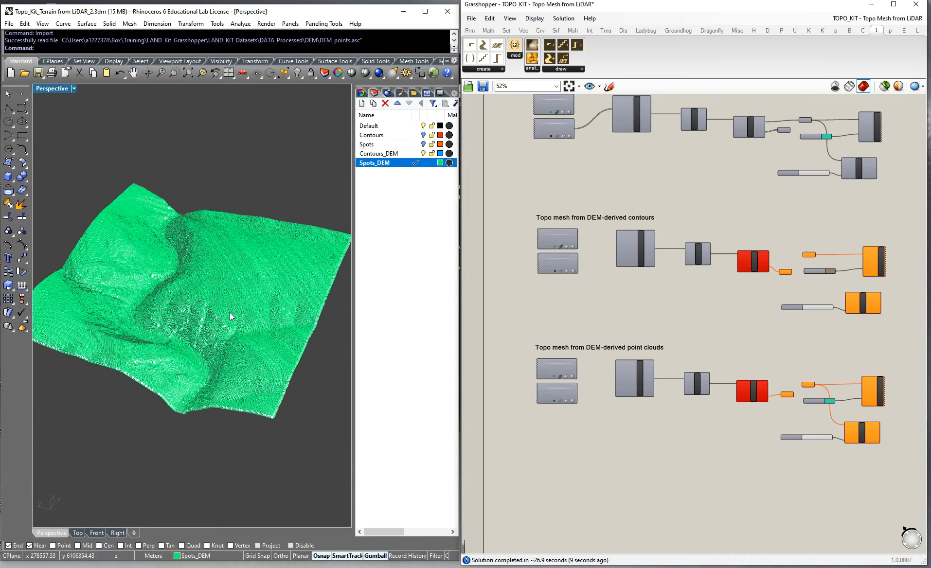
scroll(226, 314, up, 5)
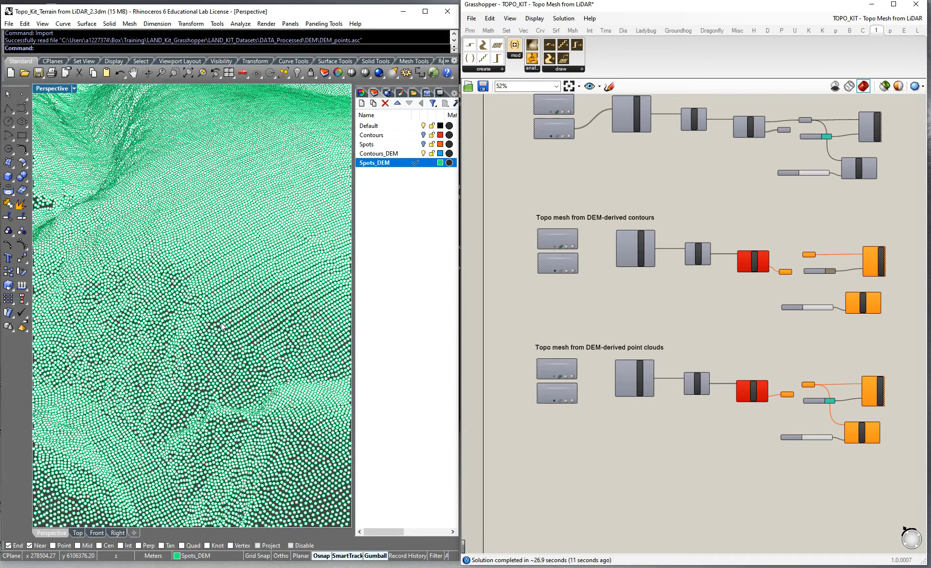
scroll(224, 325, up, 3)
scroll(230, 331, down, 3)
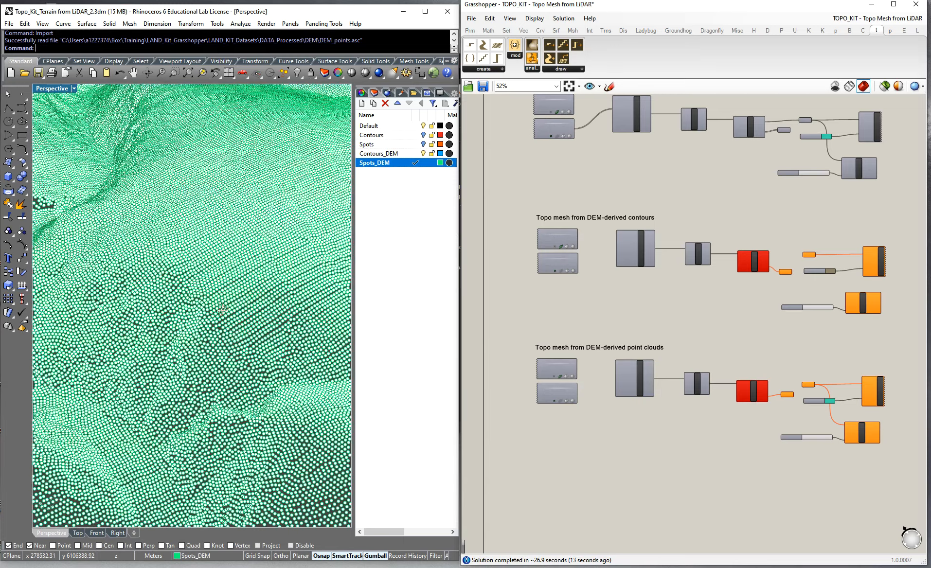
right_drag(230, 330, 253, 243)
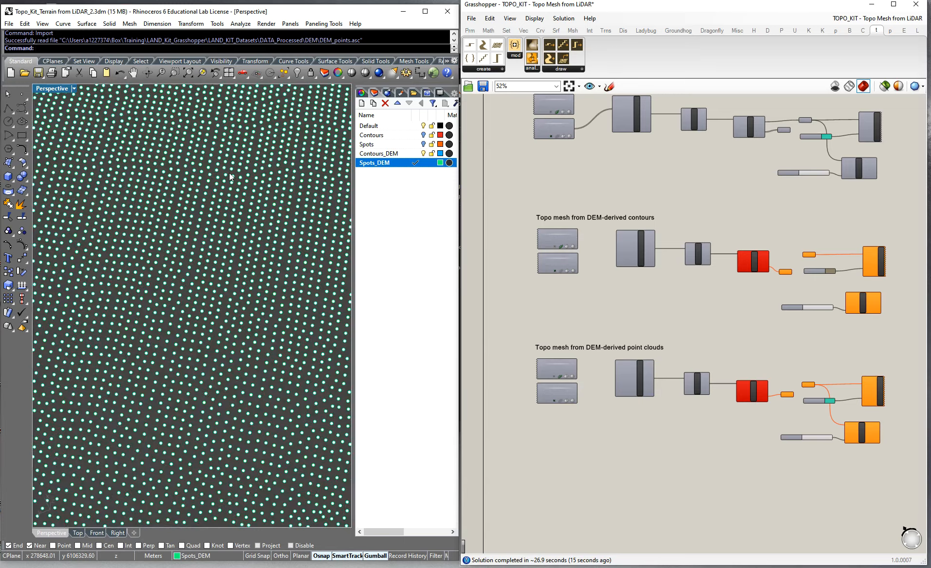
scroll(187, 357, down, 6)
scroll(174, 214, up, 6)
scroll(234, 324, down, 5)
scroll(234, 324, down, 10)
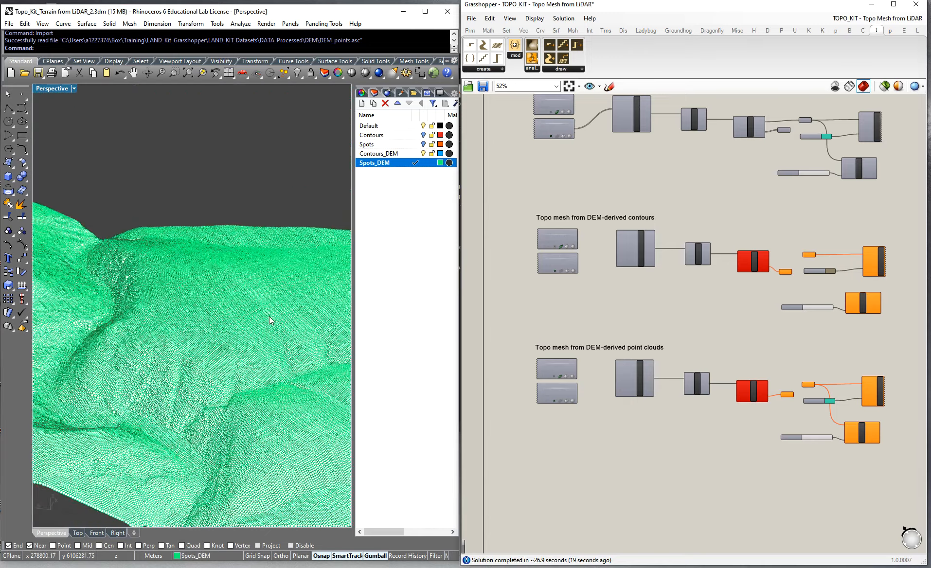
scroll(164, 354, up, 8)
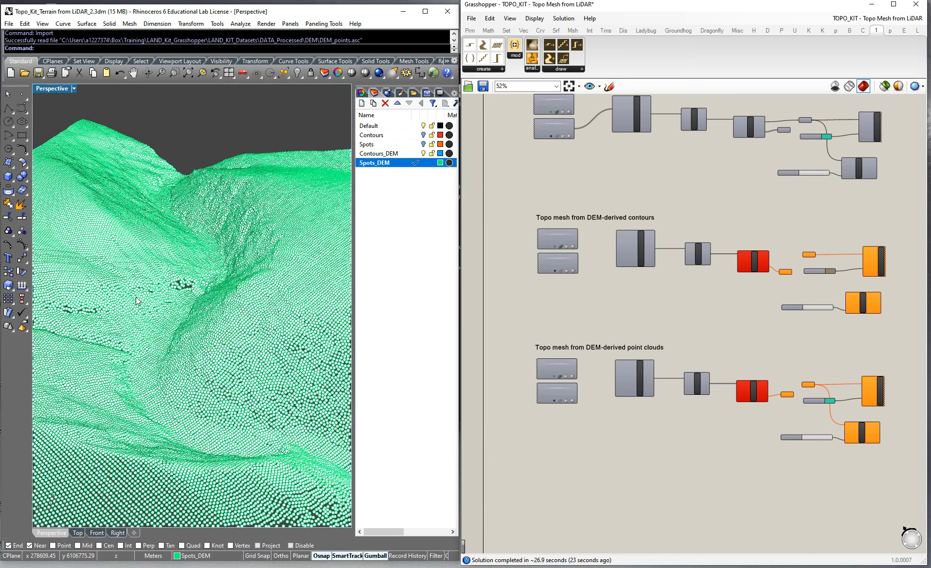
scroll(279, 335, up, 2)
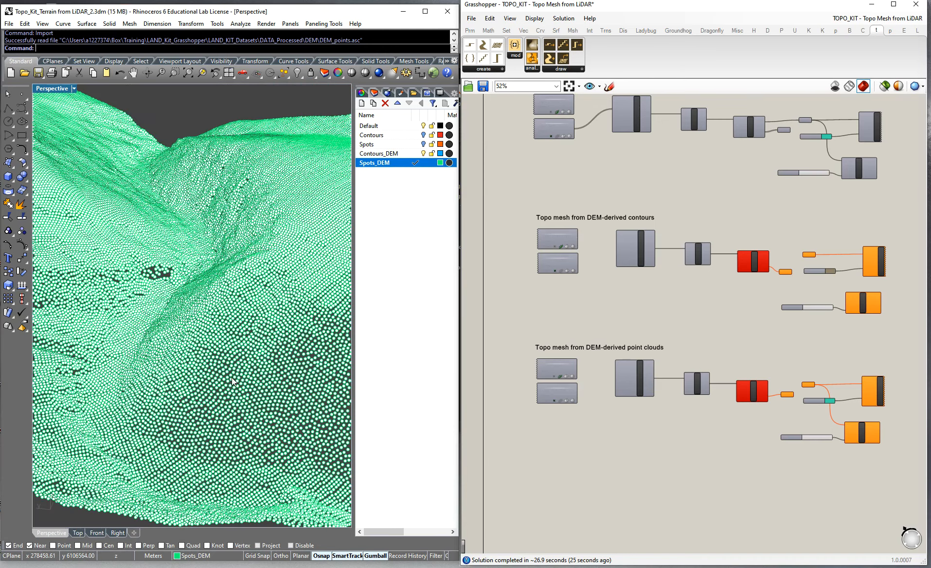
right_drag(249, 351, 333, 189)
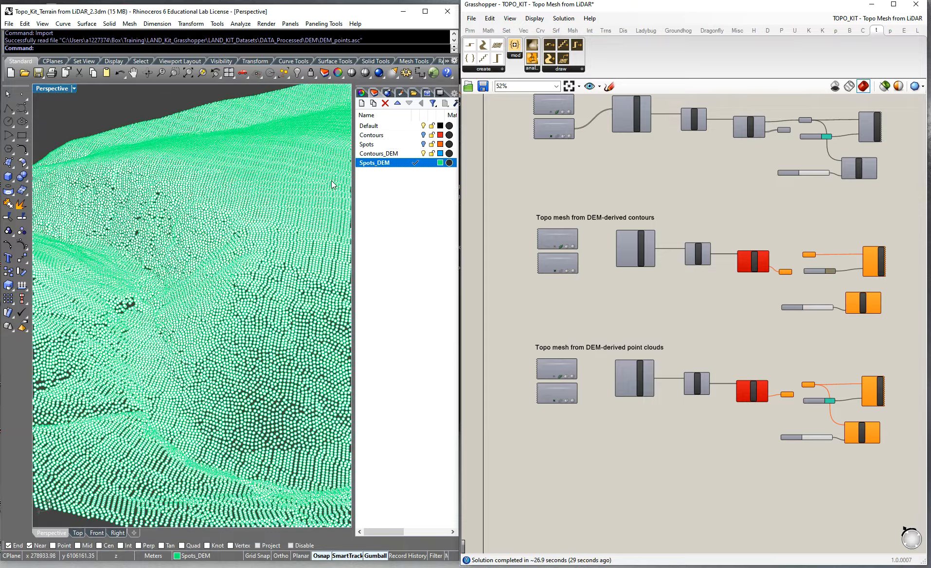
scroll(201, 288, down, 10)
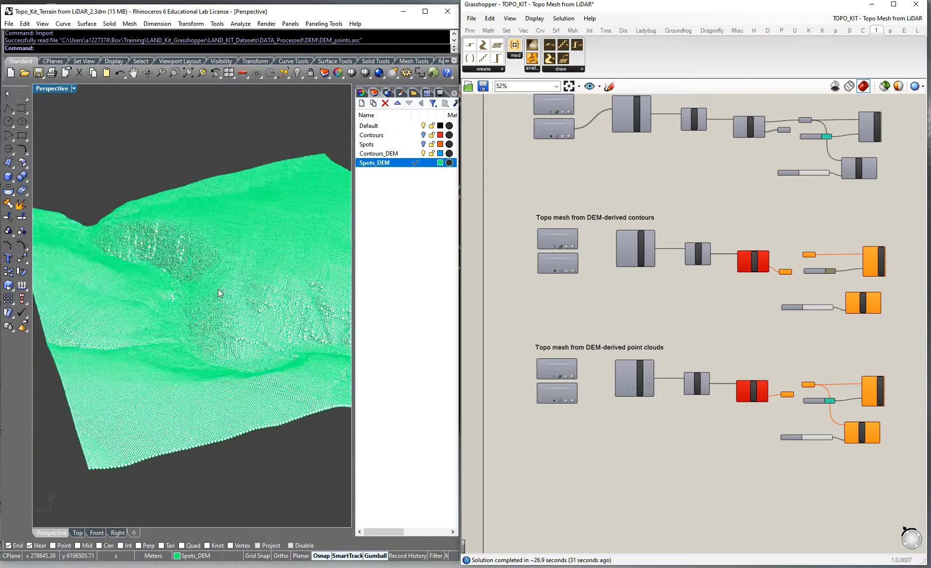
Save both the Rhino terrain model and the Grasshopper definition
click(421, 211)
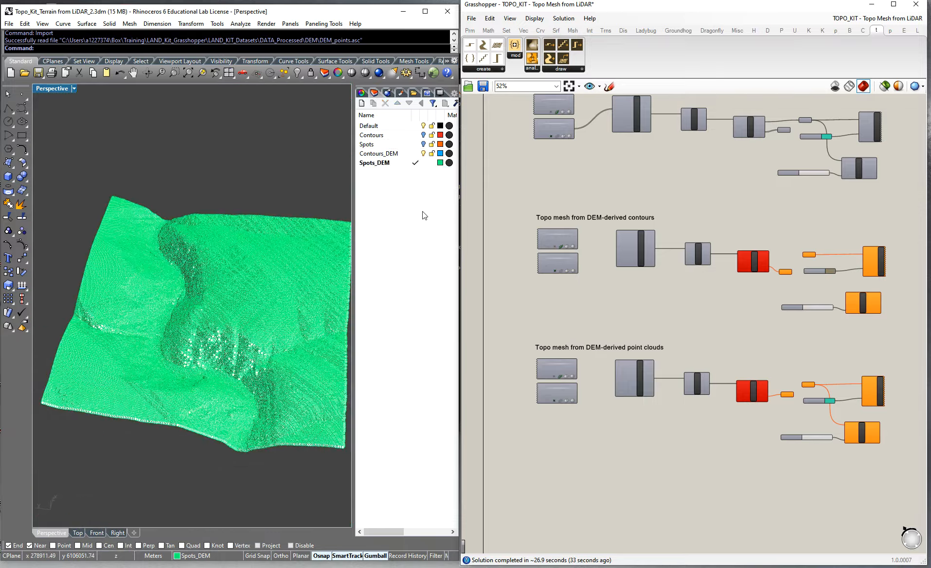
click(38, 72)
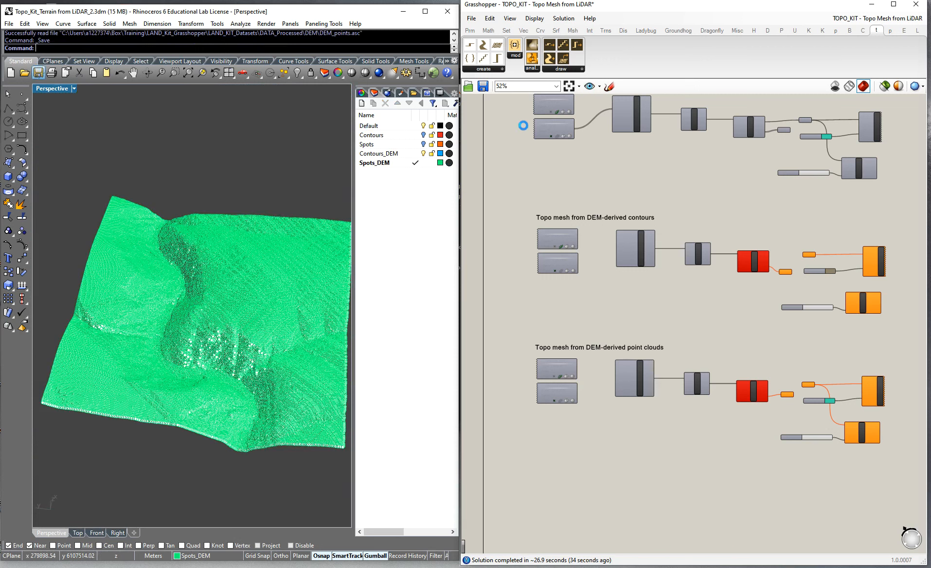
click(483, 86)
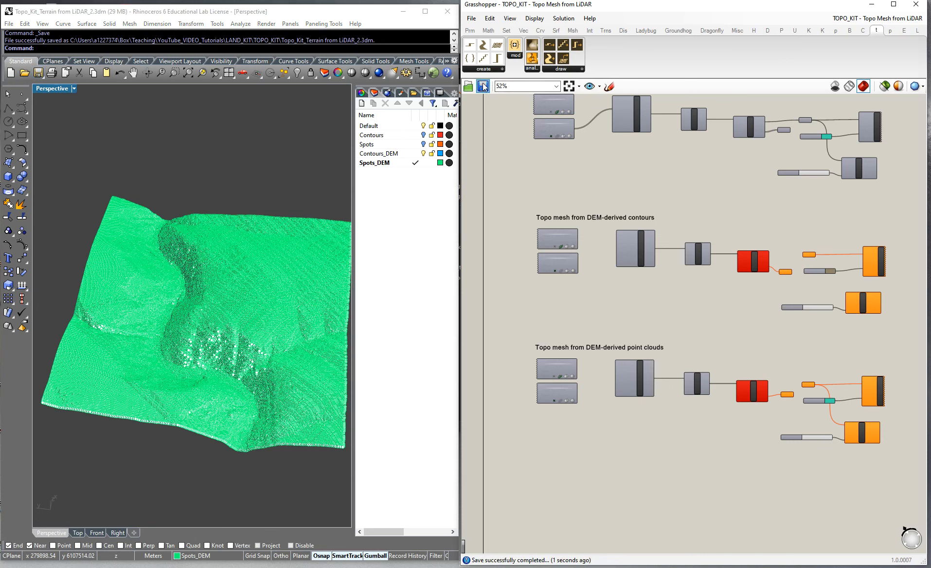
In the DEM-derived point clouds group, connect the Spots_DEM geometry pipeline to the spots input of add to geo set
scroll(599, 372, up, 4)
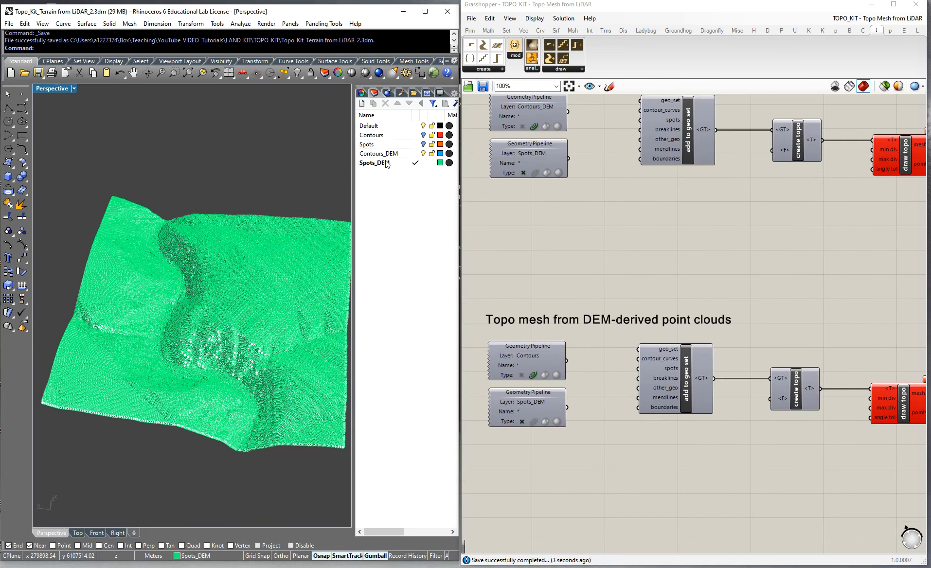
scroll(497, 409, up, 3)
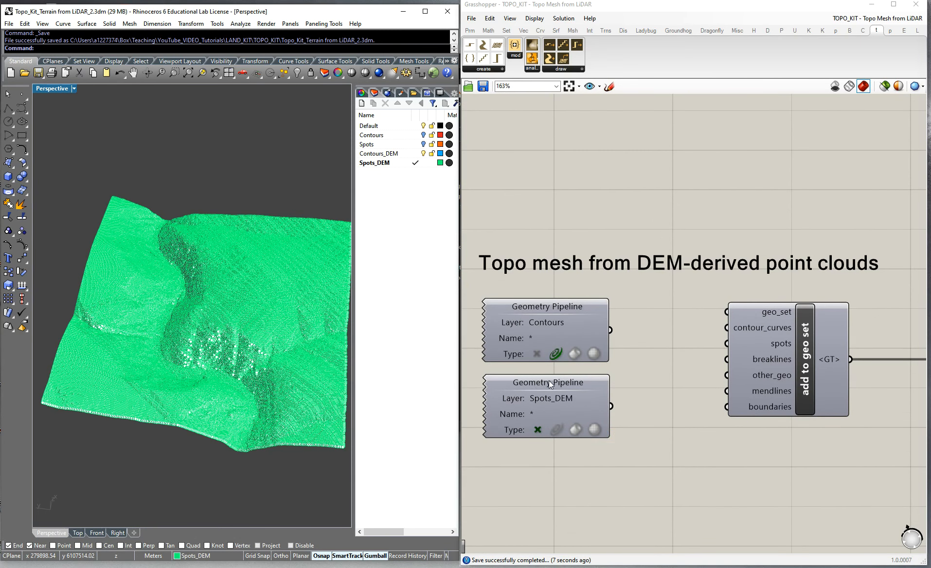
mouse_move(585, 378)
drag(612, 405, 727, 343)
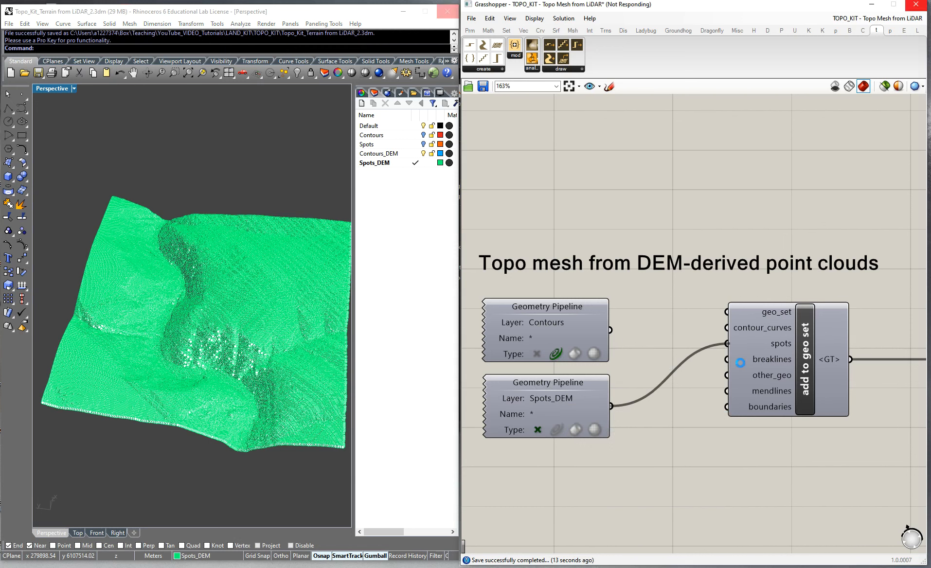
In the DEM-derived point clouds group, connect draw topo's mesh output to the Mesh parameter
scroll(741, 363, down, 2)
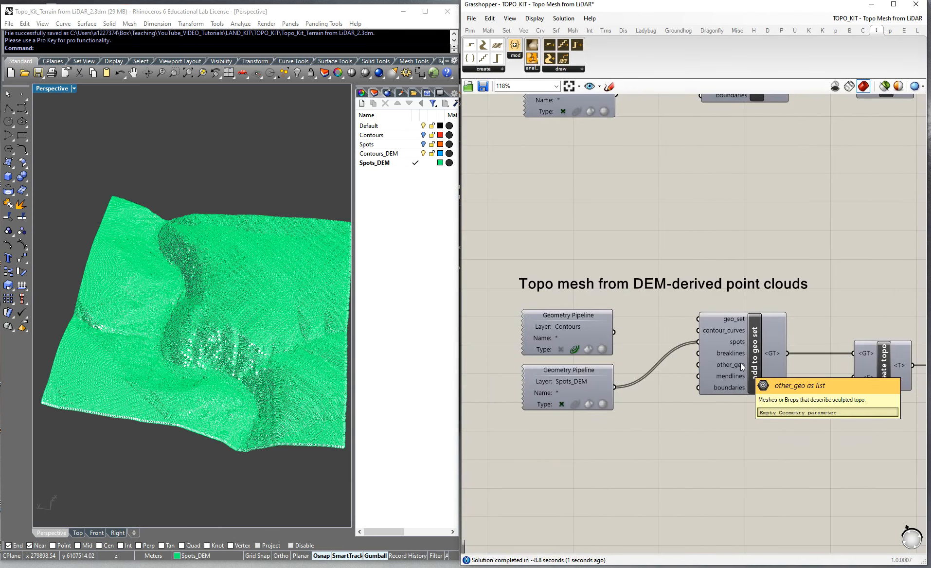
scroll(599, 263, down, 3)
scroll(785, 292, up, 3)
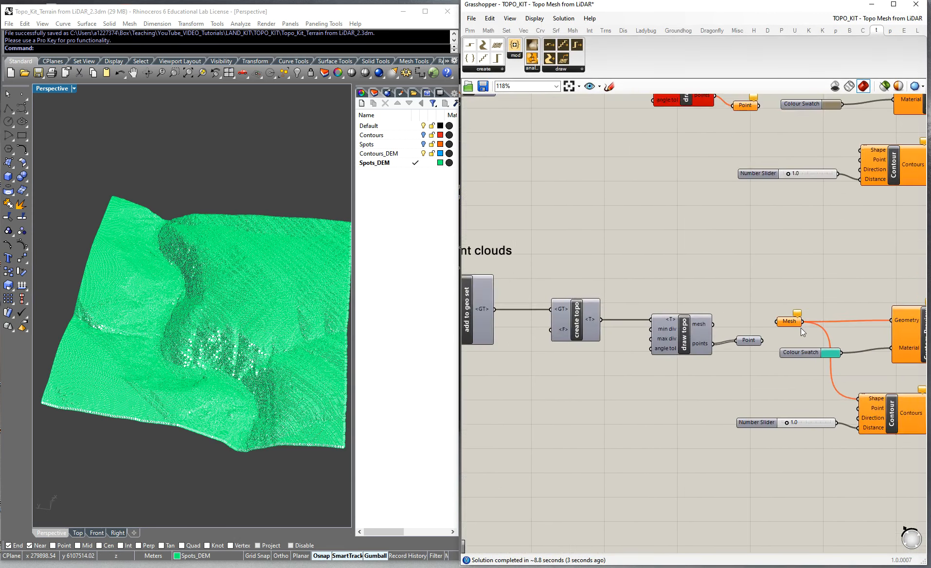
drag(699, 329, 773, 321)
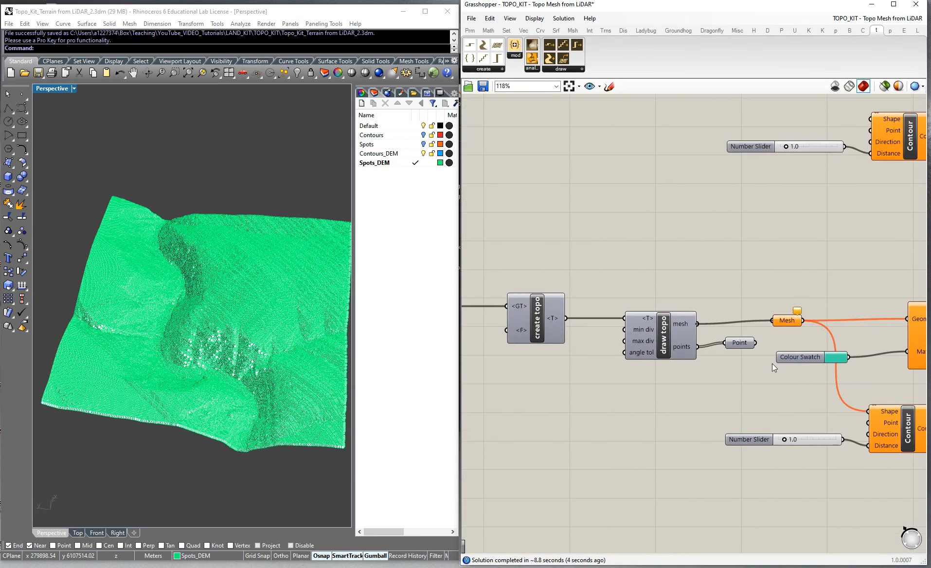
Make Contours_DEM the current Rhino layer and turn off the Spots_DEM layer
click(399, 207)
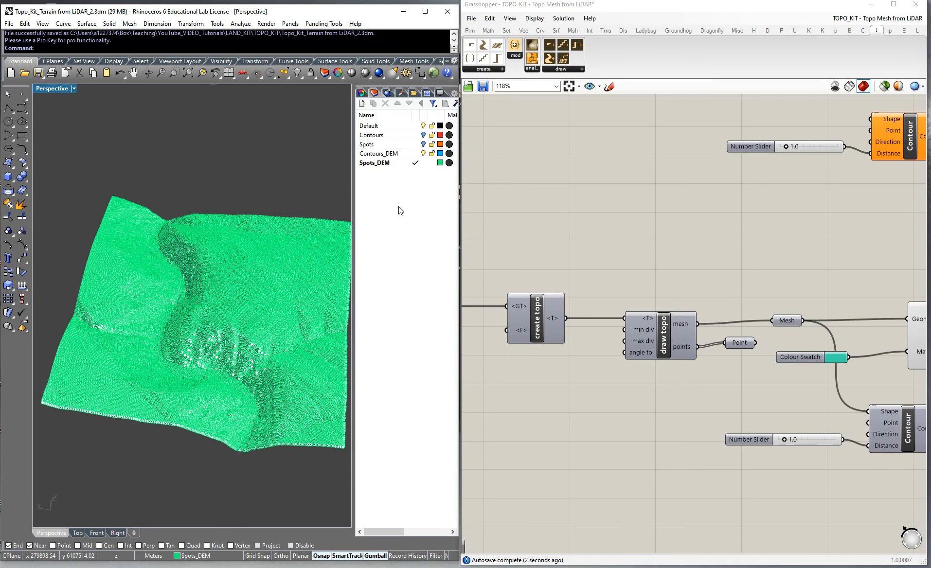
scroll(445, 180, right, 1)
click(407, 153)
click(414, 163)
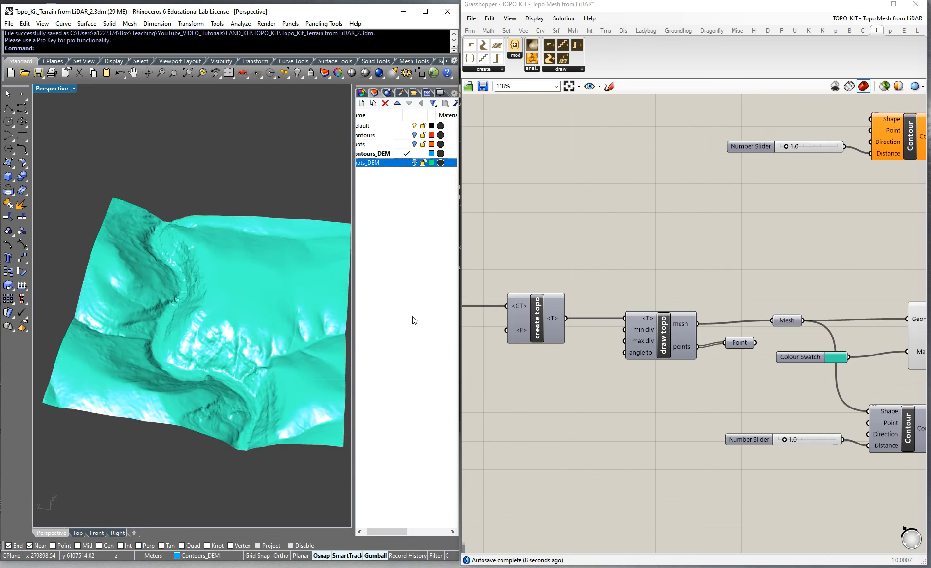
Set the colour swatch of the LiDAR-derived point cloud mesh to purple with hue 295°, saturation 64 and value 68
mouse_move(229, 328)
right_down()
mouse_move(208, 332)
mouse_move(219, 325)
right_up()
scroll(817, 334, up, 3)
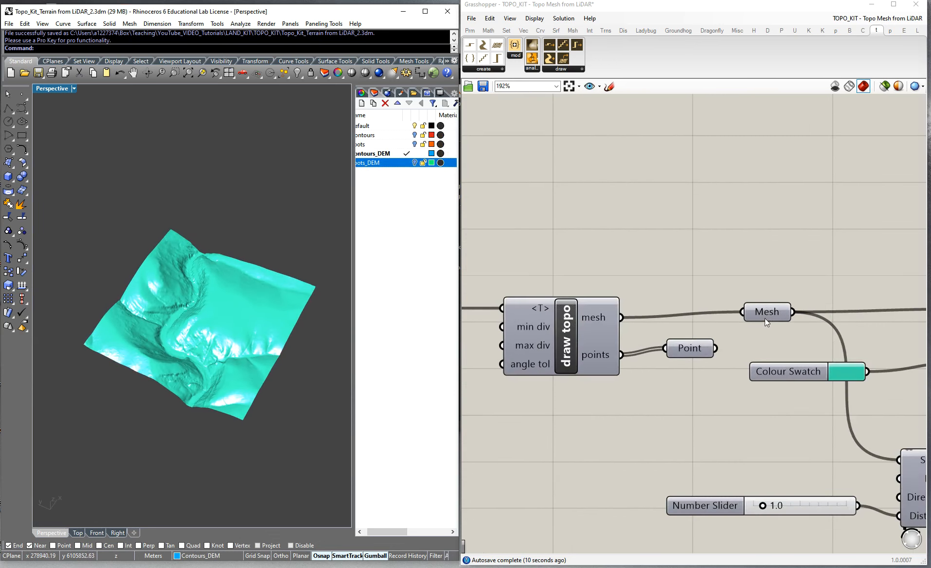
scroll(246, 332, up, 3)
scroll(168, 345, down, 2)
scroll(759, 268, down, 5)
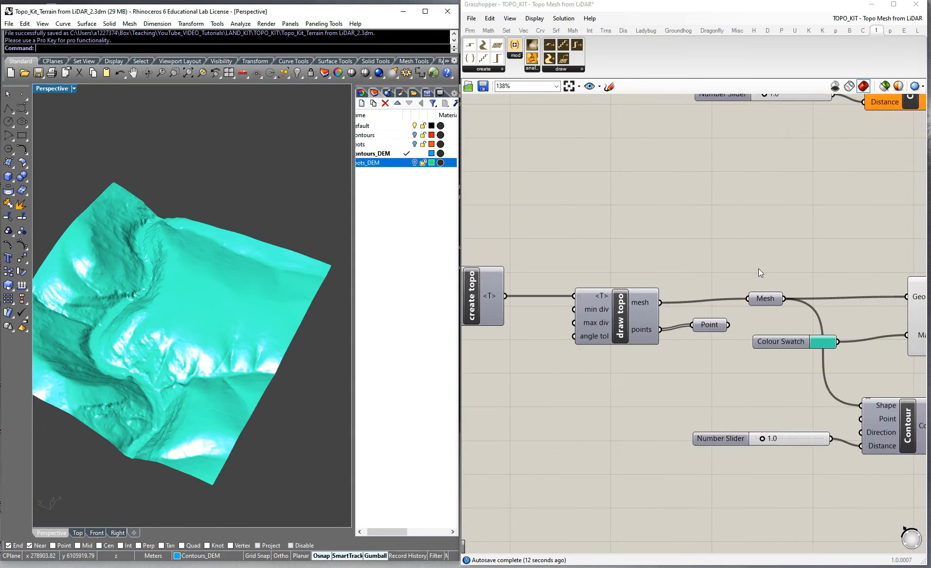
scroll(783, 285, down, 3)
scroll(792, 125, up, 5)
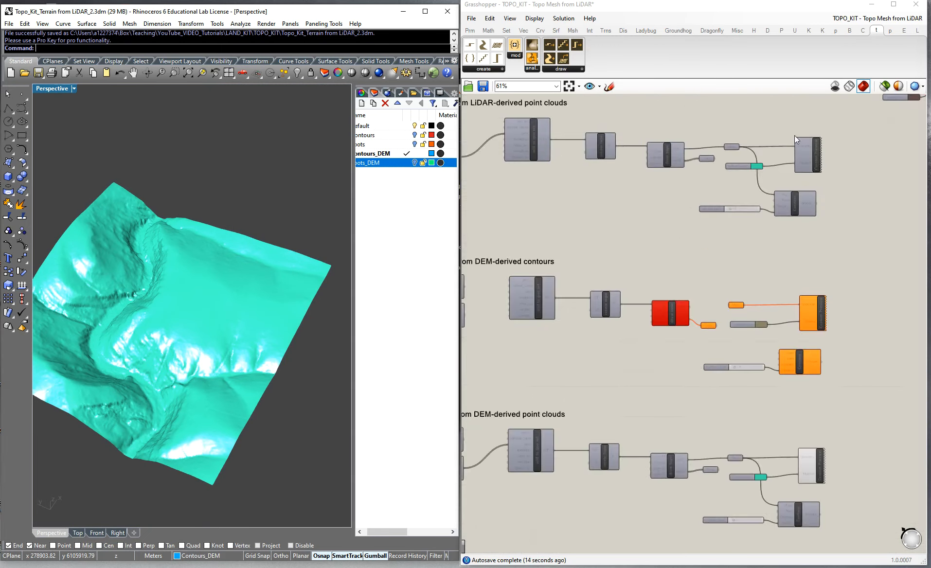
click(729, 180)
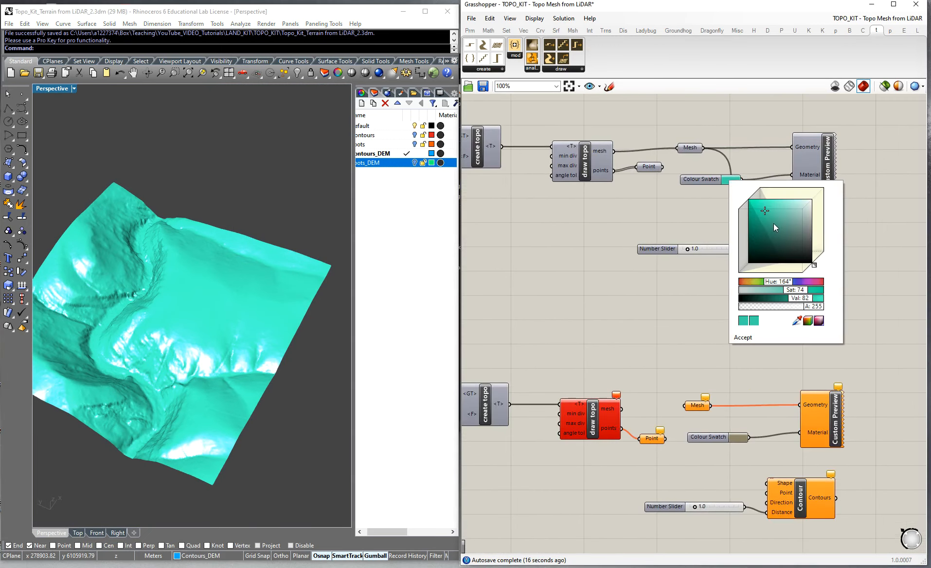
click(783, 244)
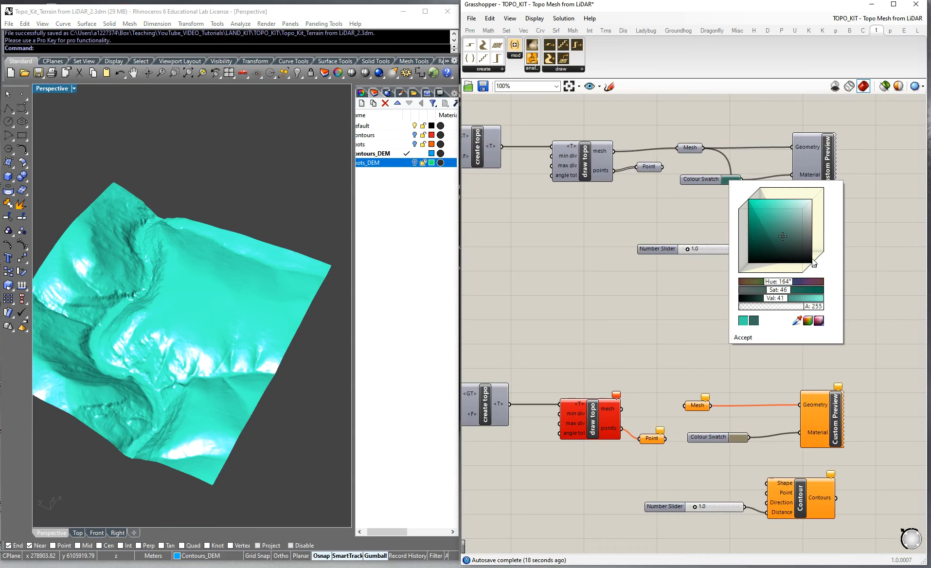
drag(814, 266, 822, 257)
click(779, 212)
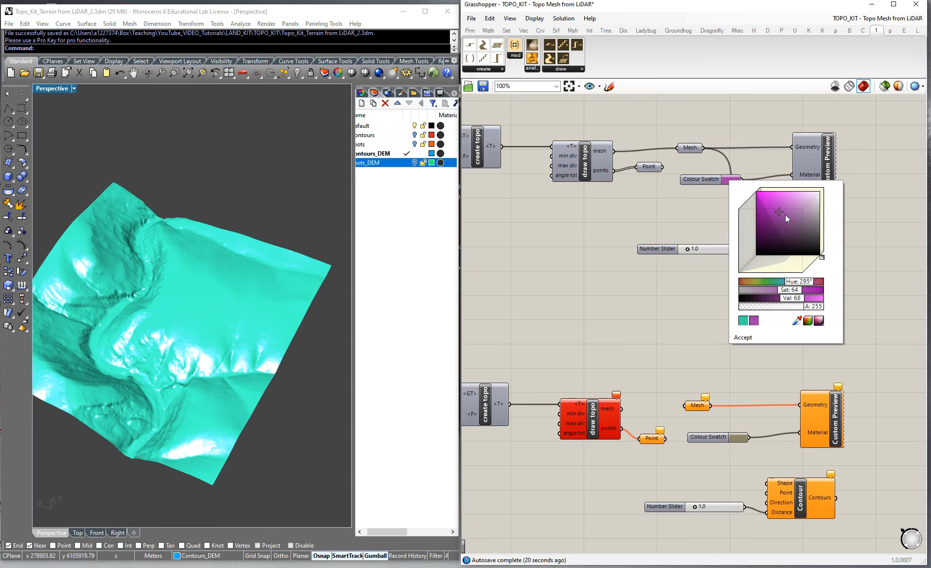
click(873, 200)
Turn on the Custom Preview of the LiDAR-derived point cloud mesh and compare it with the DEM-derived mesh in the perspective view
scroll(873, 201, down, 5)
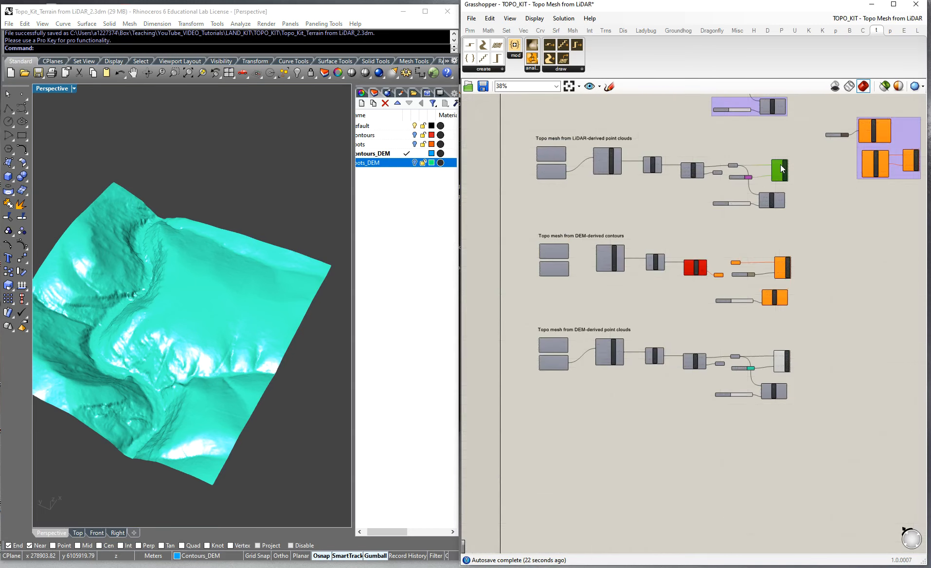
key(ctrl+q)
click(823, 168)
scroll(163, 320, up, 7)
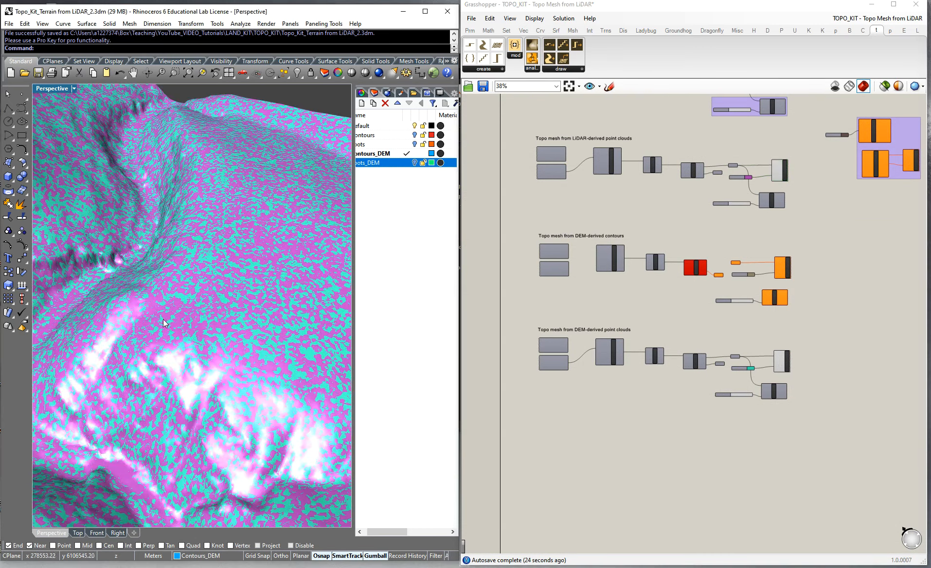
scroll(171, 310, down, 5)
scroll(228, 268, up, 2)
scroll(774, 360, up, 2)
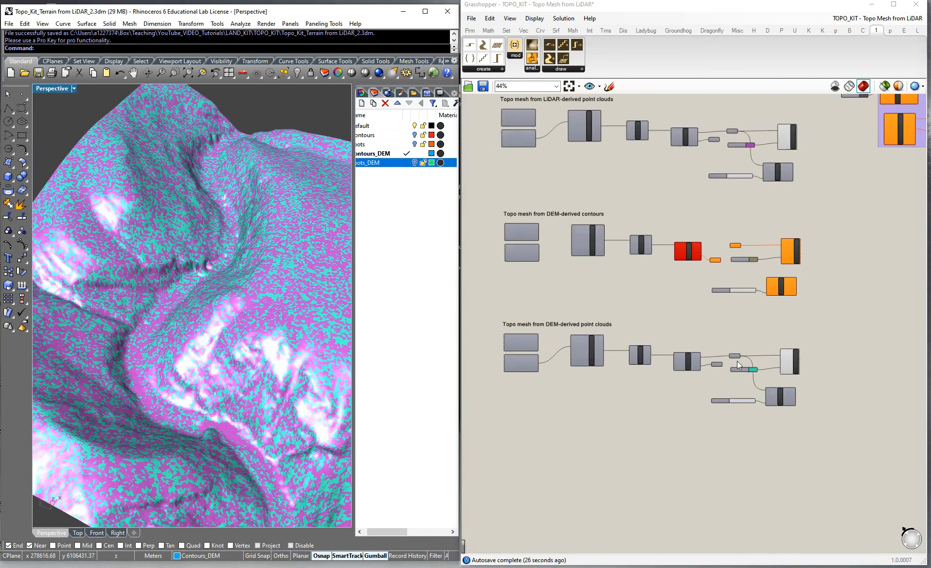
Examine how the LiDAR-derived and DEM-derived point cloud meshes interweave, close up and across the whole terrain
scroll(132, 304, up, 4)
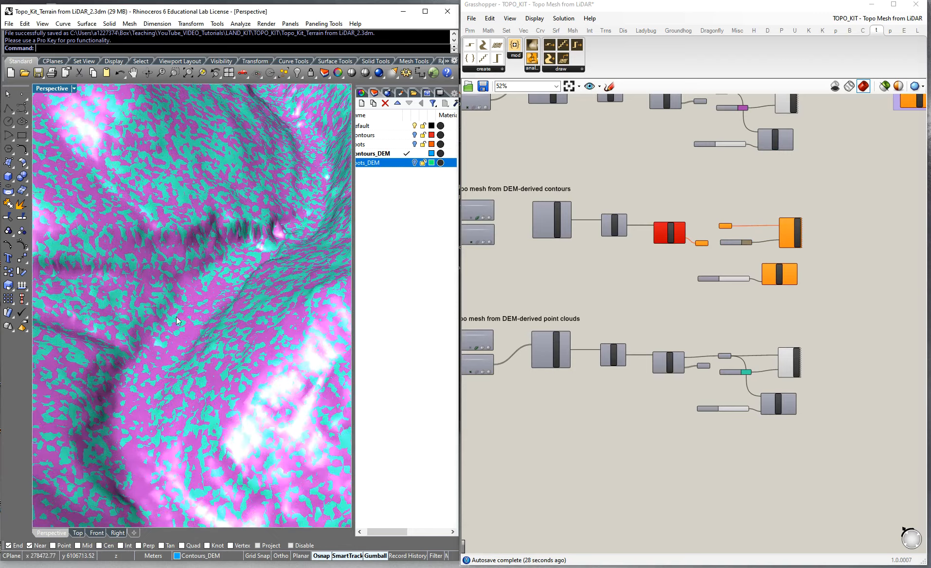
scroll(184, 304, down, 4)
scroll(766, 162, up, 5)
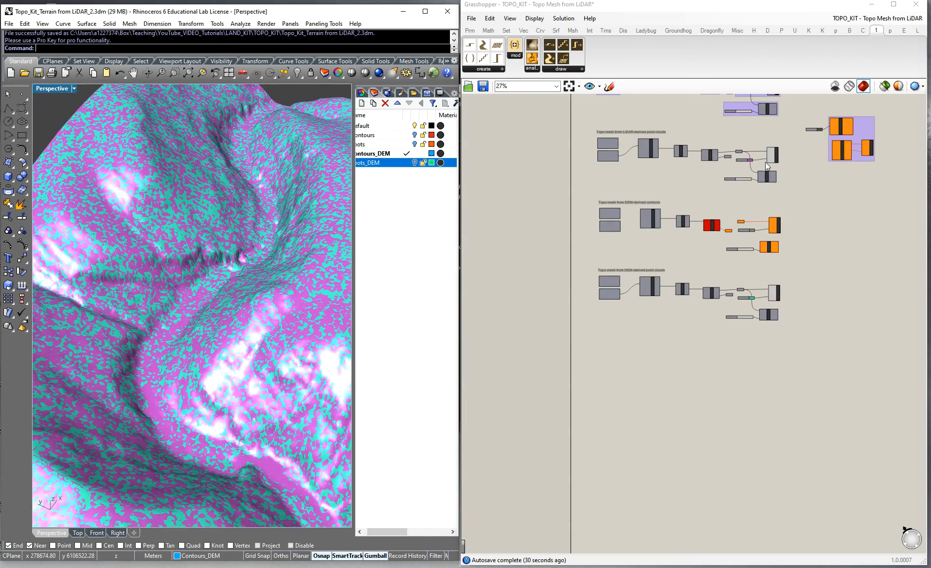
scroll(724, 247, down, 1)
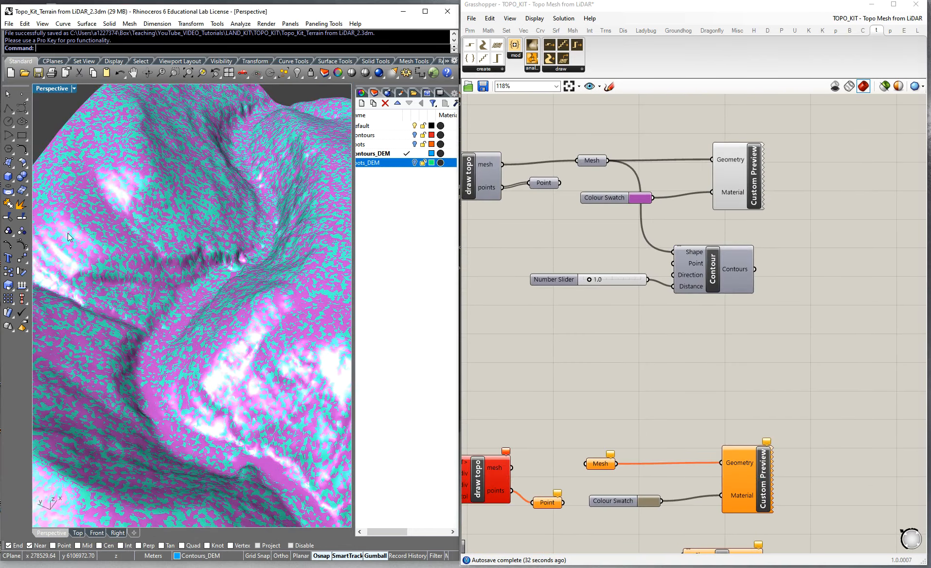
scroll(220, 251, down, 4)
right_drag(220, 251, 237, 215)
scroll(237, 214, up, 5)
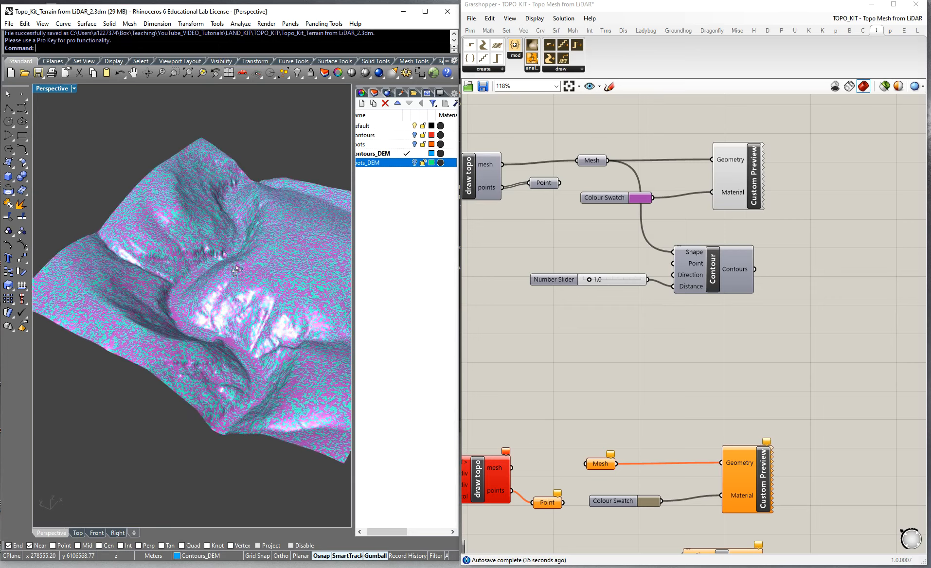
scroll(251, 278, down, 2)
right_drag(261, 247, 281, 283)
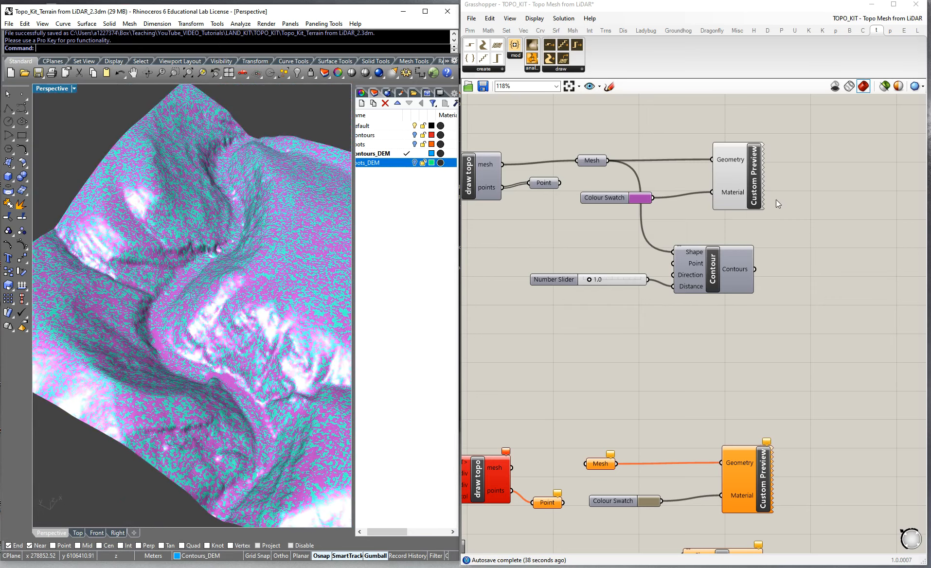
Turn off the Custom Preview of the LiDAR-derived point cloud mesh
scroll(776, 200, down, 2)
scroll(780, 198, down, 1)
right_click(751, 183)
click(748, 169)
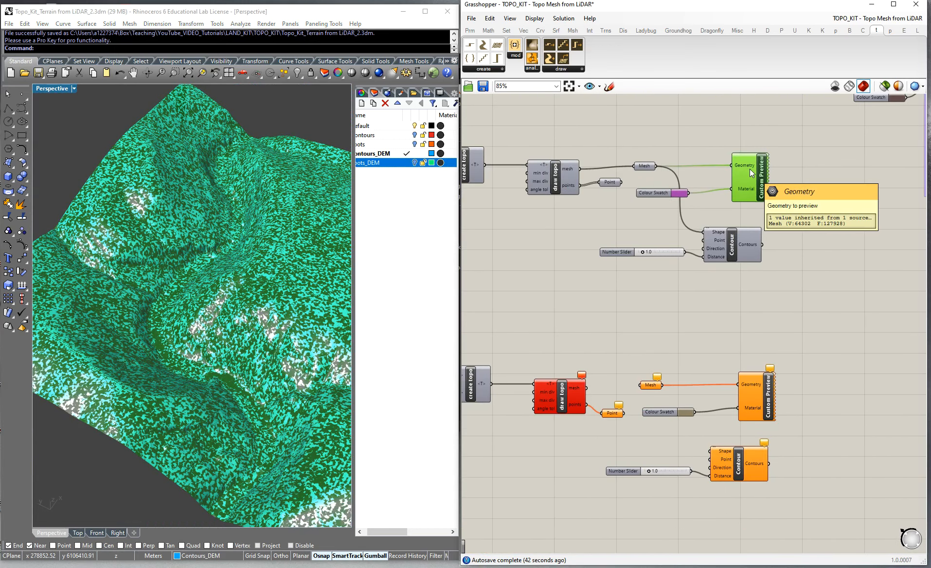
right_click(750, 169)
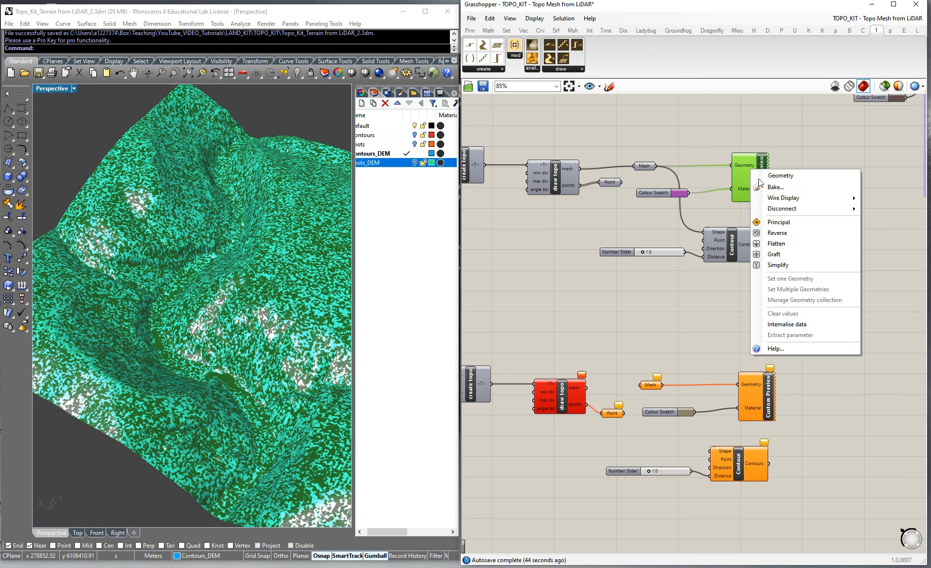
click(753, 165)
click(705, 302)
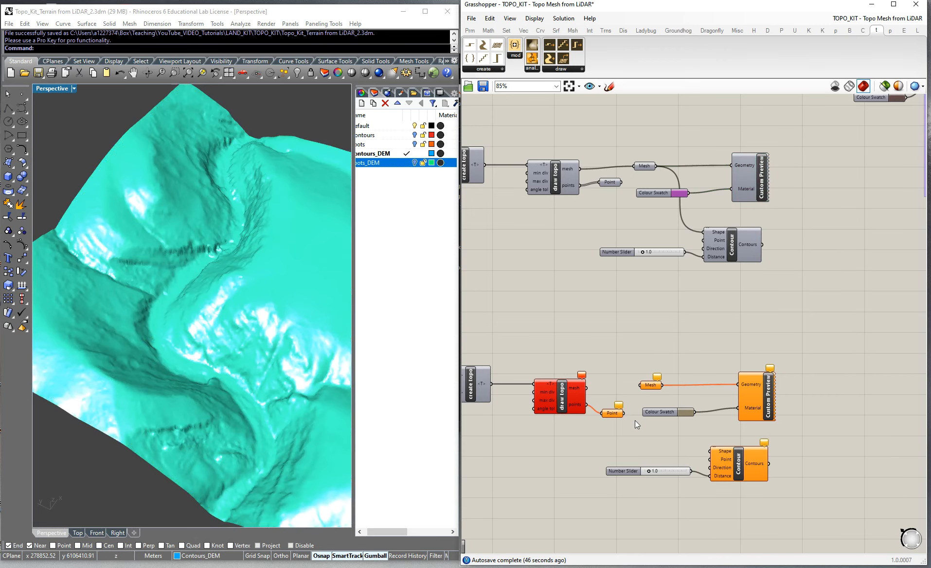
Turn on the preview of the Contour component in the LiDAR-derived point clouds group
click(734, 243)
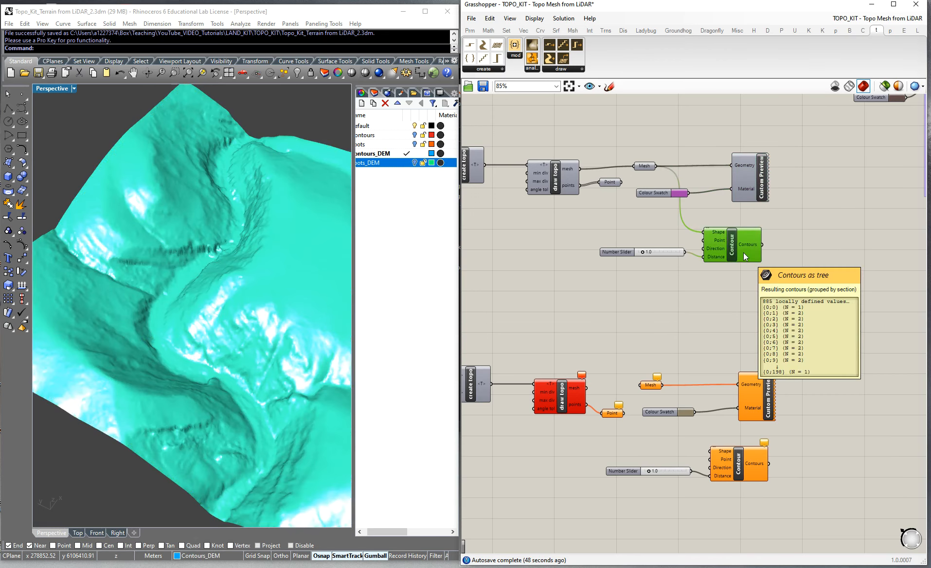
key(ctrl+q)
click(774, 254)
scroll(730, 209, down, 5)
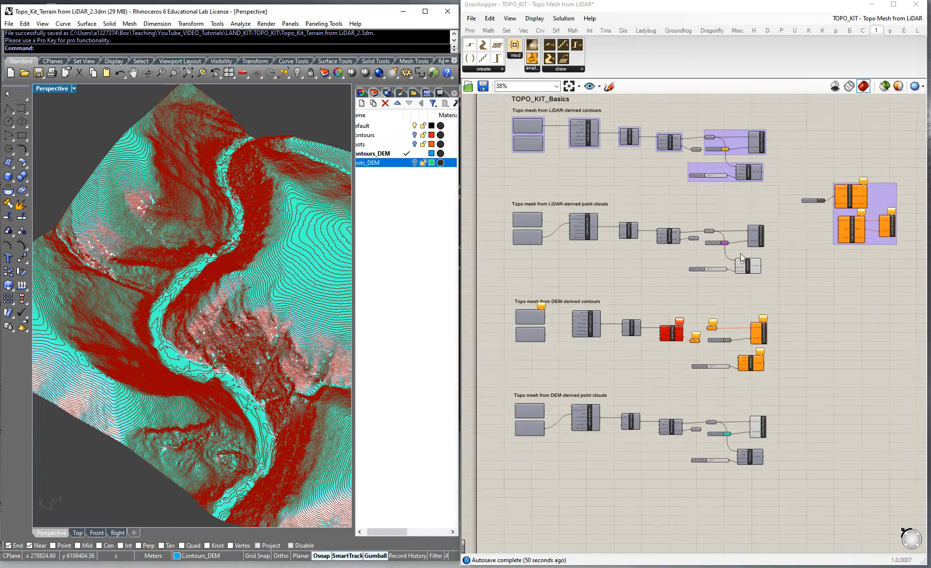
Preview the Contour component of the LiDAR-derived contours group and compare its lines with the point cloud contours in the perspective view
scroll(757, 228, up, 4)
scroll(717, 186, up, 2)
click(780, 210)
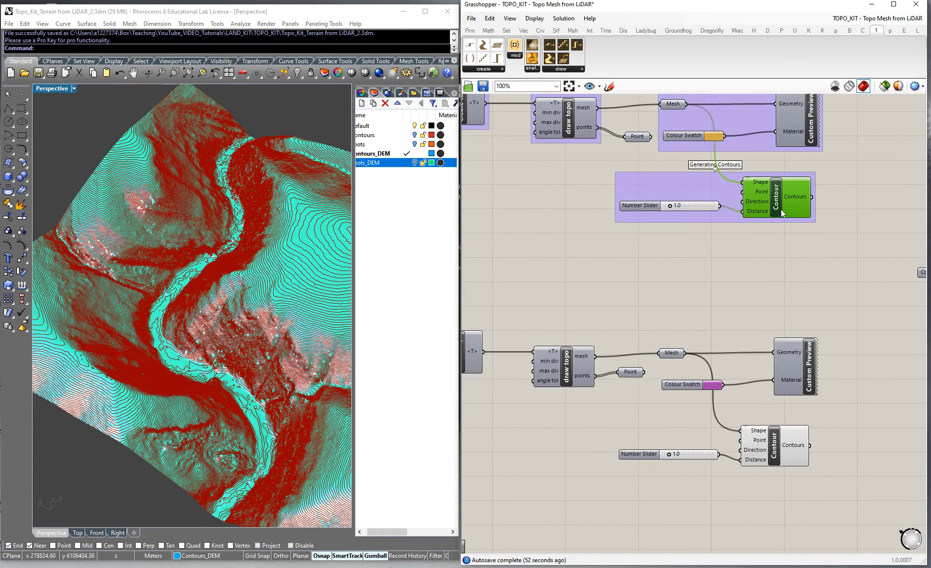
scroll(185, 259, up, 5)
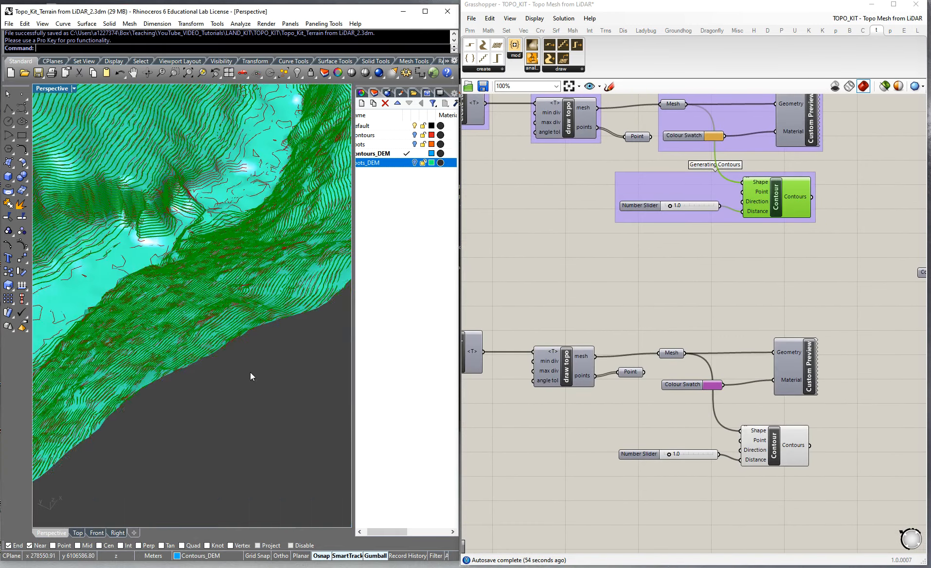
click(620, 263)
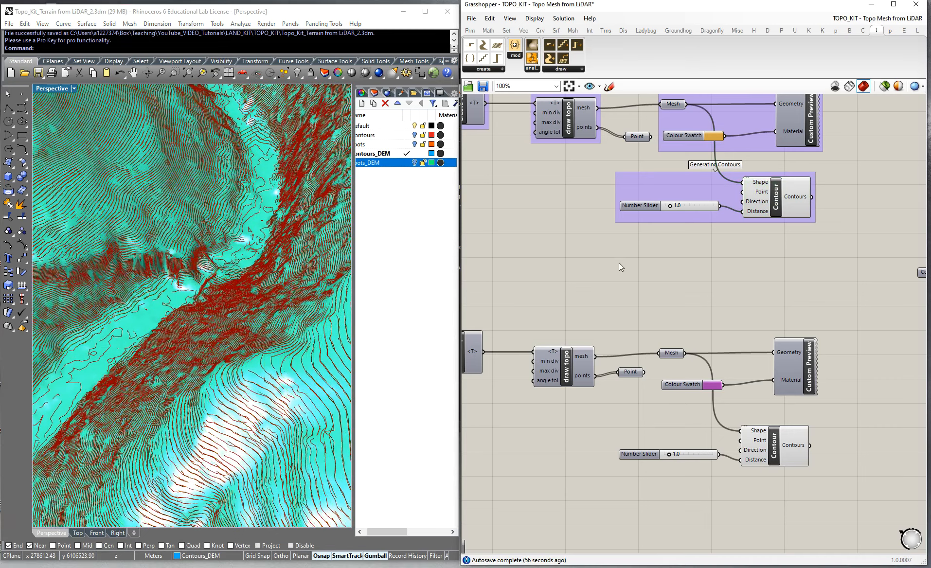
click(788, 190)
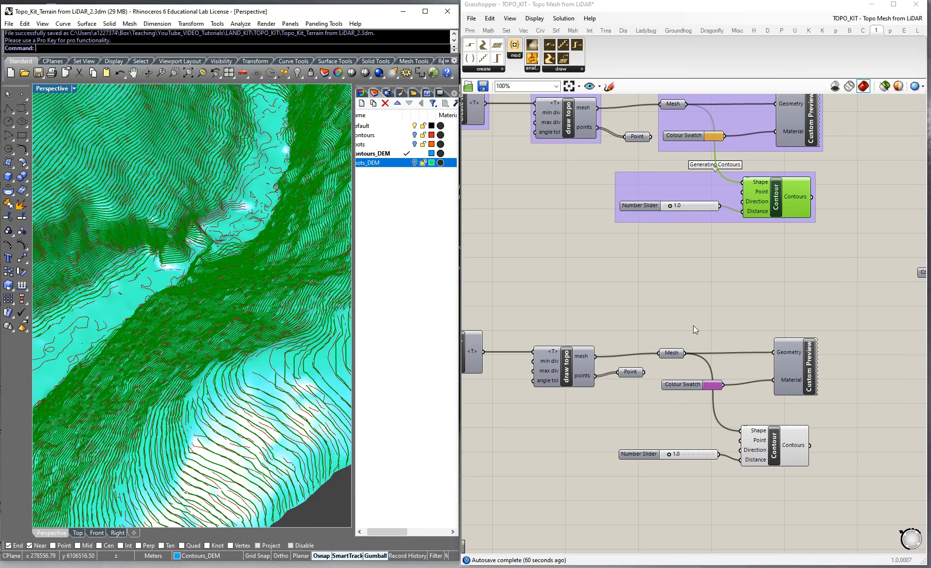
right_drag(314, 377, 300, 375)
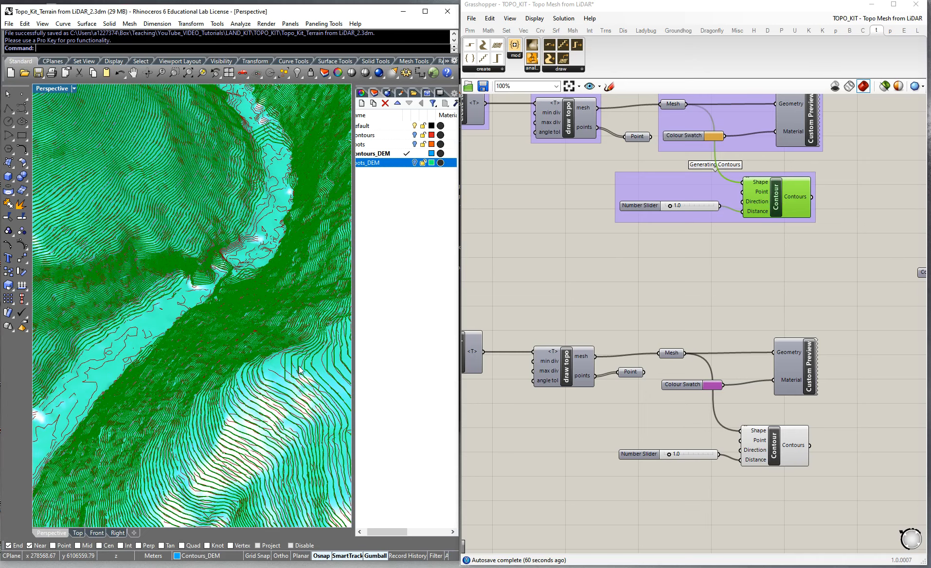
Turn off the Contour preview of the LiDAR-derived contours group and inspect the remaining point cloud contours over the terrain
click(594, 263)
click(782, 201)
key(ctrl+q)
click(579, 219)
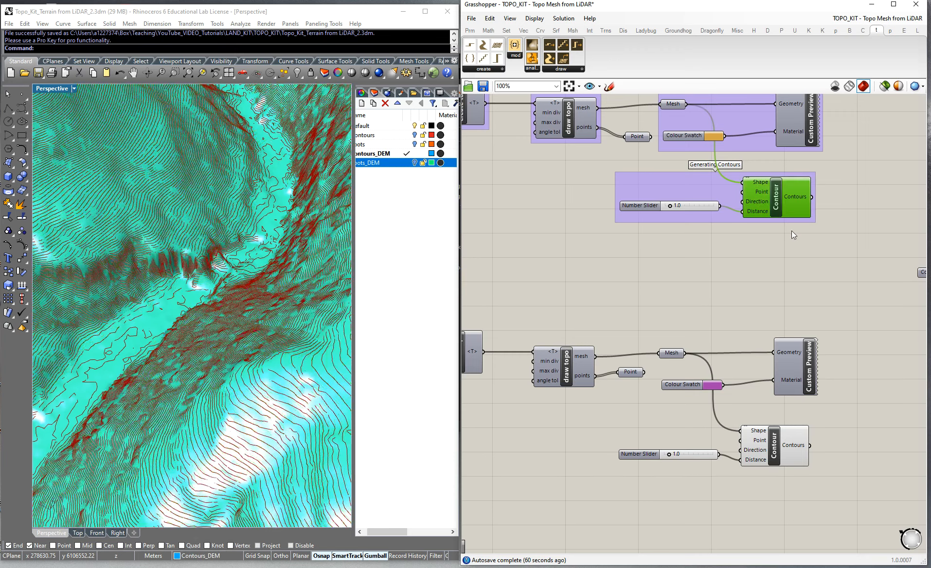
scroll(194, 259, down, 8)
right_drag(208, 279, 252, 304)
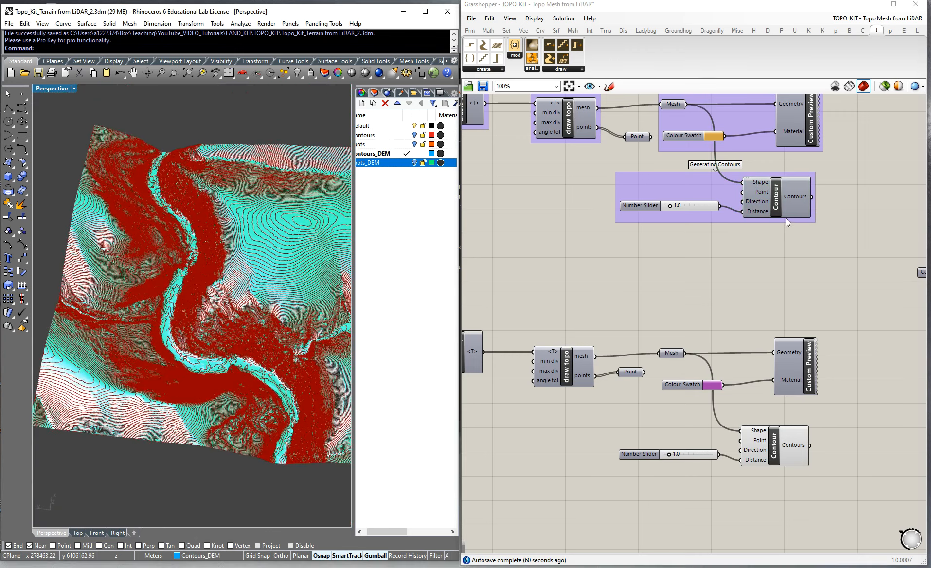
click(783, 196)
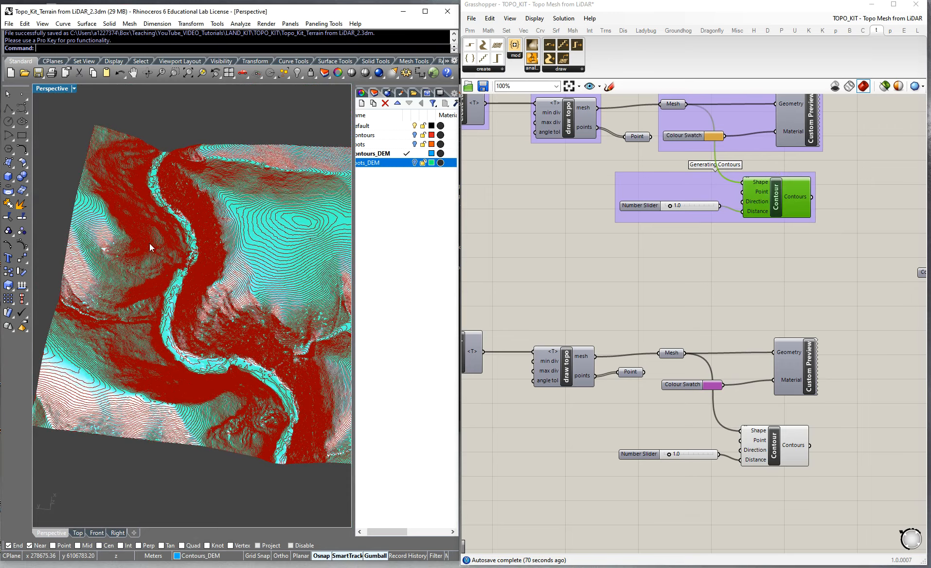
scroll(189, 249, up, 5)
scroll(188, 249, down, 5)
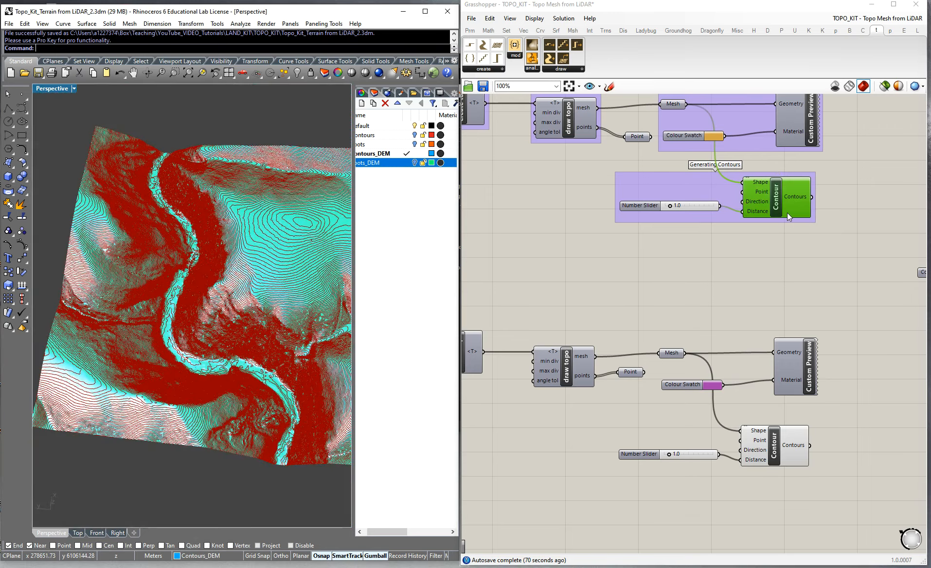
Turn off the Contour preview in the LiDAR-derived point clouds group and view the DEM-derived mesh on its own
scroll(747, 246, down, 3)
click(741, 350)
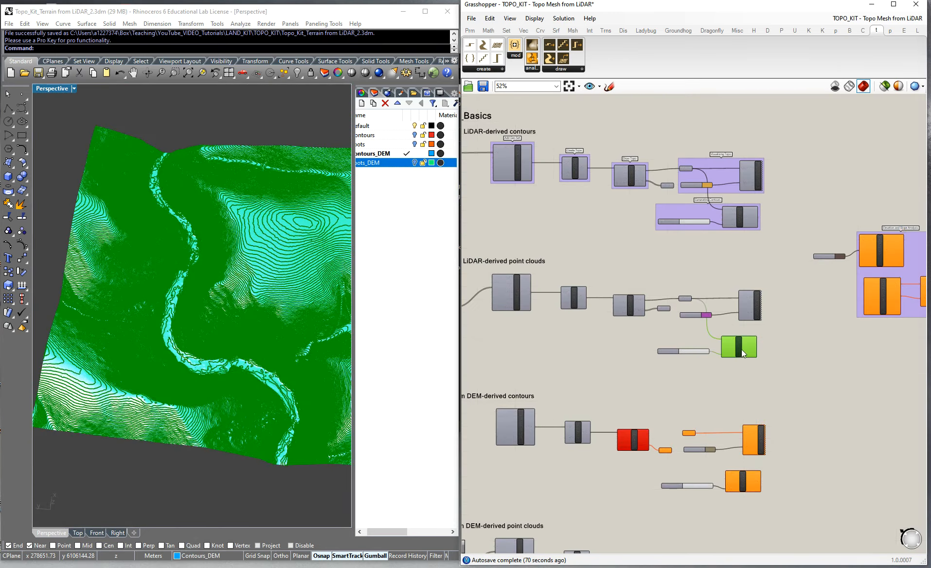
click(709, 385)
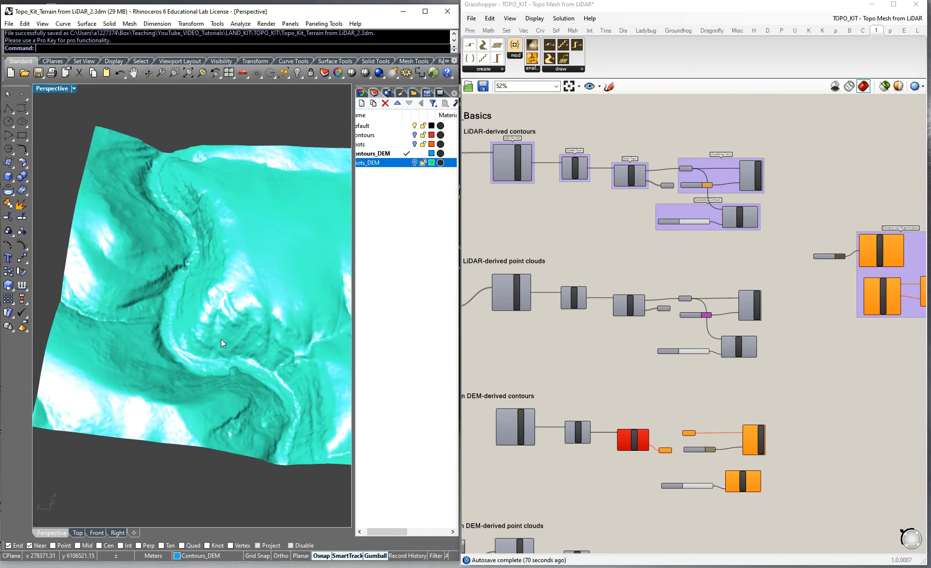
right_drag(221, 339, 175, 308)
scroll(774, 367, down, 5)
scroll(747, 407, up, 4)
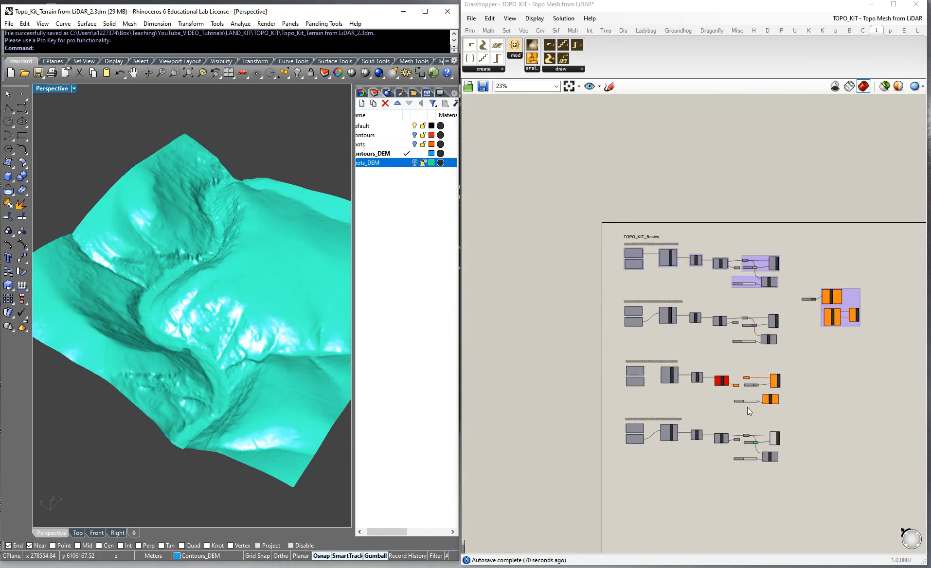
Turn off the Custom Preview of the DEM-derived point cloud mesh and save the Rhino file
scroll(550, 343, up, 4)
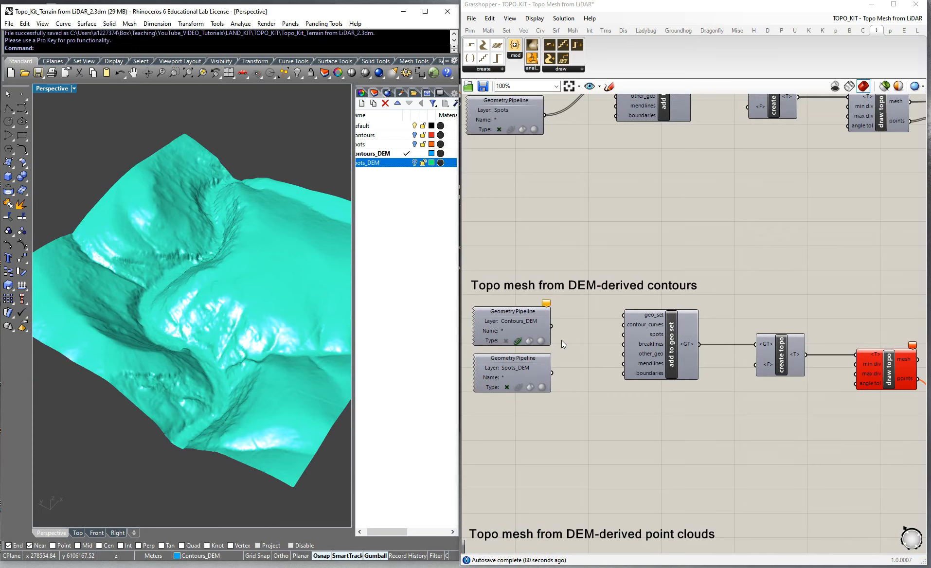
scroll(733, 371, down, 4)
scroll(789, 419, up, 3)
click(791, 421)
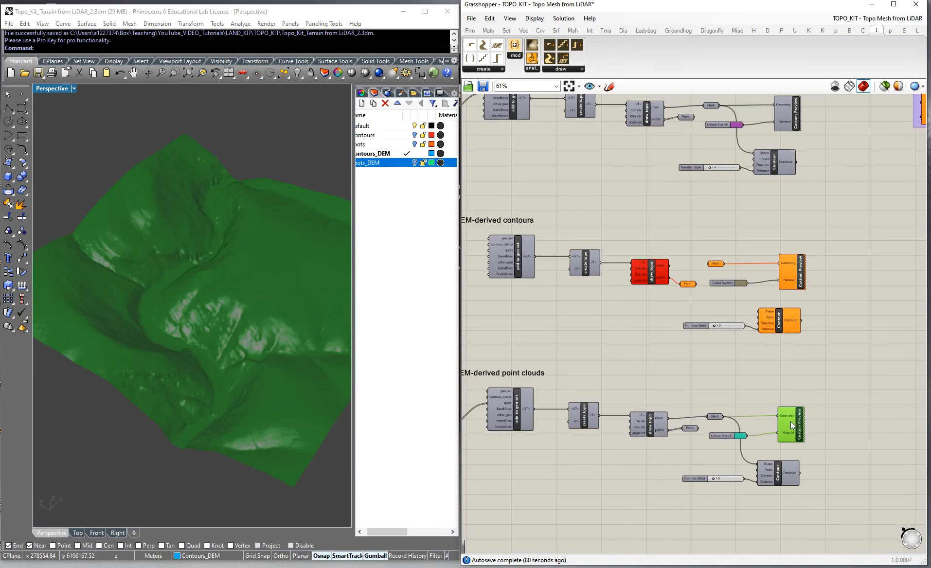
key(ctrl+q)
click(842, 332)
click(39, 73)
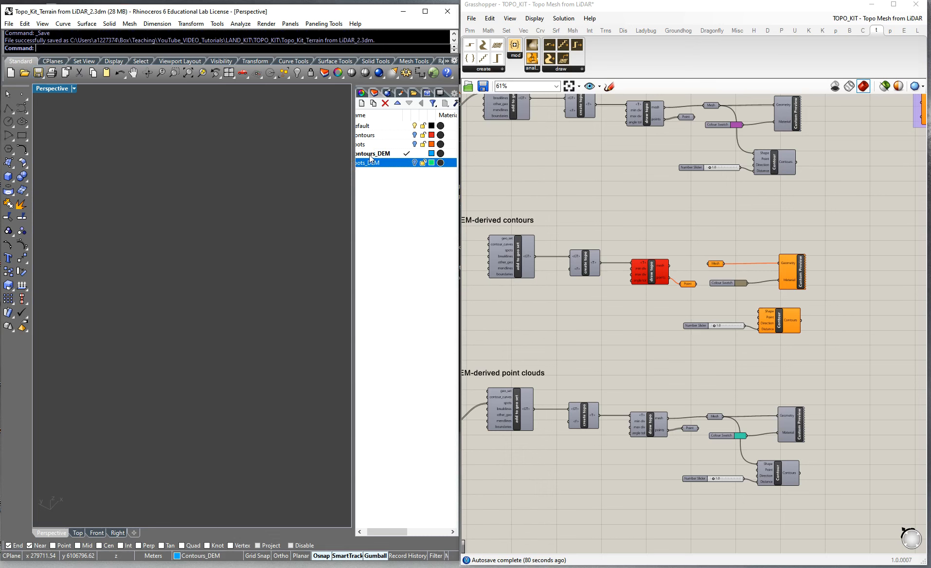
Choose the AutoCAD Drawing Exchange file Contour_5m_DEM.dxf from the DEM folder for import into Rhino
drag(387, 532, 373, 532)
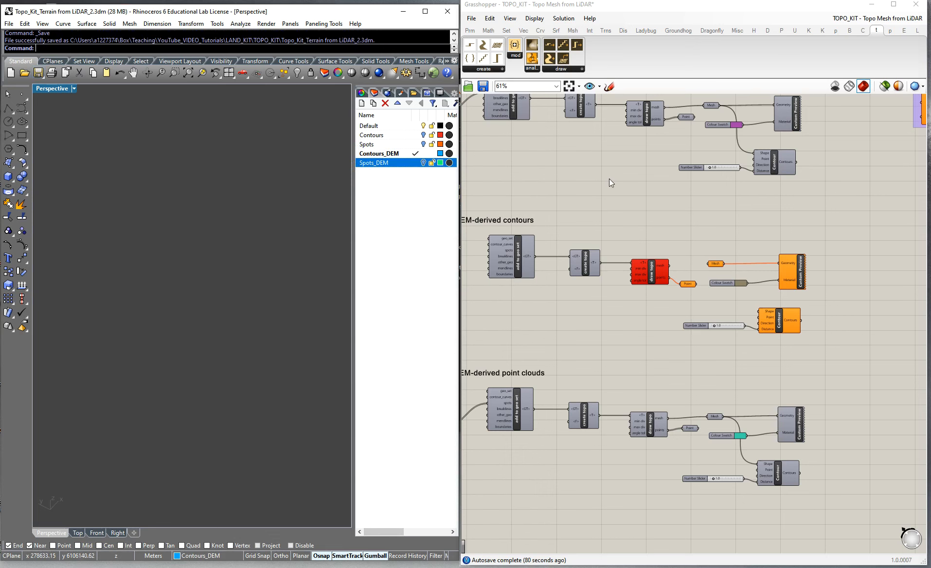
scroll(747, 249, down, 2)
scroll(523, 259, up, 4)
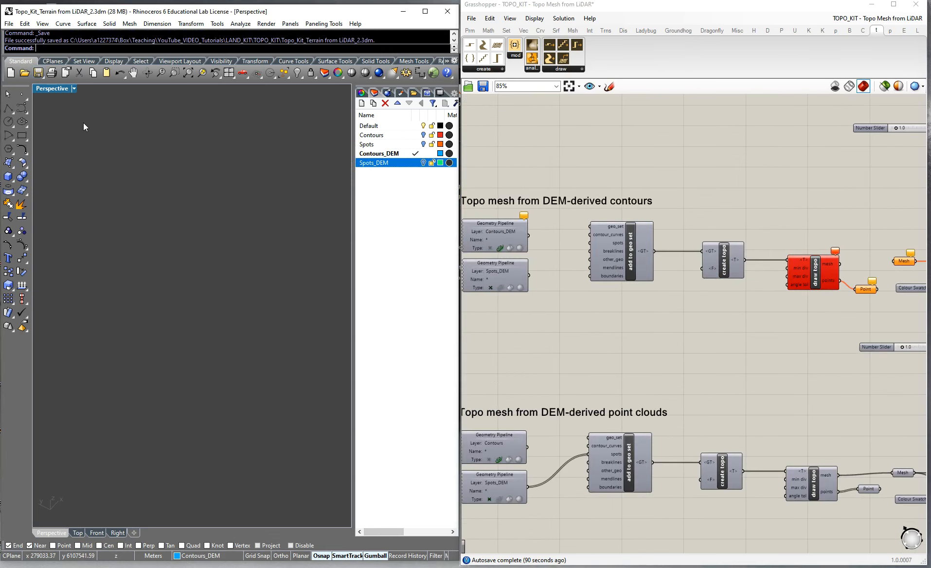
right_click(62, 53)
click(78, 137)
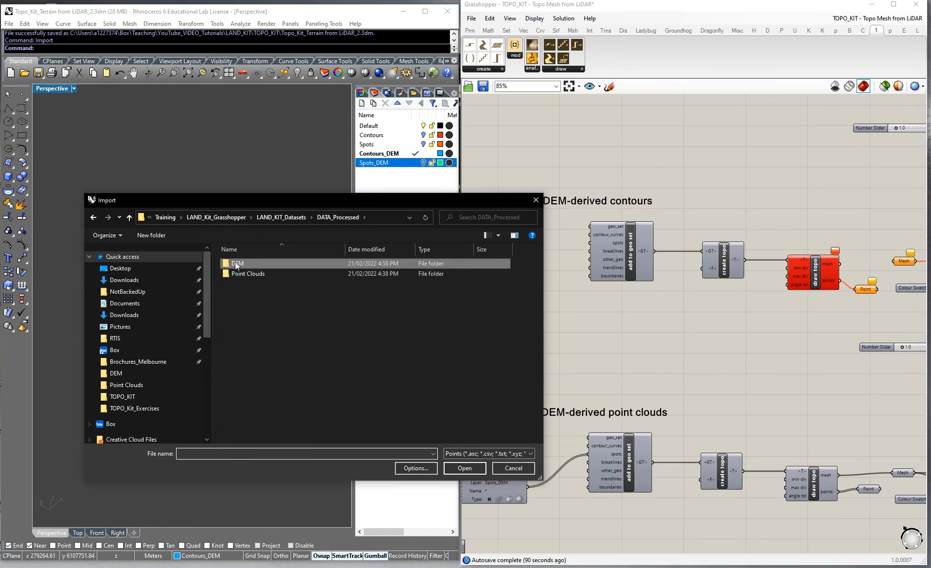
double_click(239, 265)
click(473, 456)
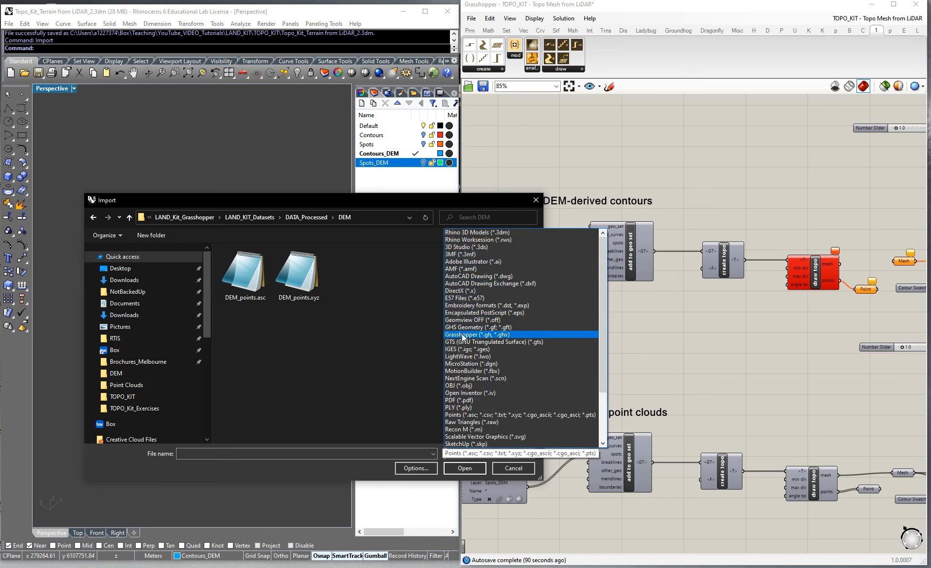
click(489, 283)
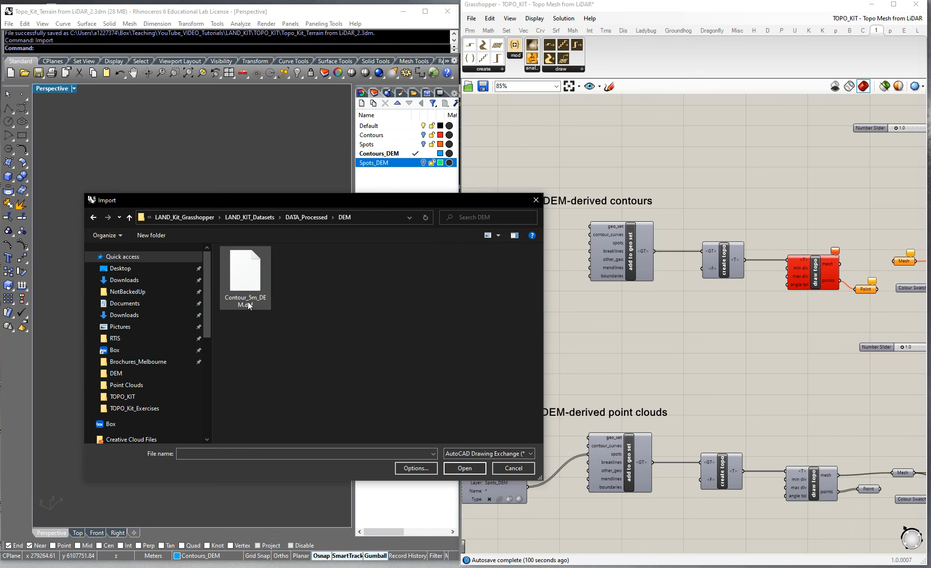
double_click(248, 276)
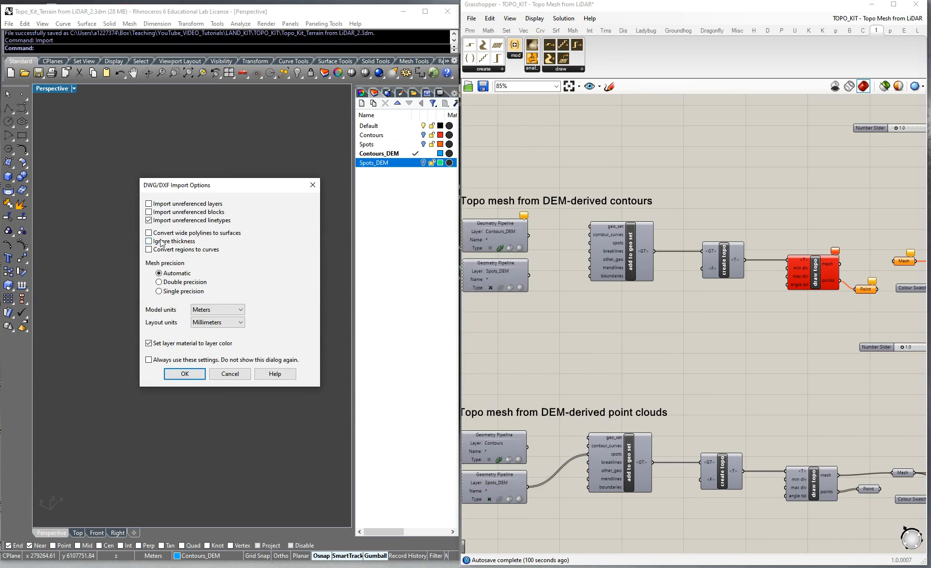
Import the DXF contours with the layout units set to Meters and select their layer 0
click(206, 323)
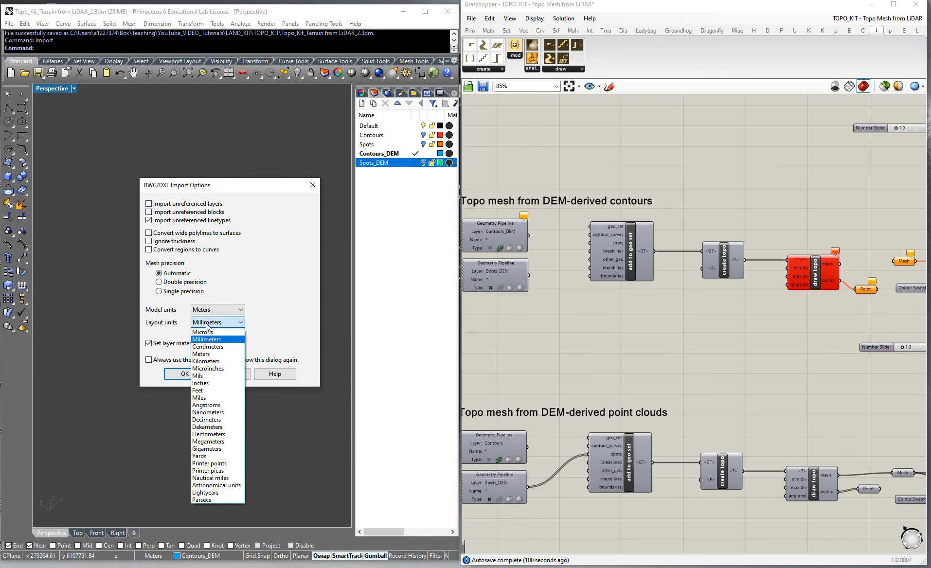
click(206, 353)
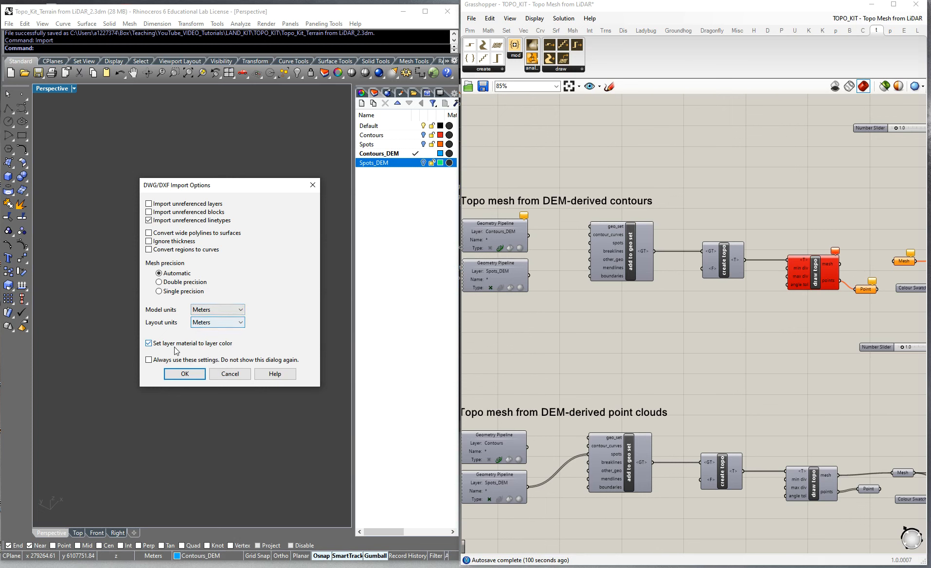
click(190, 378)
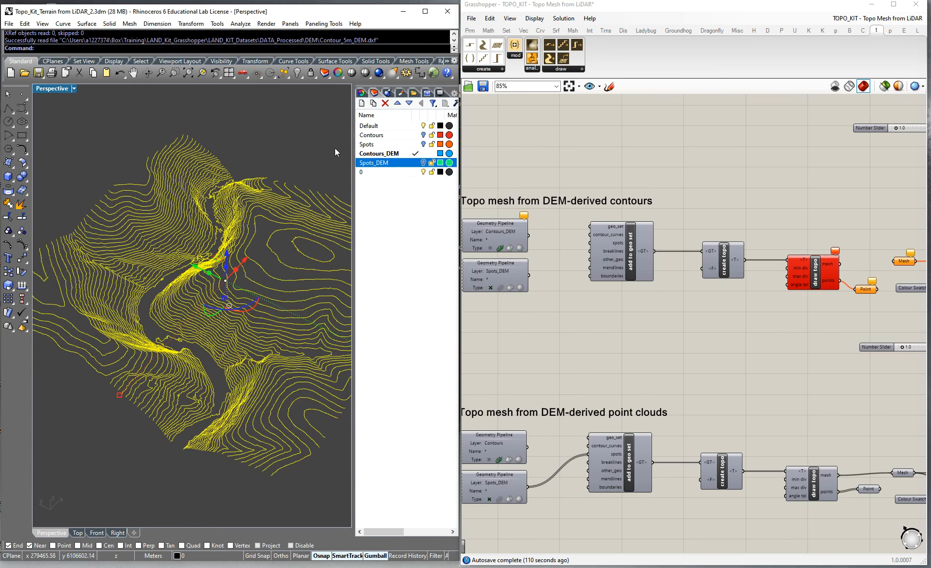
click(423, 173)
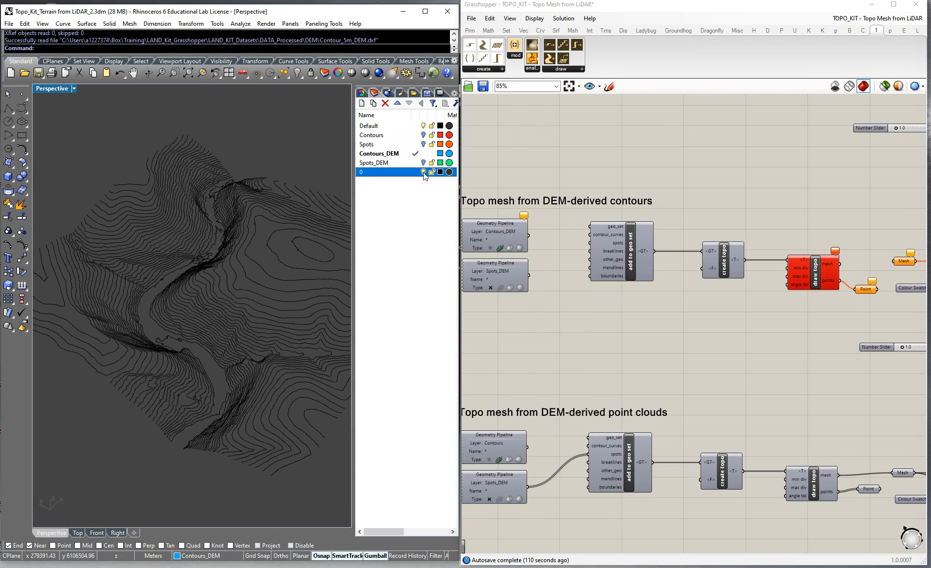
Select all imported contour curves and move them to the Contours_DEM layer
scroll(217, 207, down, 3)
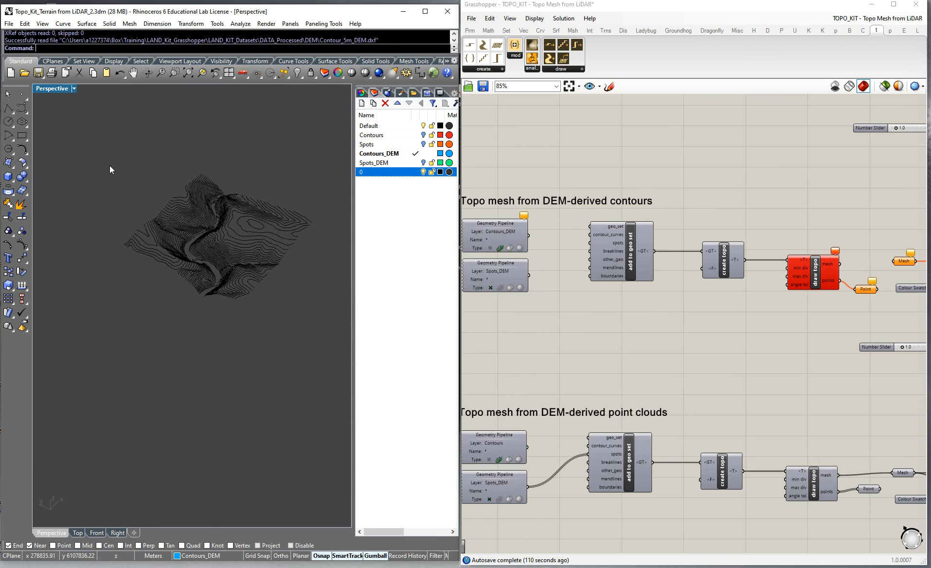
drag(110, 169, 345, 305)
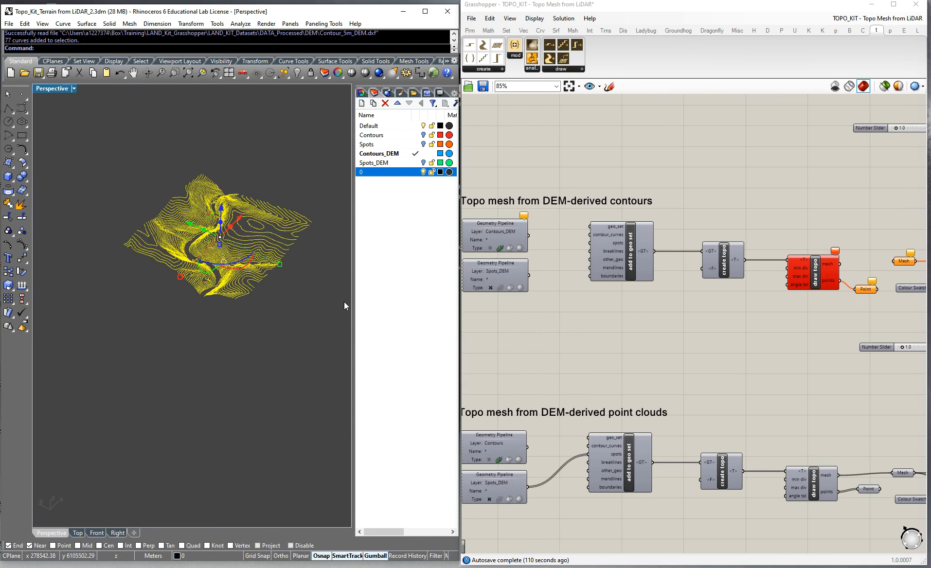
click(381, 155)
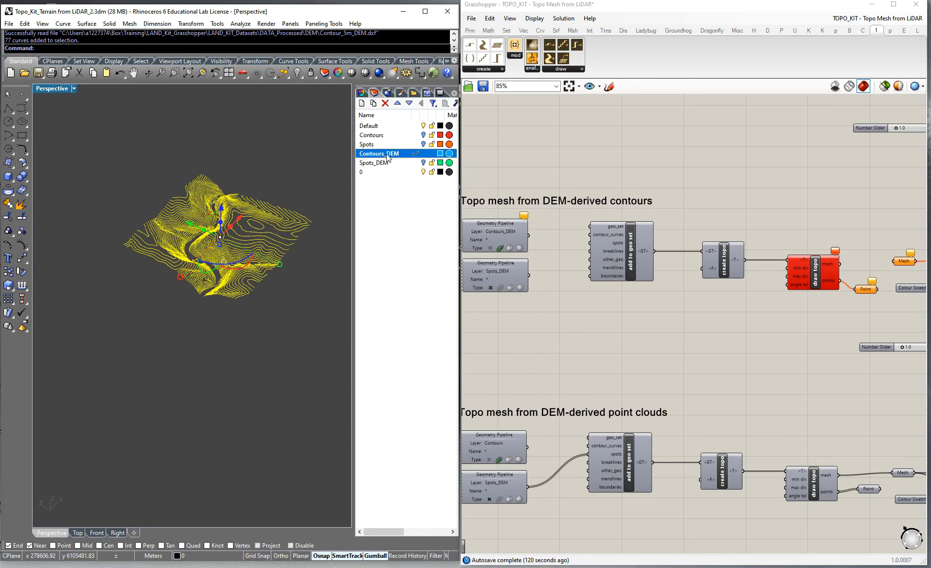
right_click(388, 157)
click(419, 326)
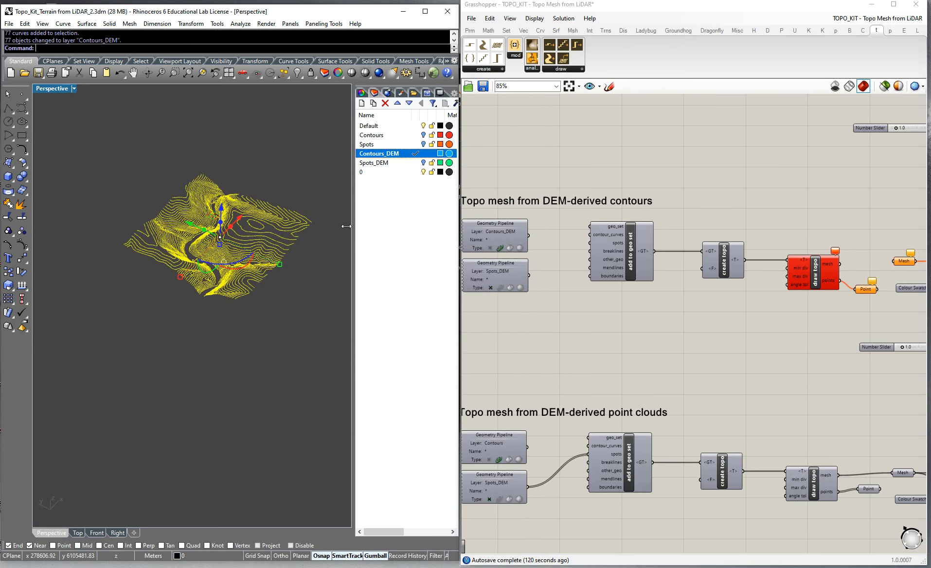
click(311, 168)
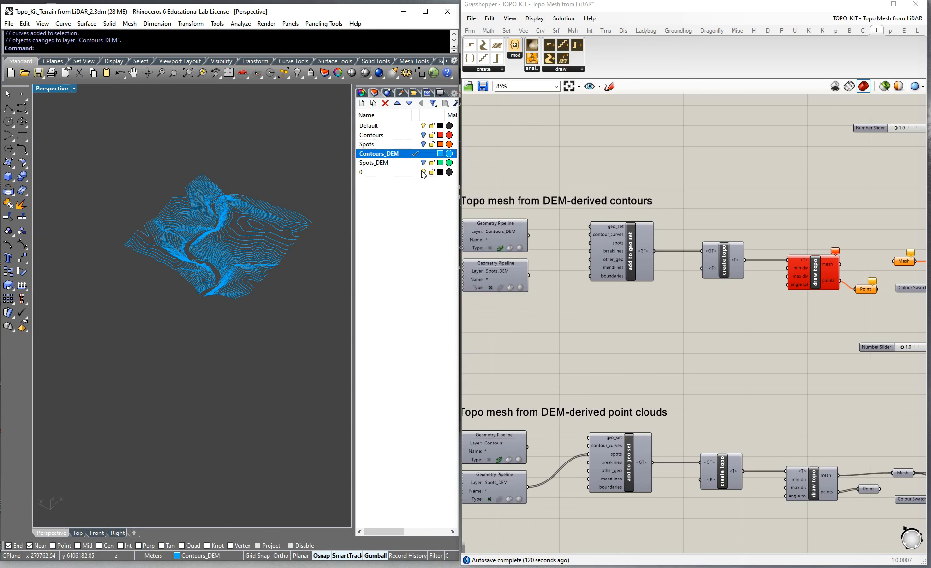
Delete the emptied import layer 0, then save the Rhino file and the Grasshopper definition
click(411, 173)
click(384, 103)
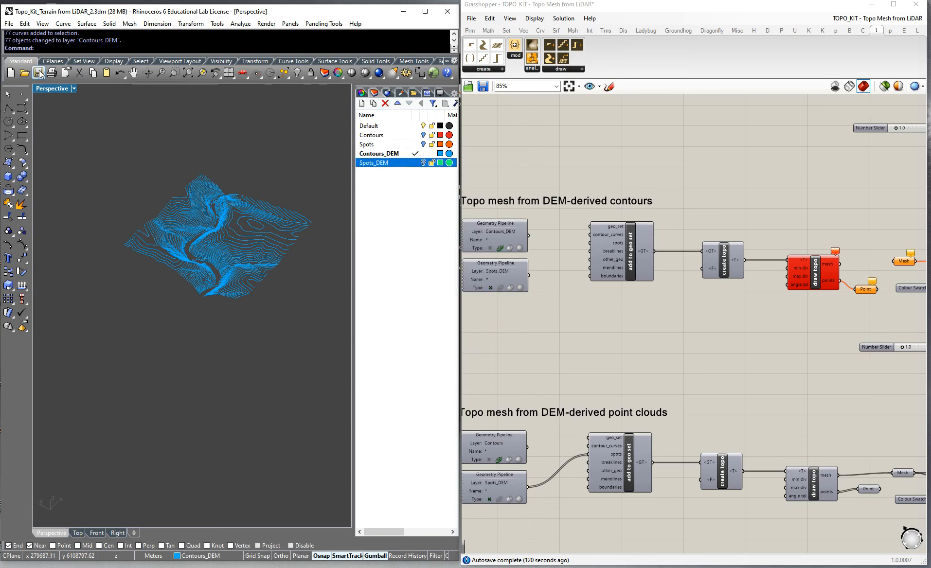
click(39, 73)
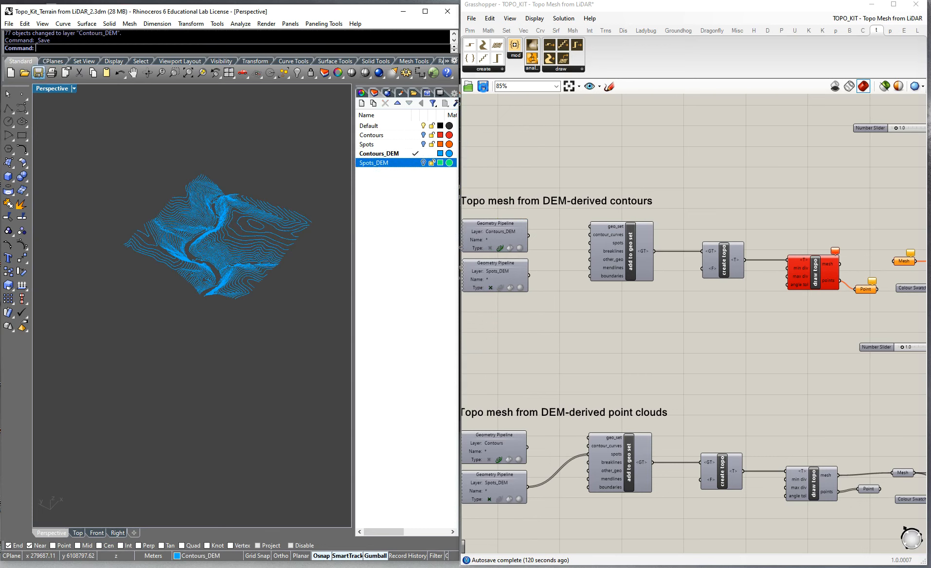
click(483, 86)
Connect the Contours_DEM Geometry Pipeline to the contour_curves input of add to geo set in the DEM-derived contours group
scroll(510, 225, up, 3)
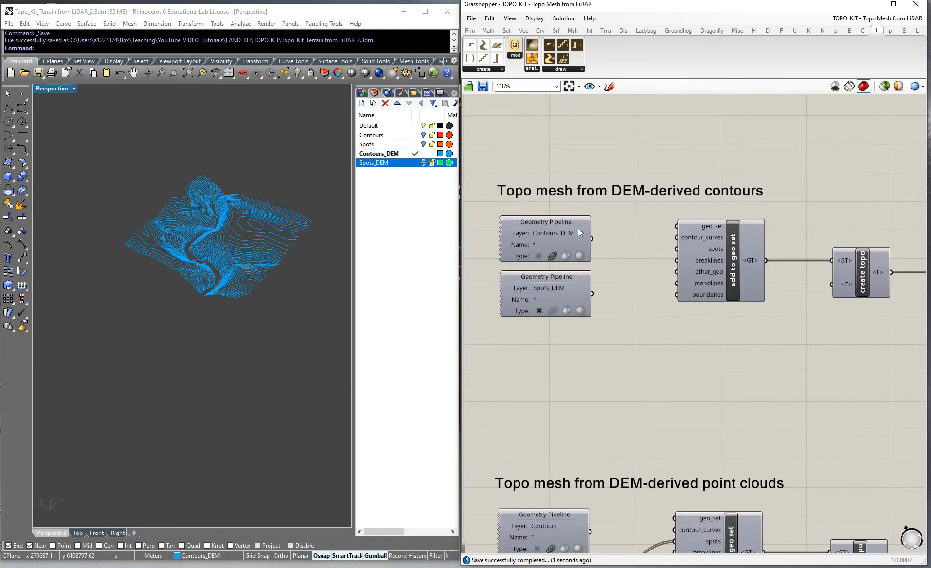
scroll(591, 239, up, 3)
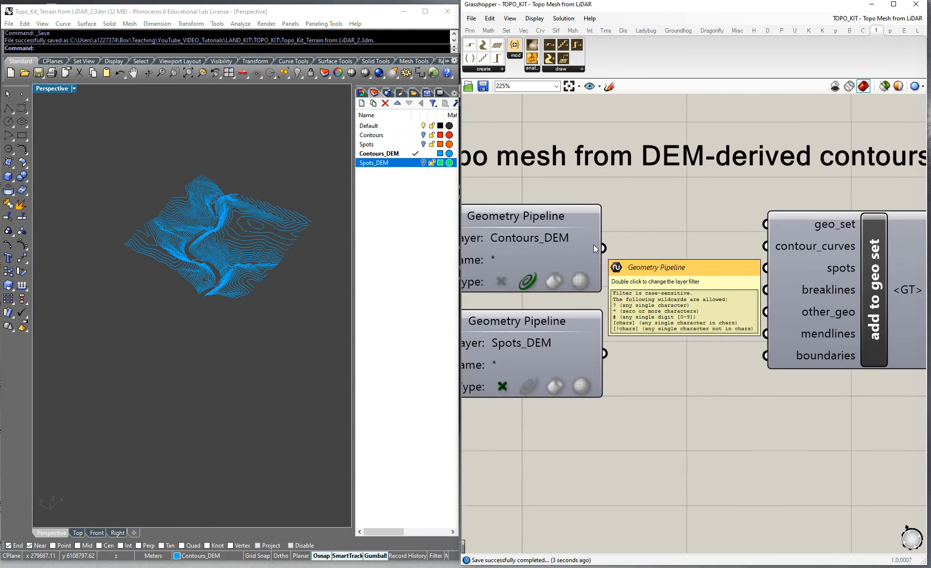
scroll(240, 222, up, 3)
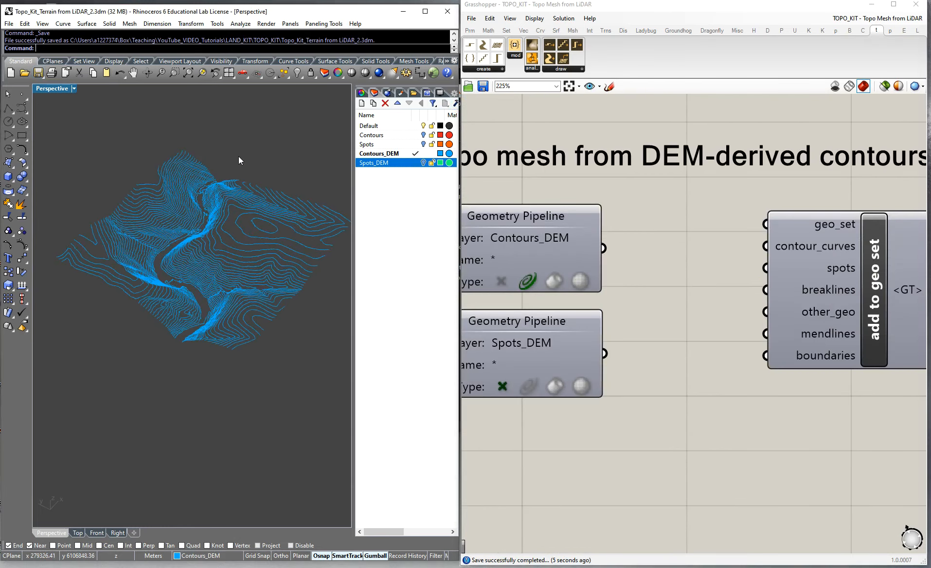
drag(603, 248, 758, 253)
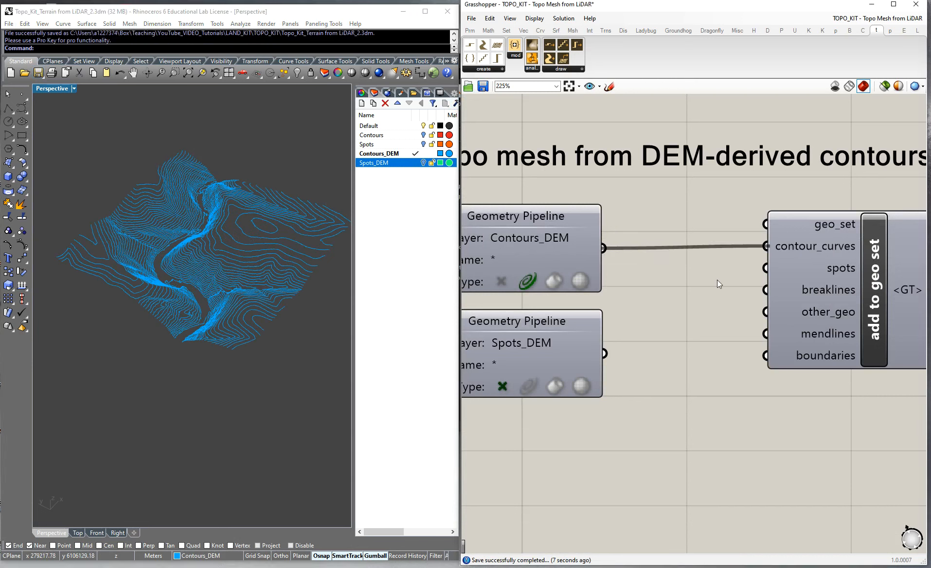
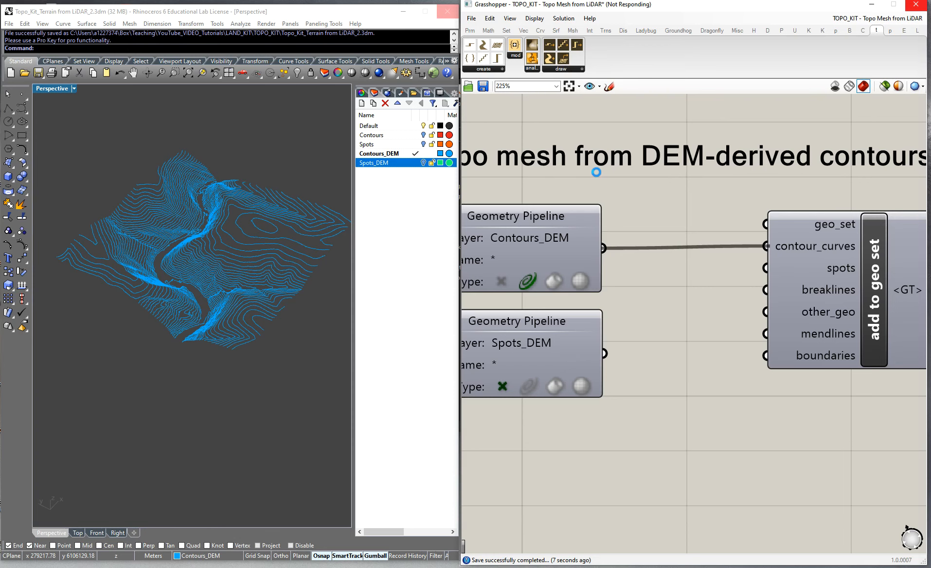
Make Default the current Rhino layer and hide the Contours_DEM layer
scroll(597, 173, down, 5)
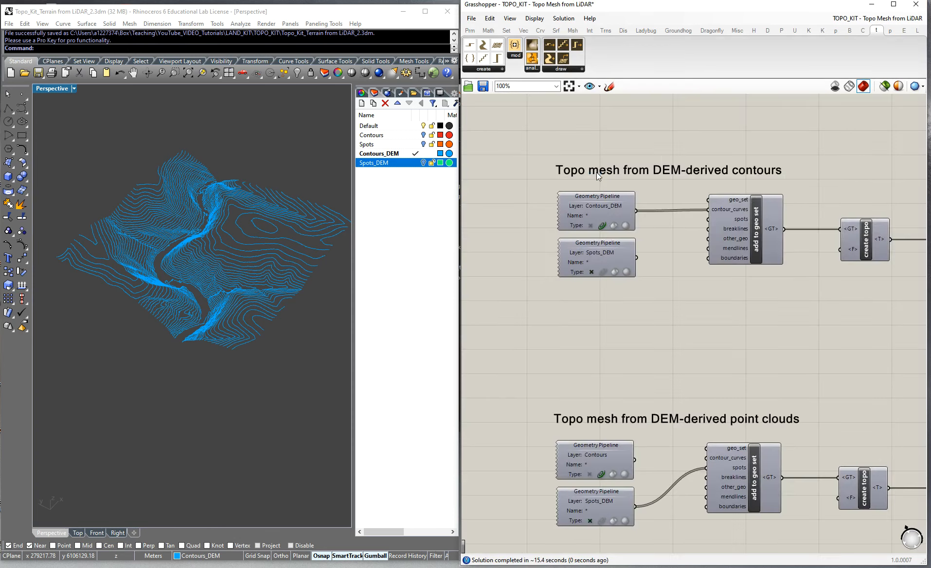
scroll(787, 213, down, 2)
scroll(800, 228, down, 3)
scroll(744, 234, down, 1)
scroll(870, 229, up, 4)
click(423, 154)
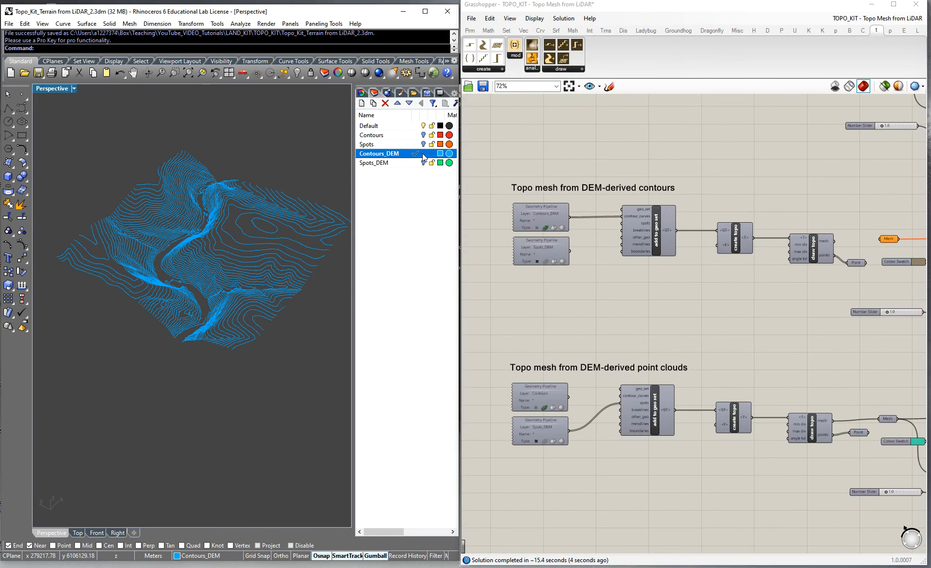
click(415, 126)
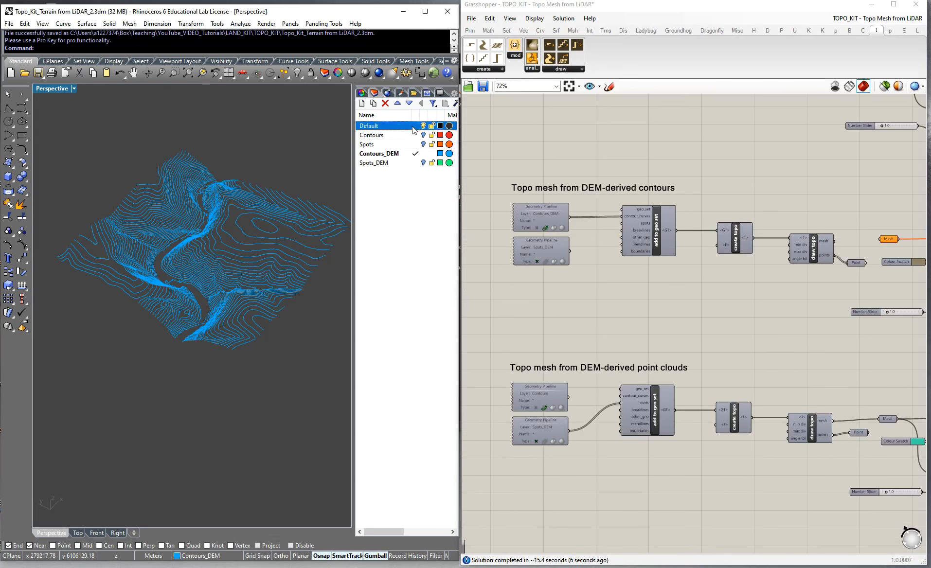
click(423, 153)
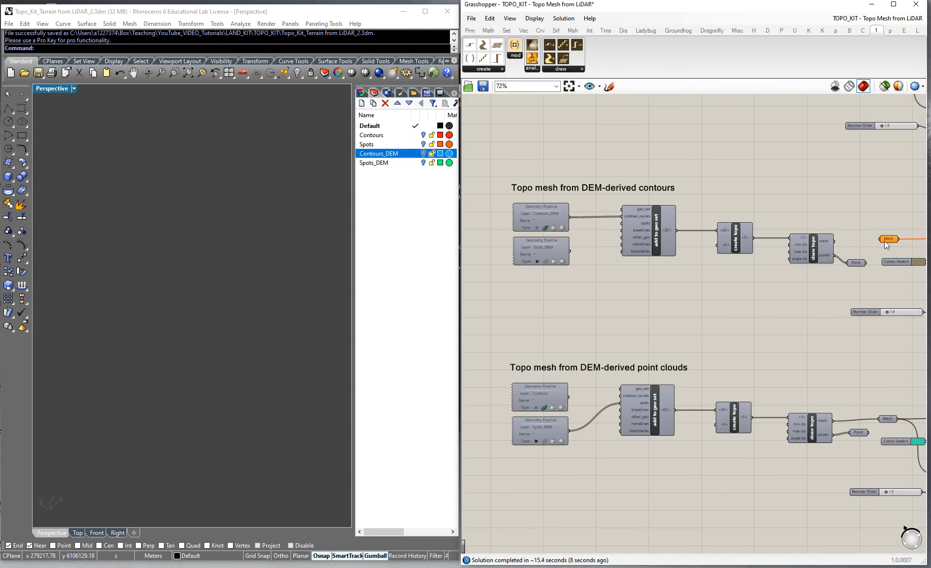
Connect the mesh output of draw topo to the Mesh parameter in the DEM-derived contours group
scroll(876, 240, up, 3)
mouse_move(833, 241)
mouse_down()
mouse_move(921, 235)
mouse_move(878, 230)
mouse_up()
scroll(470, 327, down, 2)
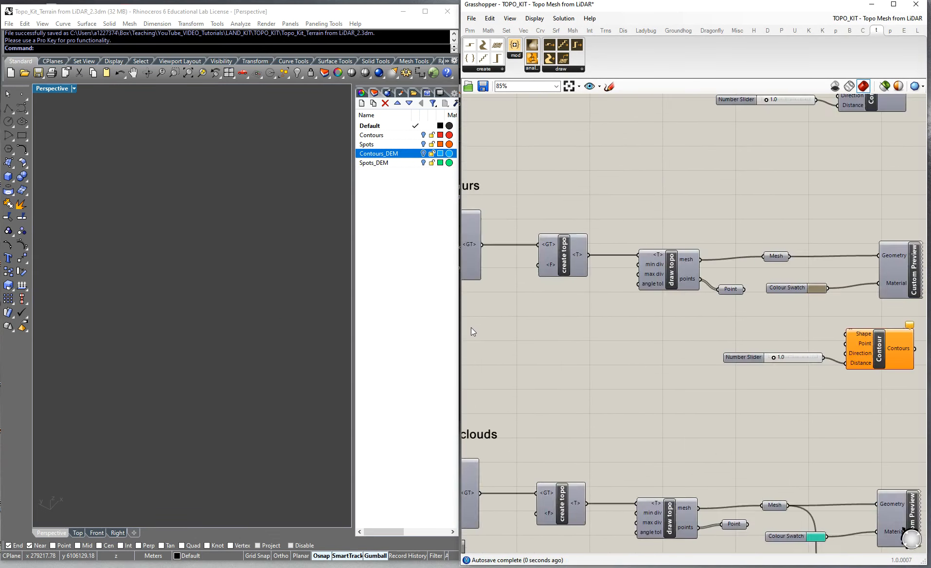
Turn on the Custom Preview of the DEM-derived contours mesh and inspect the terrain surface in Rhino
scroll(905, 265, up, 2)
click(906, 266)
middle_click(905, 269)
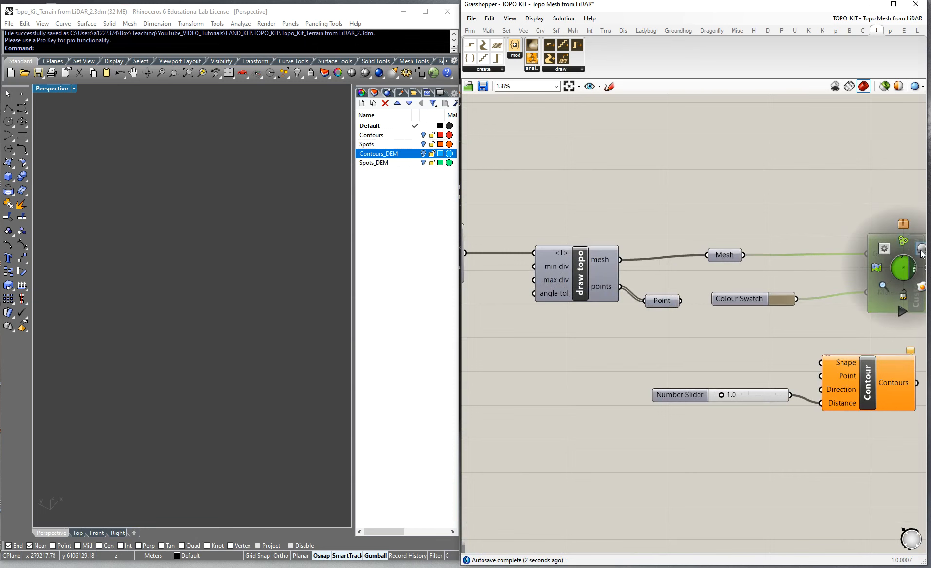
click(921, 250)
click(771, 168)
click(161, 283)
scroll(671, 279, down, 4)
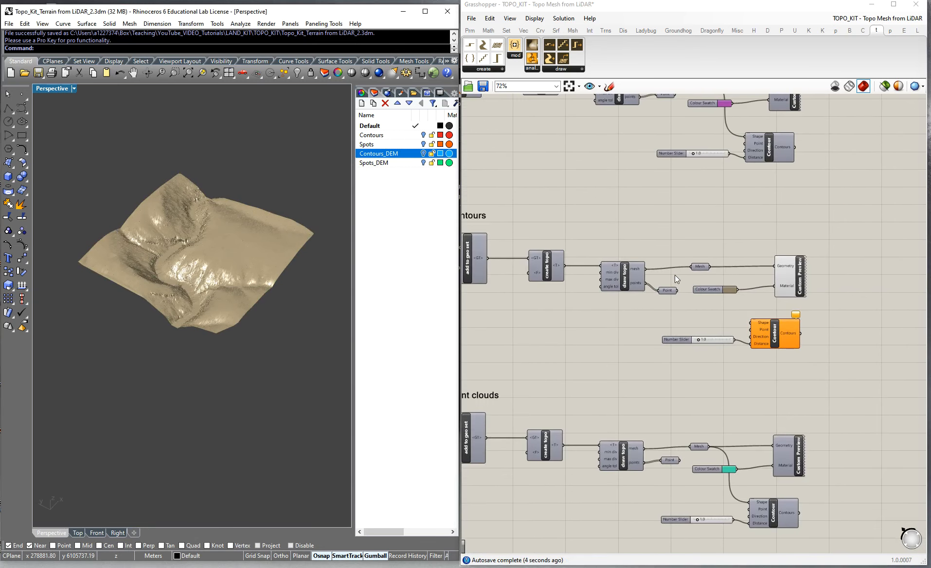
scroll(198, 260, up, 6)
mouse_move(192, 286)
right_down()
mouse_move(200, 204)
mouse_move(223, 297)
mouse_move(192, 299)
right_up()
scroll(223, 297, down, 8)
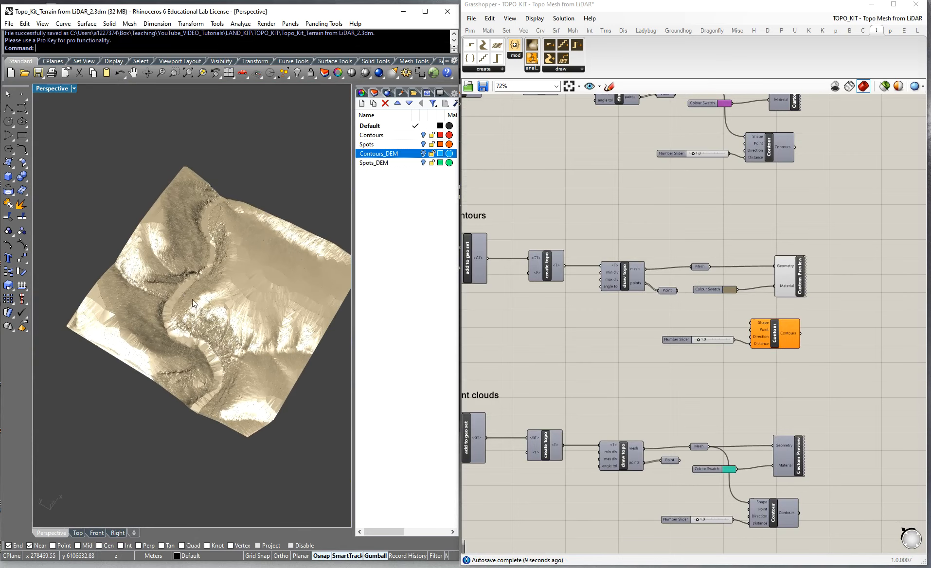
scroll(262, 305, up, 6)
mouse_move(263, 305)
right_down()
mouse_move(249, 305)
mouse_move(279, 285)
mouse_move(278, 322)
mouse_move(250, 307)
right_up()
Turn on the Custom Preview of the DEM-derived point clouds mesh and compare it with the contour-derived mesh
click(786, 453)
middle_click(786, 452)
click(807, 435)
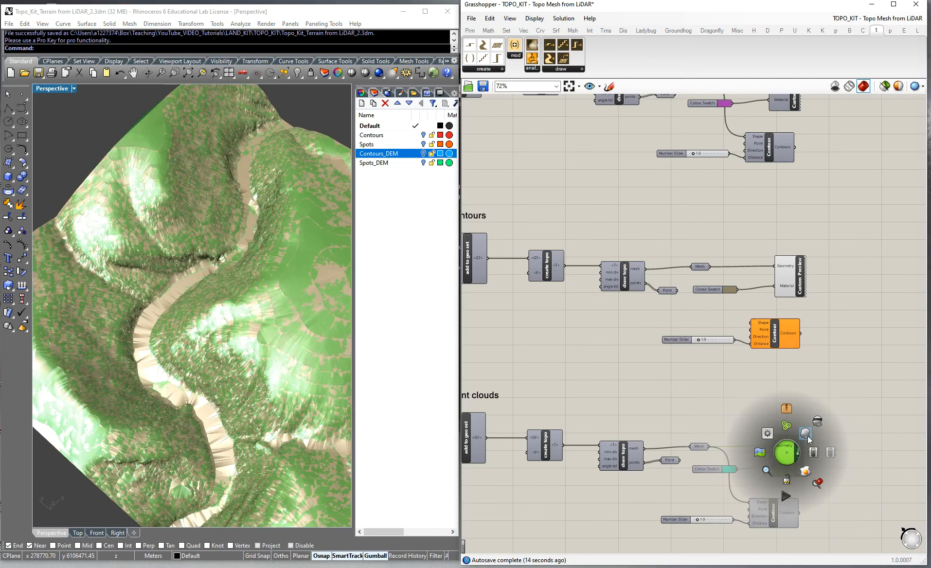
mouse_move(217, 295)
right_down()
mouse_move(238, 253)
mouse_move(235, 293)
right_up()
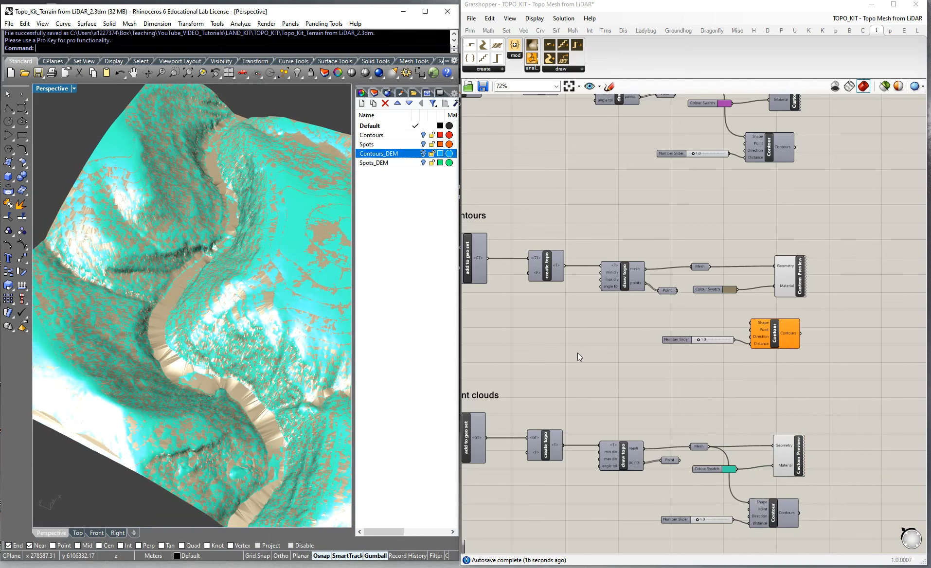
Move the Elevation and Slope Analysis group and its Colour Swatch down beside the DEM-derived contours definition
scroll(706, 363, down, 4)
scroll(782, 350, up, 4)
scroll(780, 329, down, 3)
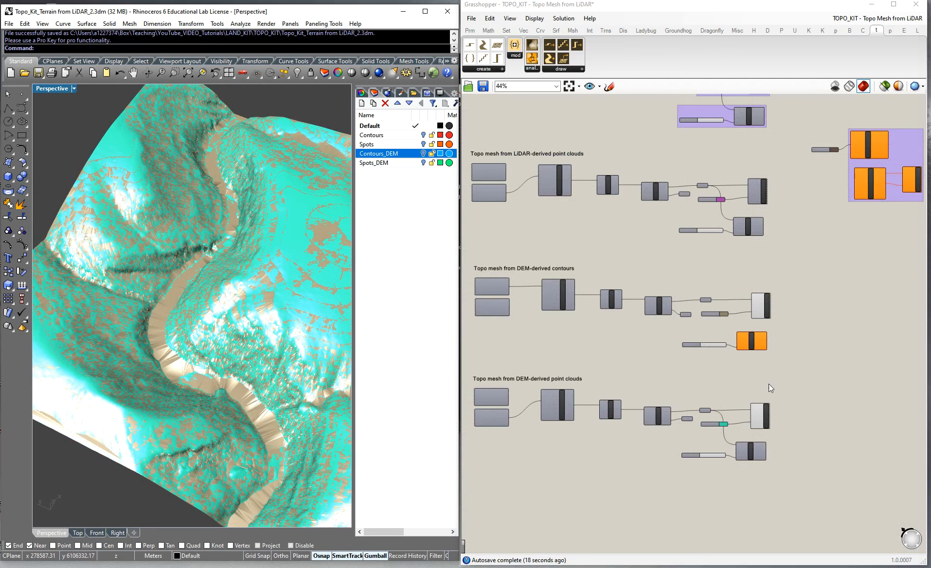
scroll(718, 202, down, 2)
drag(819, 173, 830, 275)
drag(797, 187, 791, 277)
scroll(785, 268, up, 3)
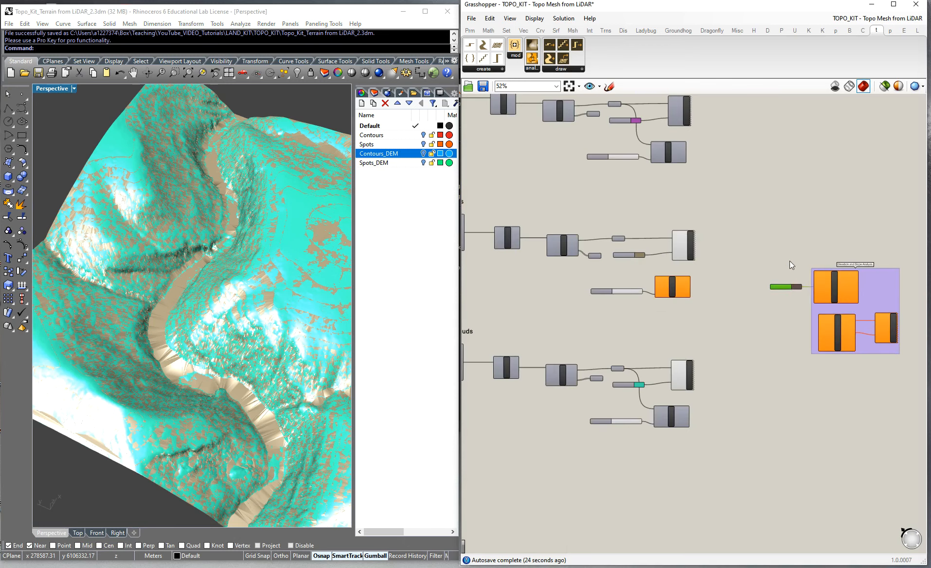
Add the Colour Swatch to the Elevation and Slope Analysis group and save the Grasshopper definition
scroll(825, 310, up, 3)
click(768, 269)
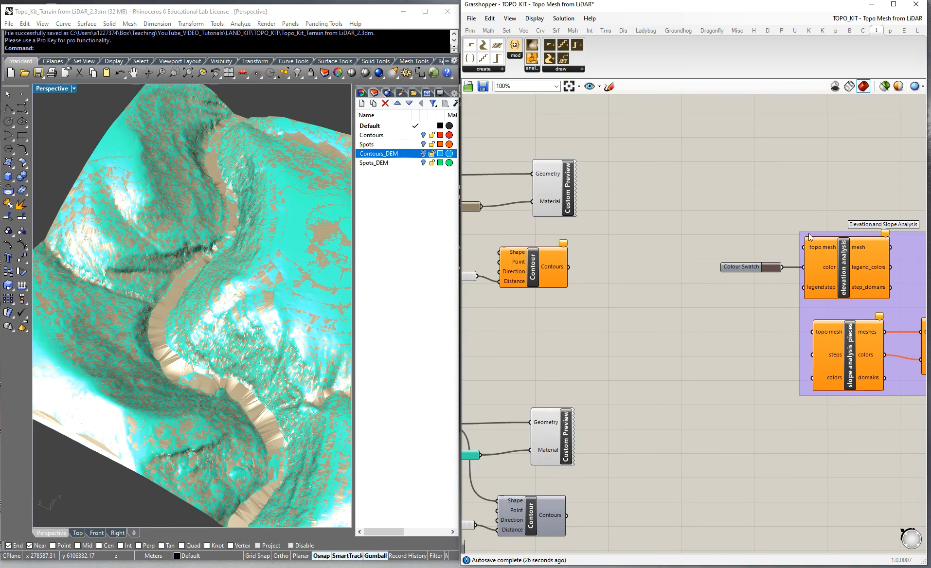
drag(704, 247, 793, 293)
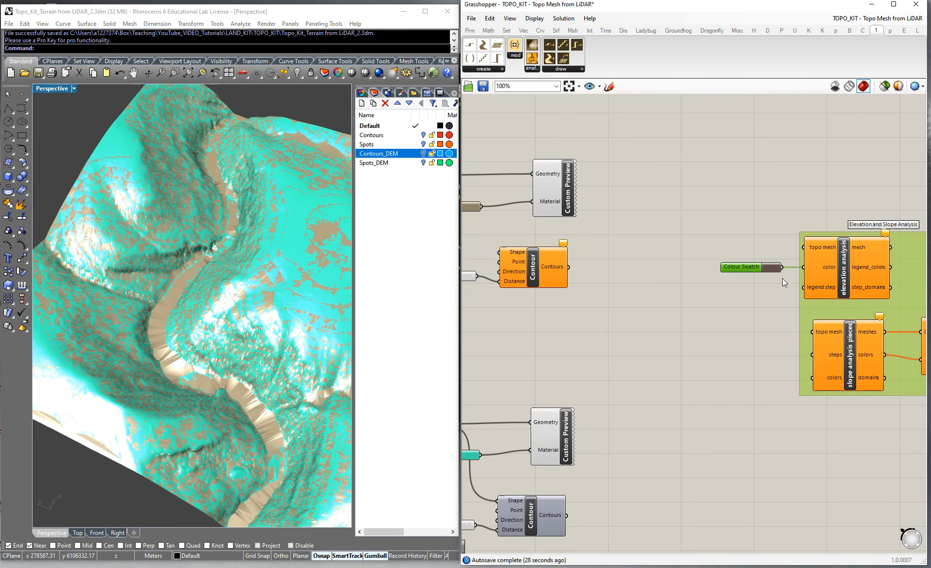
click(772, 269)
right_click(842, 236)
click(871, 316)
click(787, 220)
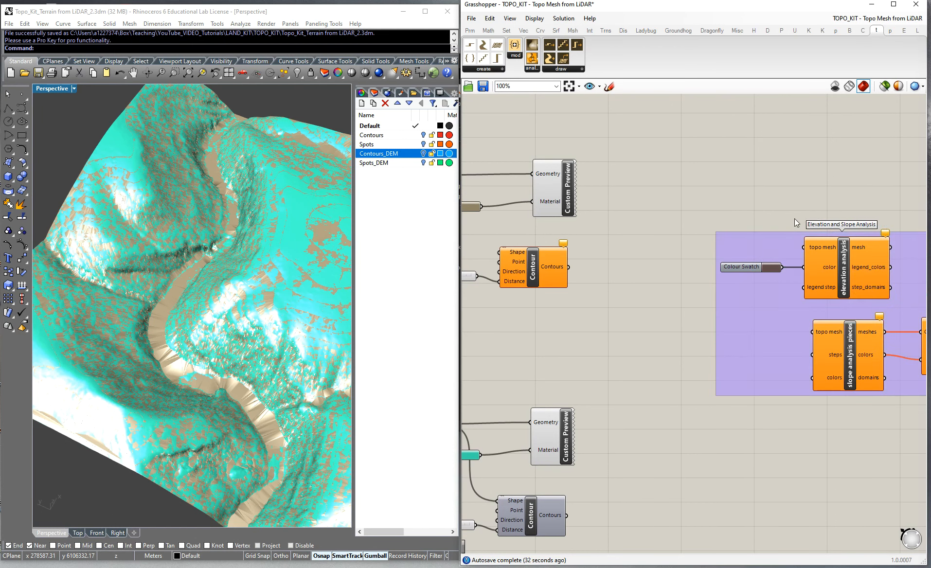
scroll(758, 205, down, 2)
click(481, 88)
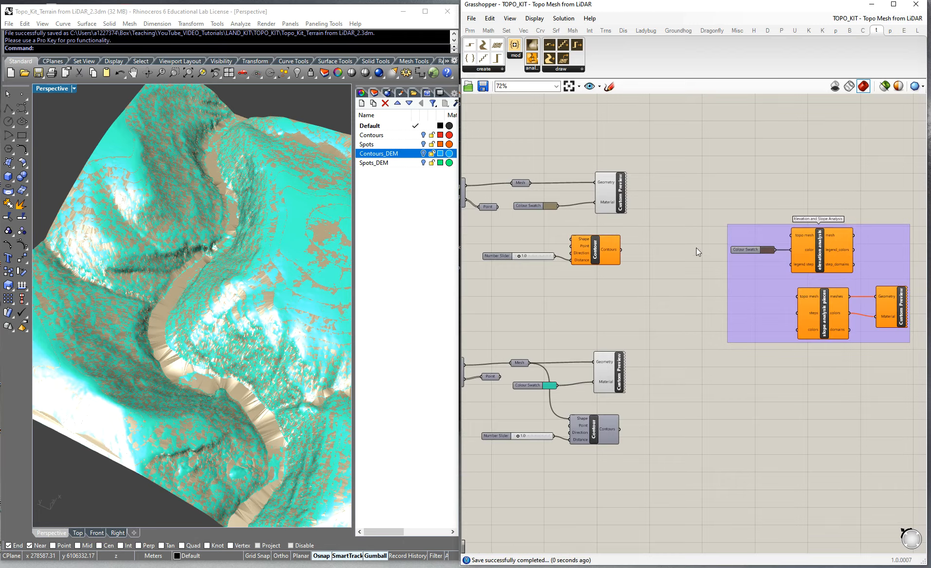
Turn off the Custom Previews of both the DEM-derived contours mesh and the DEM-derived point clouds mesh
scroll(697, 248, up, 2)
click(597, 183)
middle_click(597, 183)
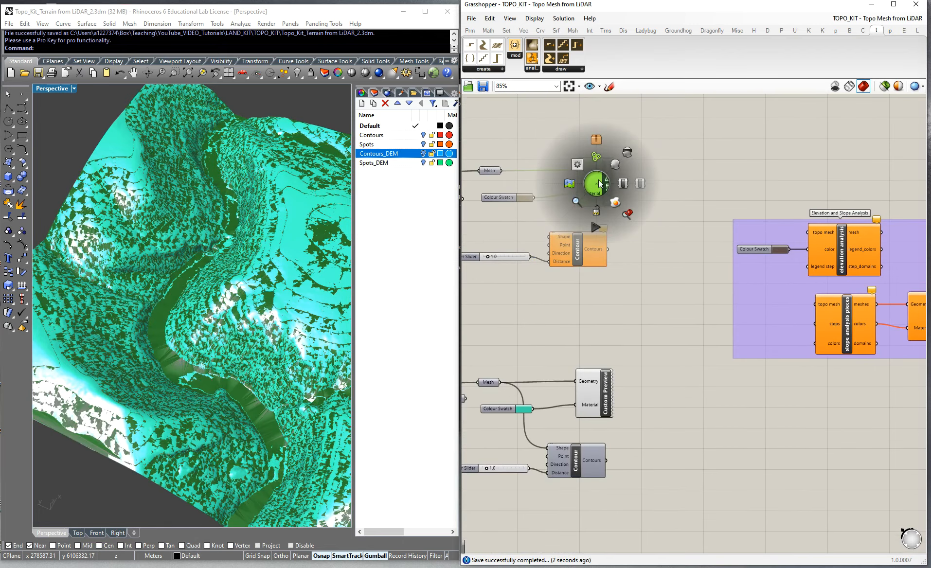
drag(573, 145, 631, 214)
key(ctrl+q)
click(645, 263)
drag(560, 365, 636, 426)
key(ctrl+q)
click(696, 328)
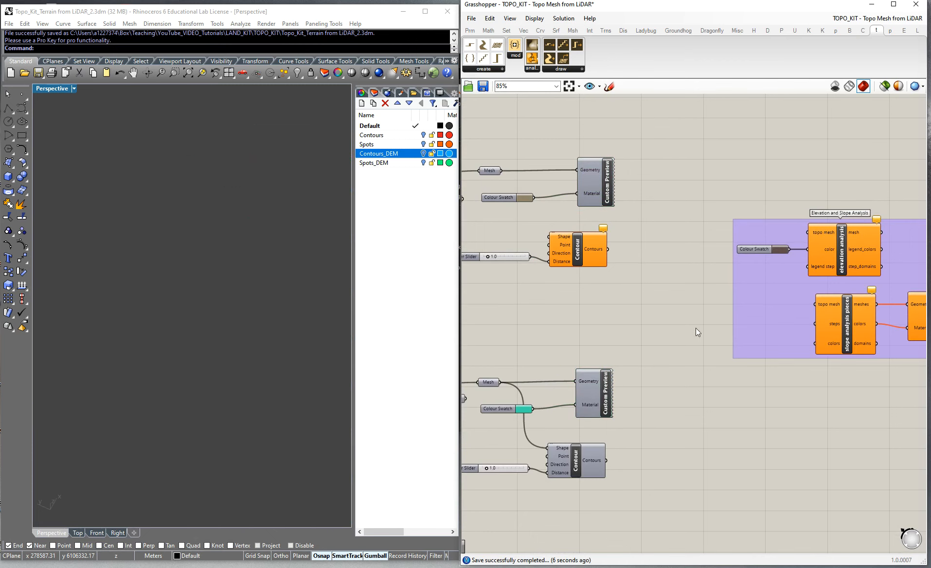
Connect the DEM-derived contours Mesh parameter to the Shape input of its Contour component
scroll(640, 260, down, 3)
click(599, 400)
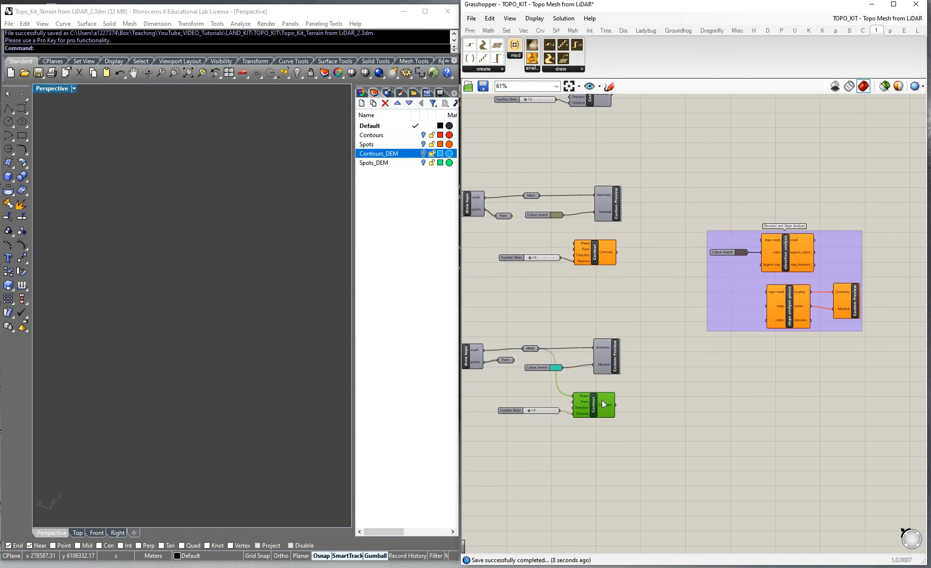
scroll(499, 197, up, 2)
drag(555, 195, 608, 264)
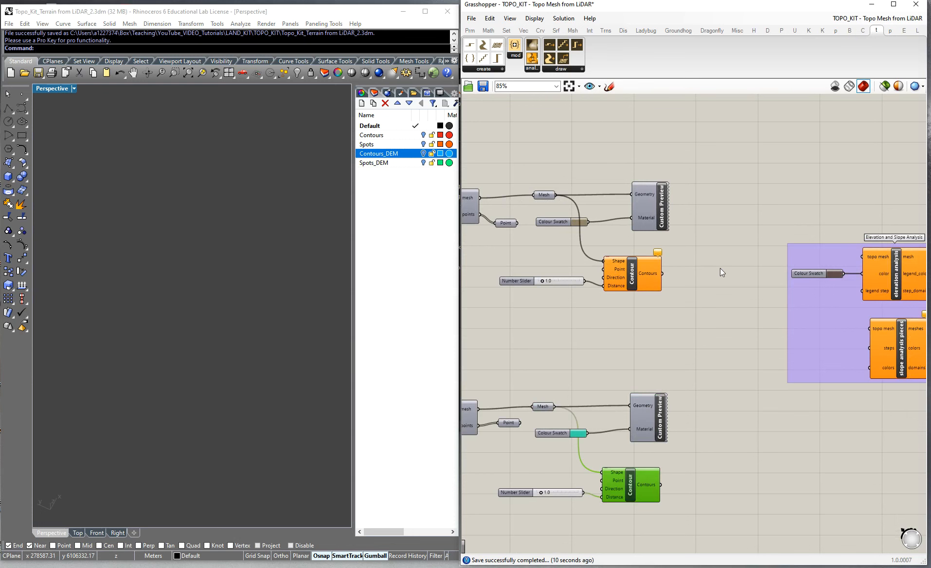
Turn on the Contour preview in the DEM-derived point clouds group and compare both sets of contours up close
scroll(216, 296, up, 5)
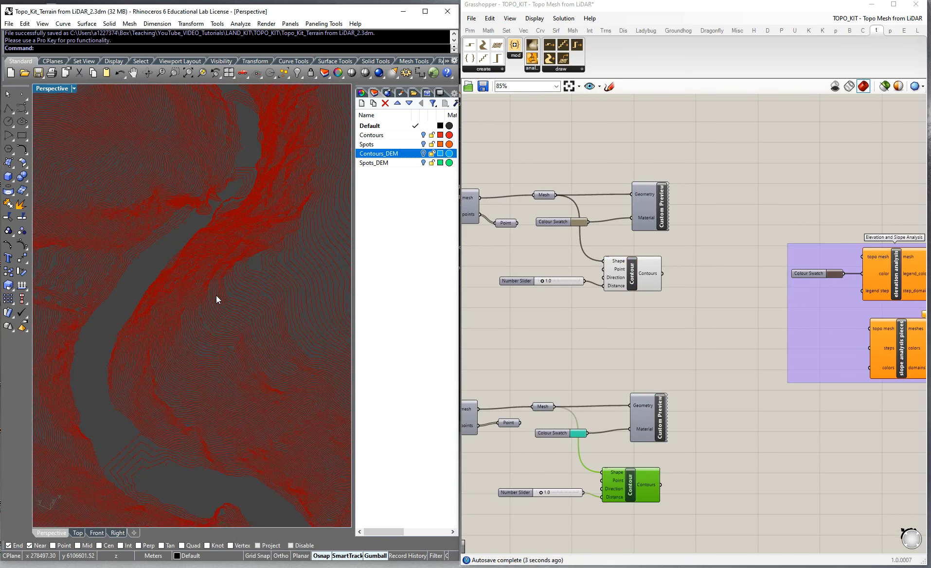
click(613, 417)
click(629, 502)
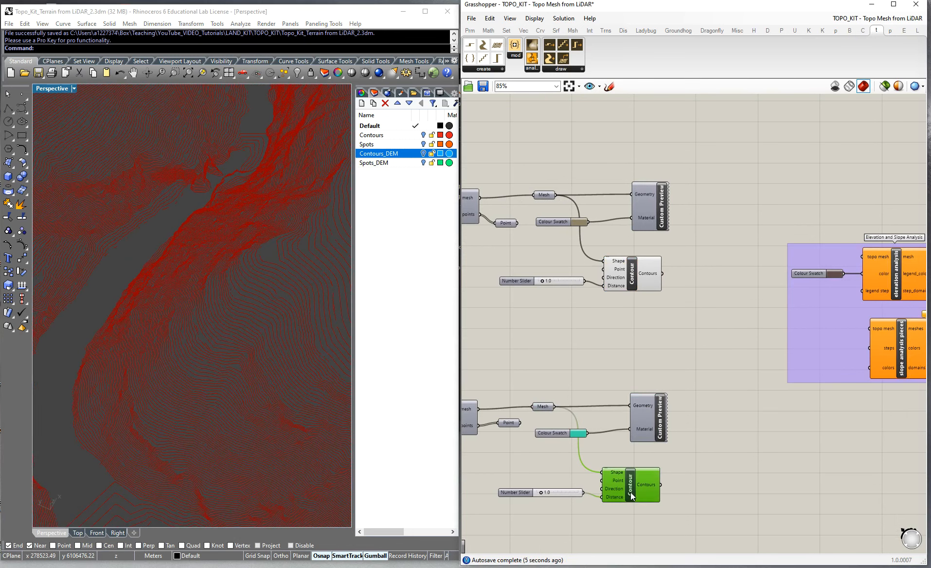
scroll(240, 353, up, 5)
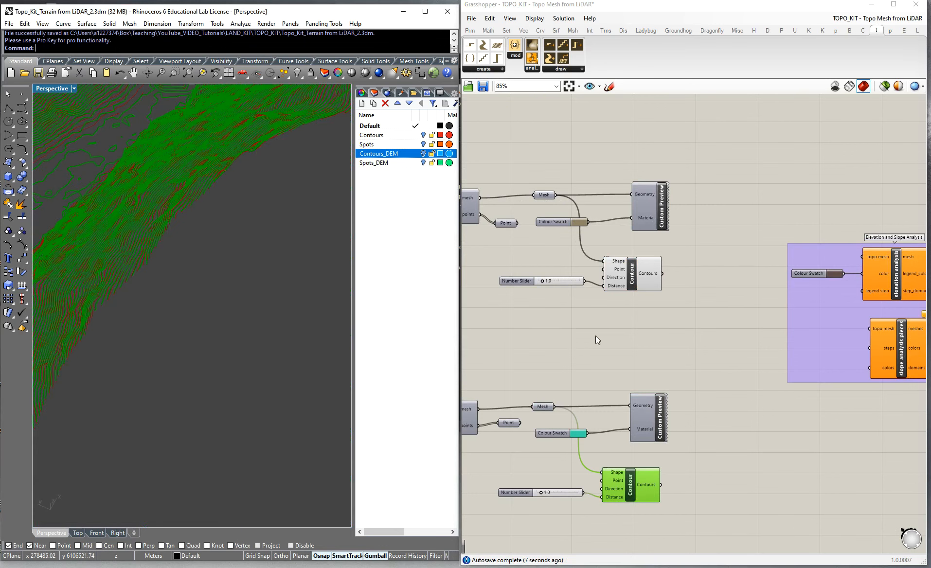
Turn off the previews of the Contour components for both the DEM-derived contours and DEM-derived point clouds meshes
scroll(224, 323, down, 5)
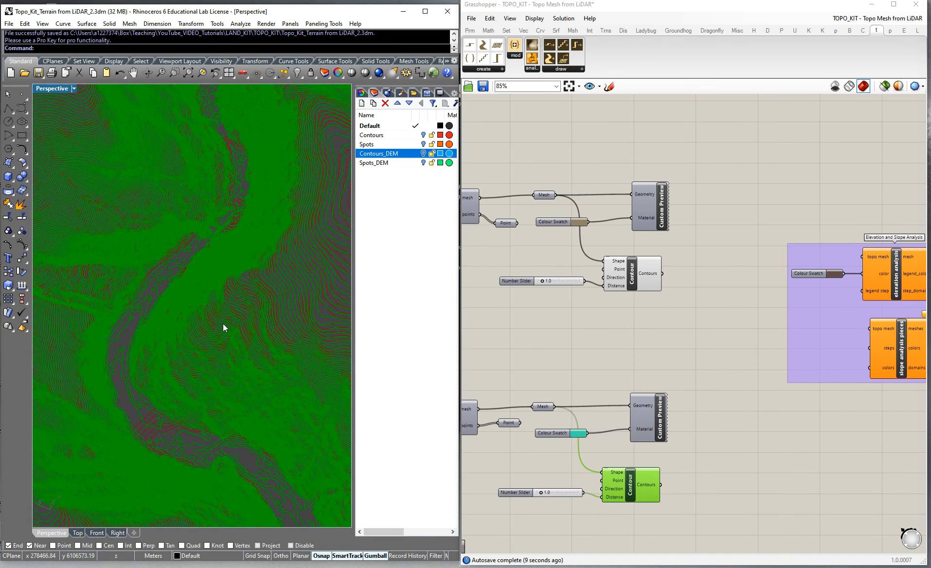
click(618, 343)
drag(687, 323, 599, 243)
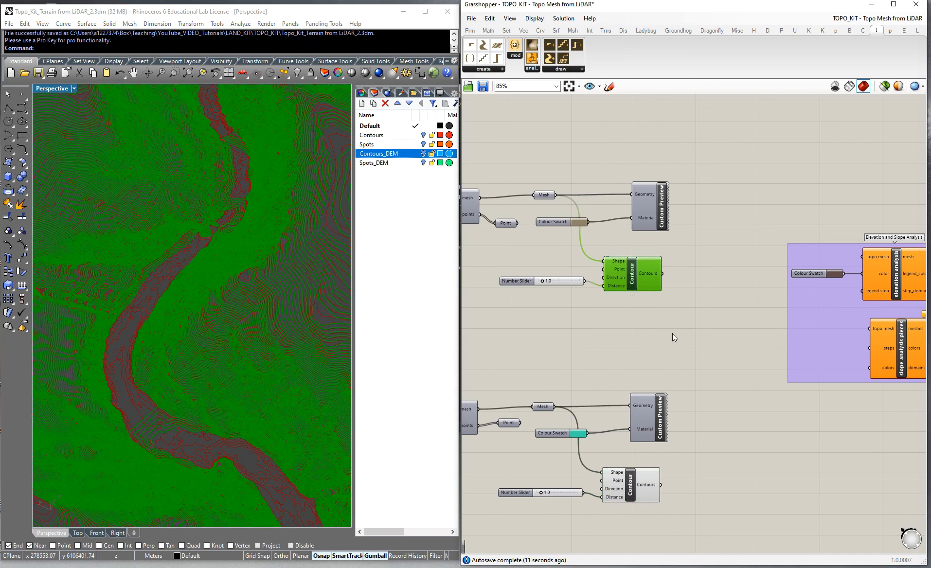
drag(688, 516, 590, 460)
click(684, 320)
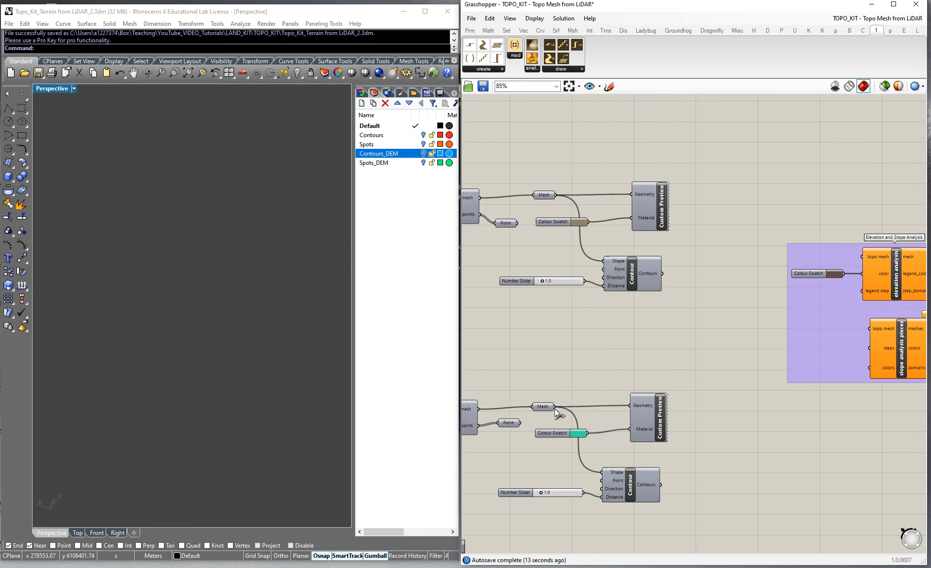
Connect the DEM-derived contours Mesh to the topo mesh input of slope analysis pieces and view the coloured slope mesh from above
scroll(541, 377, down, 3)
drag(549, 242, 777, 339)
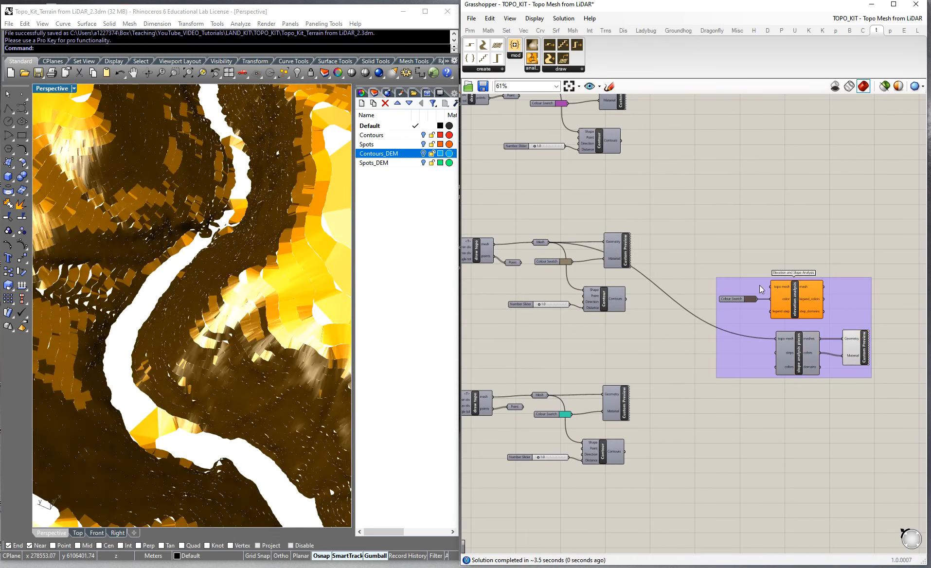
click(257, 233)
scroll(258, 231, down, 3)
right_drag(135, 481, 190, 423)
scroll(146, 357, up, 2)
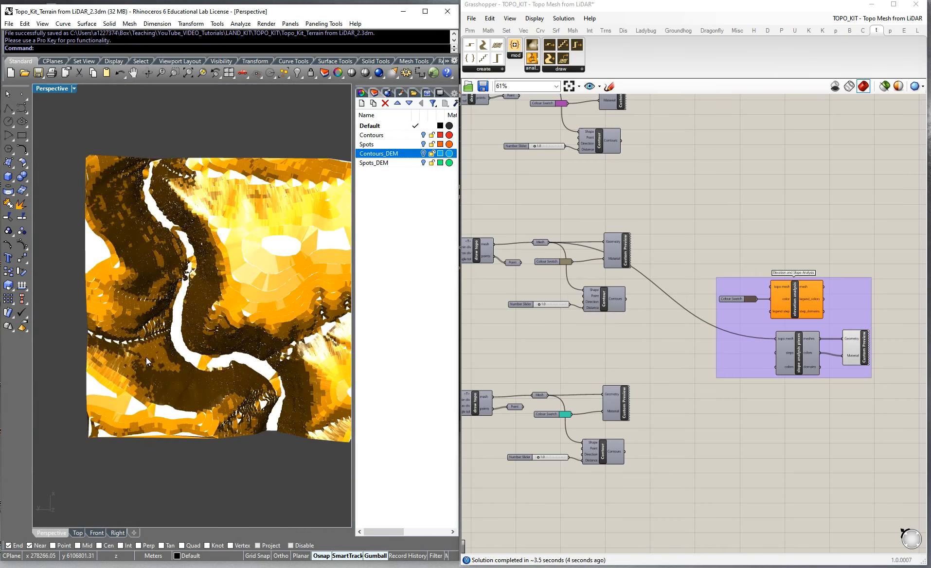
right_drag(155, 360, 302, 339)
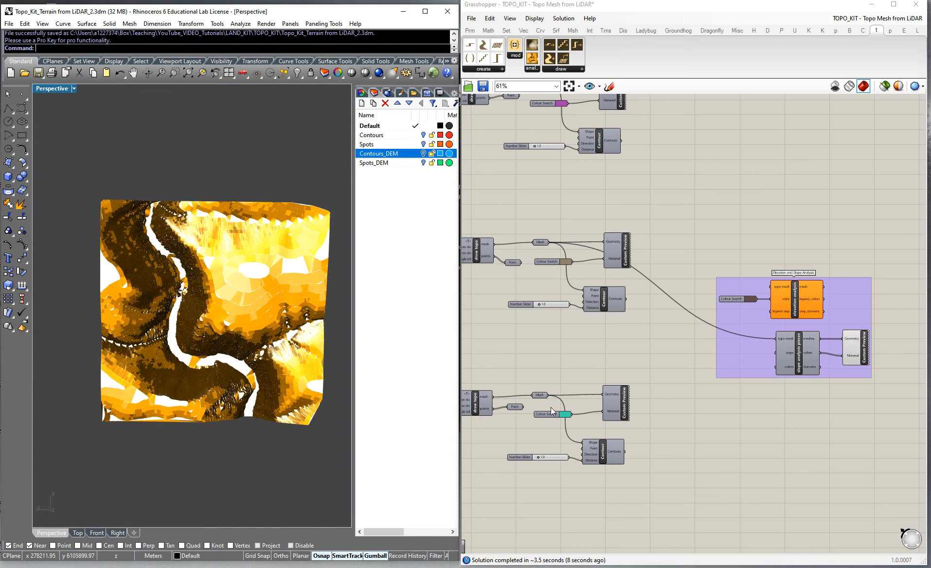
Connect the DEM-derived point clouds Mesh to the topo mesh input of slope analysis pieces and inspect the slope colouring
drag(544, 395, 776, 339)
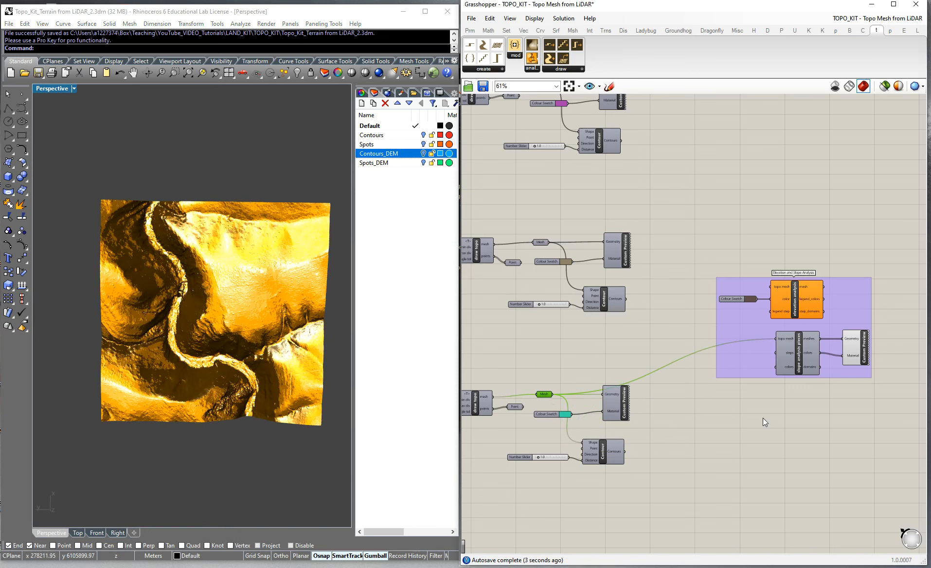
scroll(145, 283, up, 2)
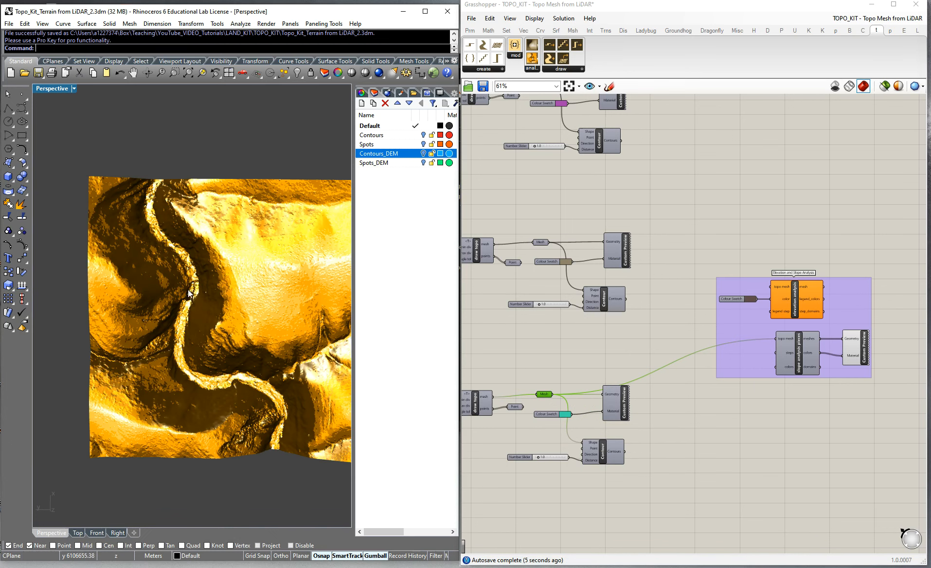
scroll(292, 378, down, 3)
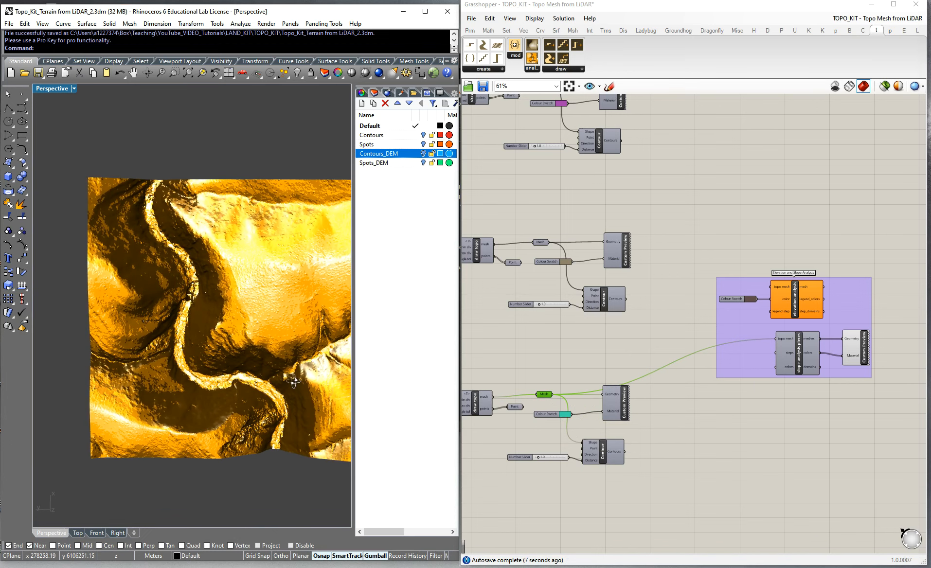
right_drag(210, 325, 197, 273)
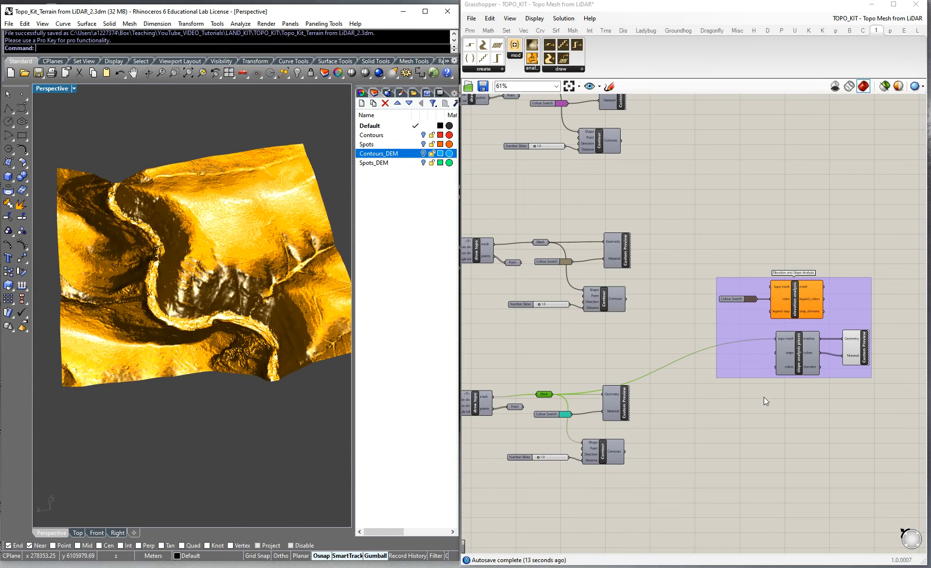
Bake the Geometry of the slope analysis Custom Preview to the Default layer
scroll(915, 333, up, 3)
click(806, 345)
right_click(805, 345)
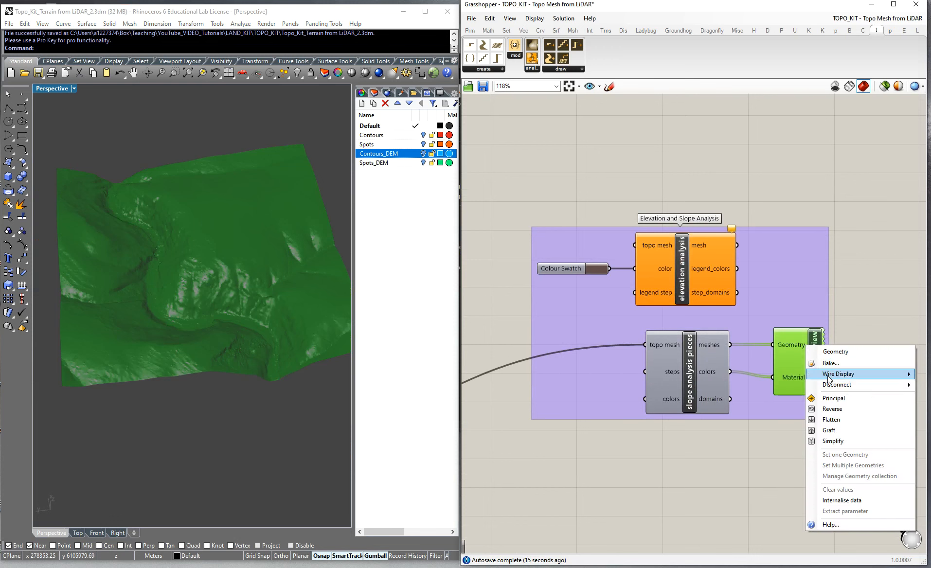
click(822, 364)
click(815, 291)
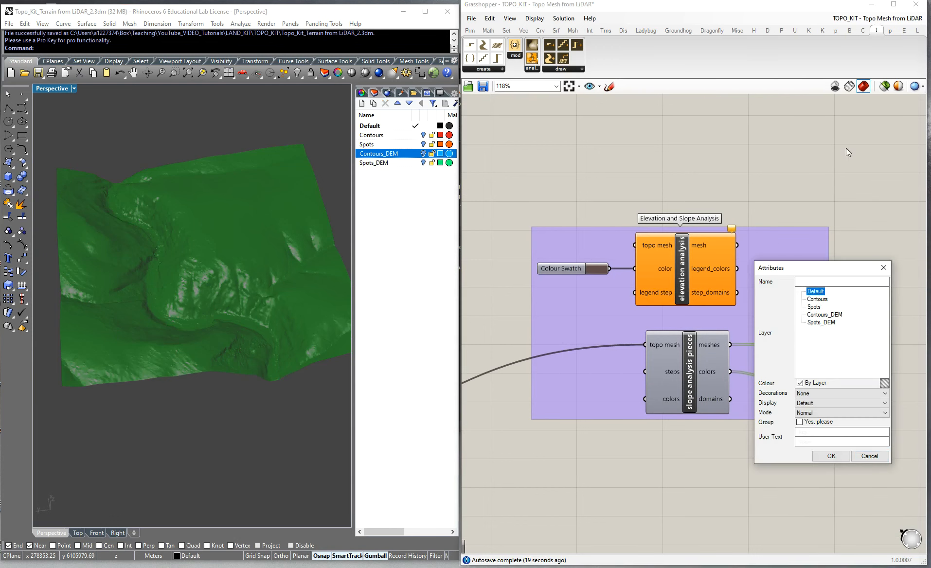
click(831, 458)
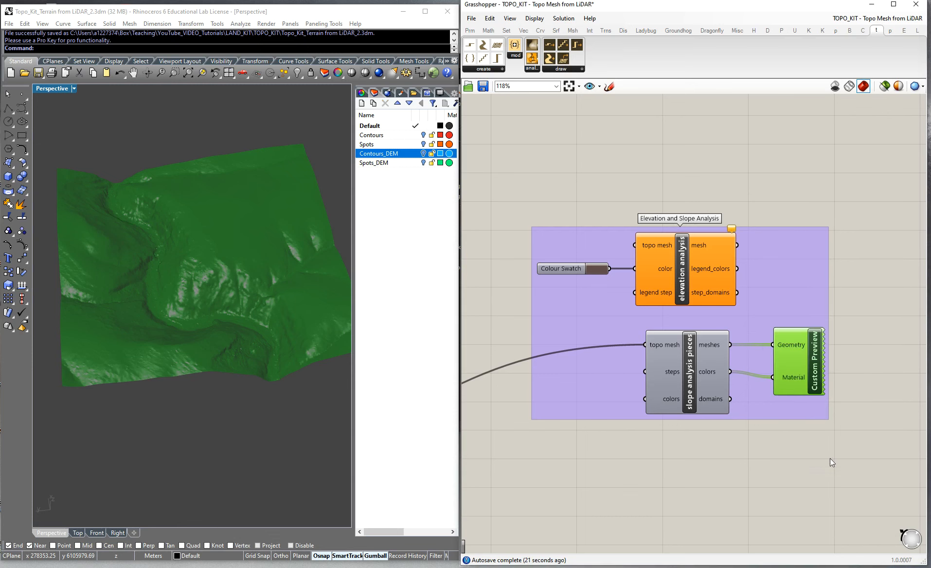
Set the Perspective viewport to Rendered display and examine the slope analysis meshes up close
click(218, 230)
click(73, 86)
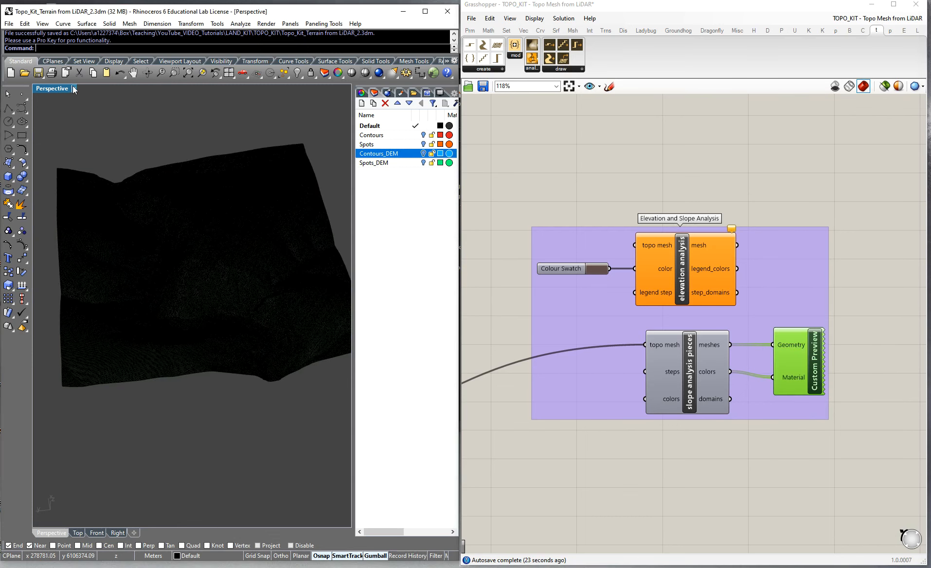
click(74, 88)
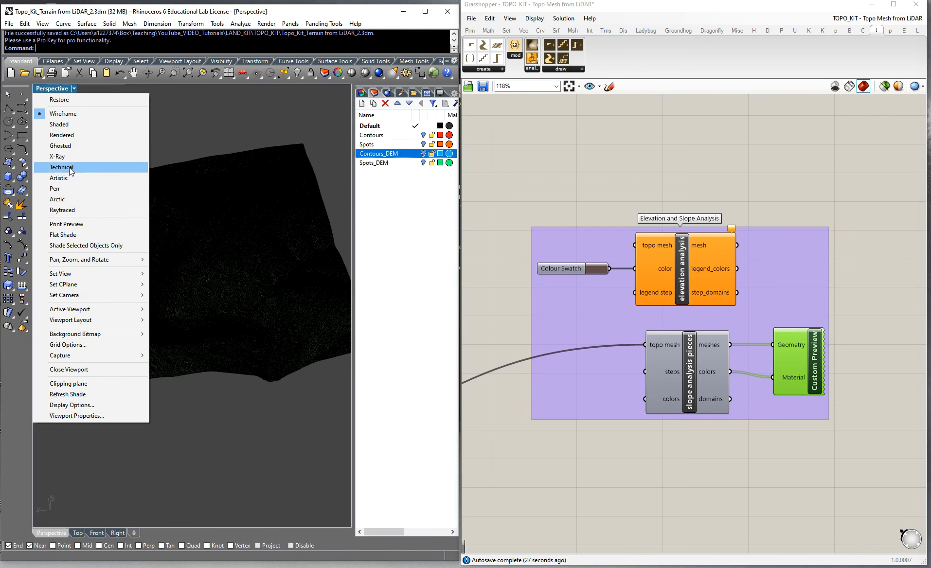
click(73, 134)
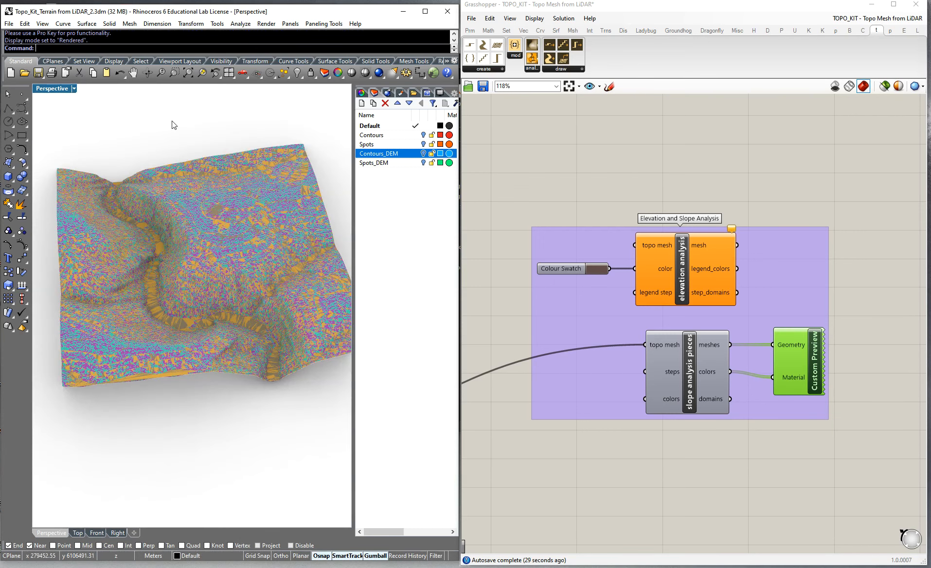
scroll(215, 248, up, 5)
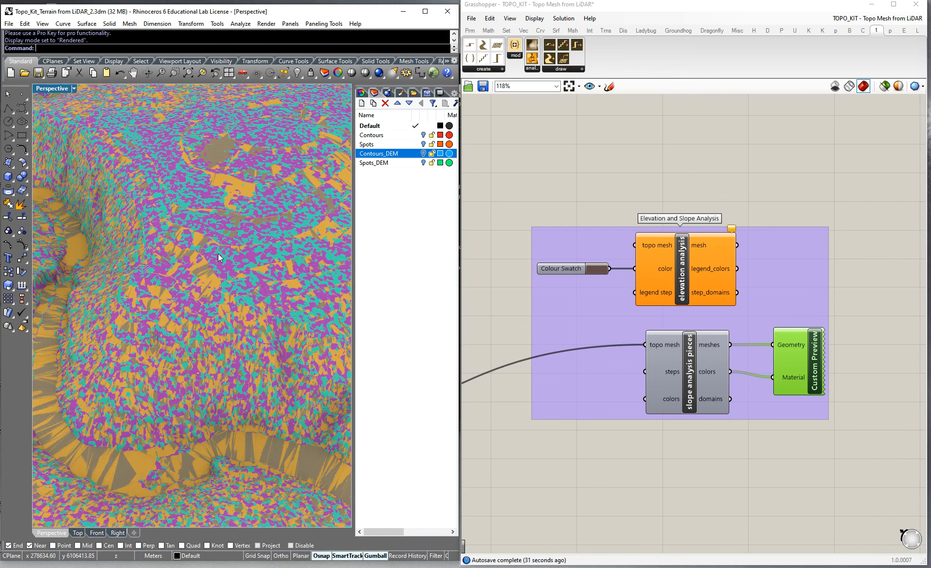
scroll(219, 258, down, 5)
Turn off the preview of the slope analysis Custom Preview component
click(738, 179)
click(811, 362)
click(773, 436)
scroll(734, 317, down, 8)
scroll(697, 350, up, 3)
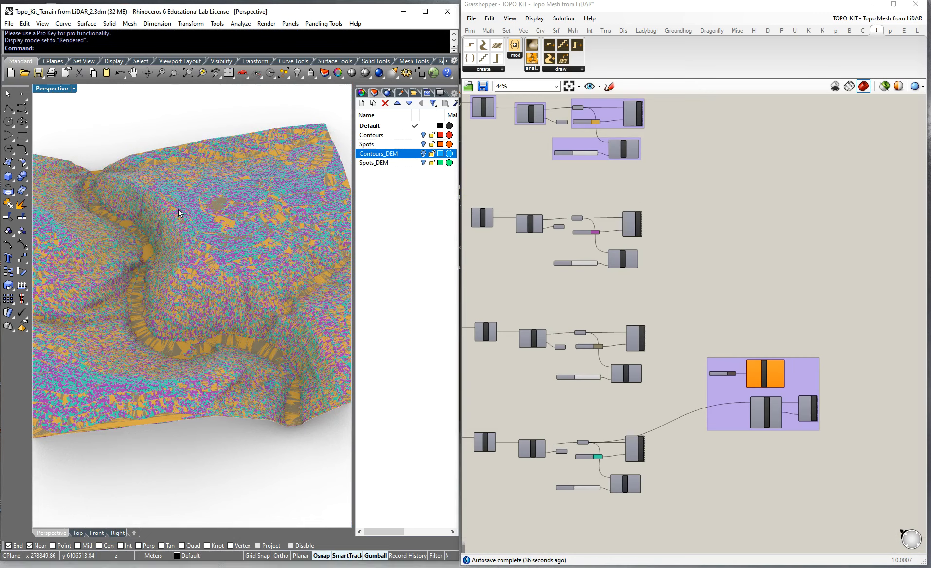
Select all the baked slope meshes, clear the selection and undo the bake
click(185, 230)
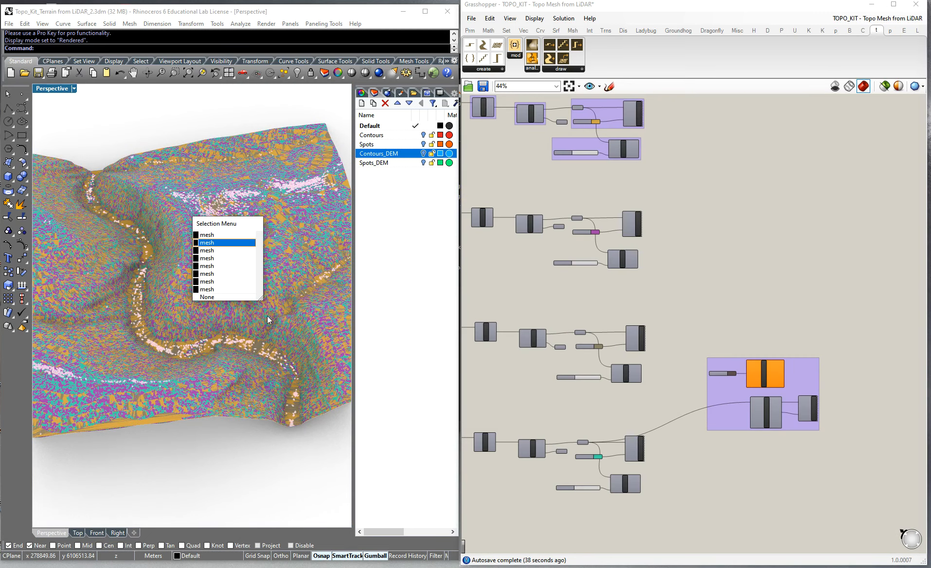
click(242, 115)
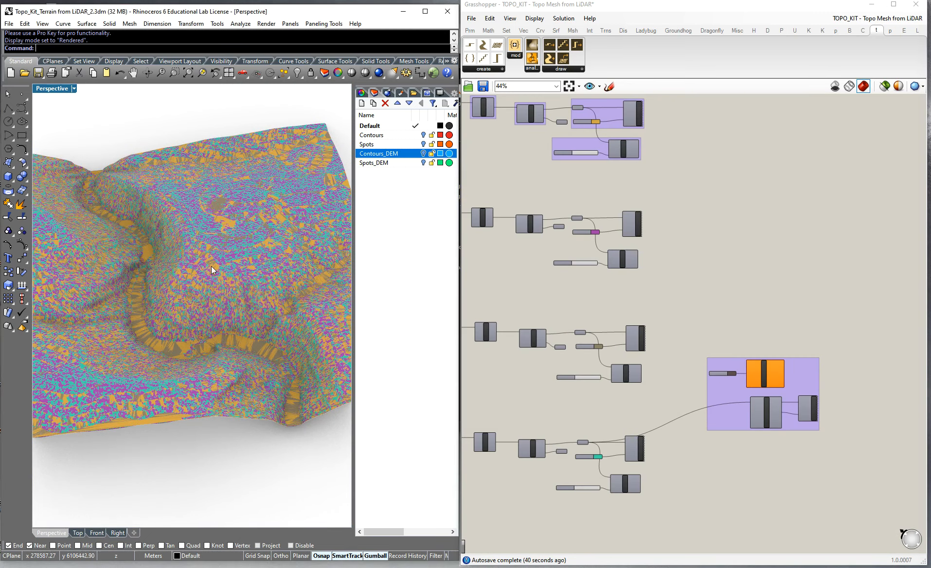
scroll(213, 270, up, 5)
key(ctrl+a)
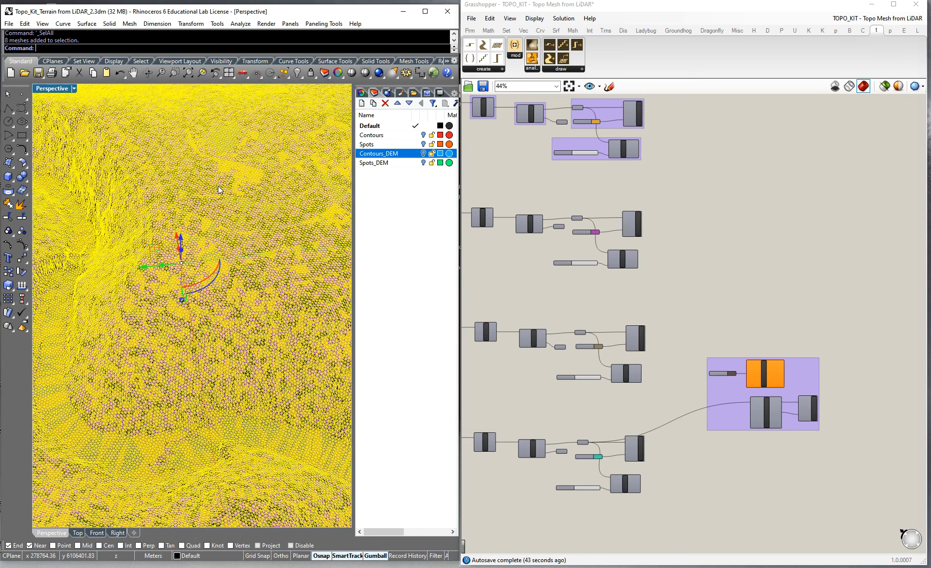
text(a)
key(Escape)
key(ctrl+z)
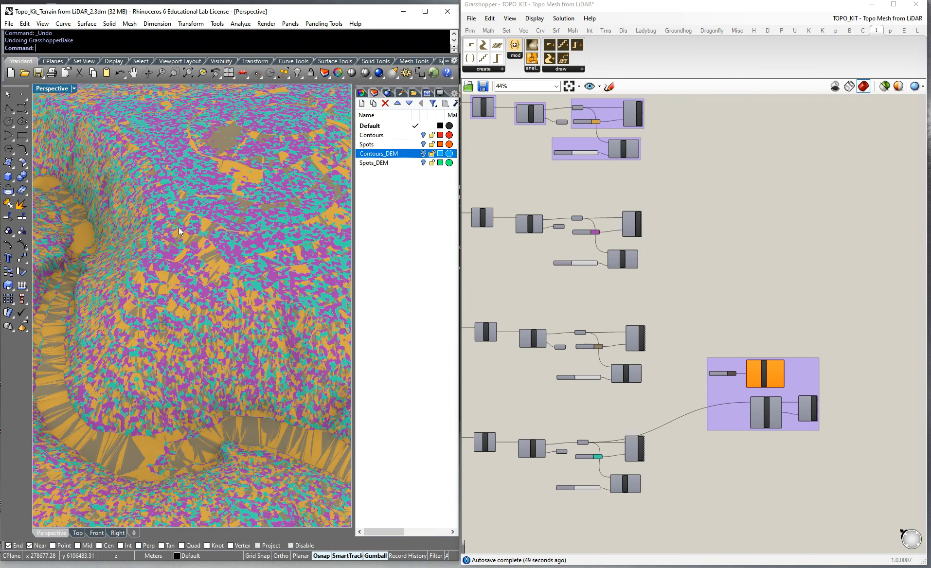
Undo the last layer visibility change, window-select the terrain geometry and hide the Contours_DEM layer again
scroll(181, 233, down, 4)
key(ctrl+z)
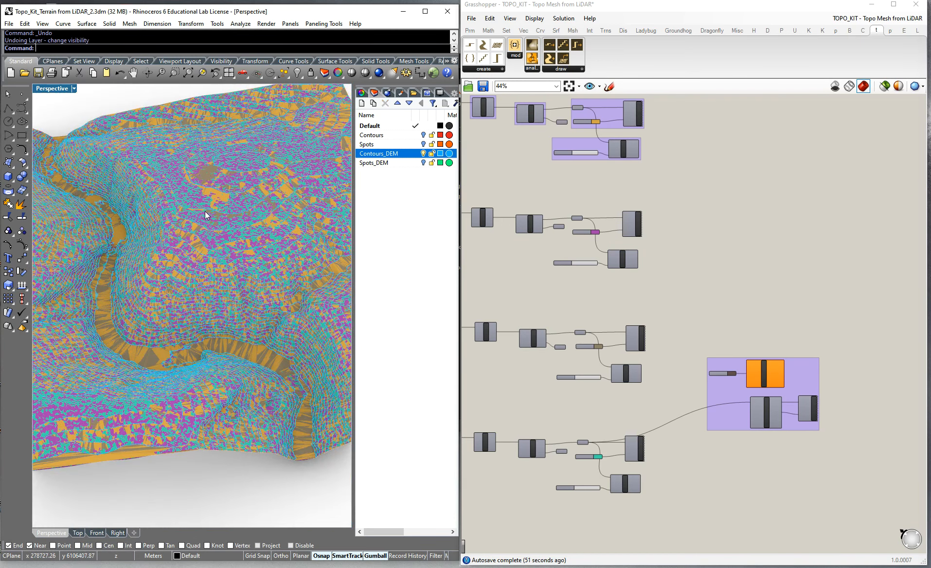
scroll(233, 326, down, 5)
drag(68, 172, 335, 419)
drag(334, 417, 333, 414)
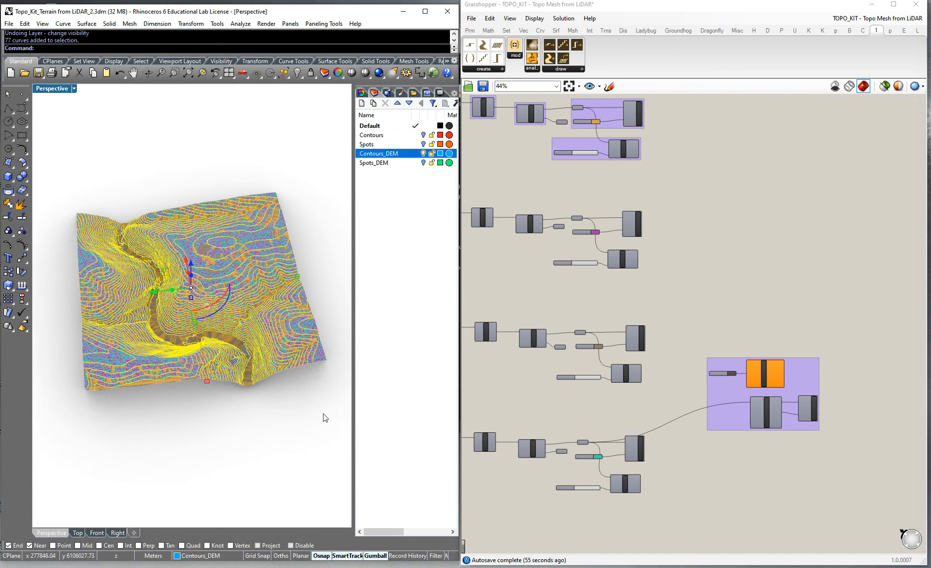
click(395, 196)
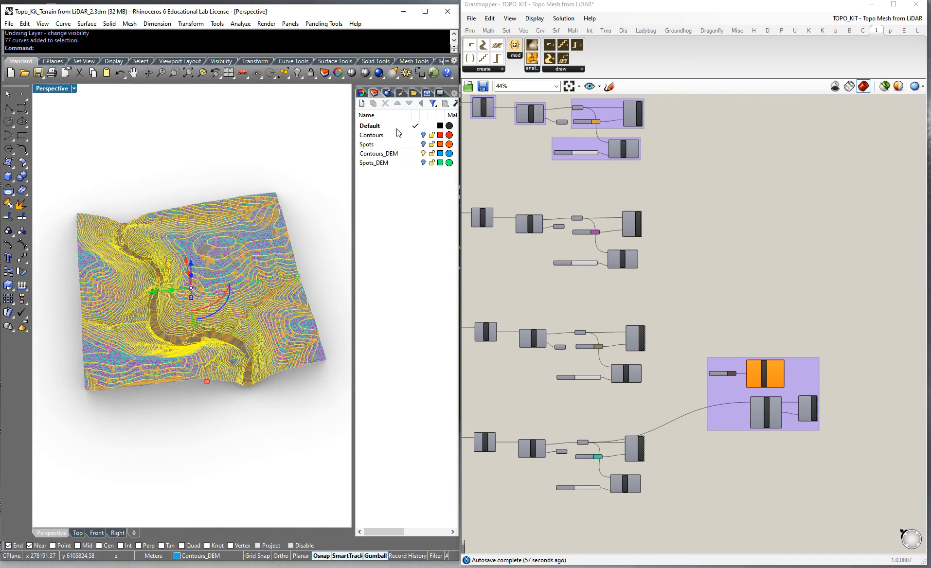
click(423, 154)
Lock the Contours_DEM, Spots and Contours layers and test the lock with a window selection over the terrain
click(431, 154)
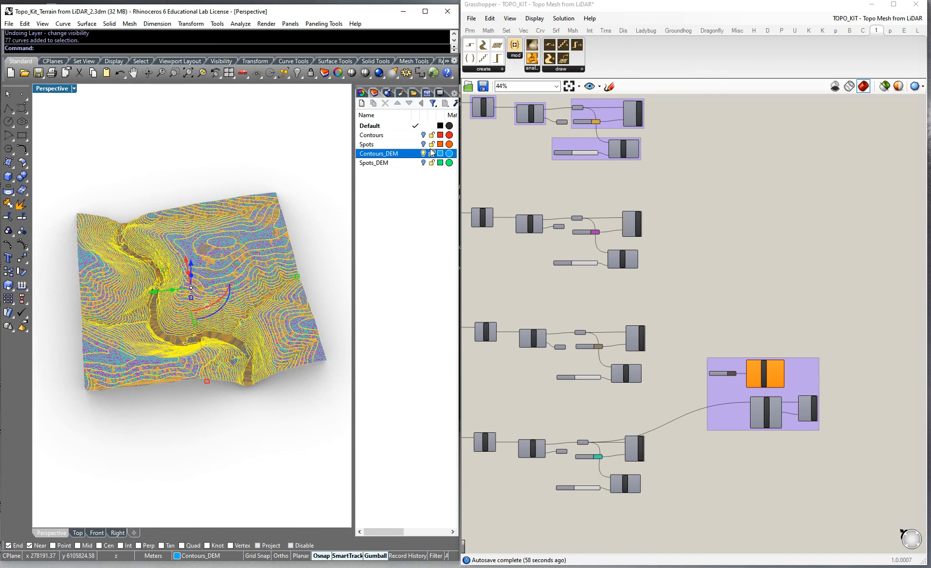
click(431, 163)
click(431, 145)
drag(58, 163, 333, 415)
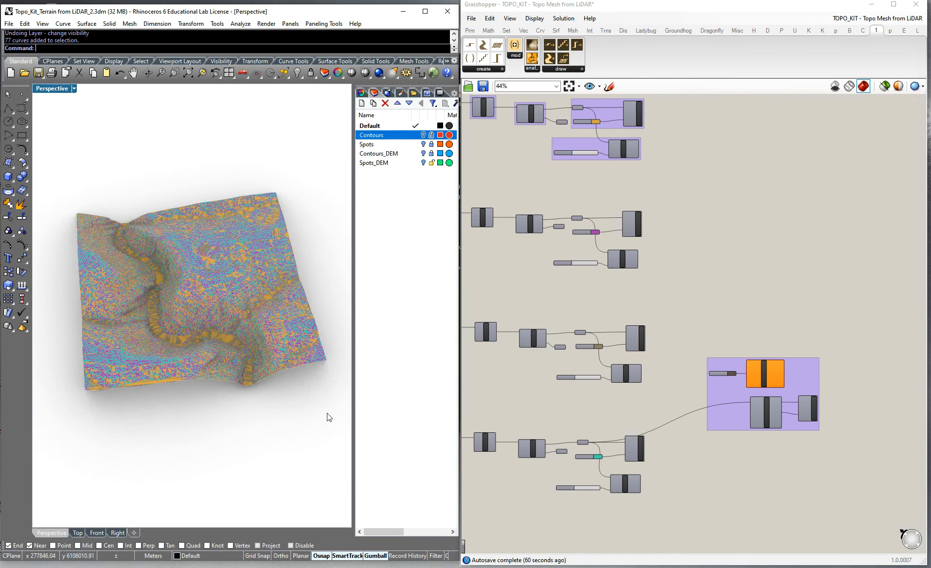
Make Contours the current layer, try to toggle the Default layer's visibility and set Default as the current layer again
click(414, 127)
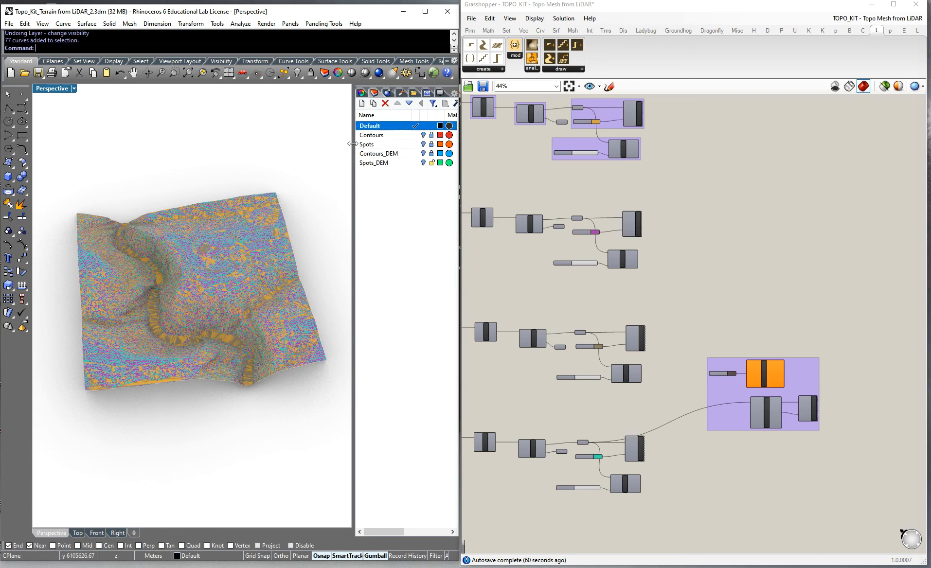
click(413, 136)
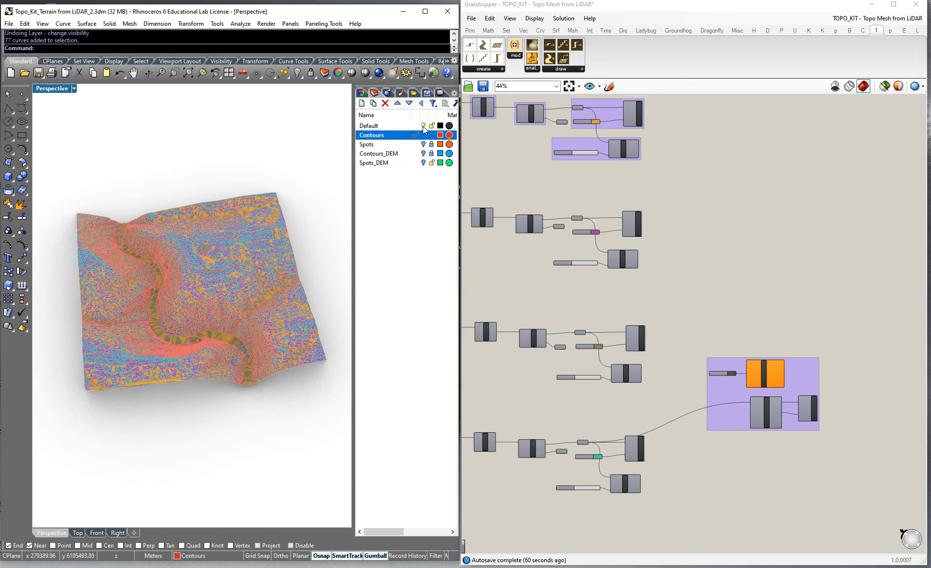
click(422, 126)
click(413, 126)
Lock the Spots_DEM and Contours layers and toggle the visibility of Contours off and on
click(431, 165)
click(431, 136)
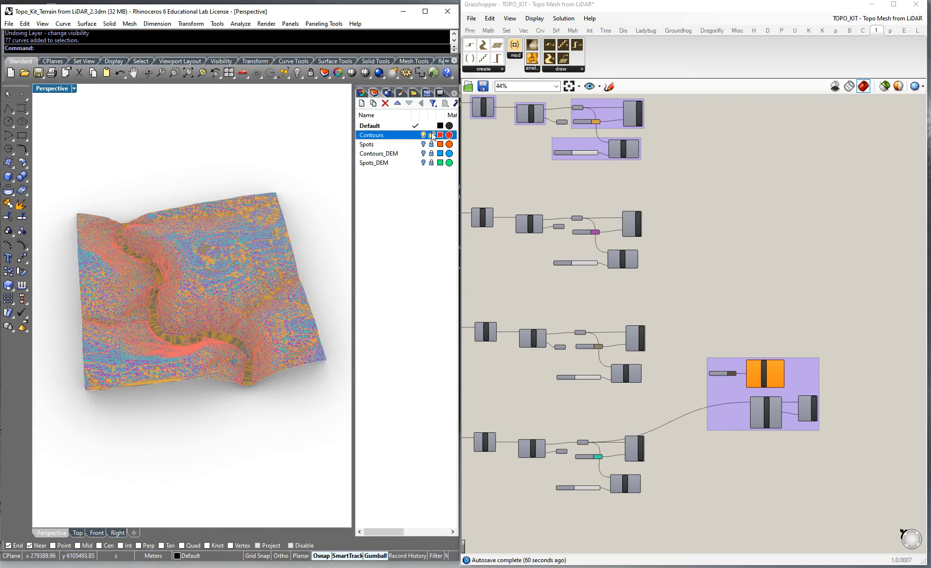
click(423, 135)
click(423, 135)
Set the Perspective viewport to Wireframe and leave the Contours, Spots, Contours_DEM and Spots_DEM layers hidden
click(71, 88)
click(72, 114)
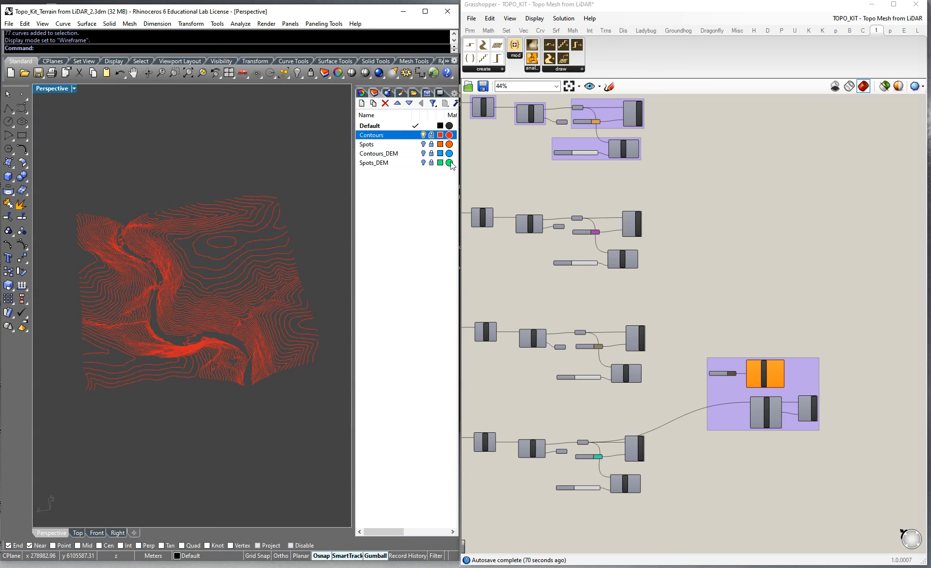
click(423, 153)
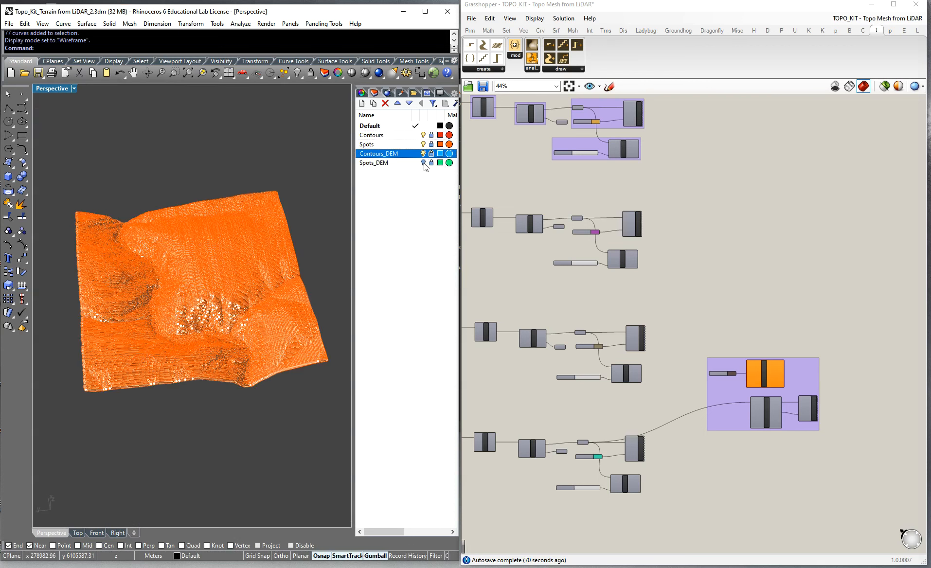
click(423, 163)
click(423, 163)
click(423, 154)
click(423, 144)
click(423, 135)
click(424, 185)
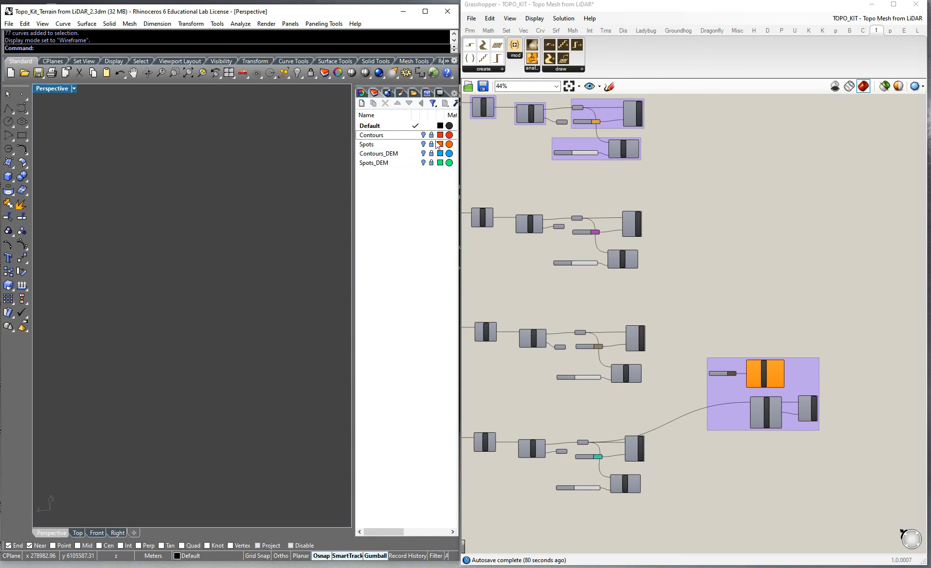
Turn on the preview of the slope analysis Custom Preview component and view the terrain mesh from another angle
scroll(830, 380, up, 3)
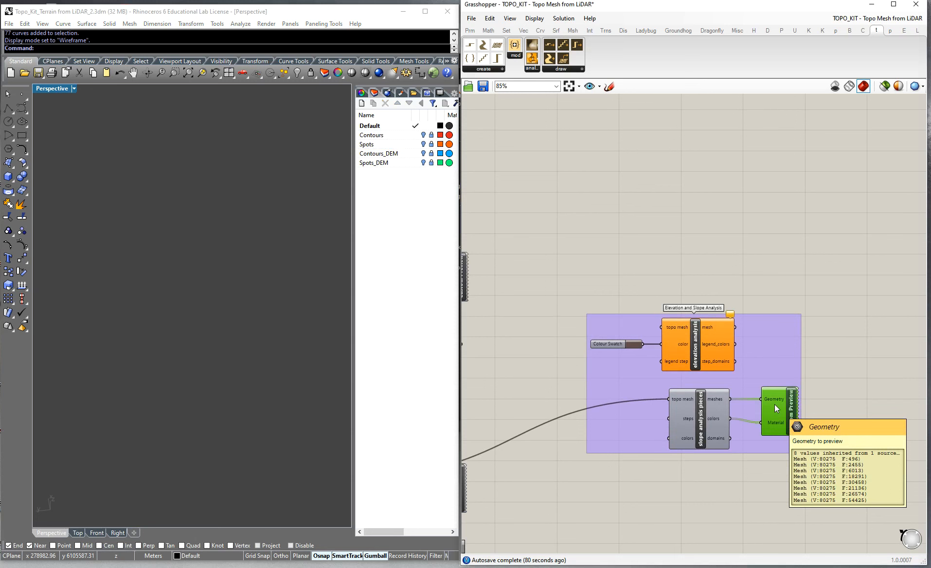
key(ctrl+q)
right_drag(318, 267, 245, 295)
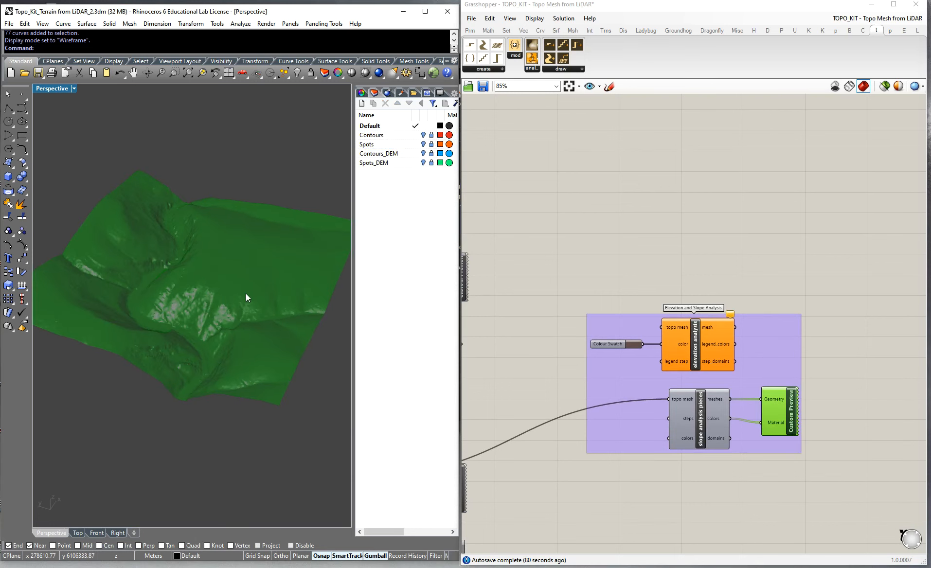
Deselect the slope analysis Custom Preview component and view the whole coloured terrain mesh from another angle
click(904, 375)
scroll(903, 368, down, 2)
right_drag(173, 313, 233, 316)
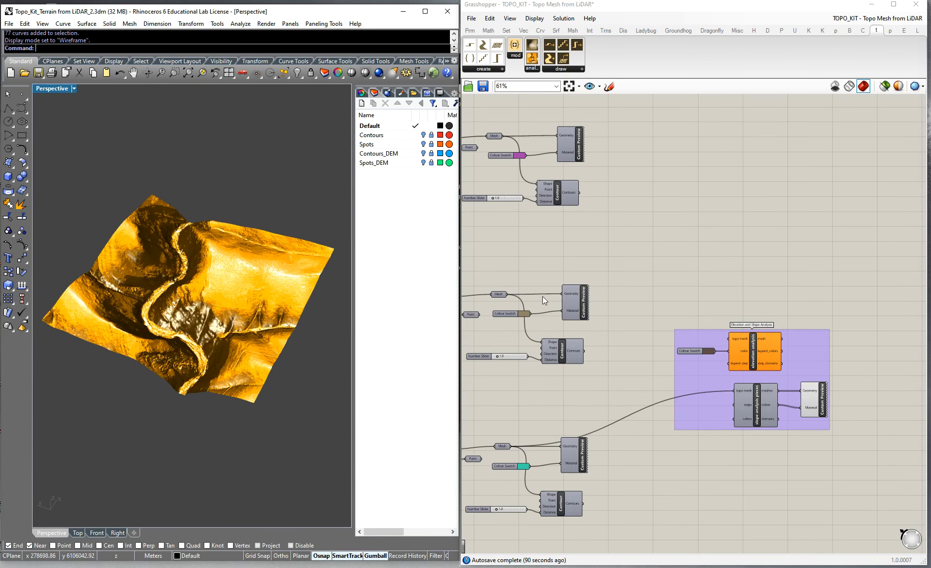
Change the text of the title scribble above the definition to "TOPO_KIT_Creating topographies from LiDAR and DEM"
scroll(794, 265, down, 5)
scroll(557, 131, up, 4)
scroll(597, 174, down, 1)
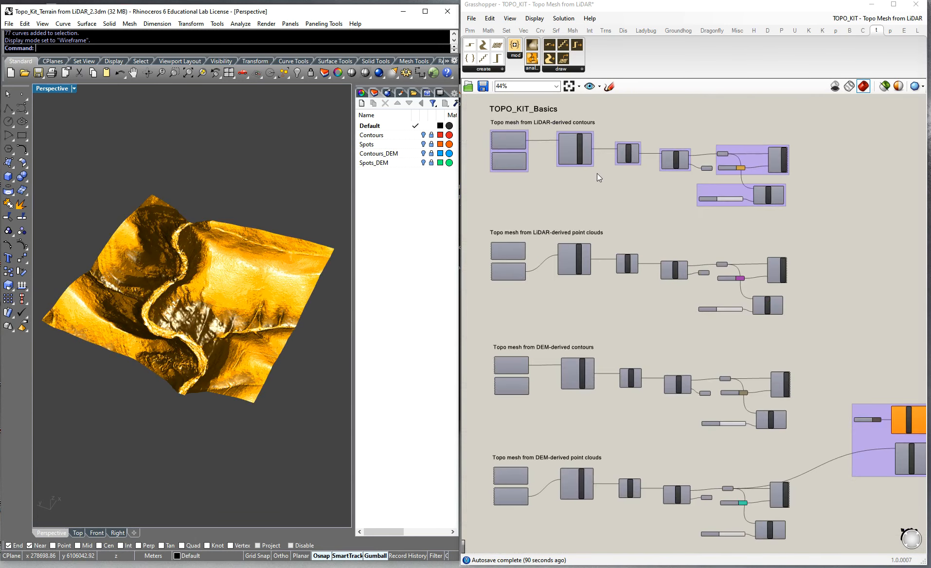
scroll(520, 105, up, 2)
double_click(520, 105)
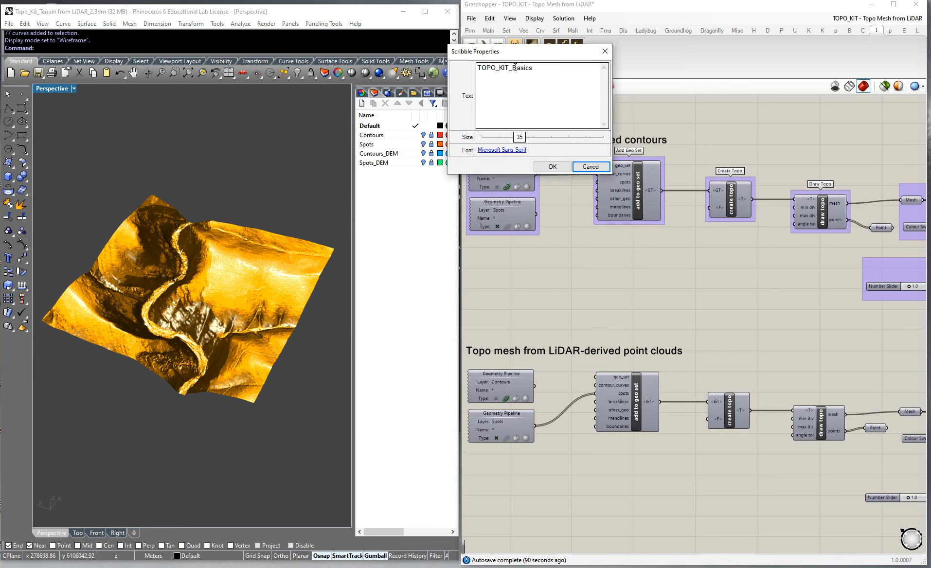
drag(514, 67, 560, 70)
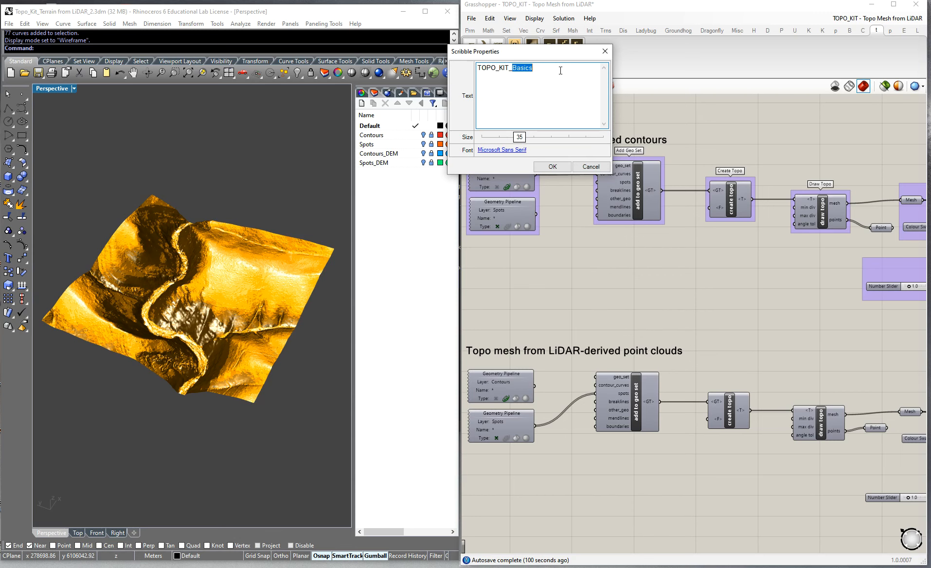
text(Creating topographies from LidD)
key(BackSpace)
key(BackSpace)
text(DAR and DEM)
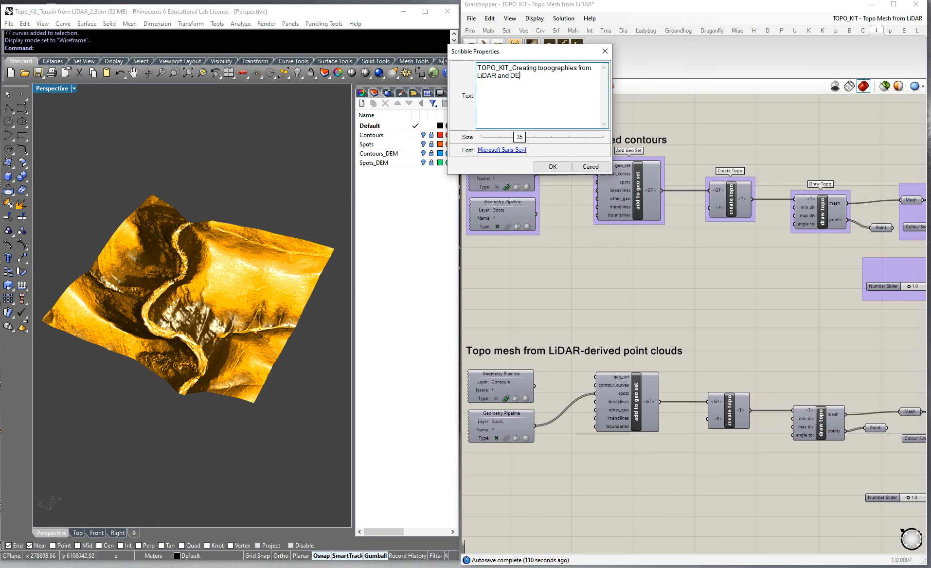
click(553, 166)
Save the Grasshopper definition and deselect the title scribble, keeping the four topo mesh workflows in view
scroll(644, 138, down, 4)
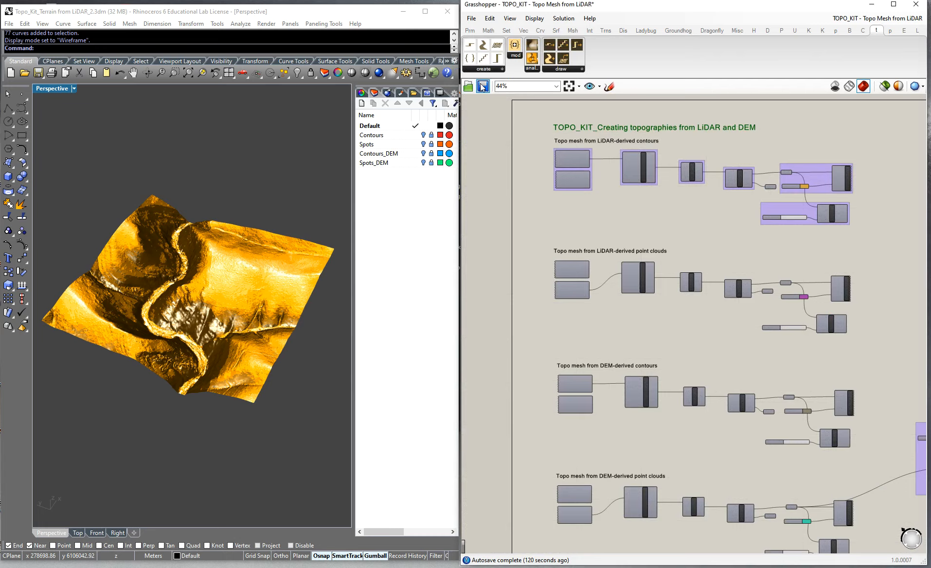
click(483, 86)
scroll(644, 174, down, 2)
scroll(715, 187, up, 3)
scroll(691, 204, down, 1)
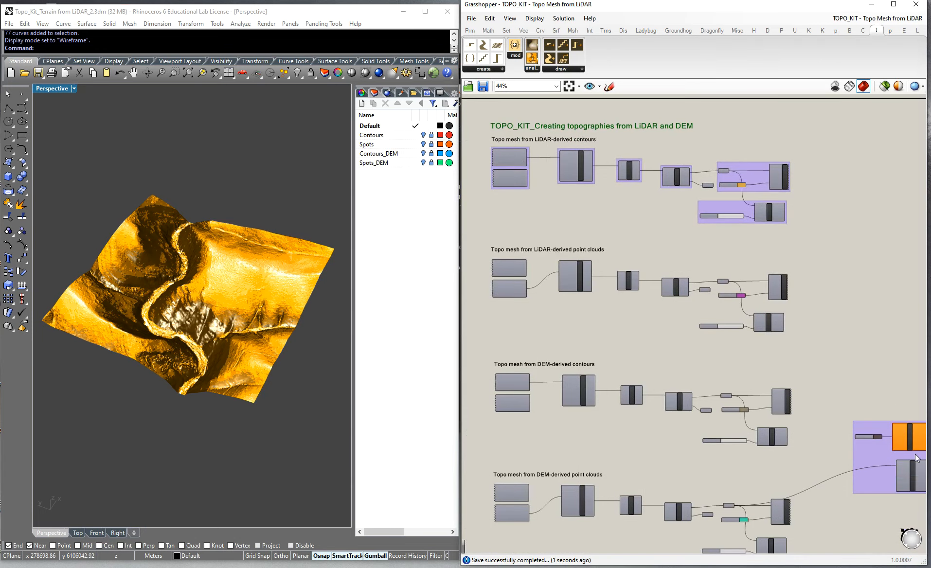
click(703, 224)
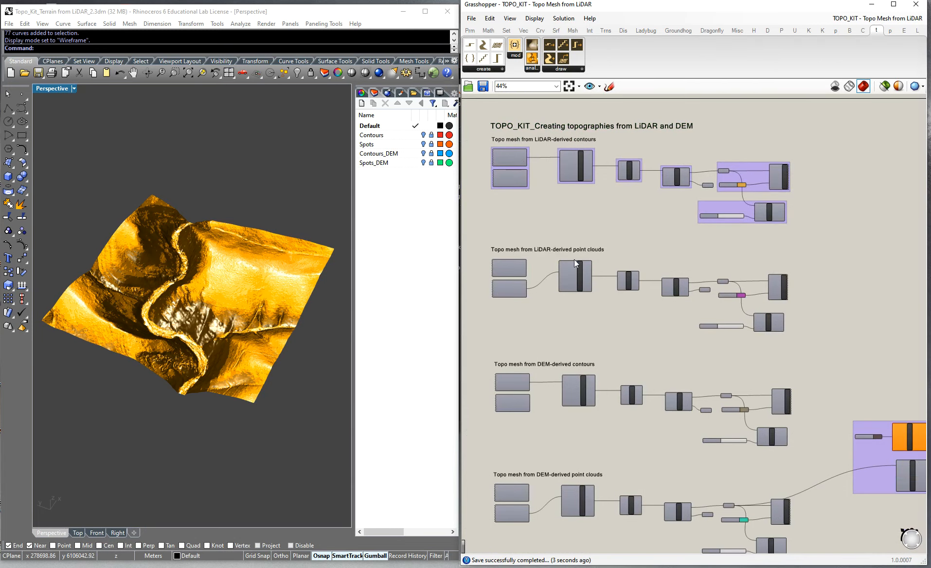
right_drag(682, 452, 674, 433)
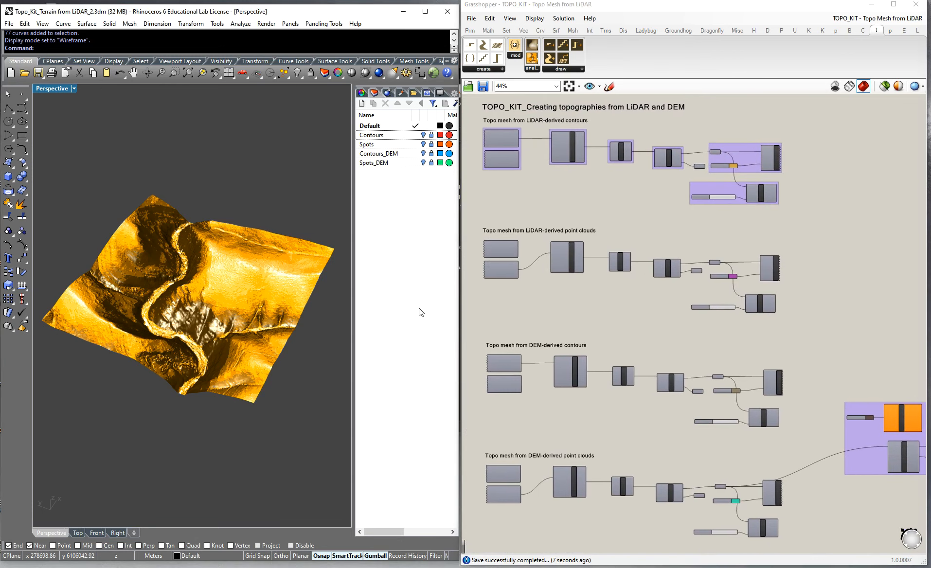